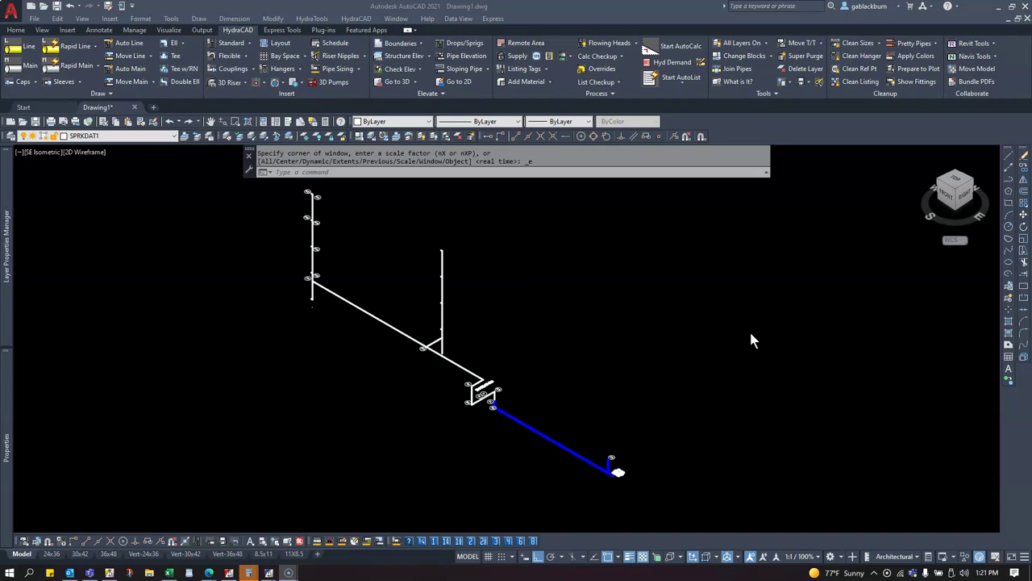
Zoom to the CITY flow test notes, then pan to the fire pump note '75 @ 750, 120 churn'.
scroll(621, 478, "up", 6)
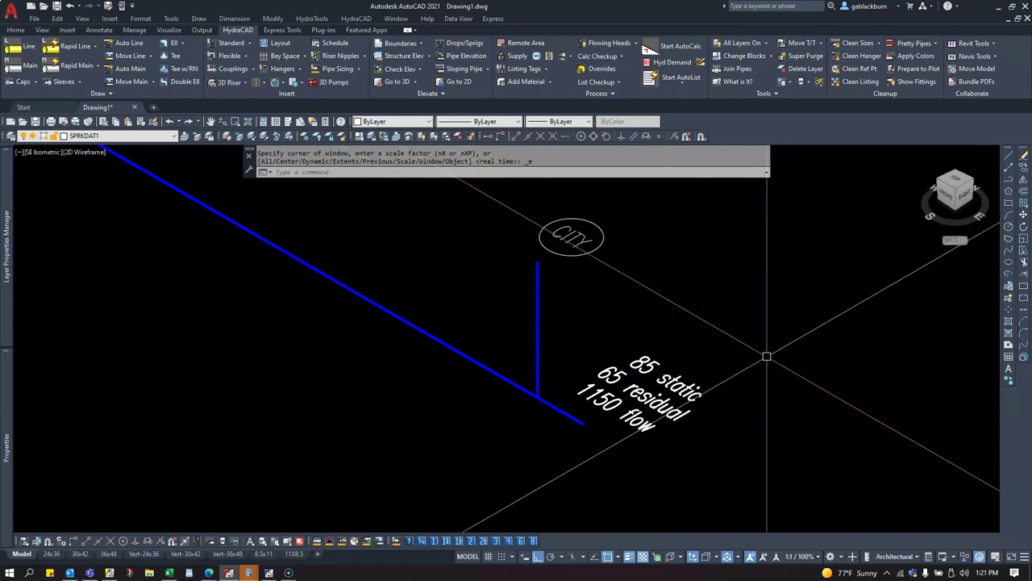
scroll(766, 356, "down", 3)
scroll(618, 358, "down", 2)
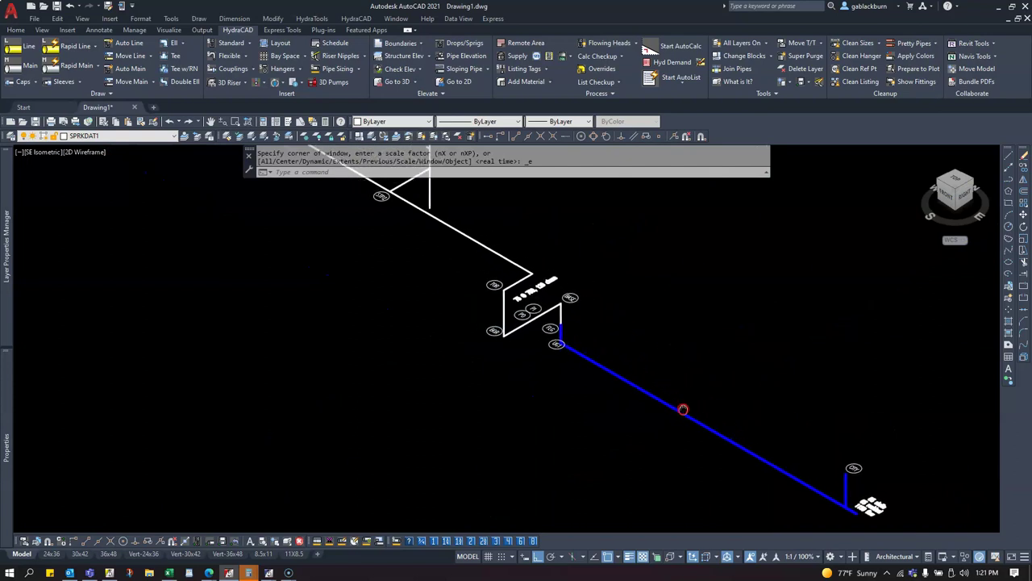
scroll(562, 315, "up", 5)
scroll(581, 376, "up", 3)
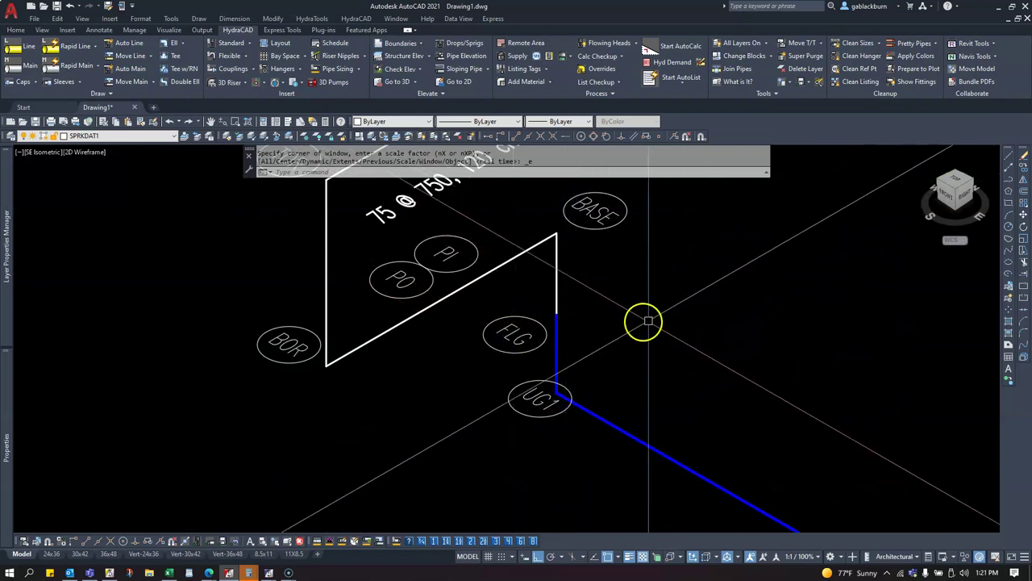
left_click_drag(484, 254, 645, 329)
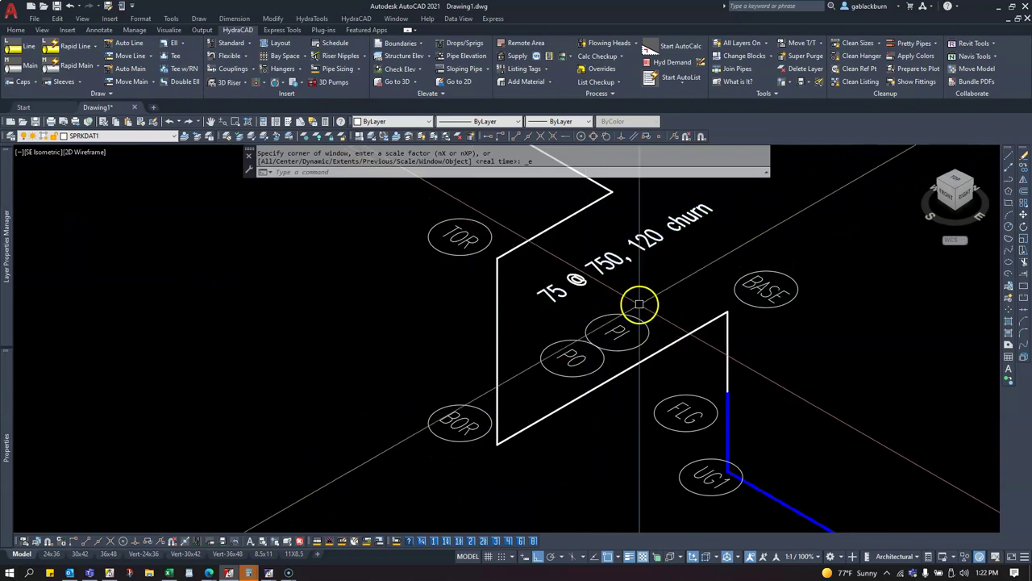
Zoom along the riser to read the STP1, STP2, FLR and HSE node tags up to FLR5 and HSE1.
scroll(639, 305, "down", 3)
scroll(604, 330, "up", 5)
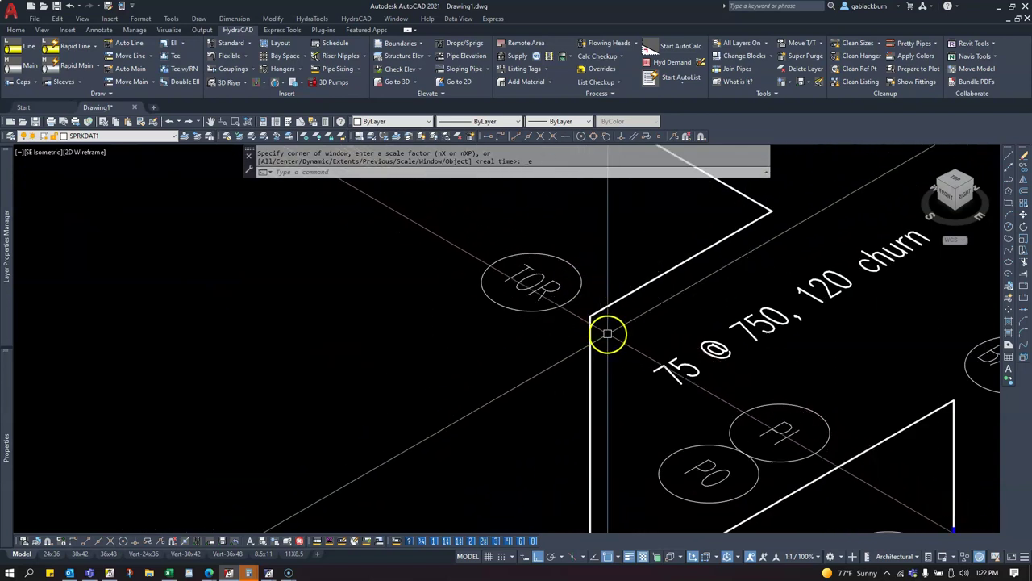
scroll(629, 323, "down", 3)
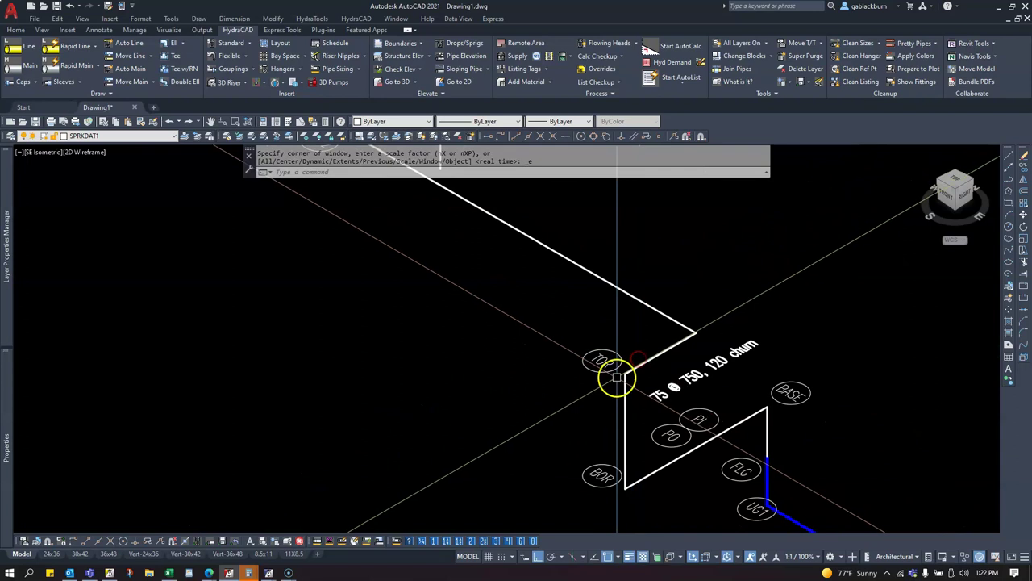
scroll(697, 333, "down", 4)
scroll(689, 345, "up", 3)
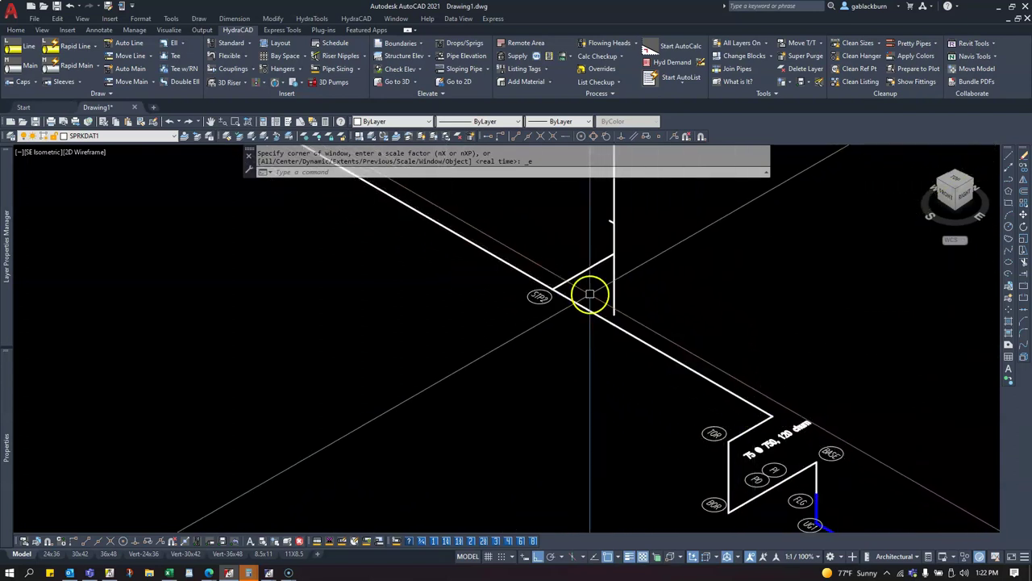
scroll(590, 295, "down", 1)
scroll(585, 287, "down", 1)
scroll(549, 339, "up", 6)
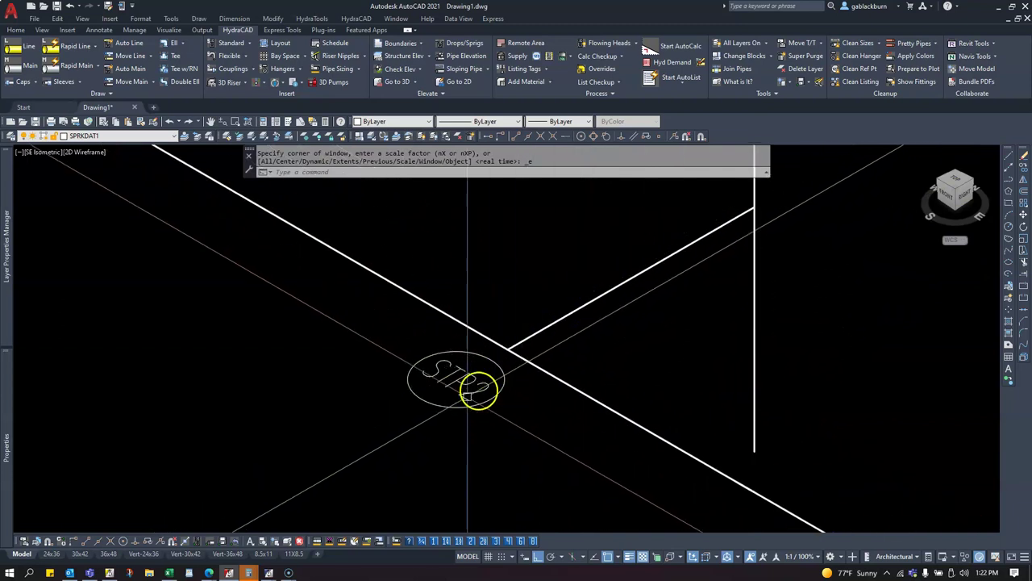
scroll(523, 346, "down", 2)
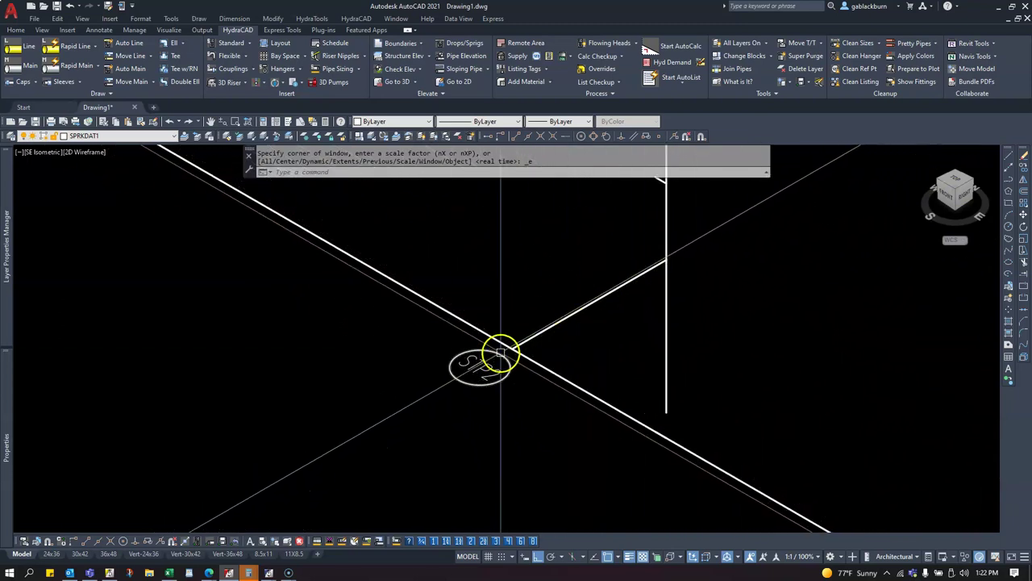
scroll(624, 357, "down", 3)
scroll(600, 270, "up", 1)
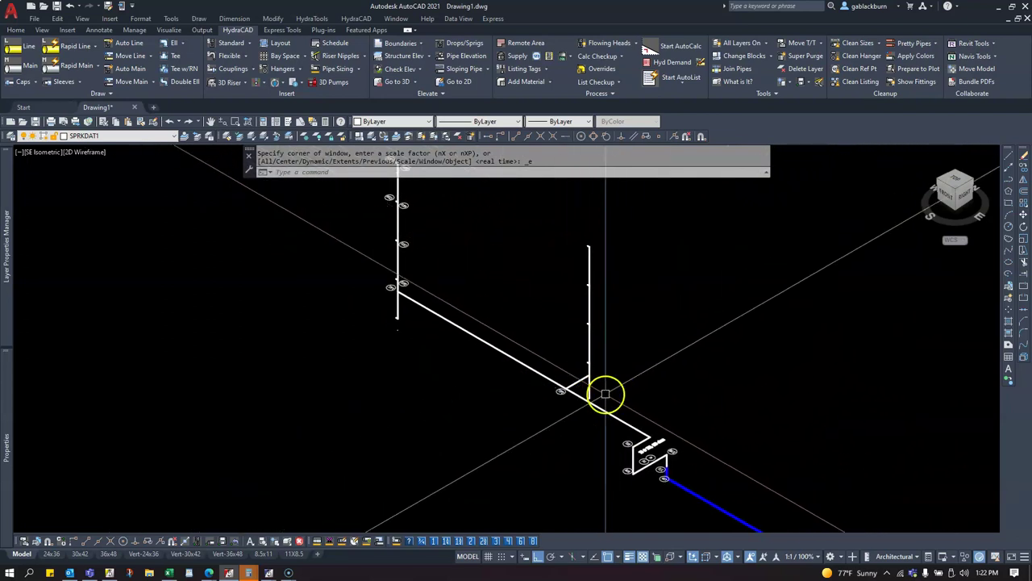
scroll(541, 337, "up", 5)
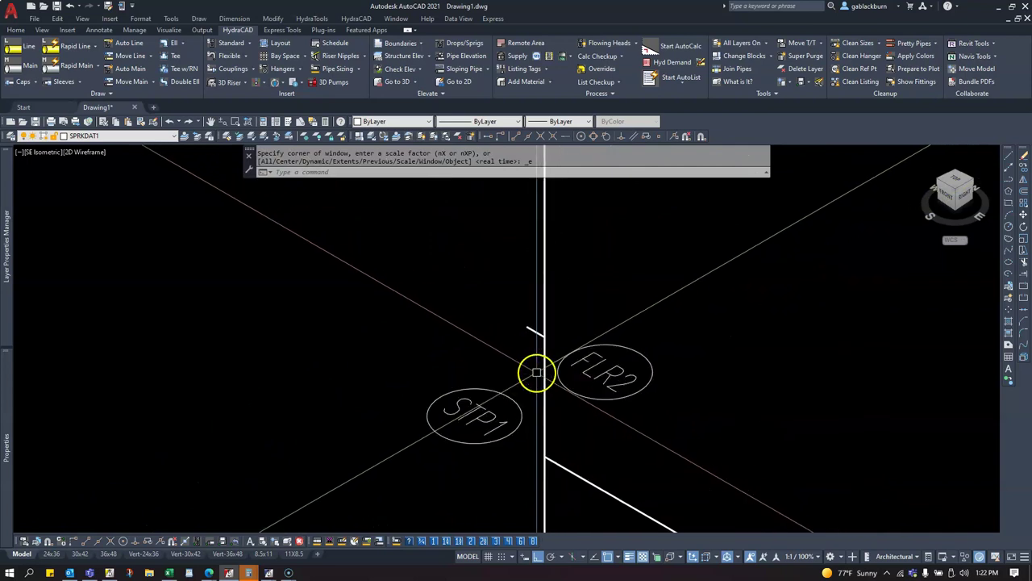
scroll(638, 473, "down", 3)
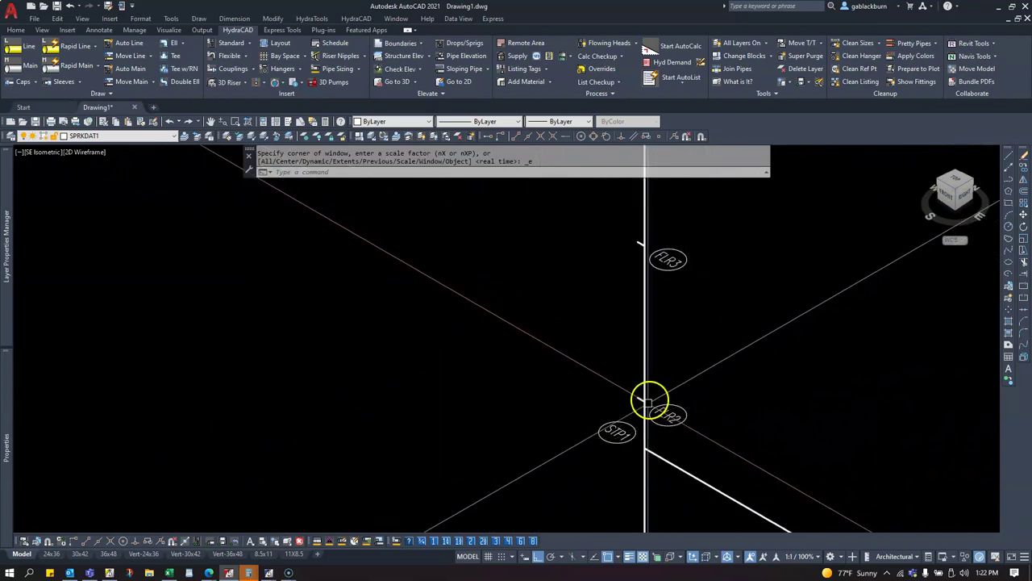
scroll(672, 410, "down", 2)
scroll(673, 281, "up", 2)
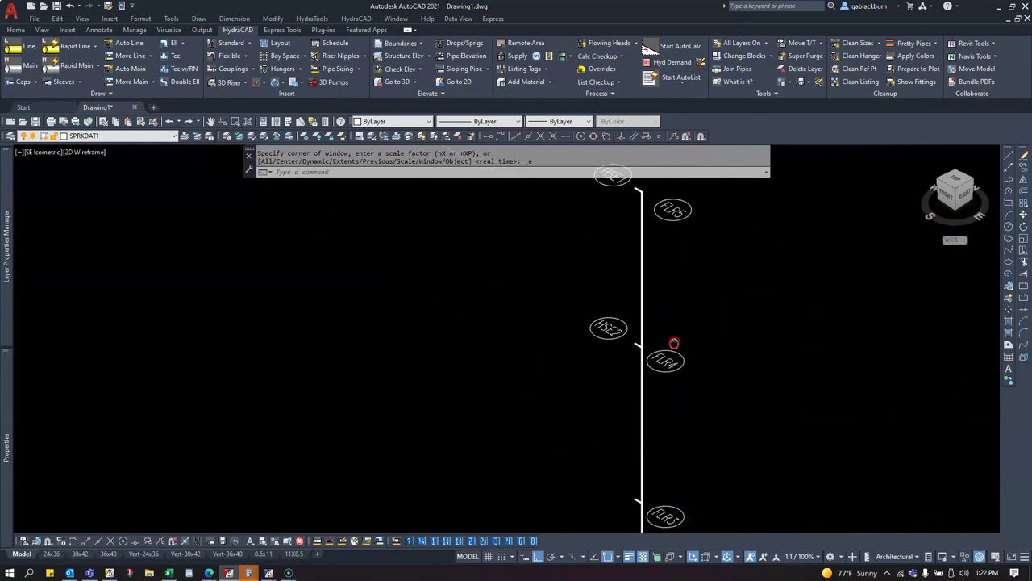
left_click_drag(676, 307, 676, 367)
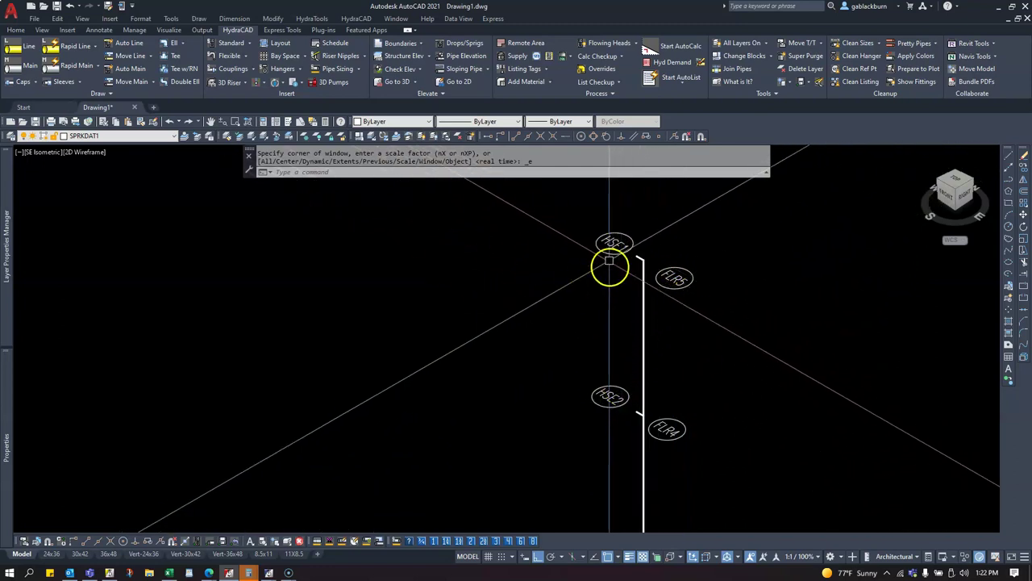
Zoom out and recentre the view on the whole piping system.
scroll(615, 376, "down", 5)
scroll(615, 376, "down", 5)
left_click_drag(526, 327, 431, 295)
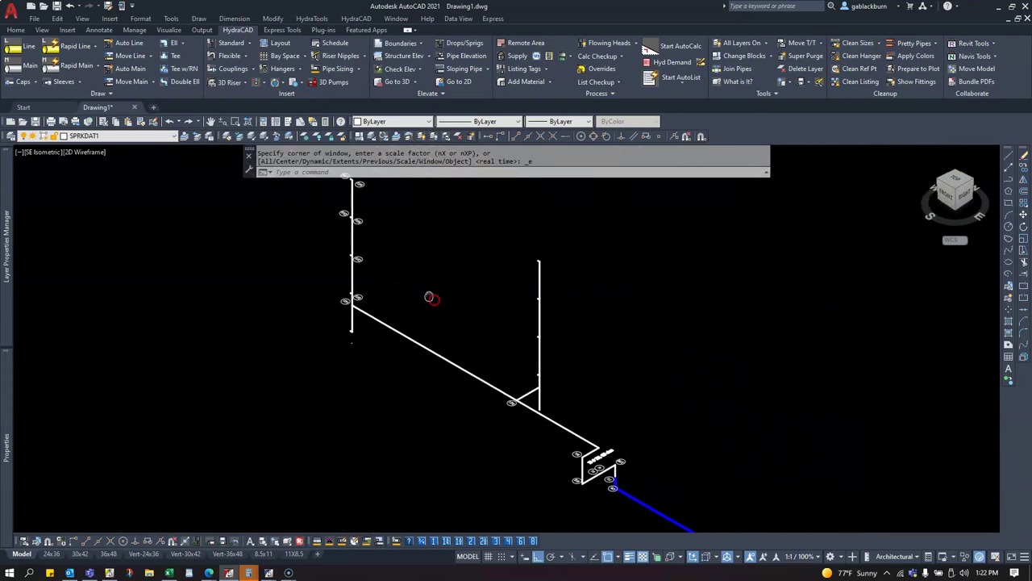
scroll(468, 334, "down", 2)
left_click_drag(468, 333, 535, 350)
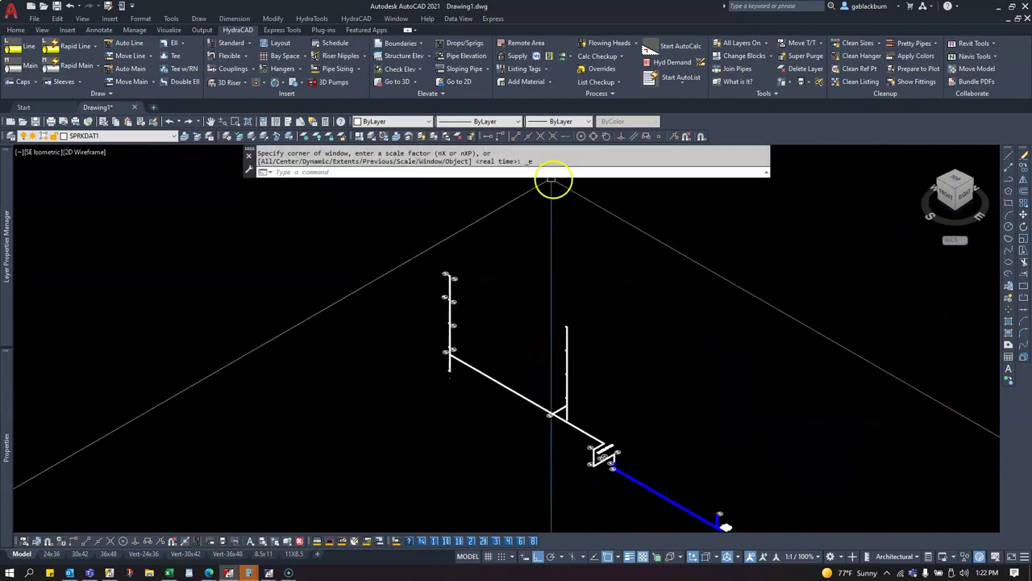
Put the HydraCAD drawing on the right half, centred on the riser's node labels, beside HydraCALC's sheet.
left_click_drag(575, 9, 569, 78)
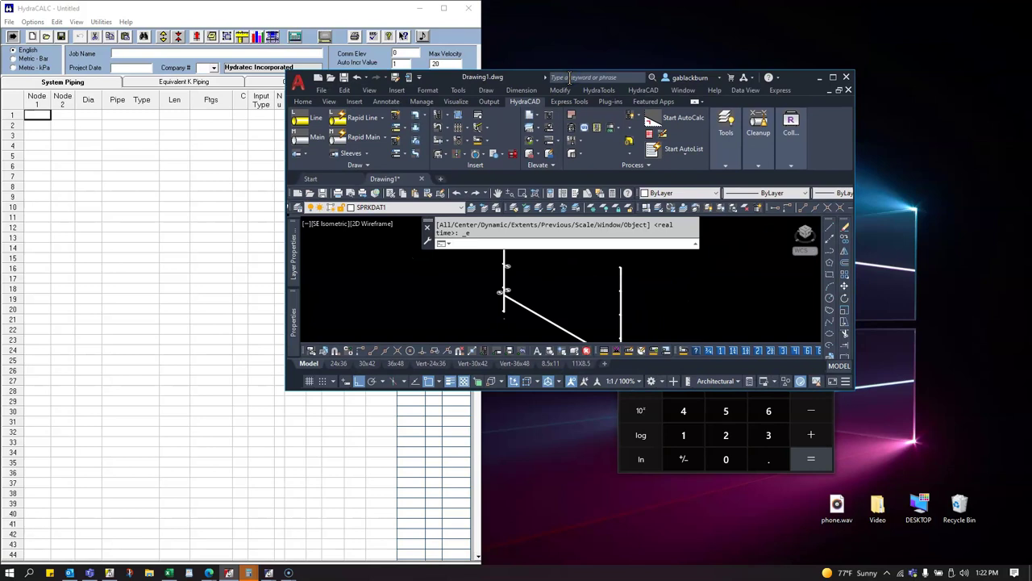
left_click_drag(502, 78, 1031, 173)
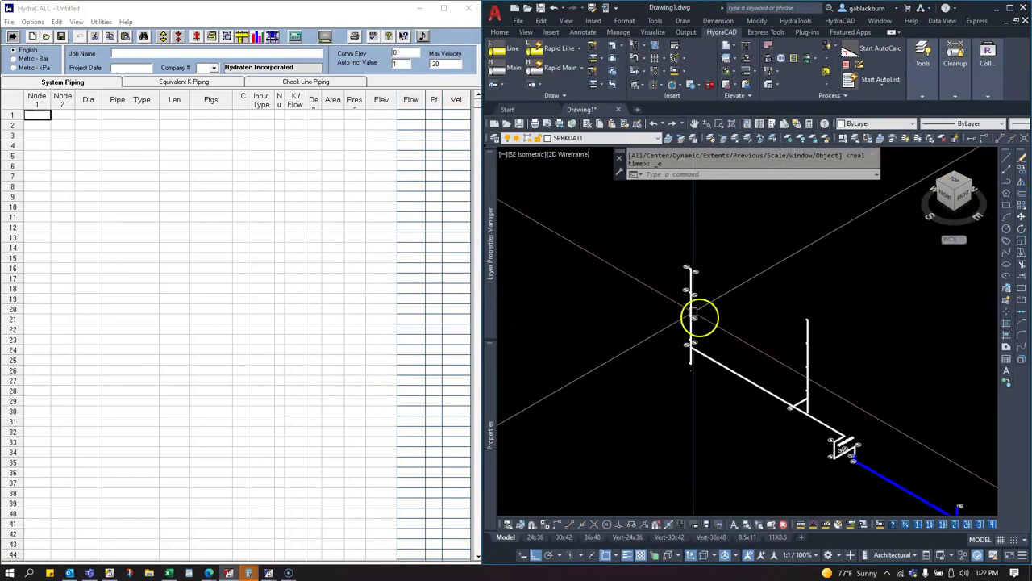
scroll(696, 303, "up", 5)
left_click_drag(739, 299, 636, 269)
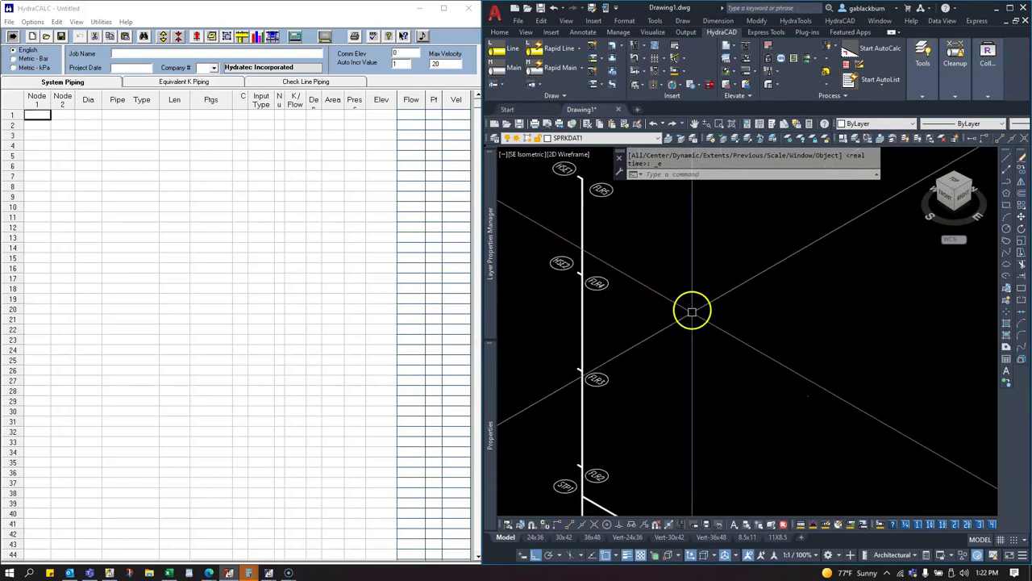
left_click(175, 166)
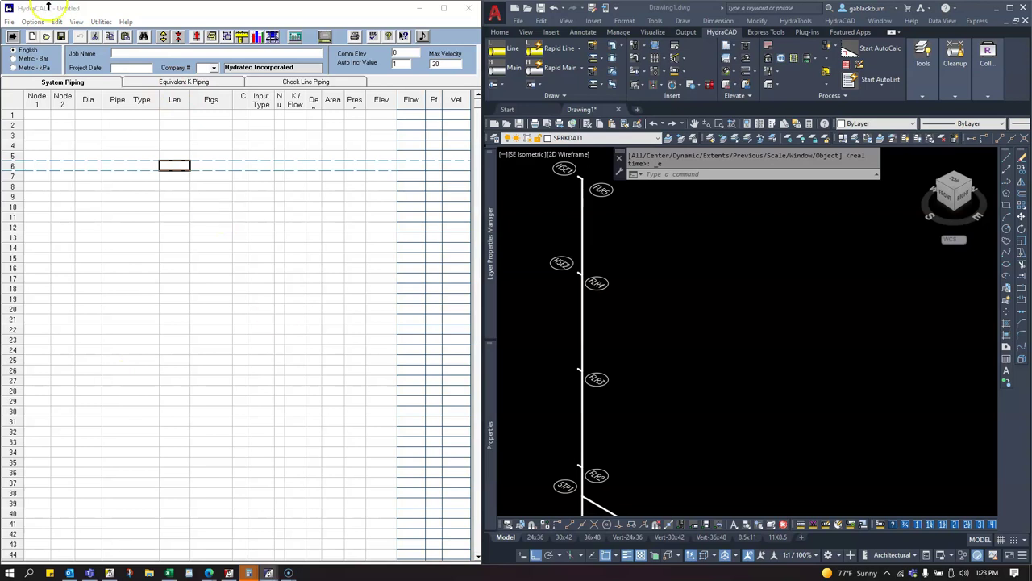
Enter job name STANDPIPE CALCULATION, project date 6/15/21 and company number 1.
left_click(142, 53)
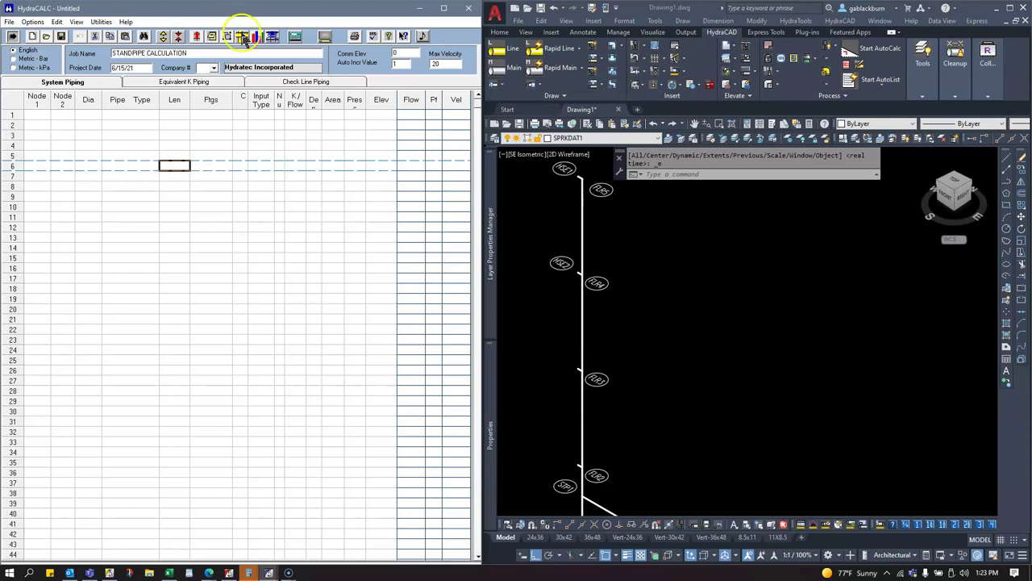
left_click(211, 68)
left_click(211, 78)
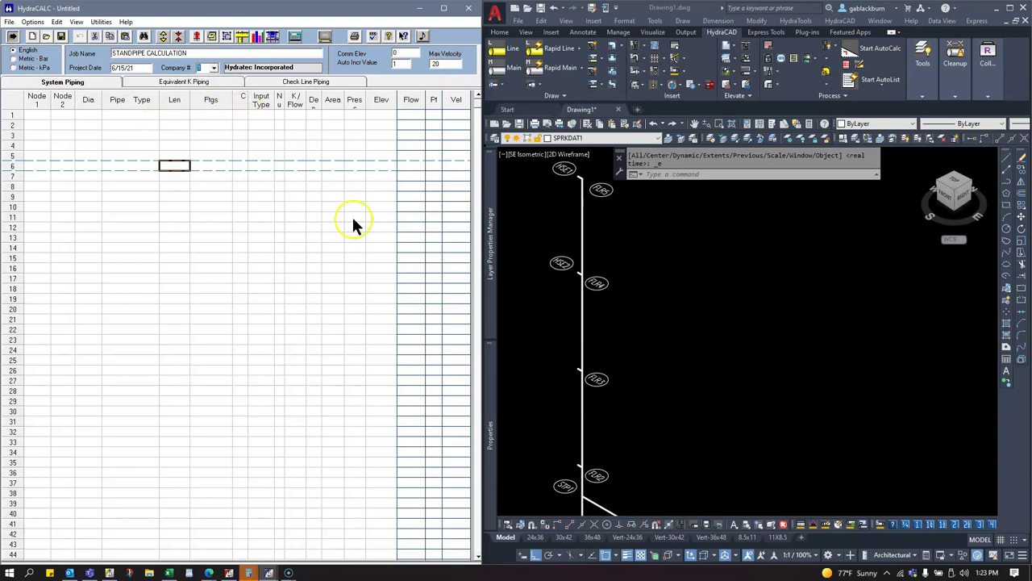
key("alt+Tab")
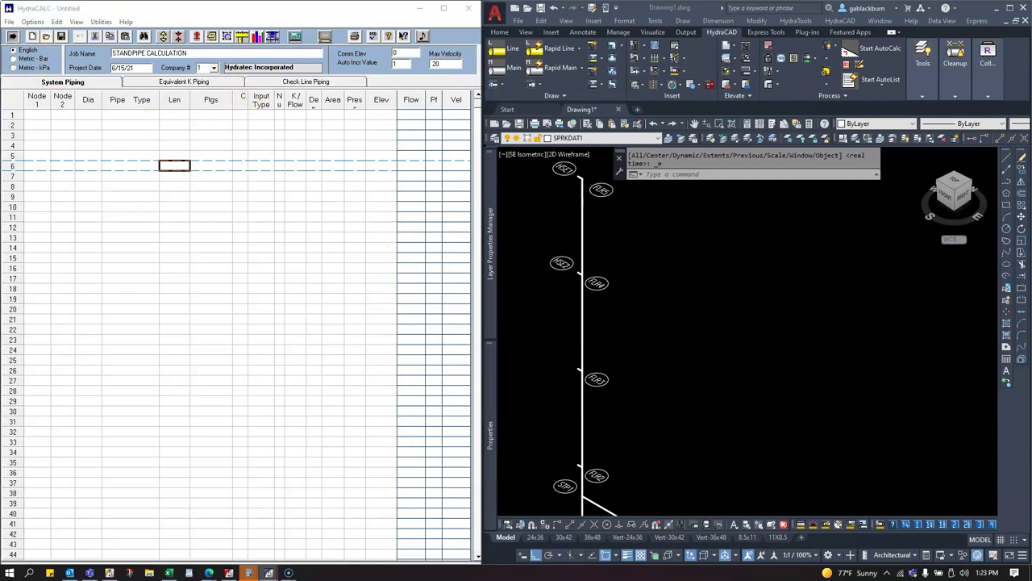
Select the Node 1 and Node 2 cells of rows 1–30, then return to row 1's Node 1.
left_click(30, 115)
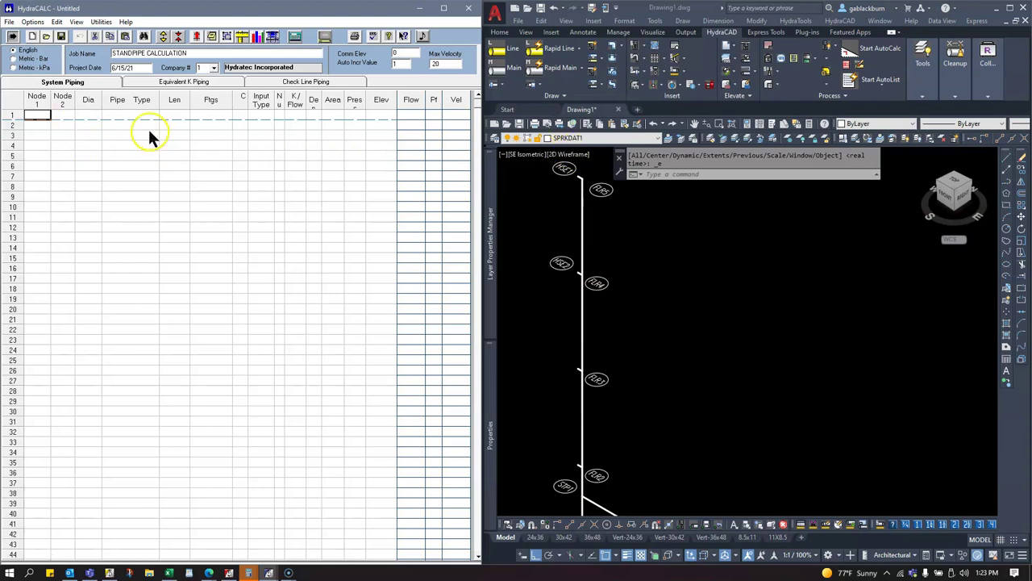
left_click_drag(49, 116, 53, 413)
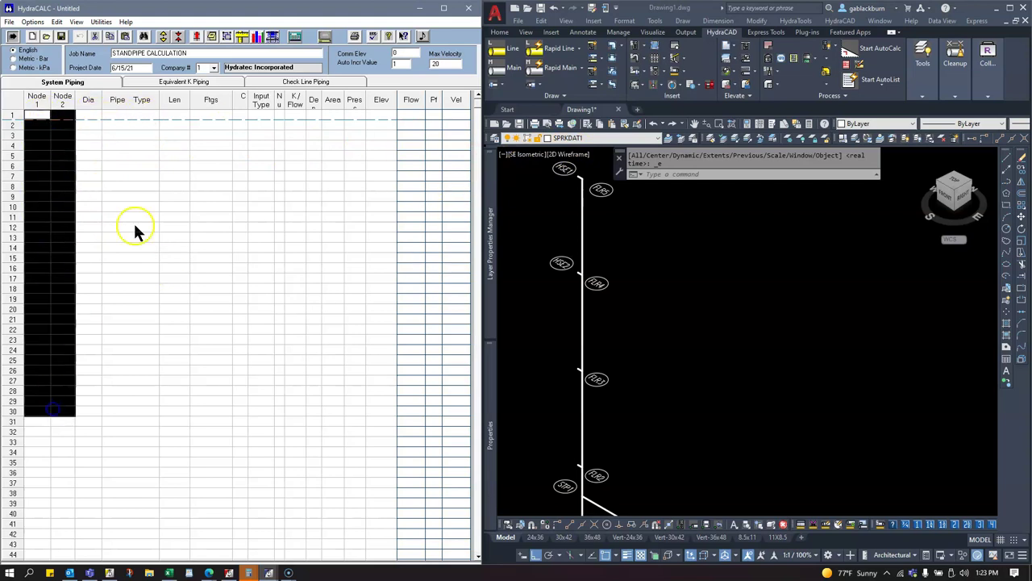
left_click(35, 114)
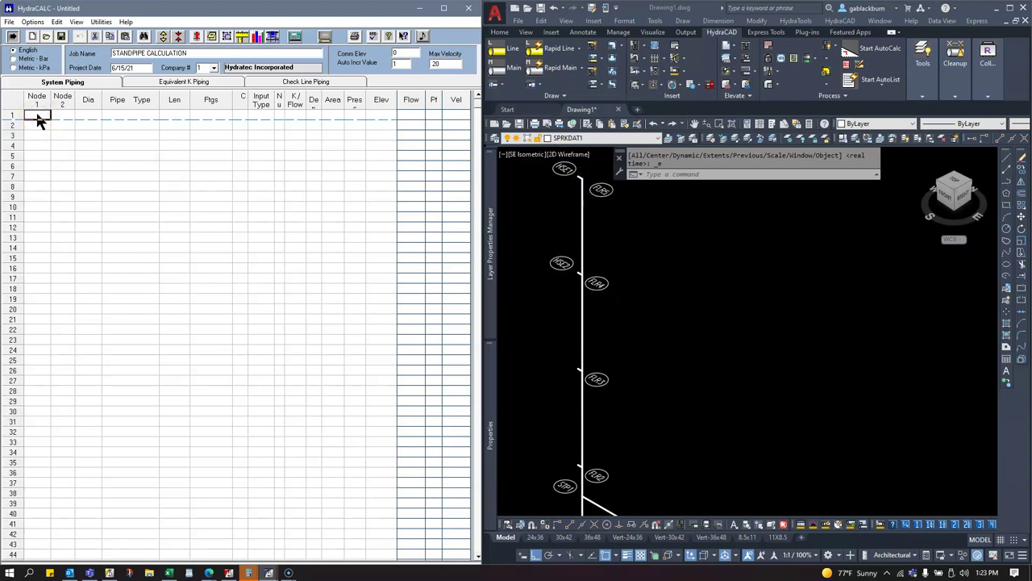
Enter the *HOSES section with pipes HSE1–FLR5 and HSE2–FLR4.
type("ES")
key("Return")
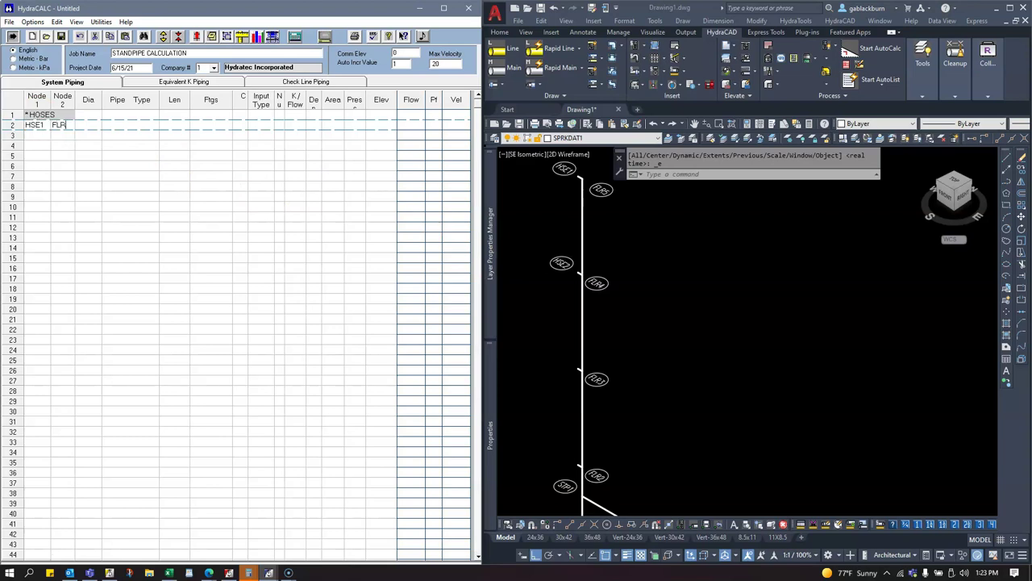
key("Return")
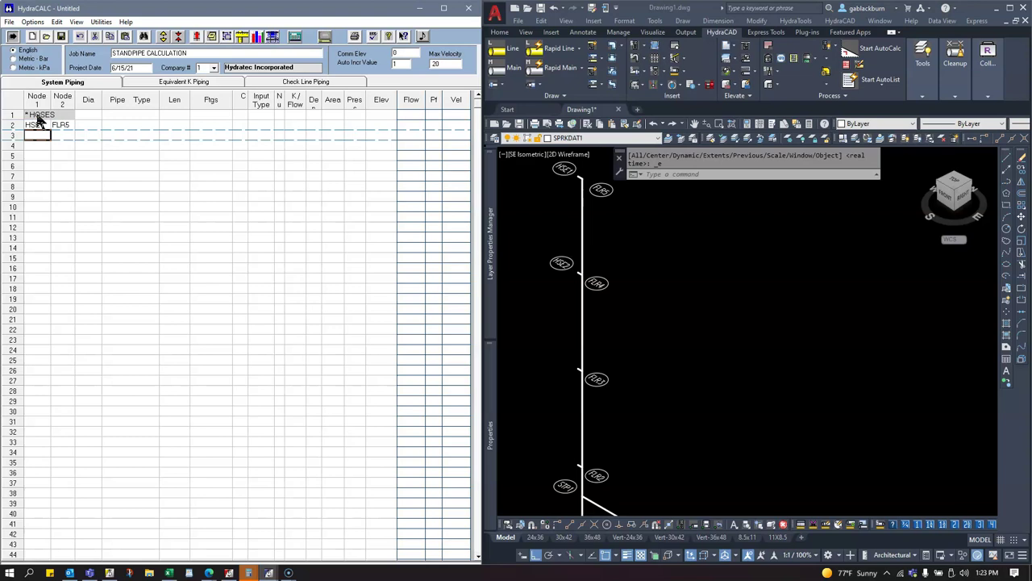
type("HSE2")
key("Tab")
type("FL")
key("Tab")
key("Down")
key("Left")
key("Left")
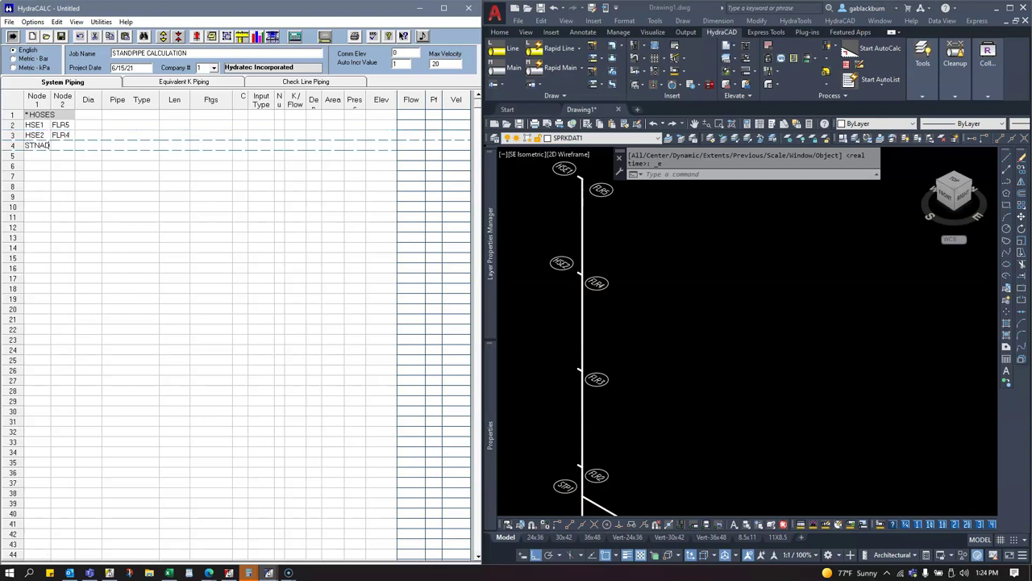
Add a * STANDPIPE 1 section with pipes FLR5–FLR4, FLR4–FLR3, FLR3–FLR2 and FLR2–STP1.
type("* STANDPIPE 1")
key("Return")
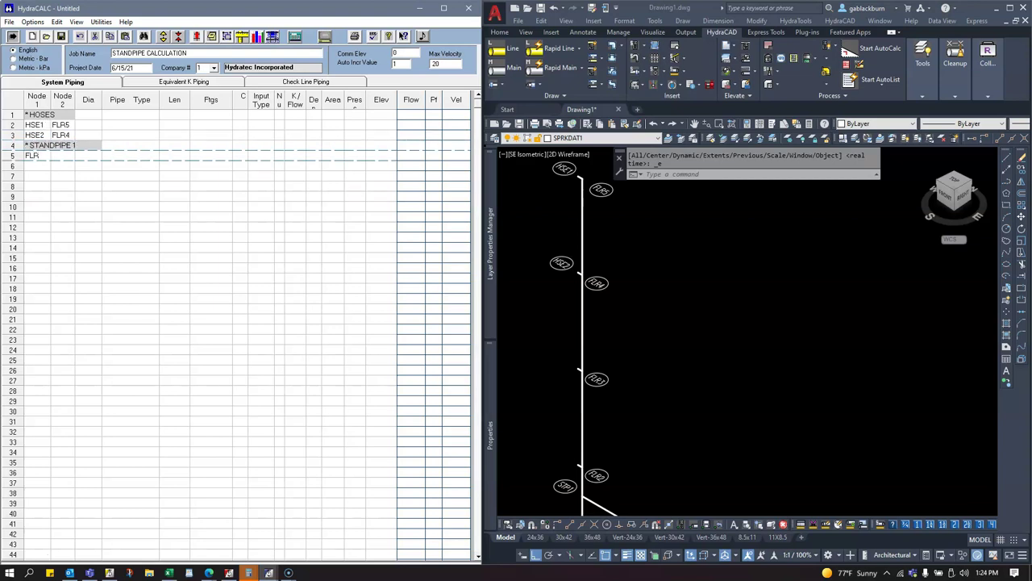
key("Tab")
key("Return")
key("Tab")
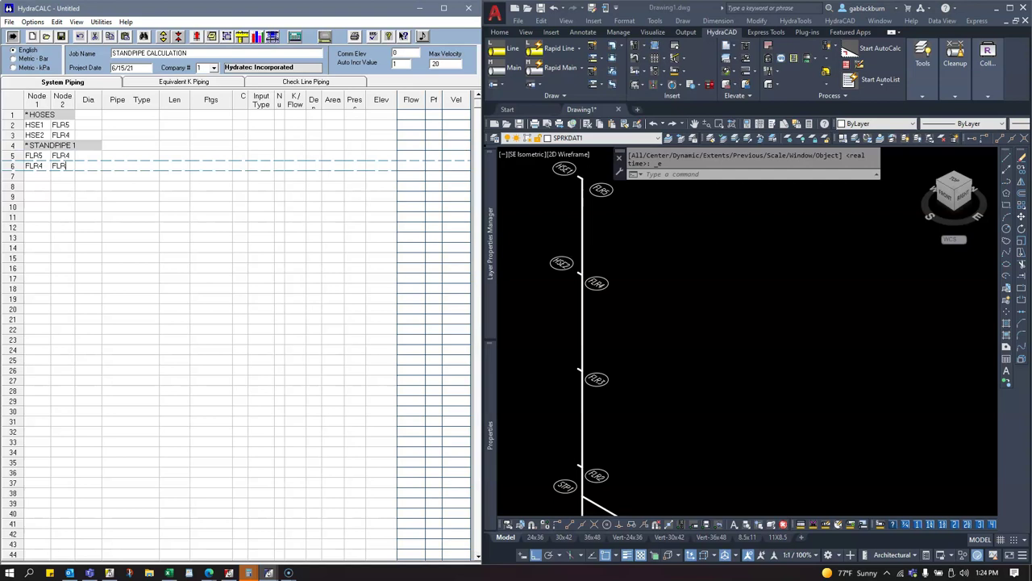
key("Return")
key("Tab")
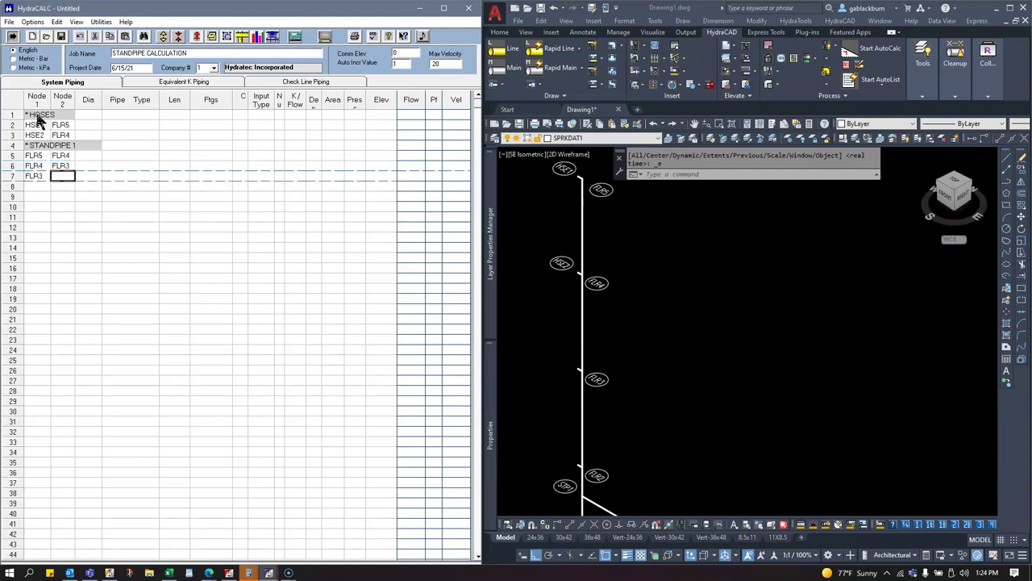
key("Return")
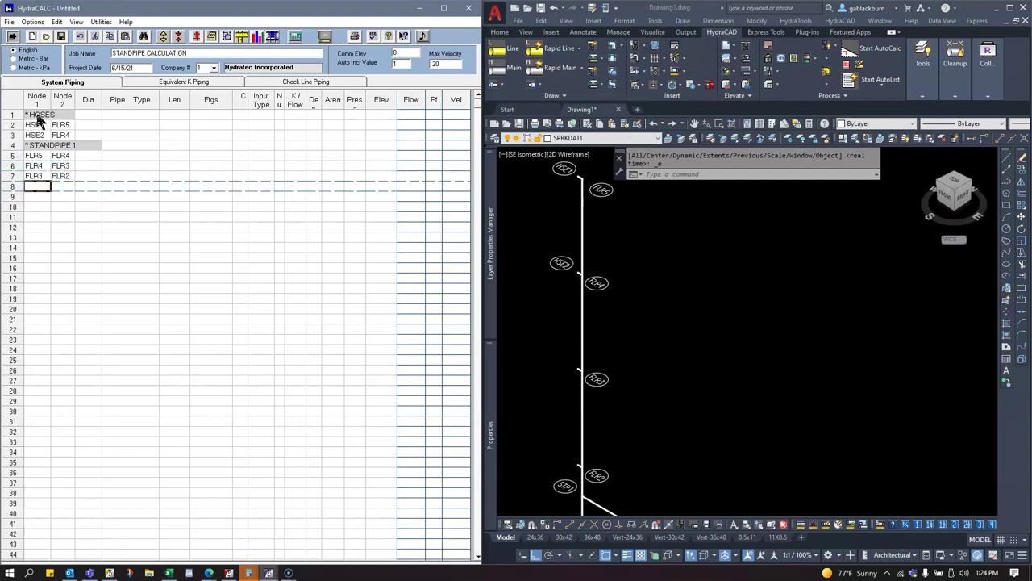
key("Tab")
type("STP1")
key("Tab")
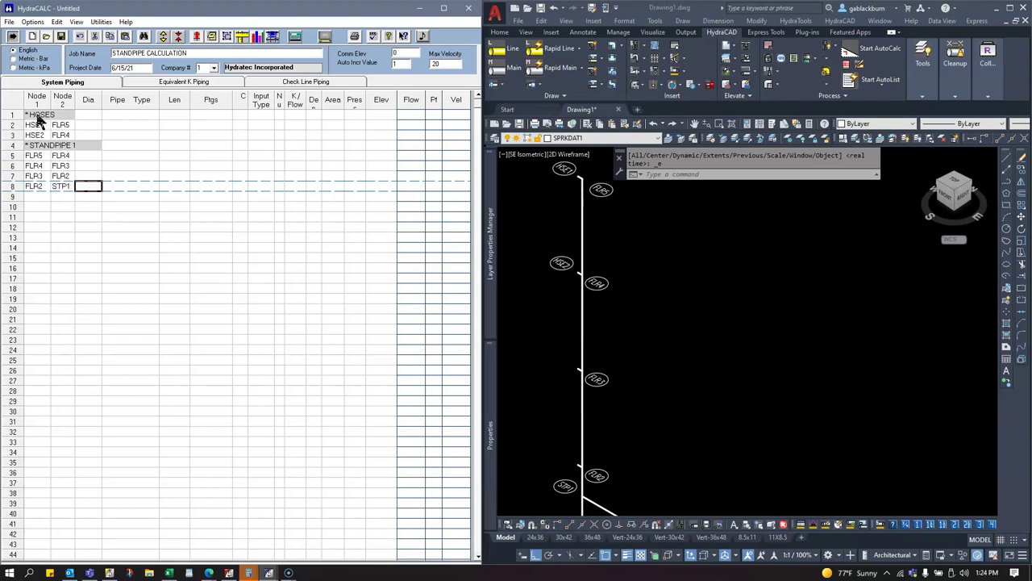
left_click_drag(760, 419, 719, 233)
mouse_move(836, 417)
left_mouse_down()
mouse_move(553, 261)
mouse_move(668, 380)
mouse_move(687, 362)
mouse_move(593, 274)
mouse_move(583, 239)
left_mouse_up()
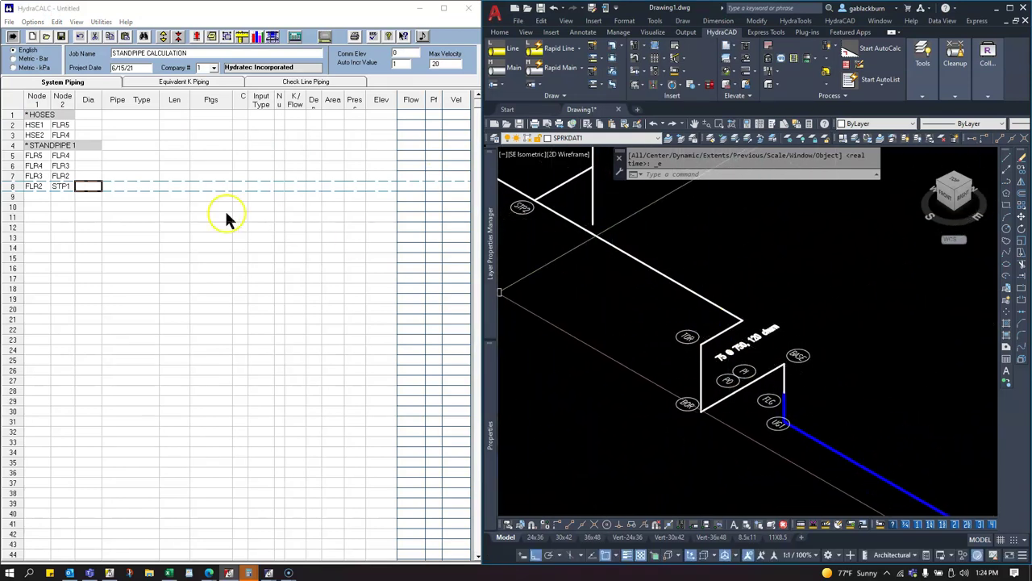
Start a * BULK RUN section in row 9 with pipes STP1–STP2 and STP2–TOR.
left_click(34, 199)
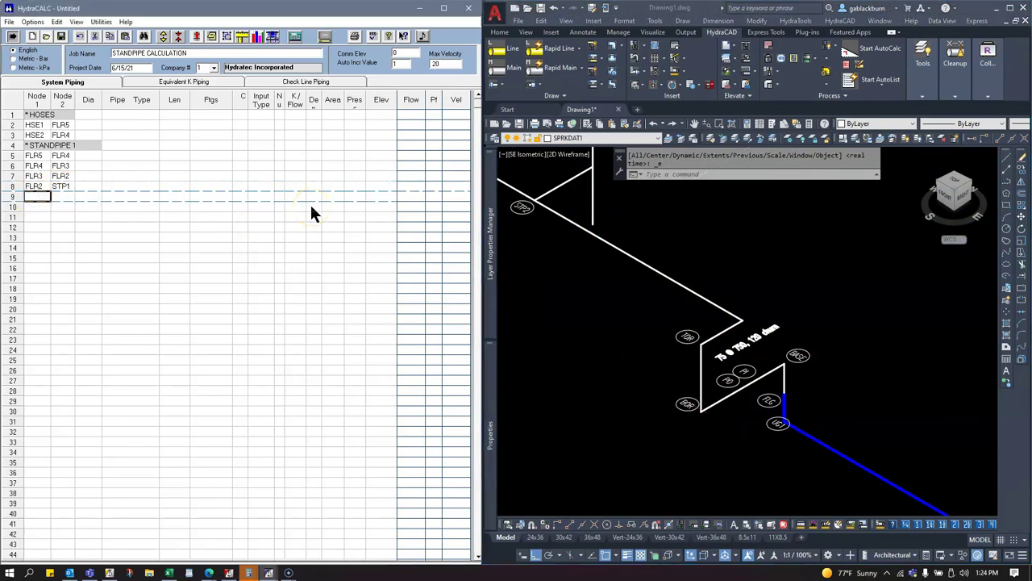
type("* BULK RUN")
key("Return")
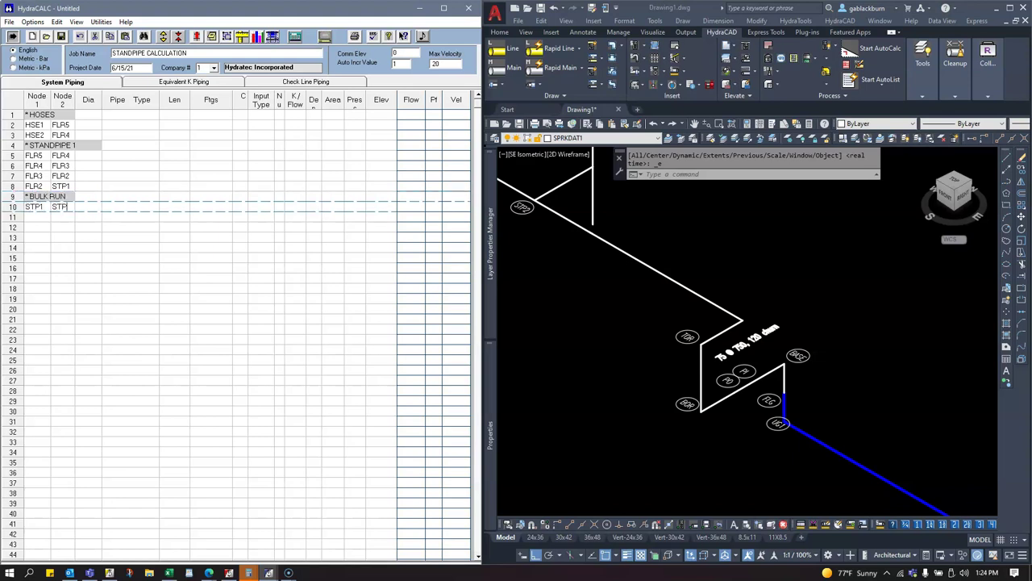
key("Return")
type("STP2")
key("Tab")
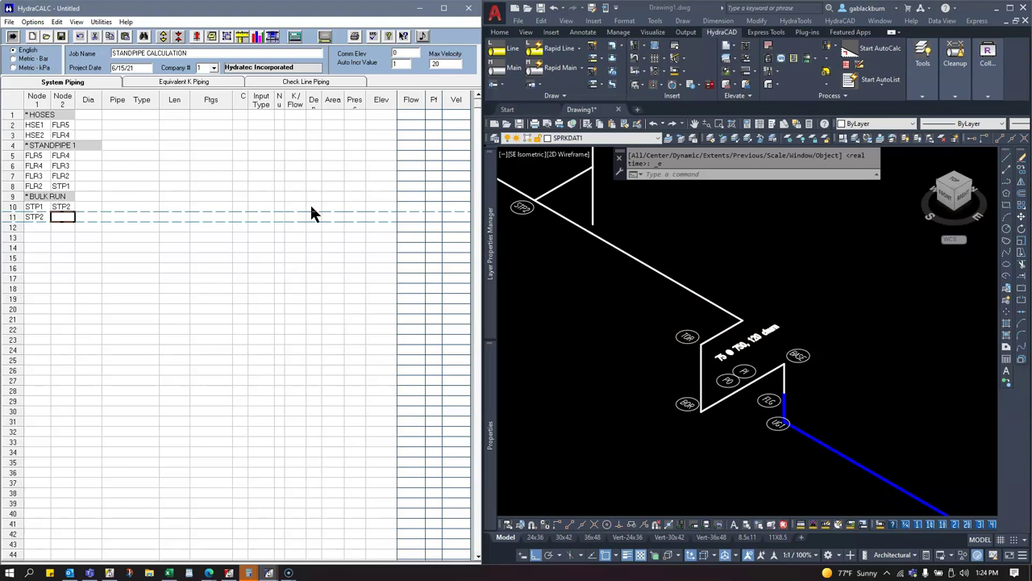
type("TOR")
key("Return")
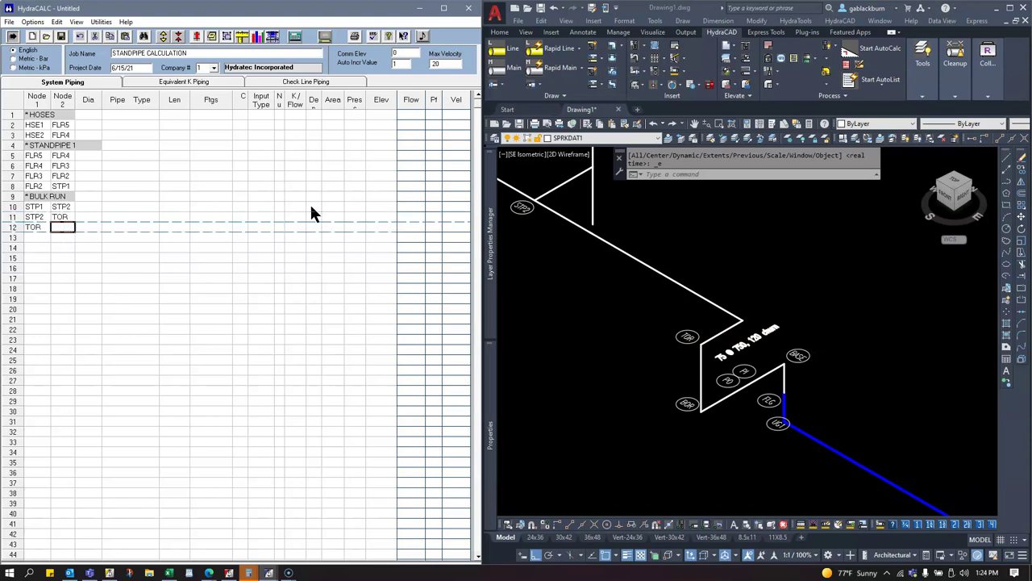
Enter the pipes from TOR through BOR, PO, PI and BASE down to UG1–CITY.
key("Return")
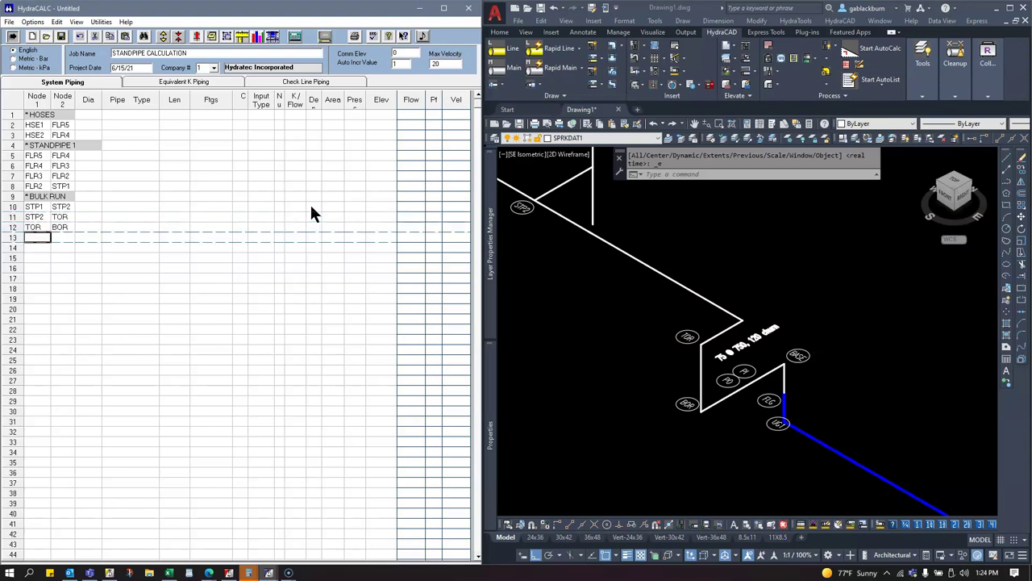
type("PO")
key("Return")
type("PO")
key("Return")
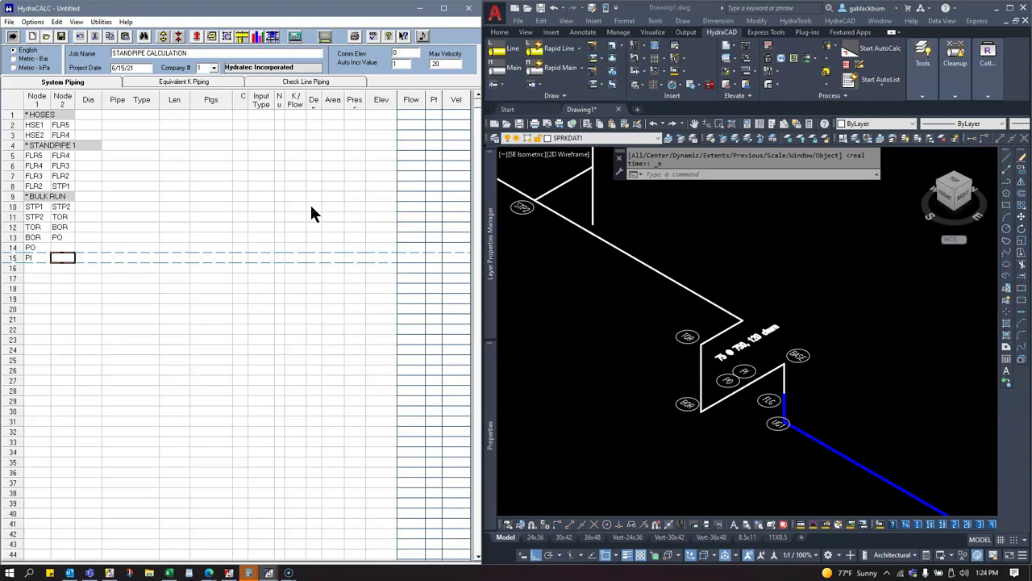
key("Return")
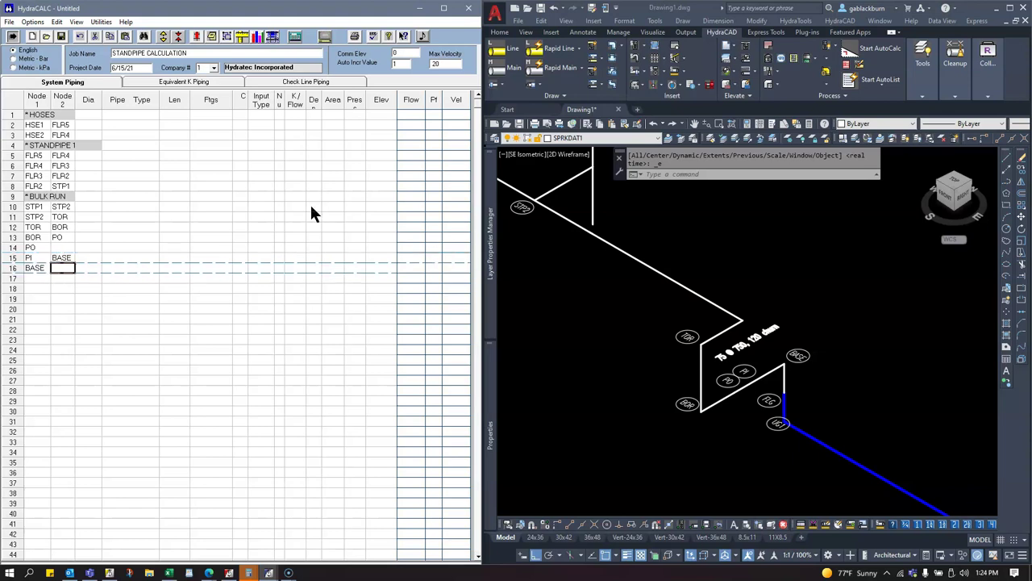
key("Return")
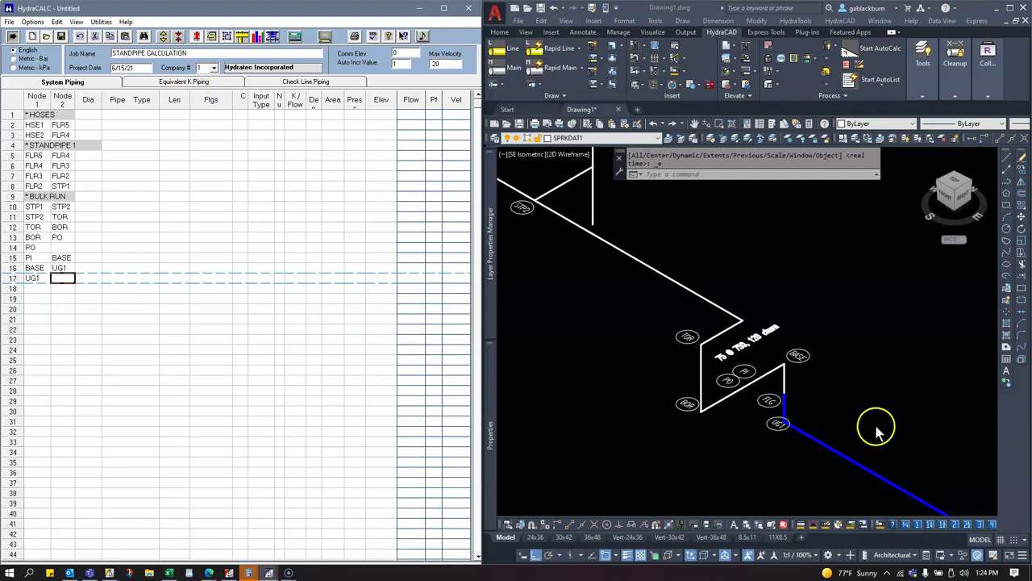
left_click(890, 482)
scroll(828, 383, "up", 3)
scroll(831, 382, "down", 3)
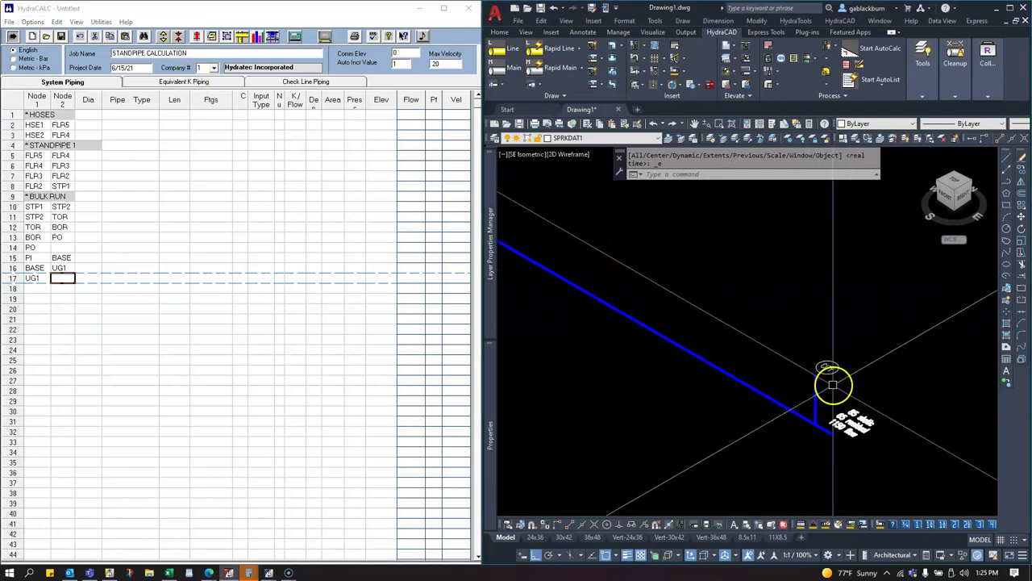
left_click(62, 280)
type("CITY")
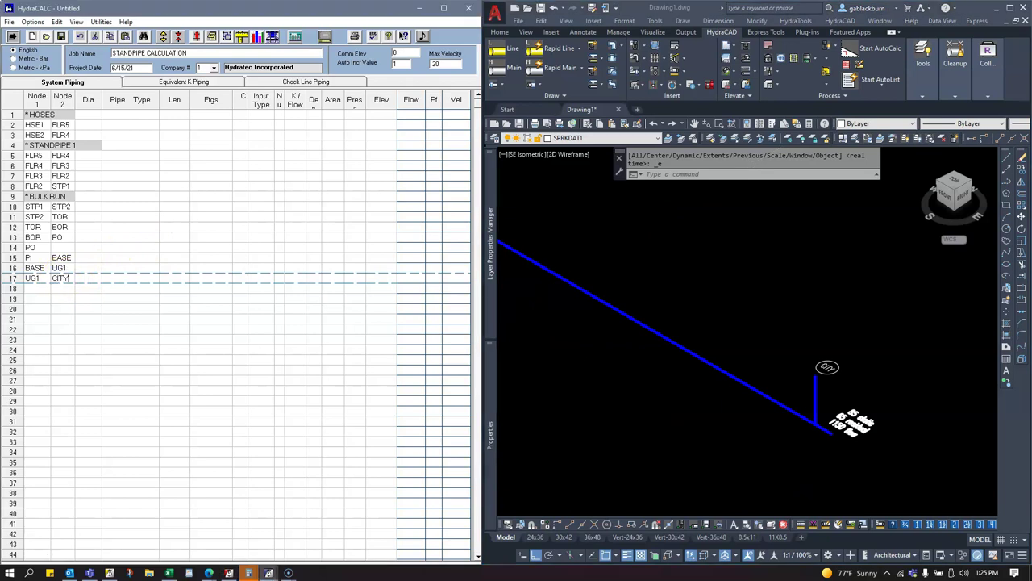
Insert a *RISER heading row at row 12, above TOR.
left_click(38, 225)
left_click(163, 36)
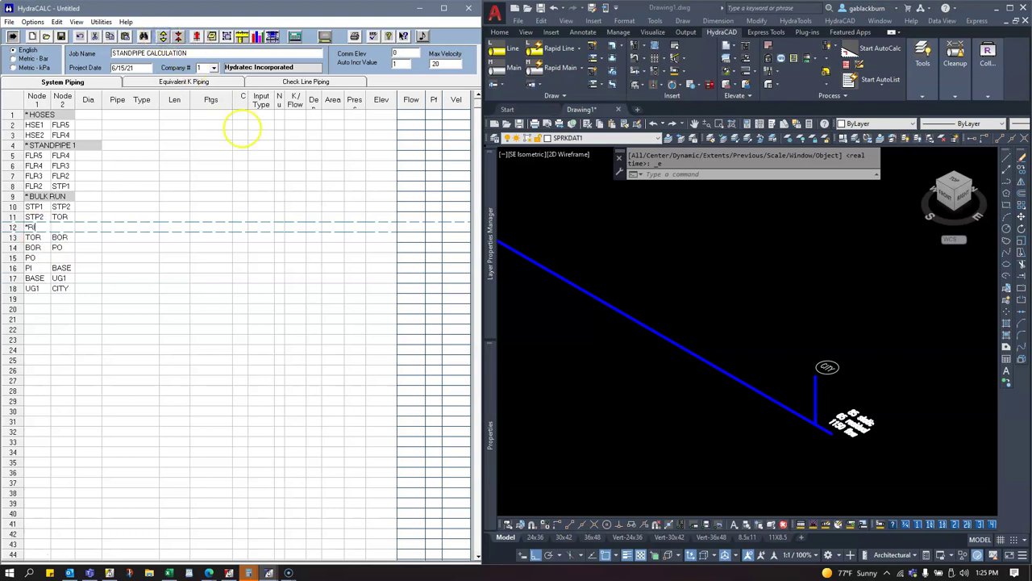
type("*RISER")
key("Down")
key("Down")
key("Down")
key("Down")
key("Down")
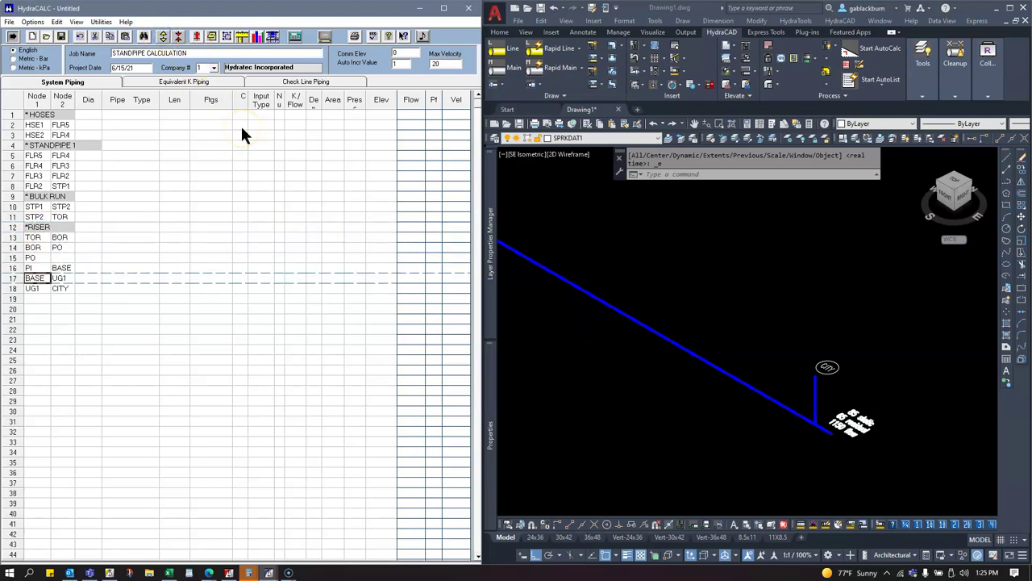
Insert an *UNDERGROUND heading row above BASE.
left_click(163, 35)
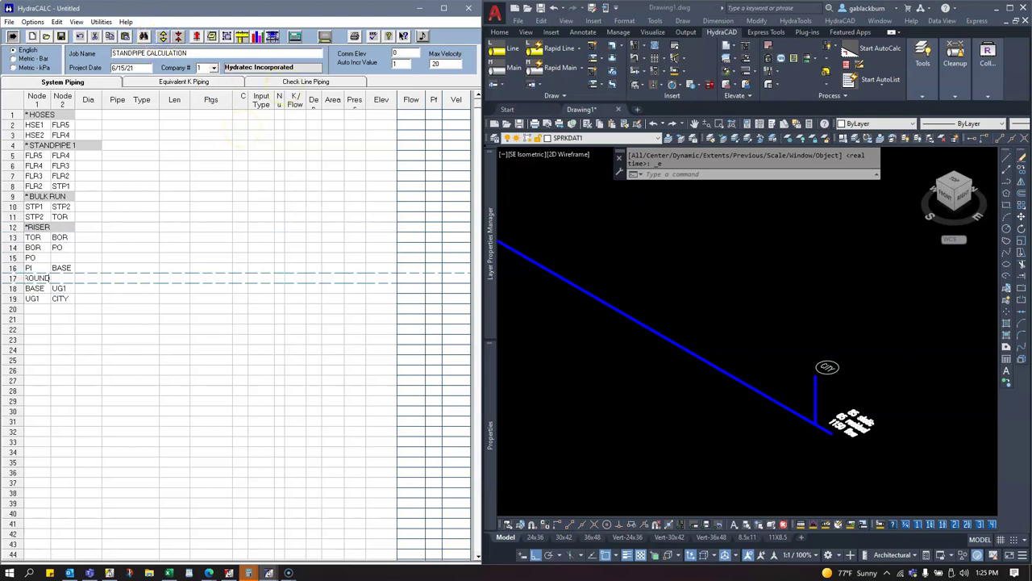
key("Down")
left_click(825, 288)
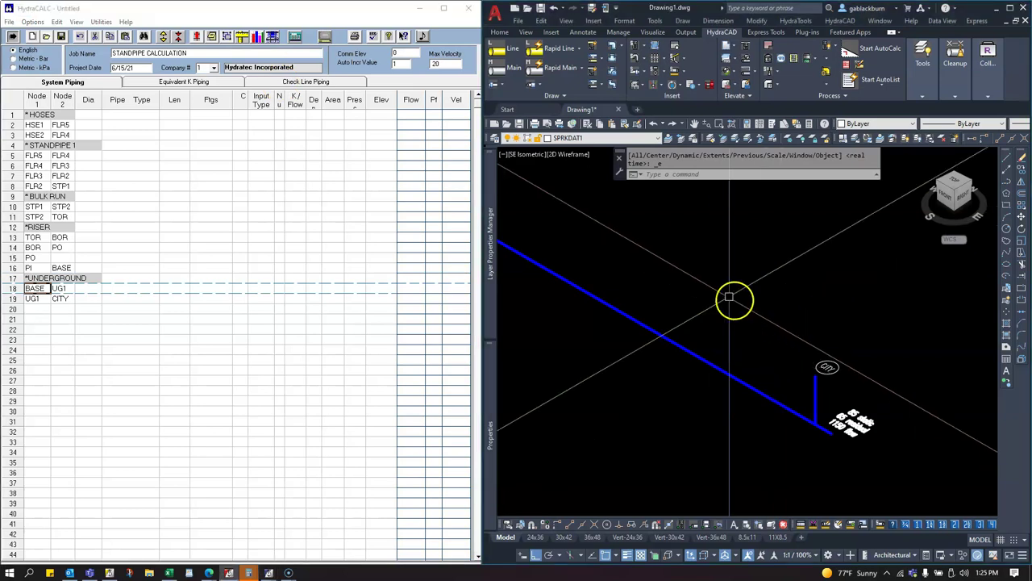
scroll(616, 255, "down", 3)
scroll(654, 292, "up", 5)
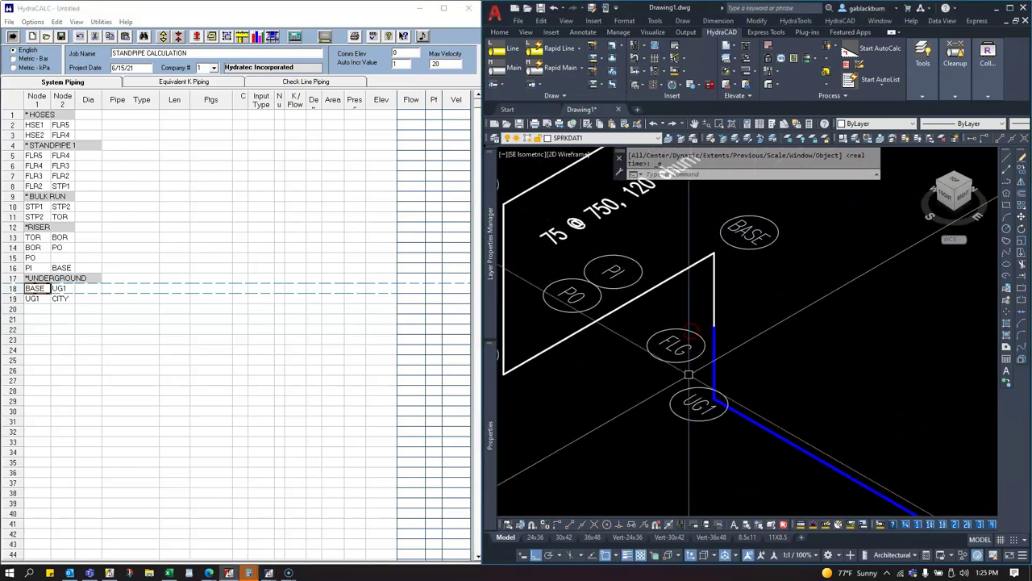
Reroute the underground piping as BASE–FLG, FLG–UG1 and UG1–CITY.
left_click(58, 288)
type("FLG")
key("Return")
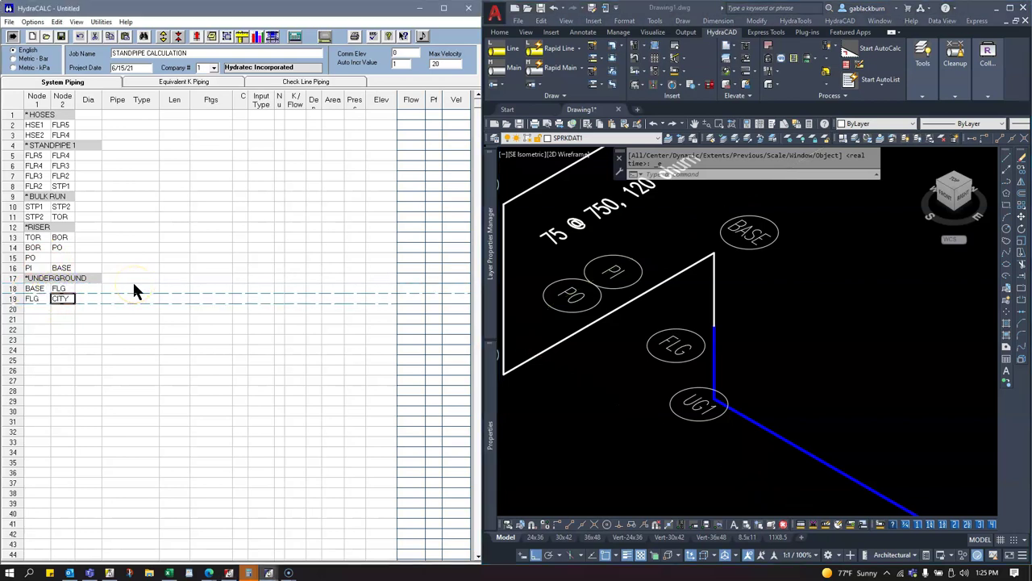
type("UG1")
key("Return")
type("CITY")
key("Return")
key("Return")
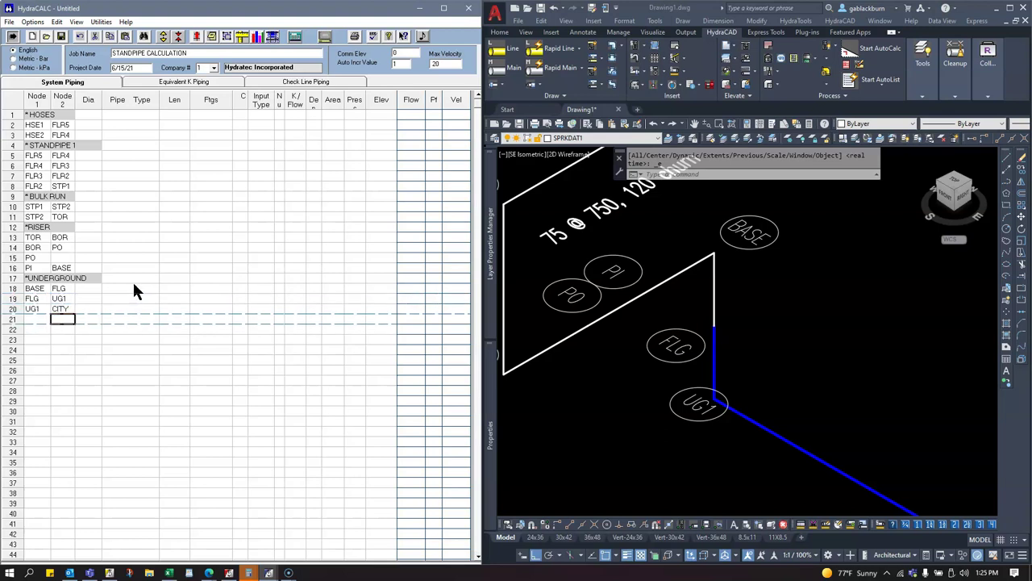
left_click(104, 249)
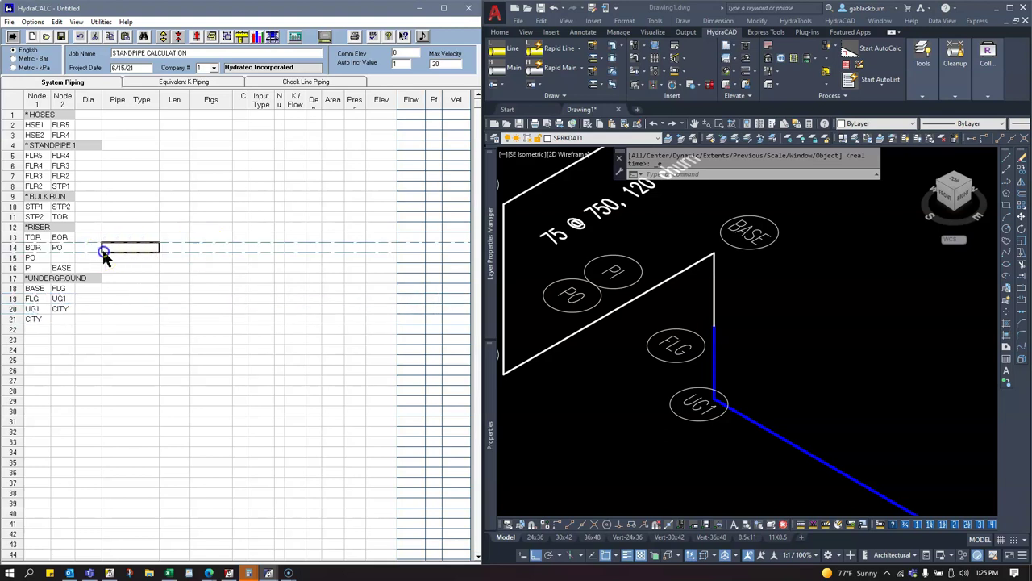
left_click(38, 116)
left_click(38, 146)
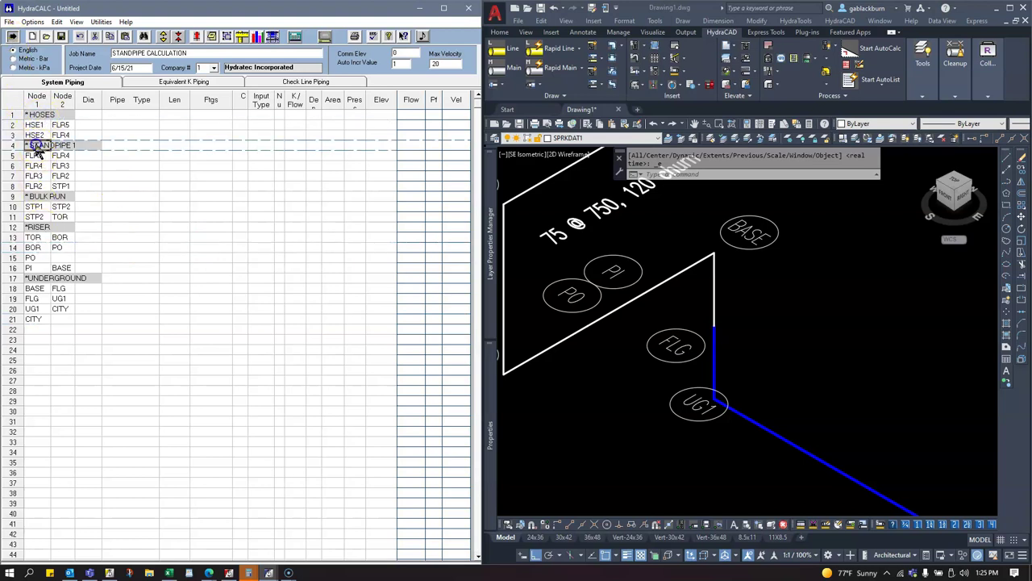
left_click(38, 197)
left_click(37, 228)
left_click(38, 278)
left_click(213, 229)
left_click(95, 123)
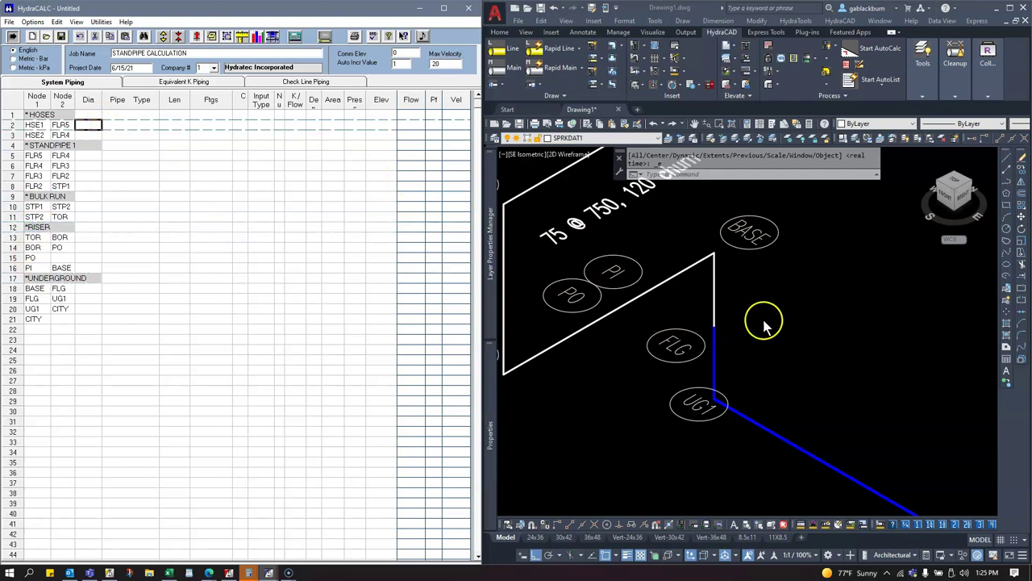
scroll(684, 340, "down", 3)
scroll(604, 267, "up", 6)
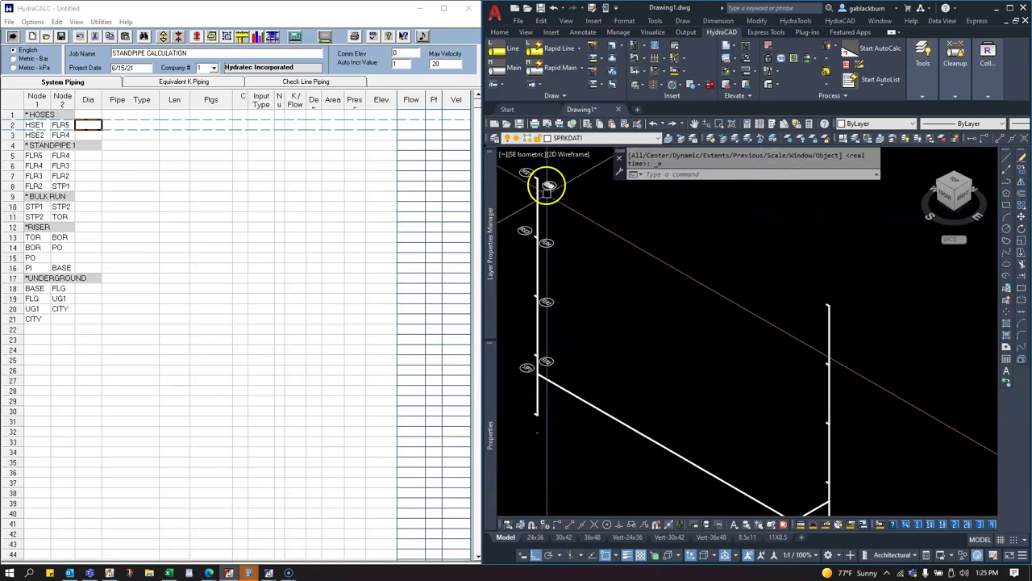
left_click(544, 167)
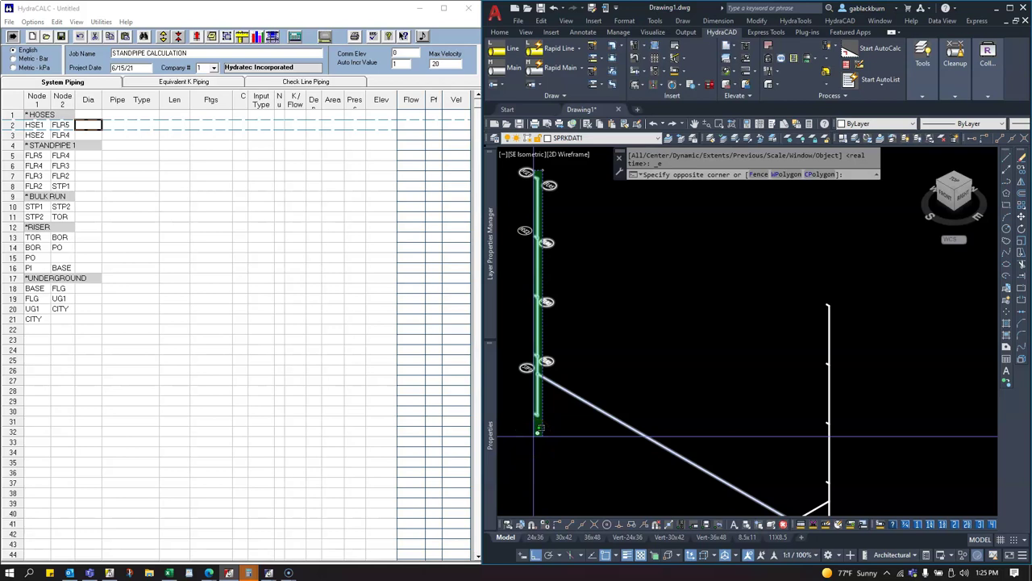
left_click(537, 430)
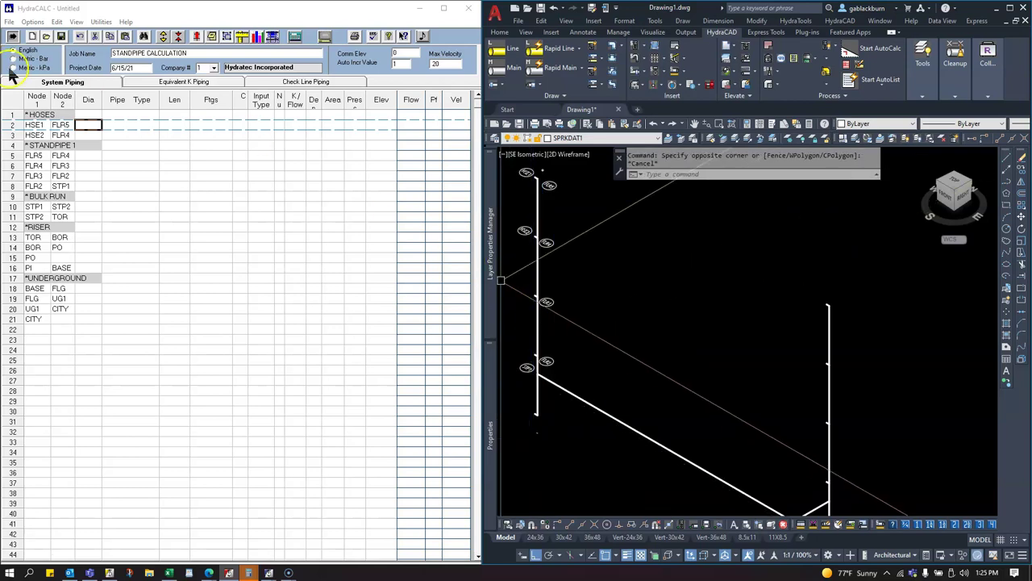
left_click(536, 171)
Make the hose pipes in rows 2–3 2.5-inch SCHED-40.
double_click(90, 126)
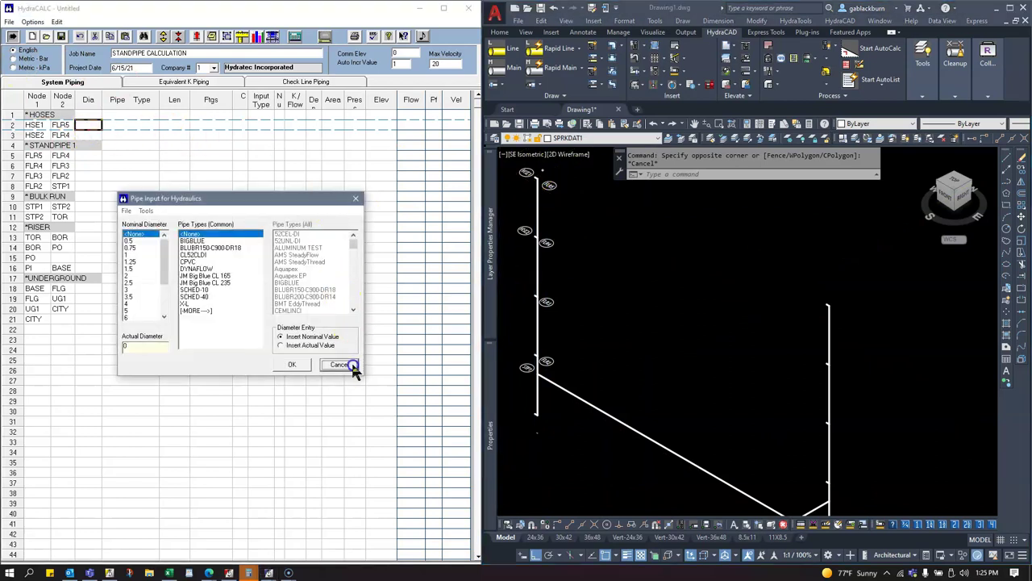
left_click(349, 364)
left_click(95, 139)
double_click(95, 138)
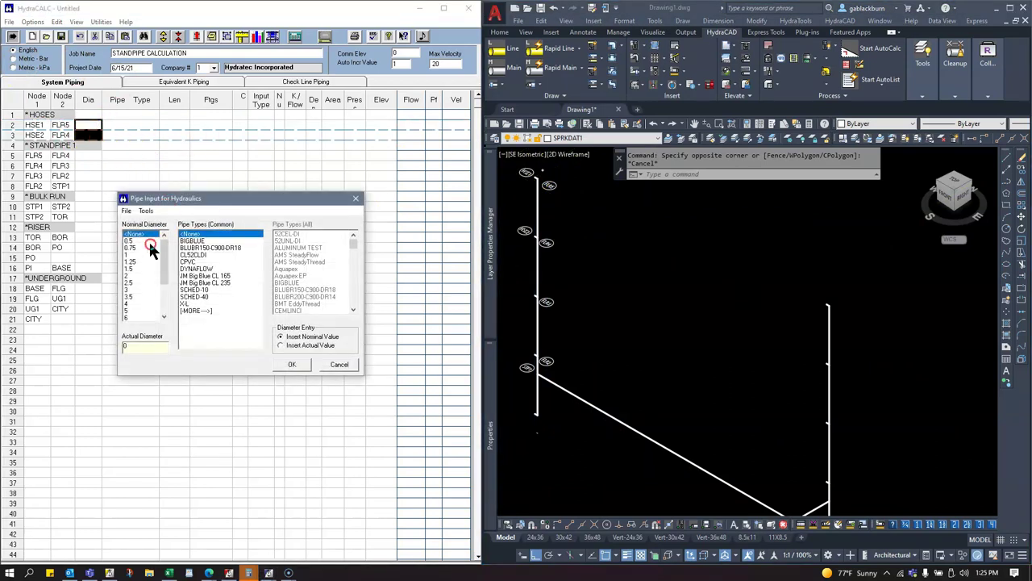
left_click(129, 286)
left_click(198, 289)
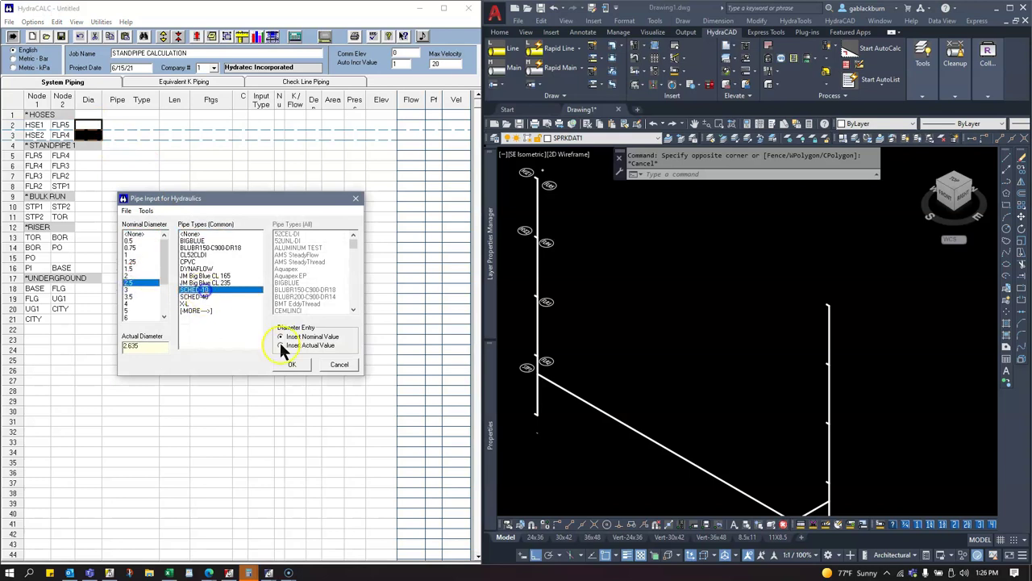
left_click(292, 364)
left_click(137, 135)
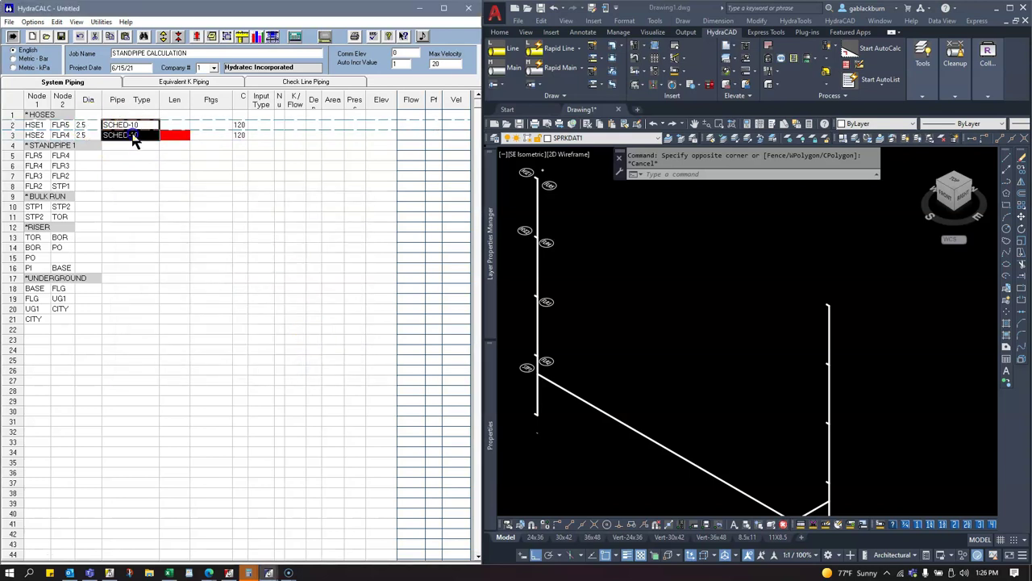
double_click(137, 135)
left_click(208, 298)
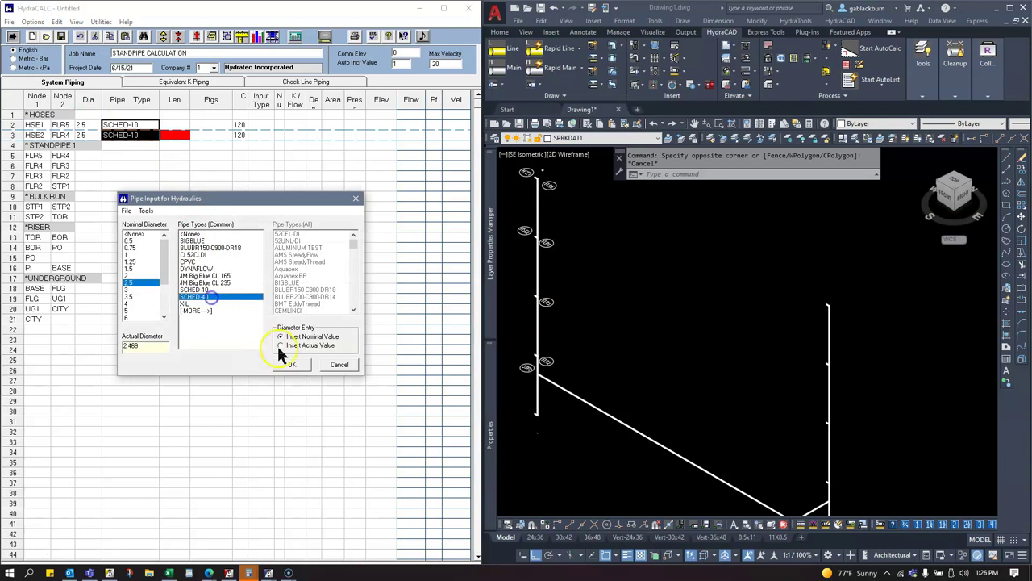
left_click(297, 364)
left_click_drag(237, 127, 233, 323)
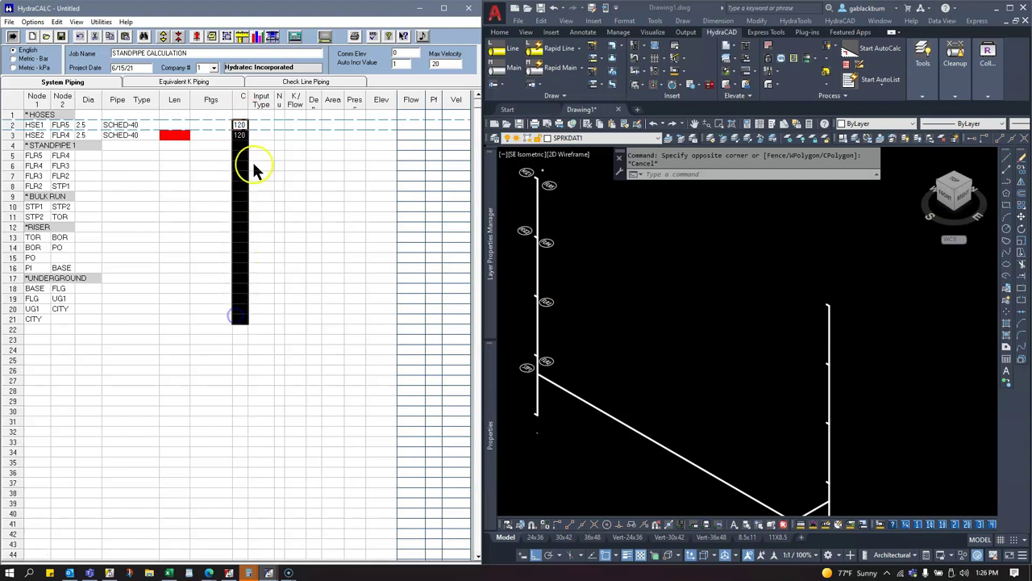
left_click(238, 125)
Set standpipe rows 5–8 to 4-inch SCHED-10 pipe.
left_click(87, 155)
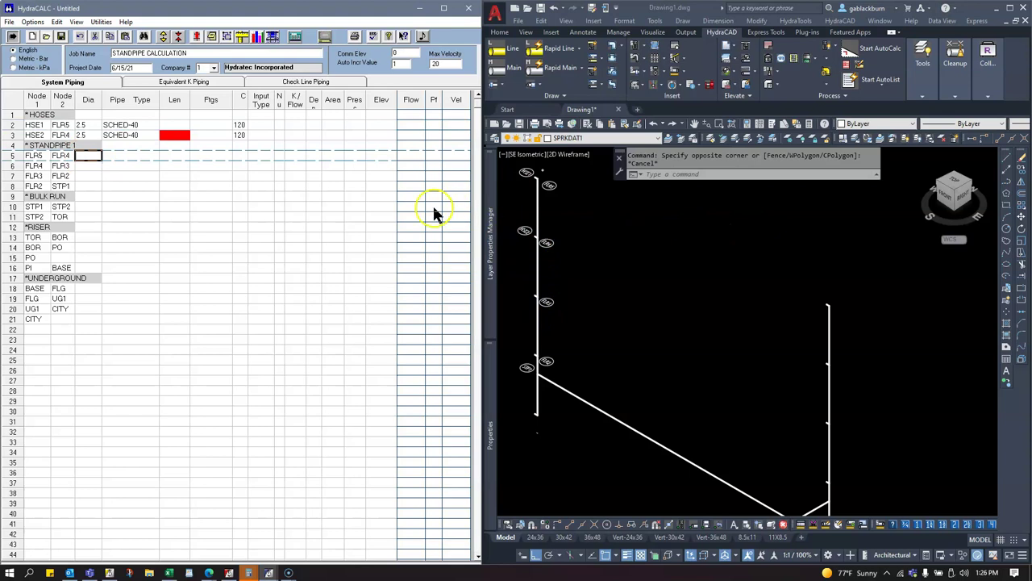
left_click(91, 159)
left_click_drag(91, 159, 89, 187)
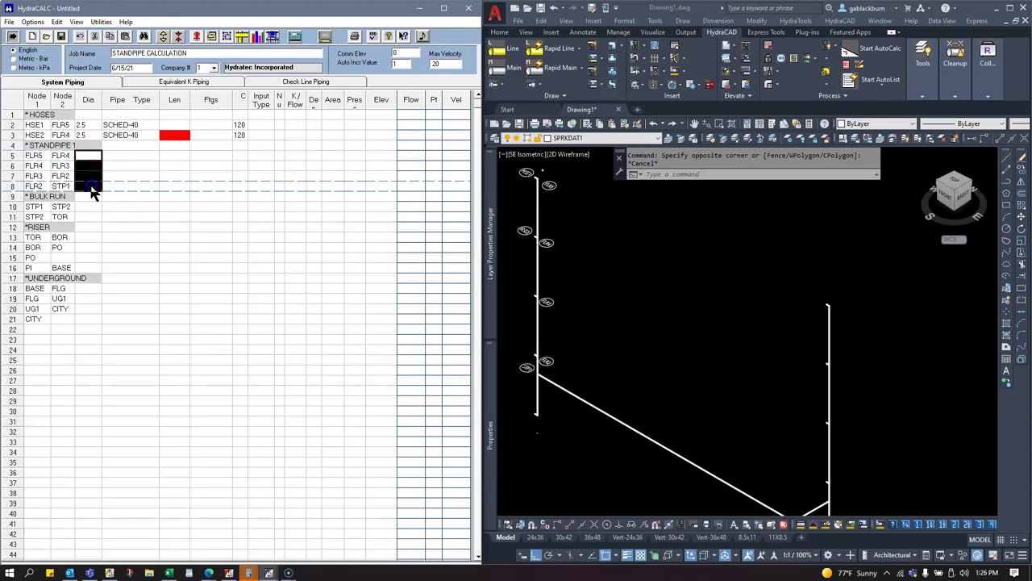
left_click(131, 306)
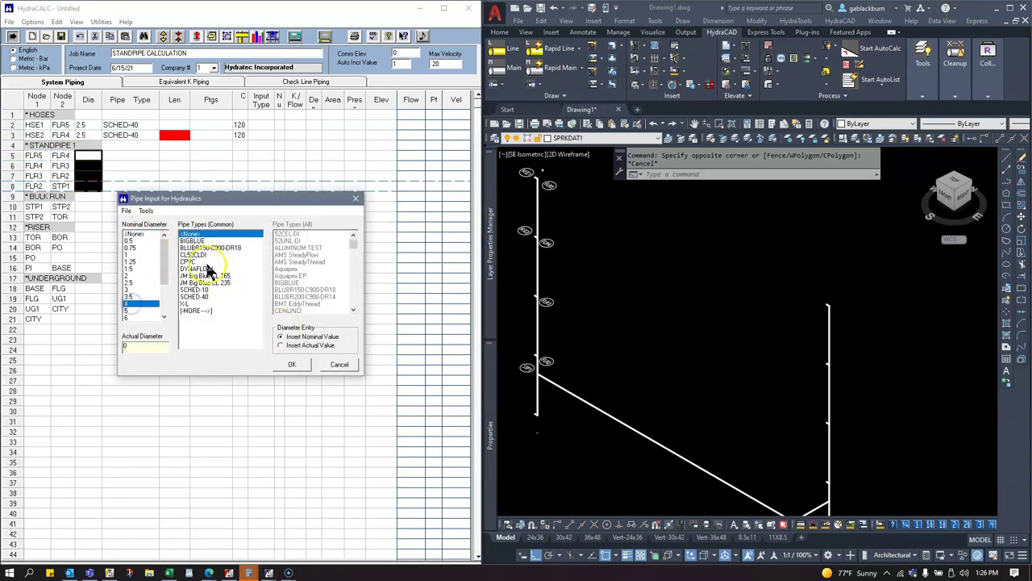
left_click(194, 290)
left_click(292, 365)
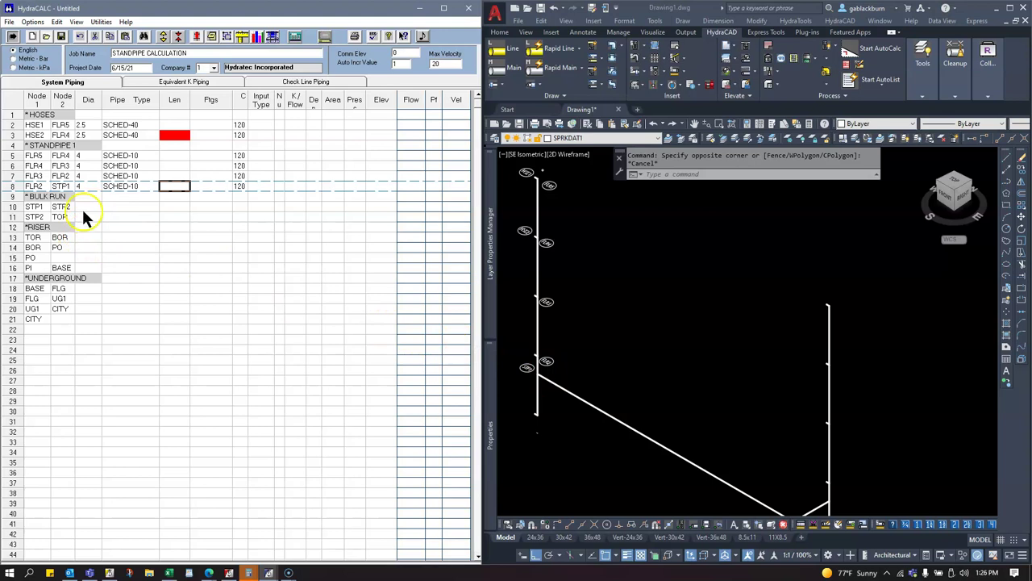
Give bulk run rows 10–11 4-inch SCHED-10 pipe.
left_click_drag(86, 208, 86, 222)
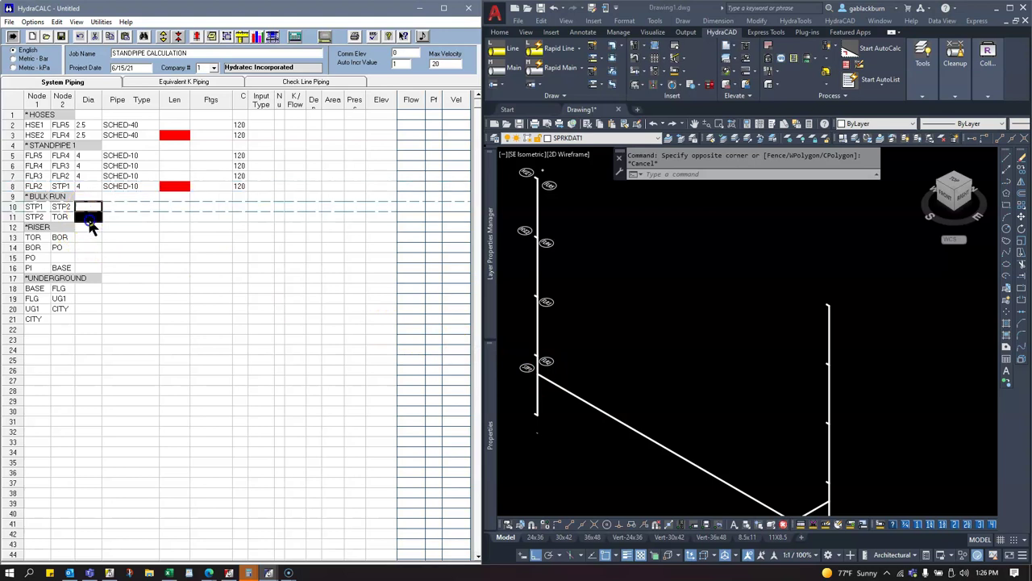
key("Return")
left_click(131, 303)
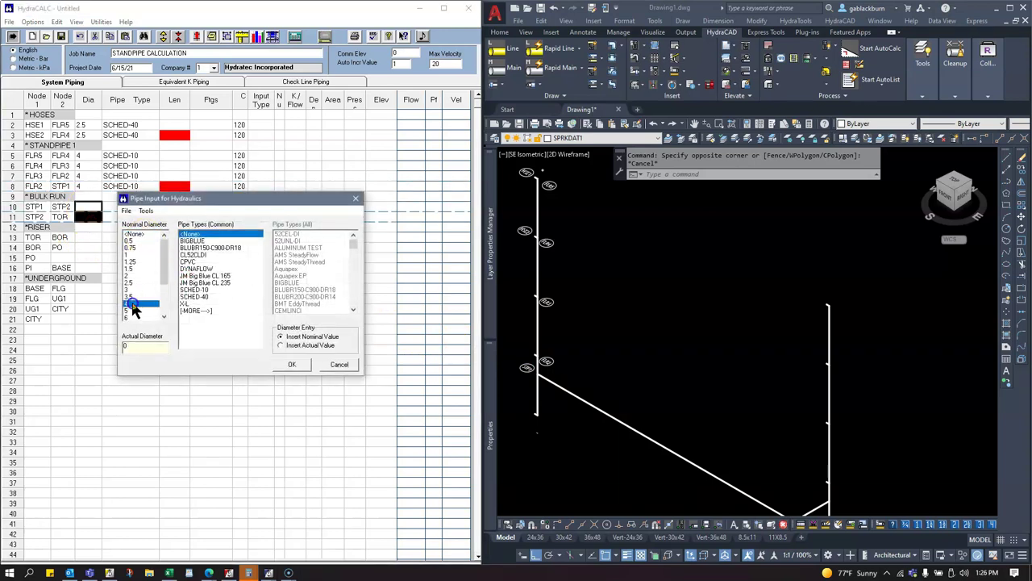
left_click(194, 289)
left_click(307, 363)
Give riser rows 13–14 and 16 4-inch SCHED-10 pipe.
left_click_drag(87, 238, 94, 274)
mouse_move(87, 237)
left_mouse_down()
mouse_move(92, 265)
mouse_move(90, 254)
left_mouse_up()
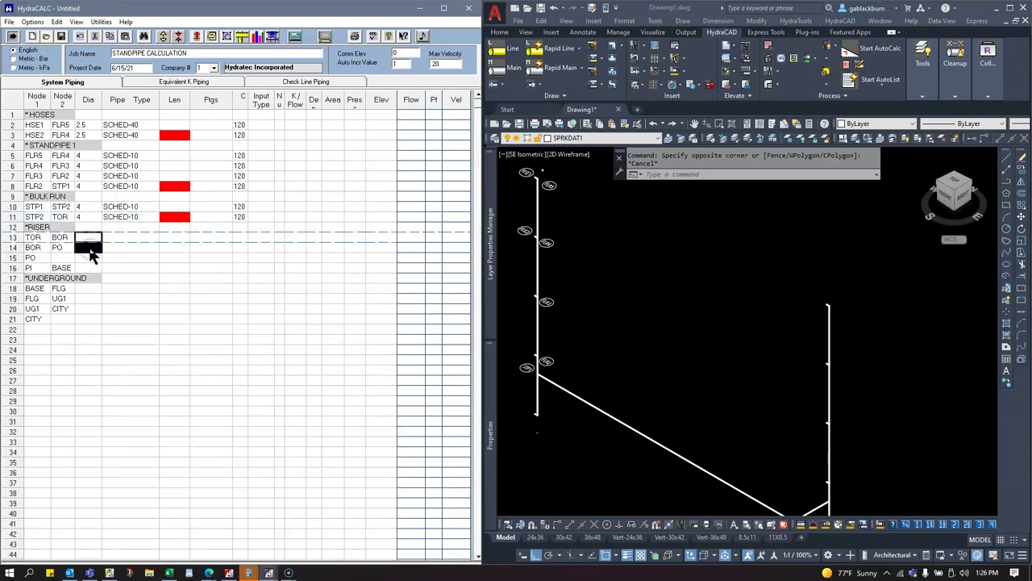
right_click(90, 253)
left_click(131, 304)
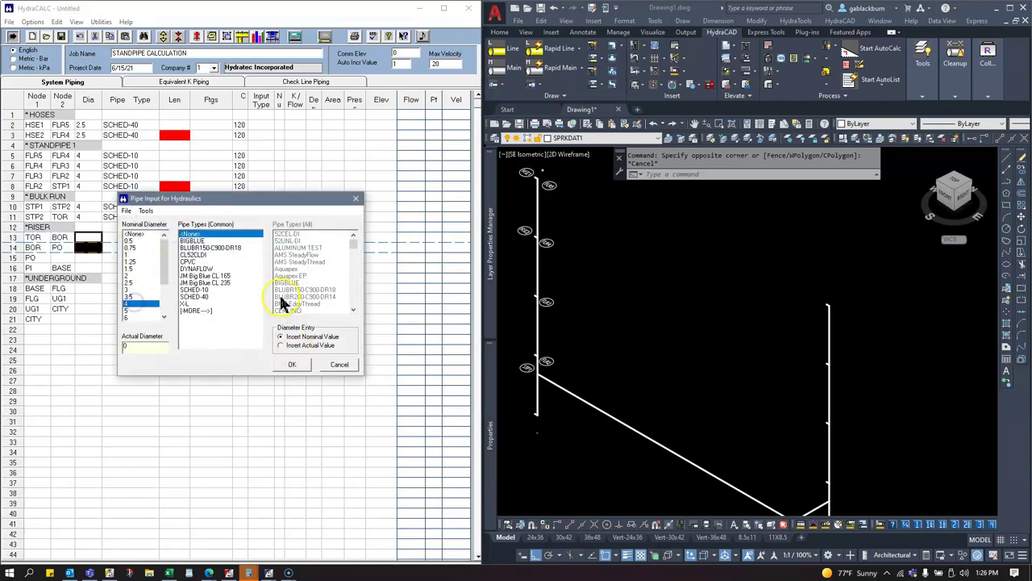
left_click(198, 290)
left_click(290, 363)
left_click(85, 267)
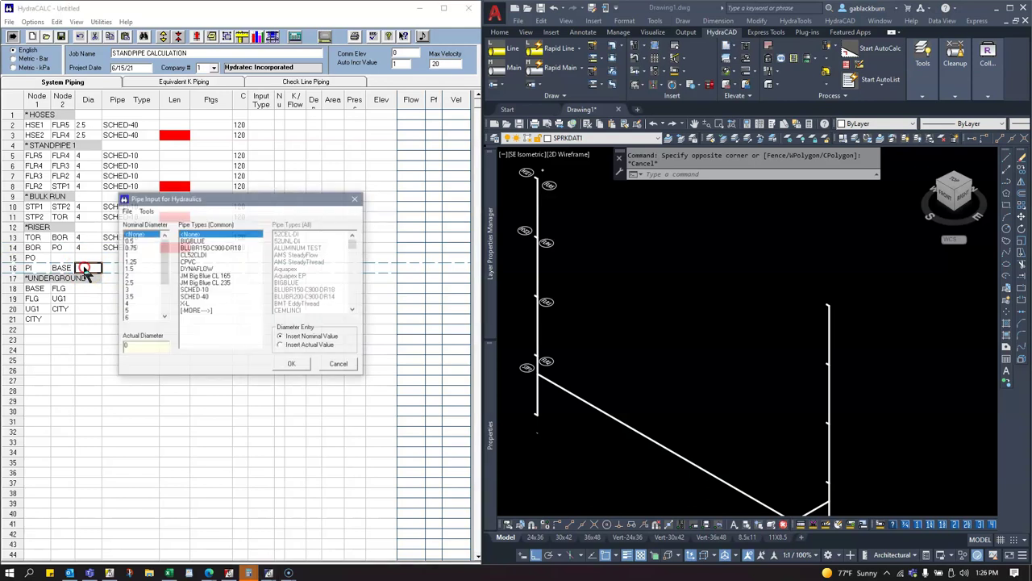
left_click(131, 303)
left_click(207, 290)
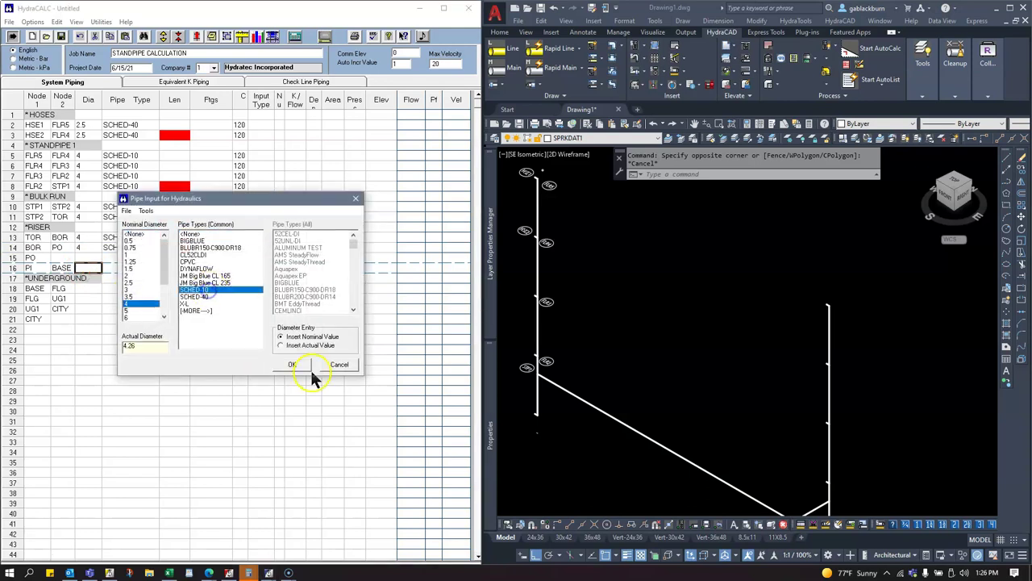
left_click(292, 363)
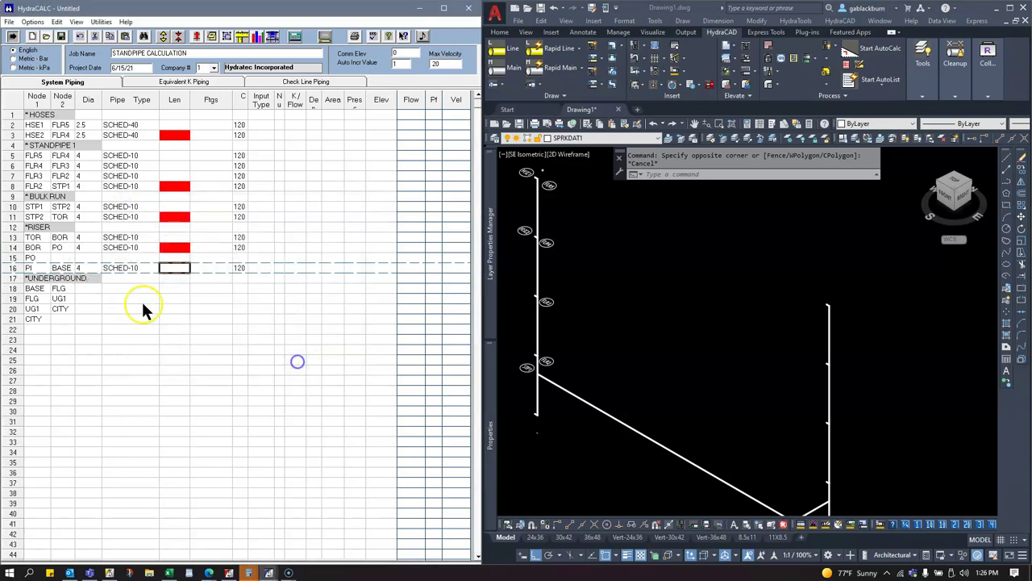
left_click(84, 289)
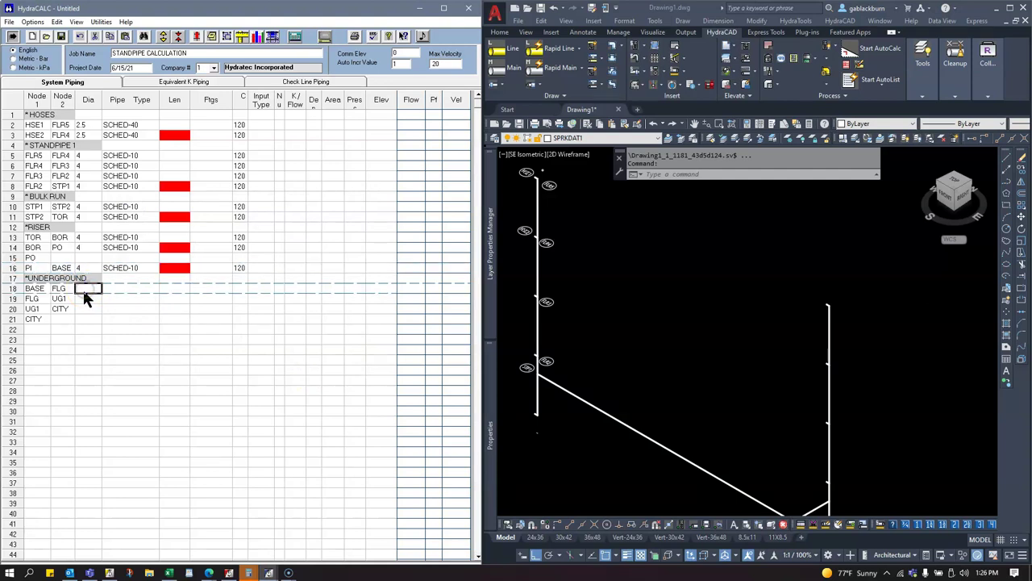
Copy row 16's 4-inch SCHED-10 diameter and type to BASE–FLG in row 18.
left_click_drag(83, 269, 122, 272)
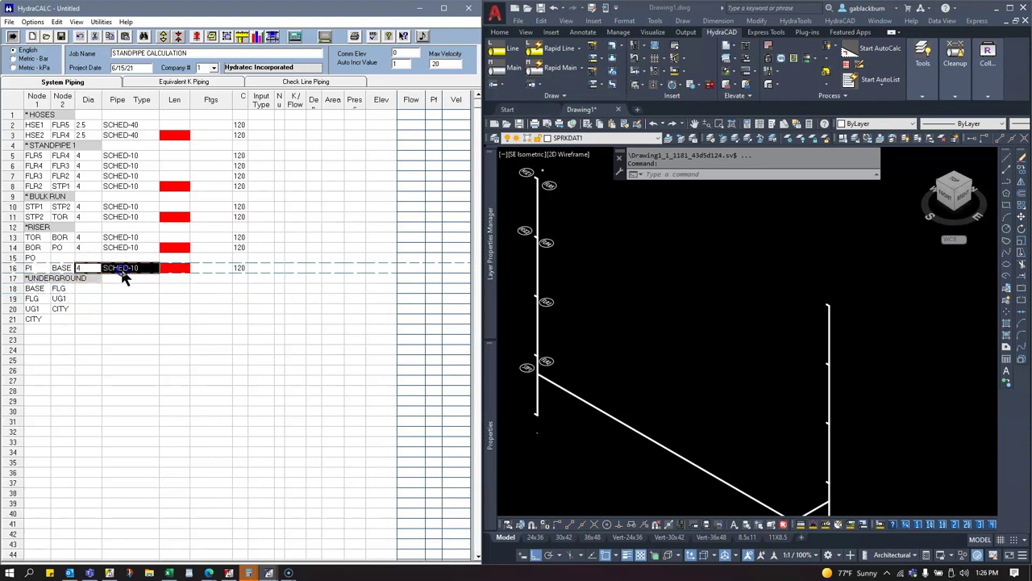
left_click(89, 289)
key("ctrl+v")
Set rows 19–20 to 4-inch BLUBR150-C900-DR18 and widen the Type column.
double_click(93, 309)
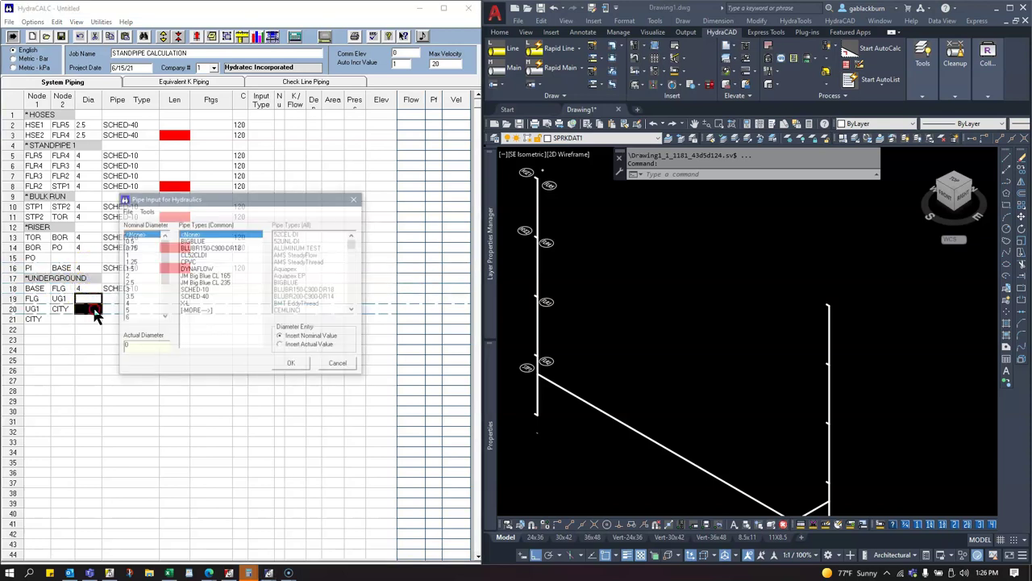
left_click(130, 304)
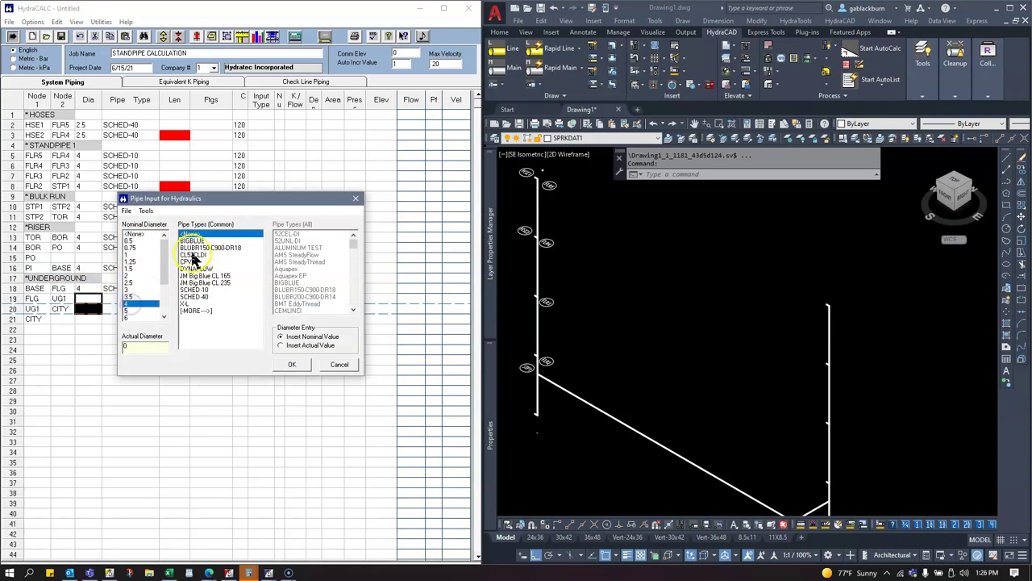
left_click(208, 248)
left_click(292, 364)
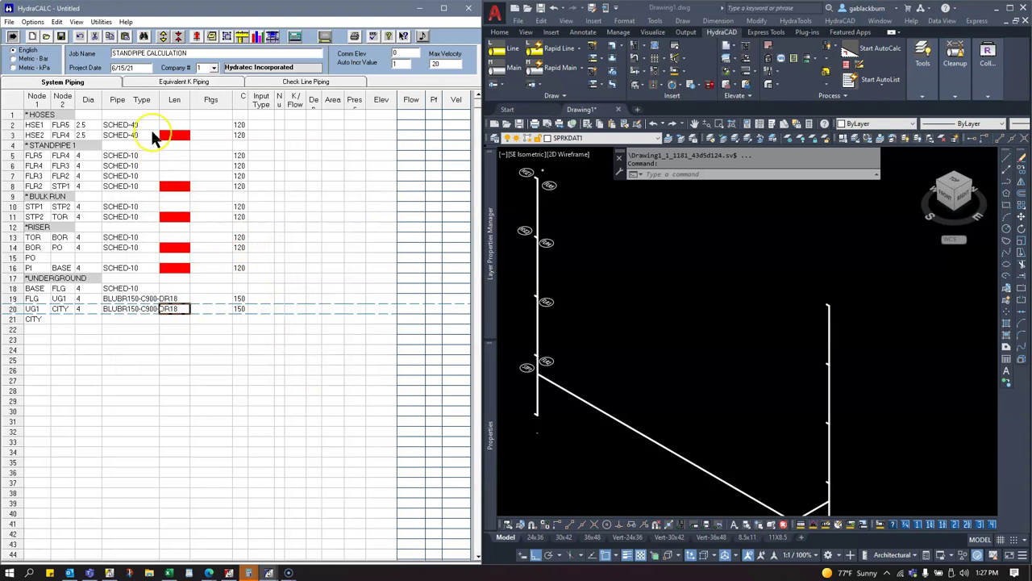
left_click_drag(160, 99, 179, 99)
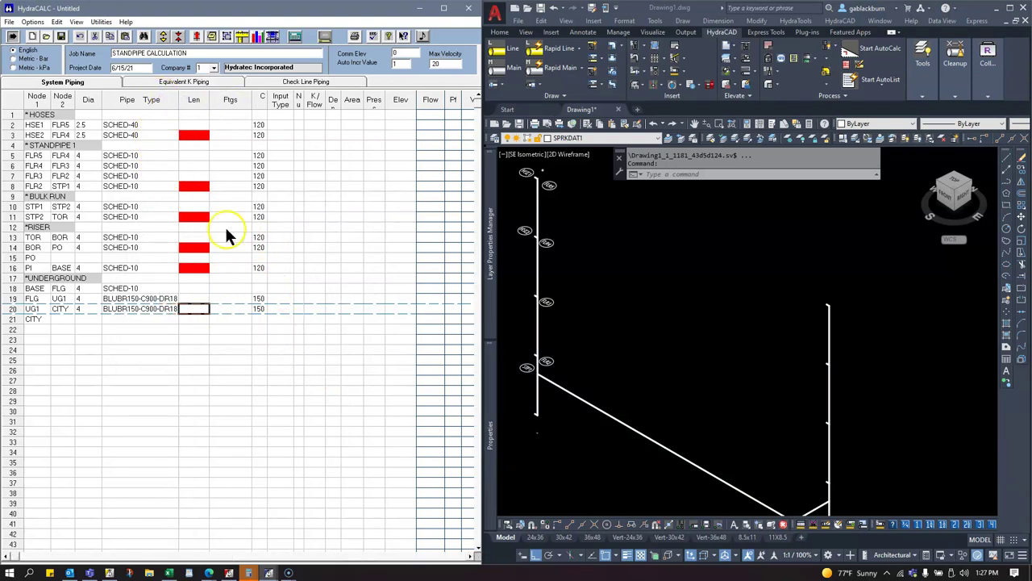
left_click(12, 22)
Save As under the name STANDPIPE CALCULATION VIDEO in the Jobs folder.
left_click(32, 76)
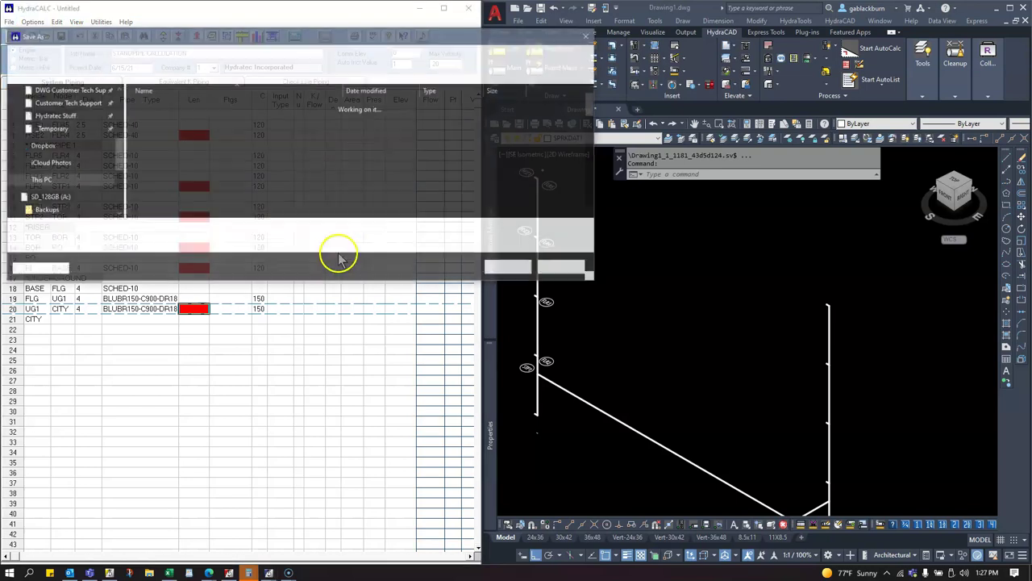
type("STANDPIPE C")
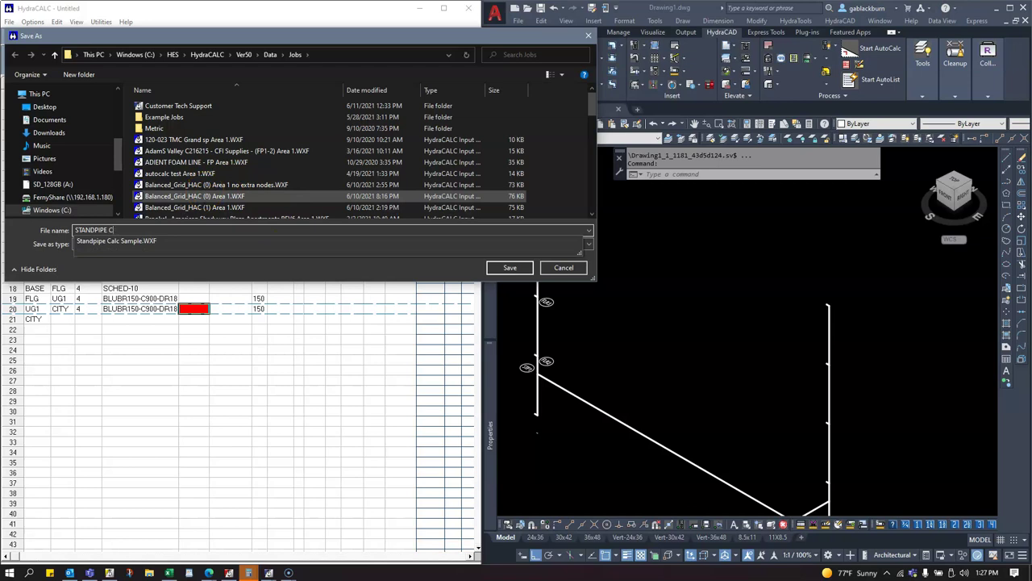
type("ALCULATION VIDEO")
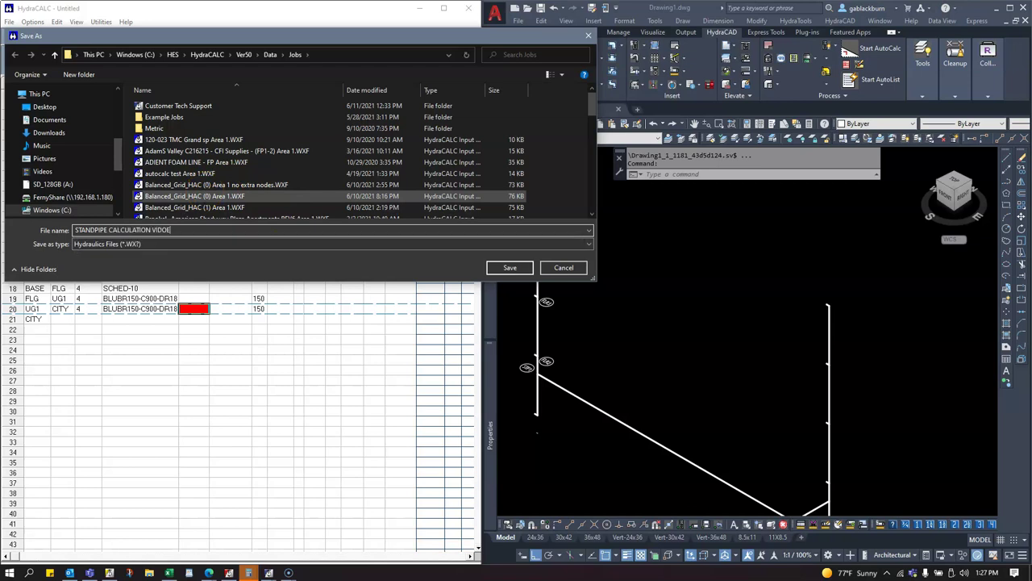
key("Return")
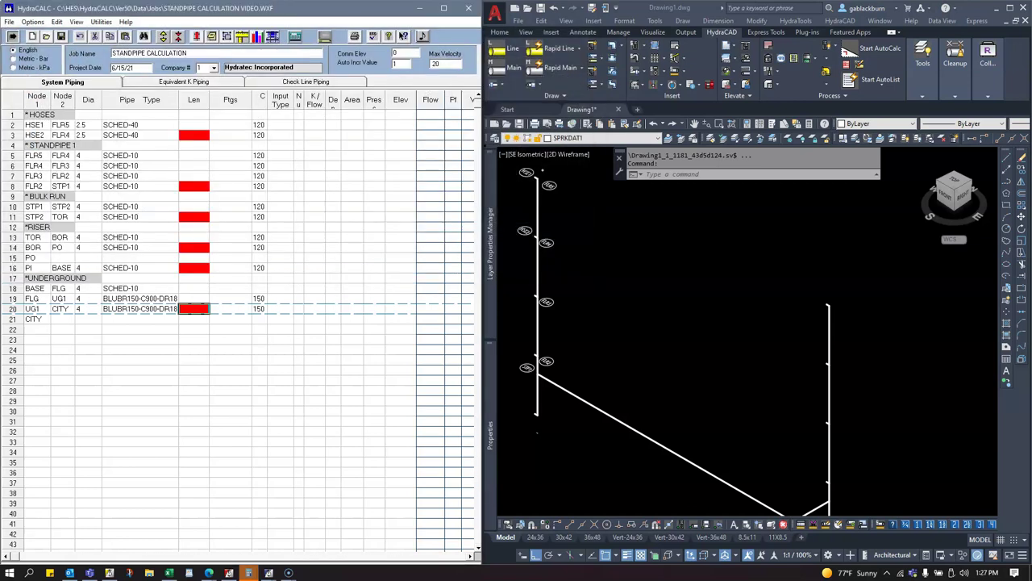
Give HSE1–FLR5 in row 2 a length of 1 and fittings 1T35.
left_click(194, 125)
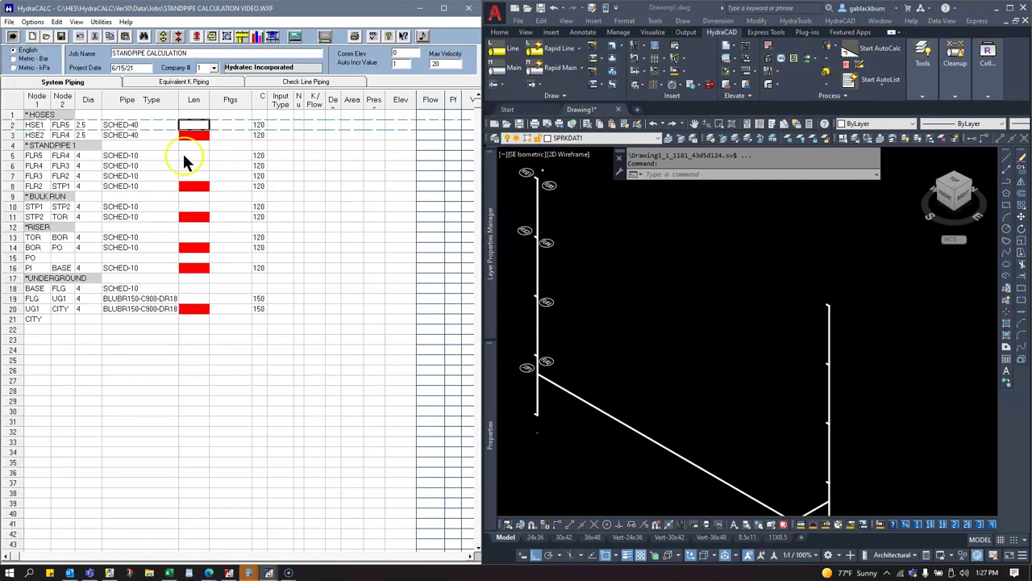
left_click(50, 127)
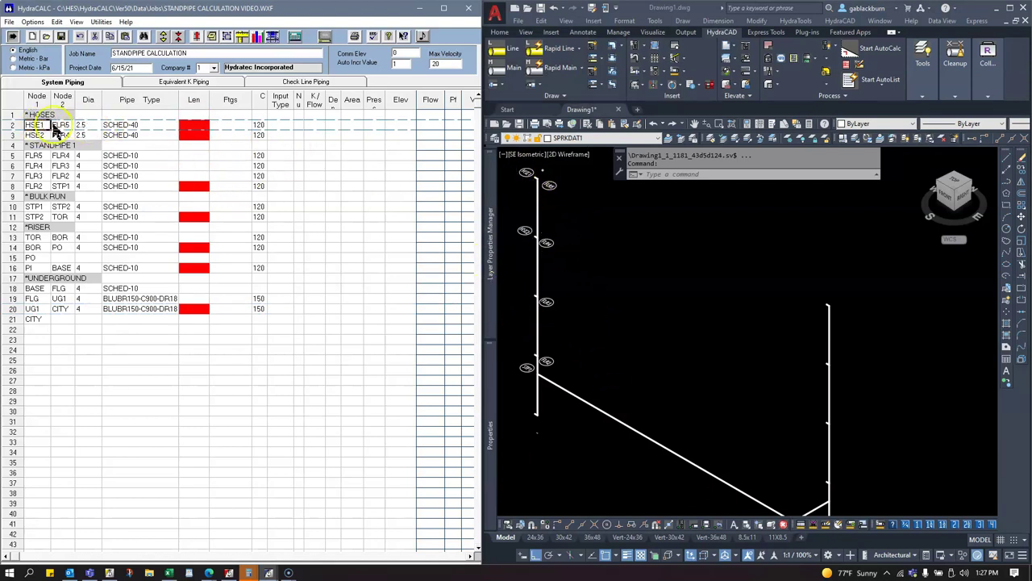
left_click(526, 185)
scroll(525, 185, "up", 8)
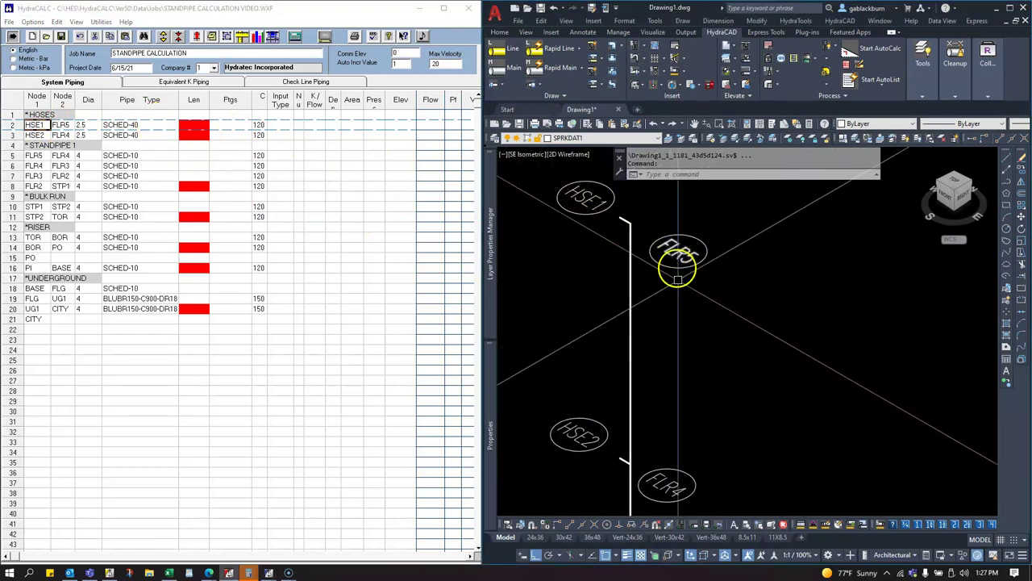
left_click(194, 127)
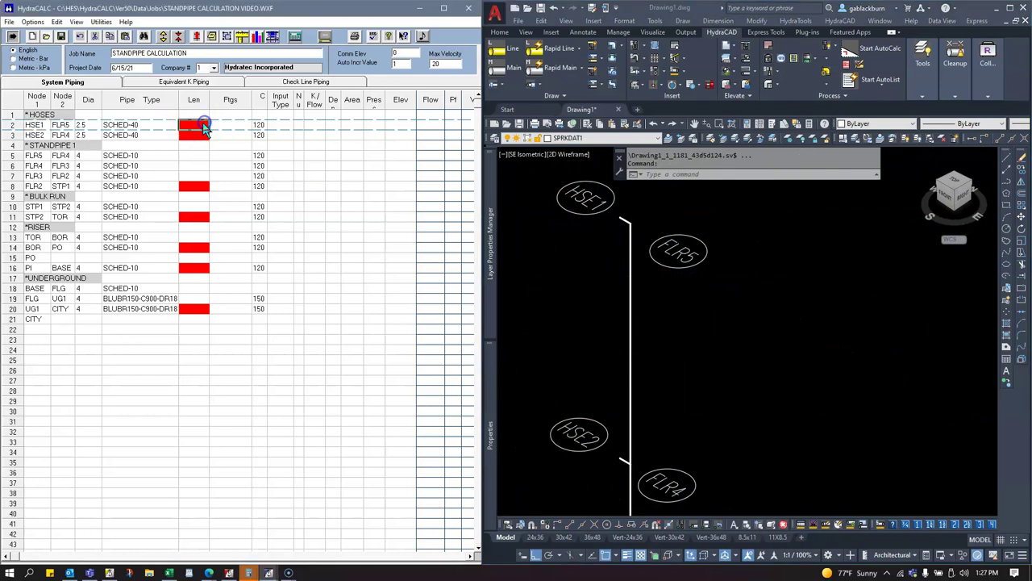
type("1")
key("Tab")
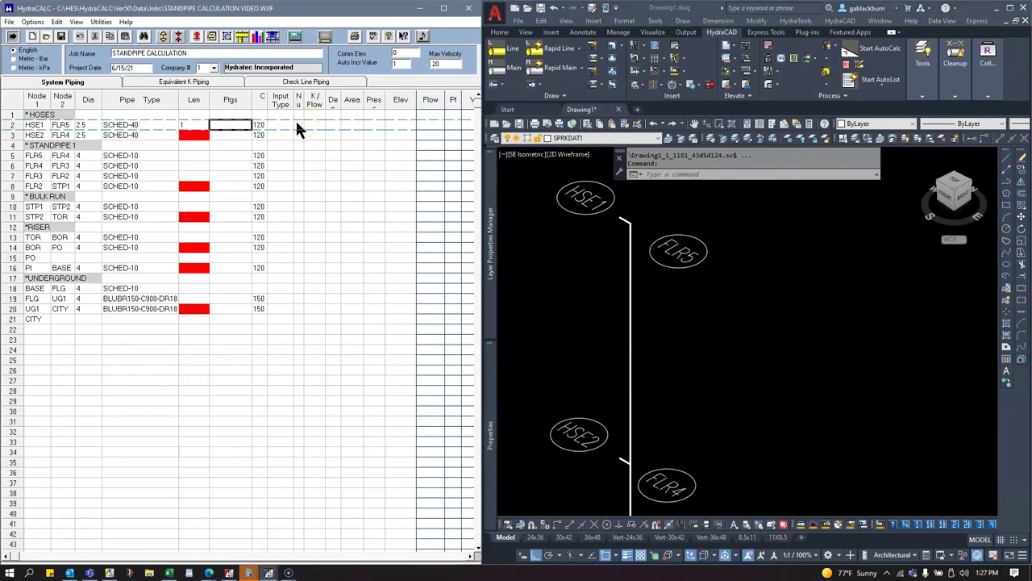
type("T")
type("35")
left_click(239, 126)
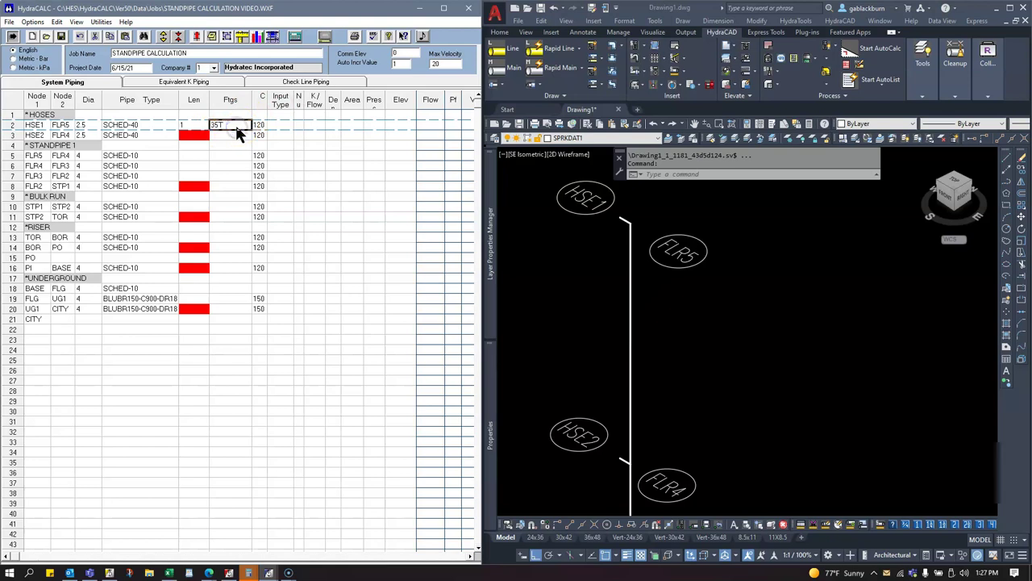
left_click(1008, 331)
left_click(1008, 434)
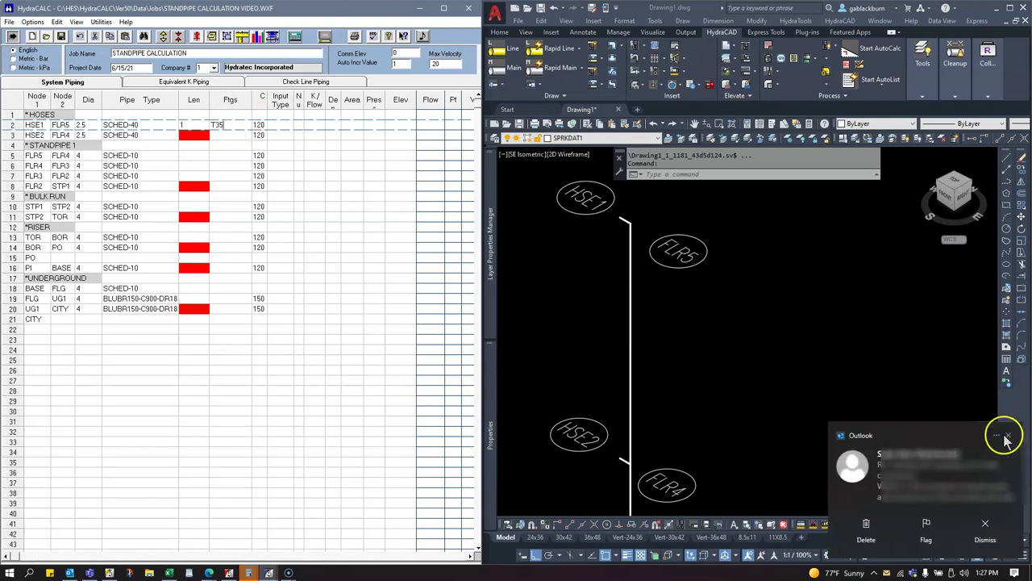
Enter a length of 1 for HSE2–FLR4 in row 3.
left_click(236, 138)
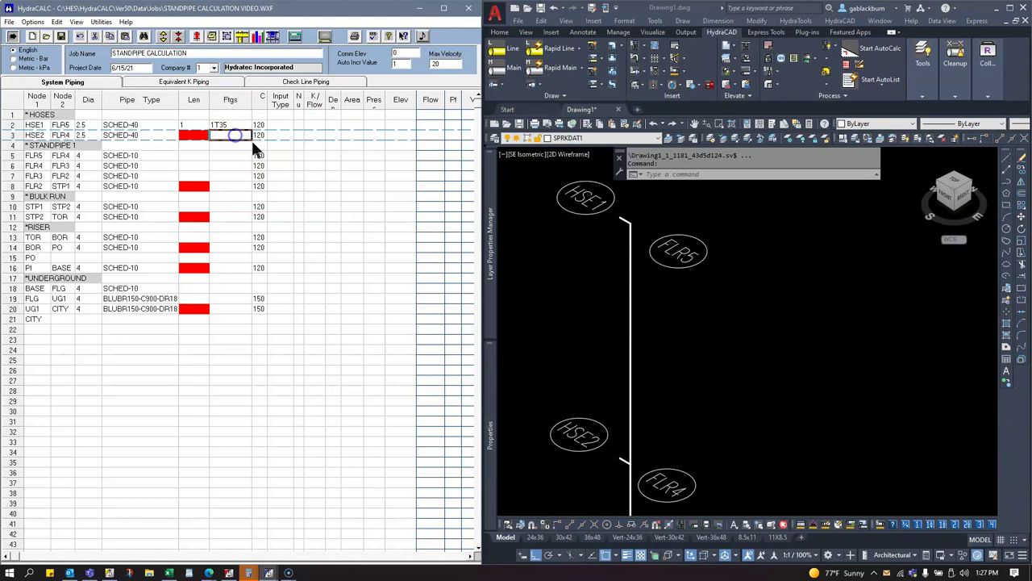
left_click(240, 137)
left_click(193, 136)
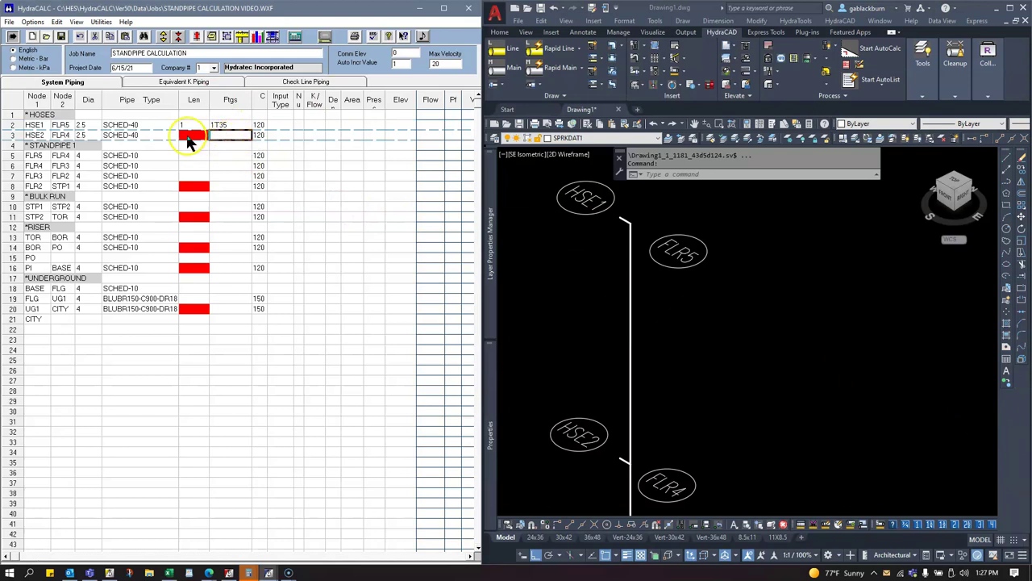
left_click(529, 122)
type("1")
key("Tab")
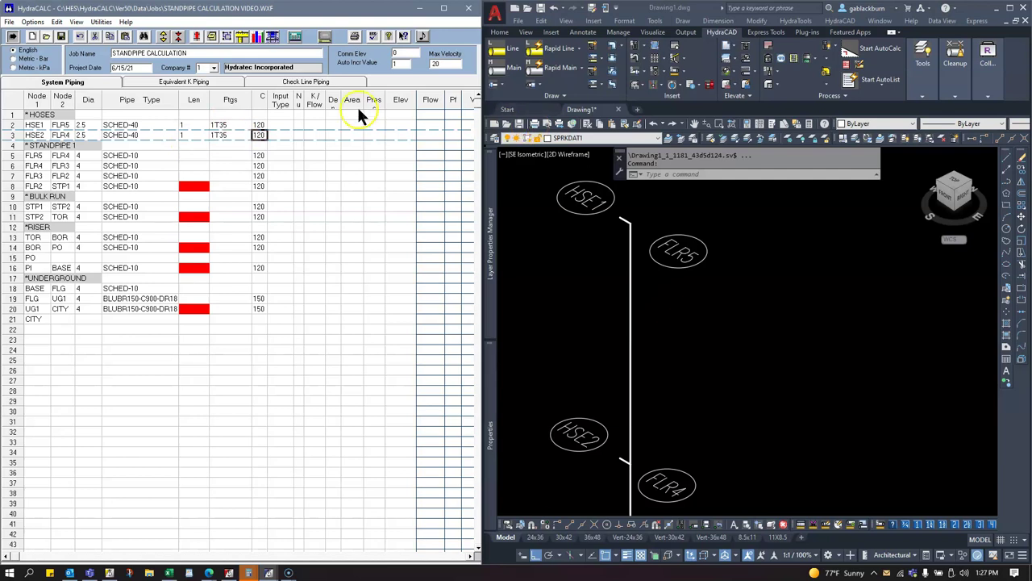
Measure the FLR5–FLR4 riser (10 ft) and FLR2–STP1 pipe (3 ft) with WL.
left_click(186, 155)
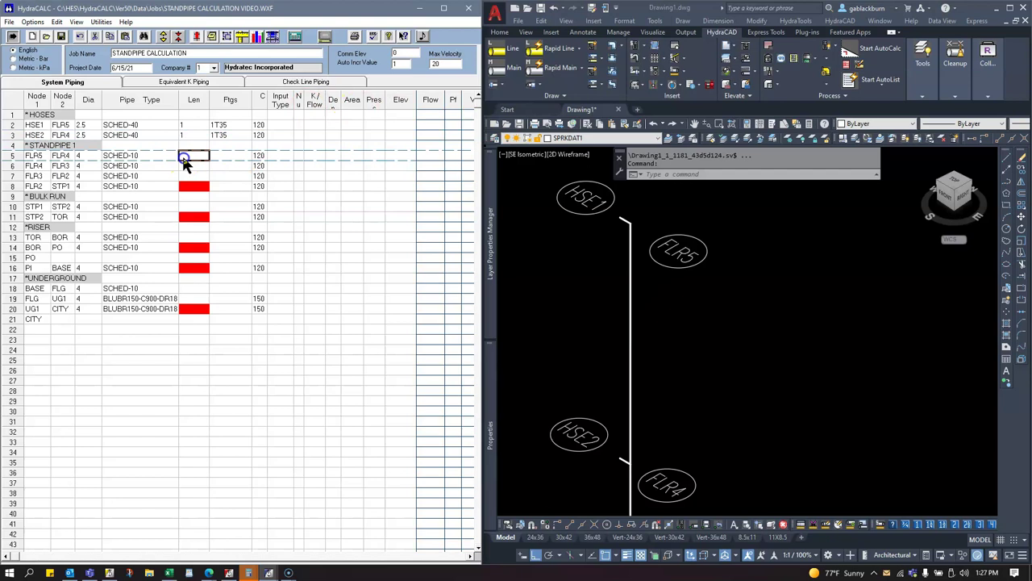
left_click(190, 156)
left_click(593, 325)
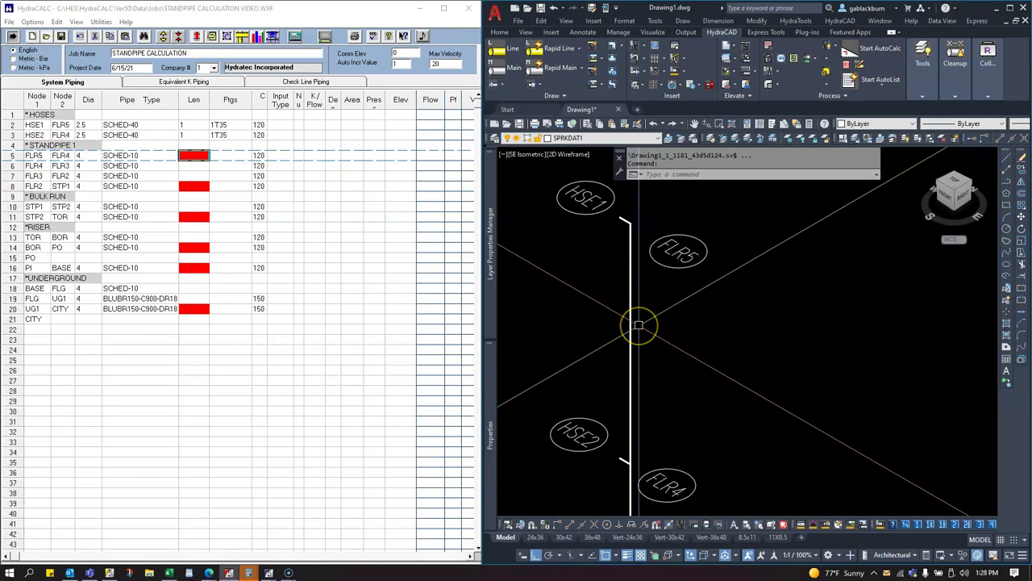
left_click(683, 341)
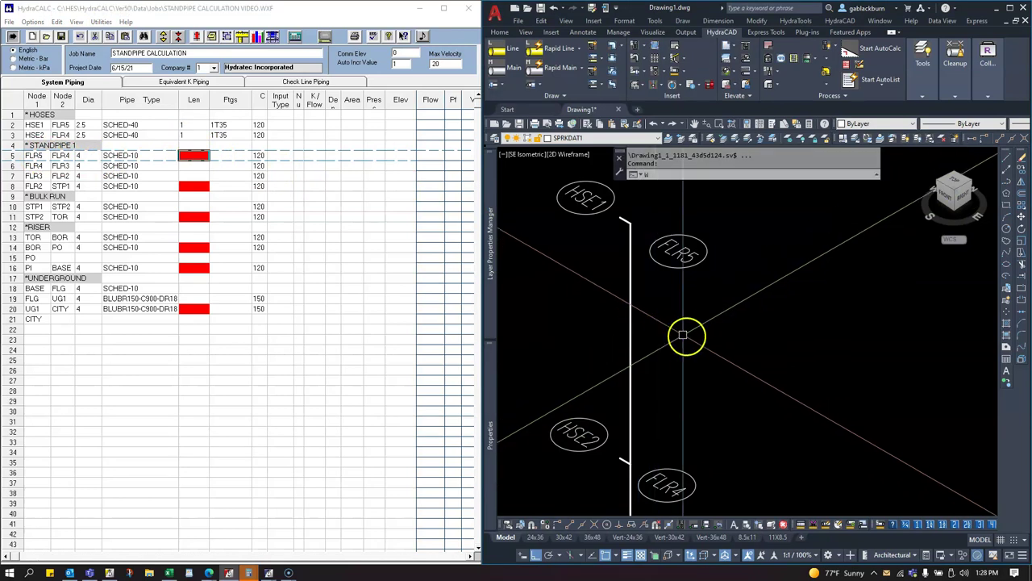
type("wl")
key("Return")
left_click(634, 280)
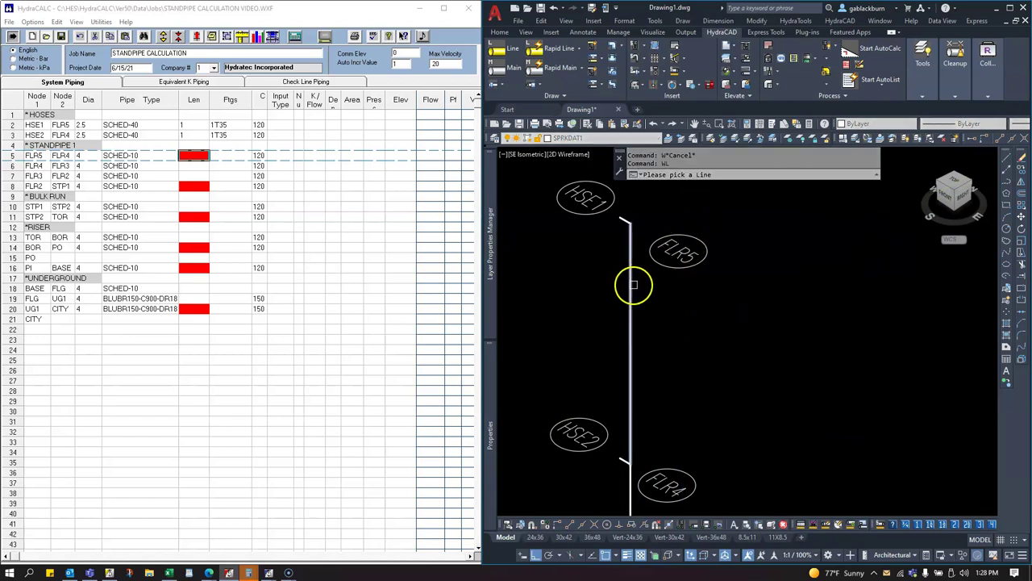
left_click(764, 304)
scroll(714, 334, "down", 3)
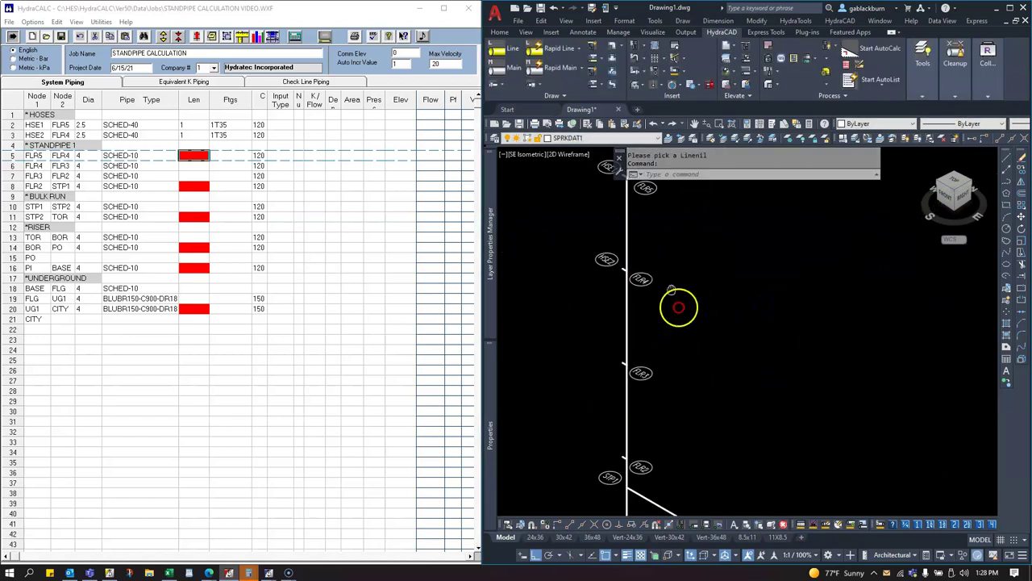
scroll(626, 396, "up", 5)
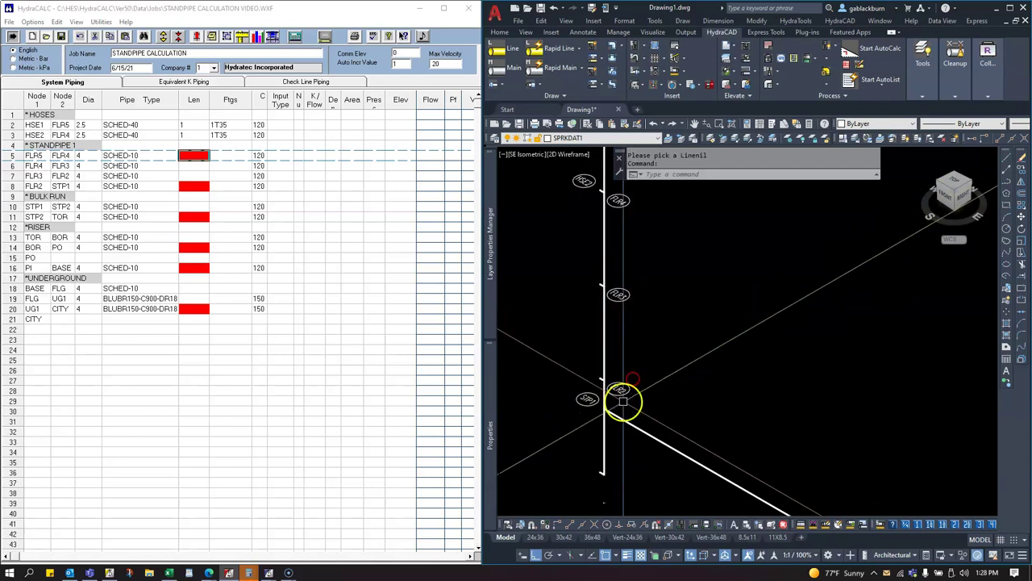
key("Return")
left_click(619, 394)
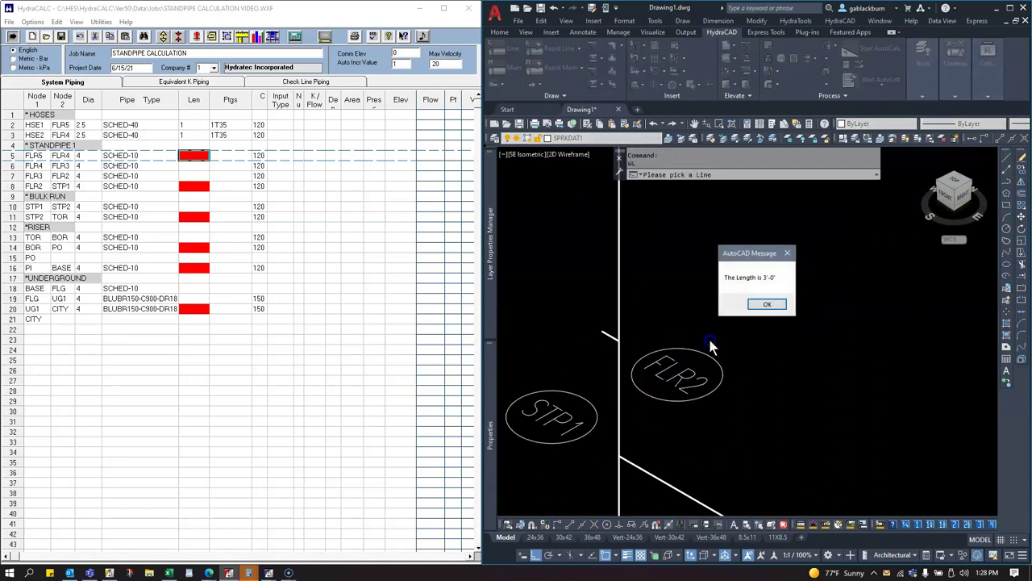
left_click(771, 305)
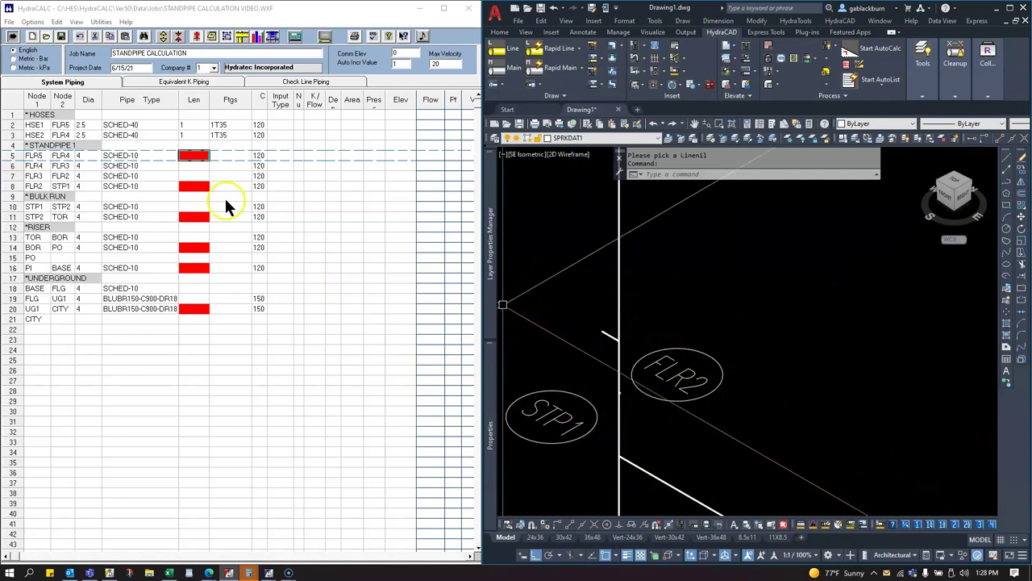
Enter lengths 10, 10, 10 and 3 for the standpipe rows FLR5–FLR4 through FLR2–STP1.
left_click(185, 155)
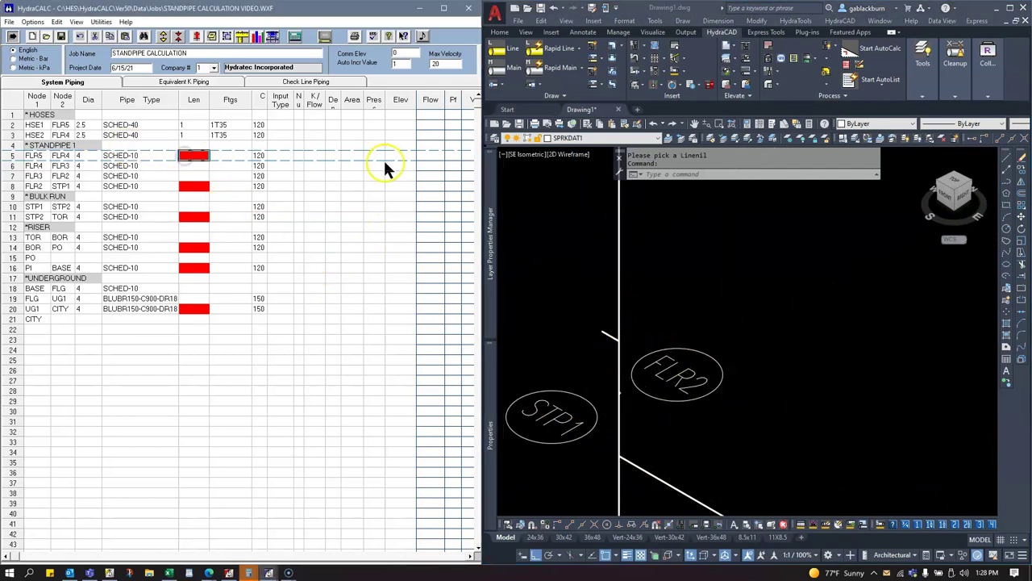
type("10")
key("Return")
type("10")
key("Return")
key("Return")
type("3")
key("Return")
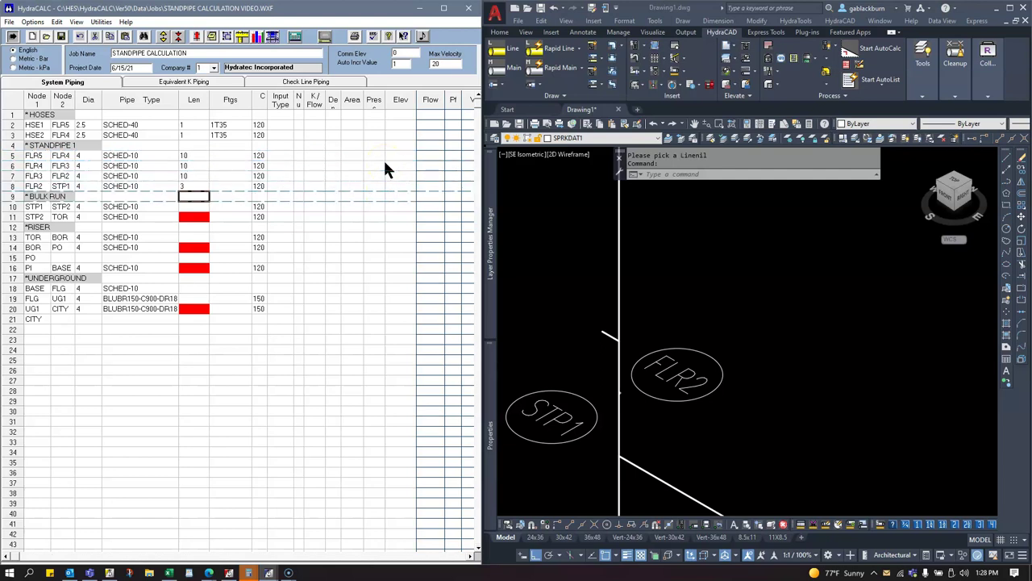
Give FLR2–STP1 a 1T fitting.
key("Up")
key("Up")
key("Up")
key("Up")
key("Right")
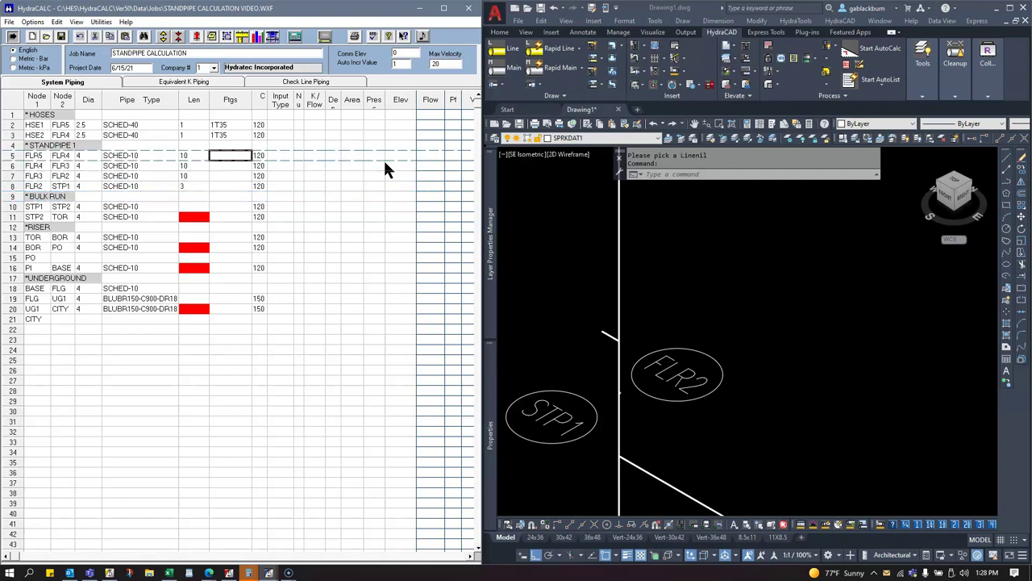
left_click(208, 192)
left_click(232, 192)
type("1T")
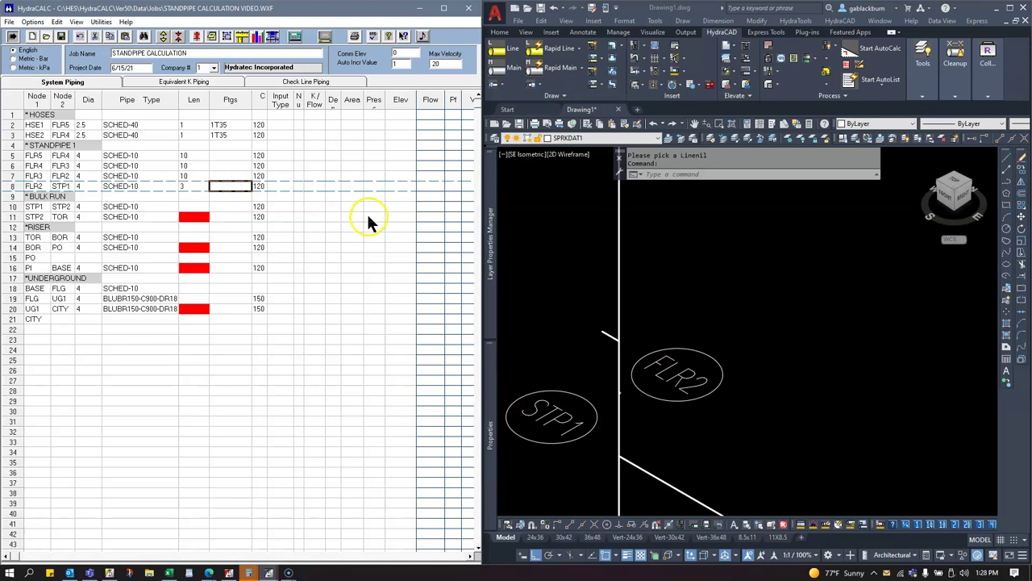
key("Return")
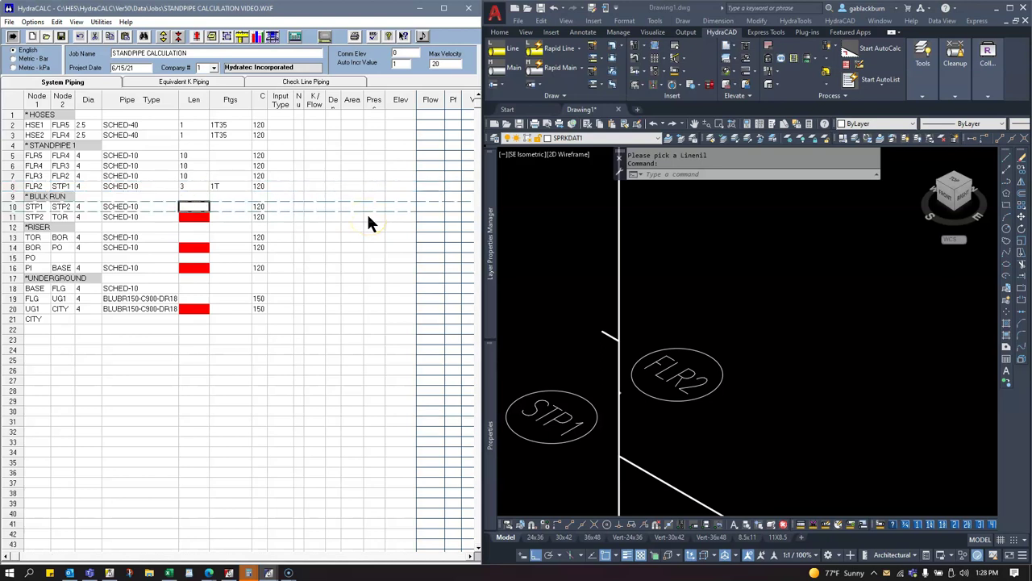
Measure STP1–STP2 at 50 ft with WL and enter 50 as its length.
scroll(578, 326, "down", 4)
scroll(638, 392, "down", 3)
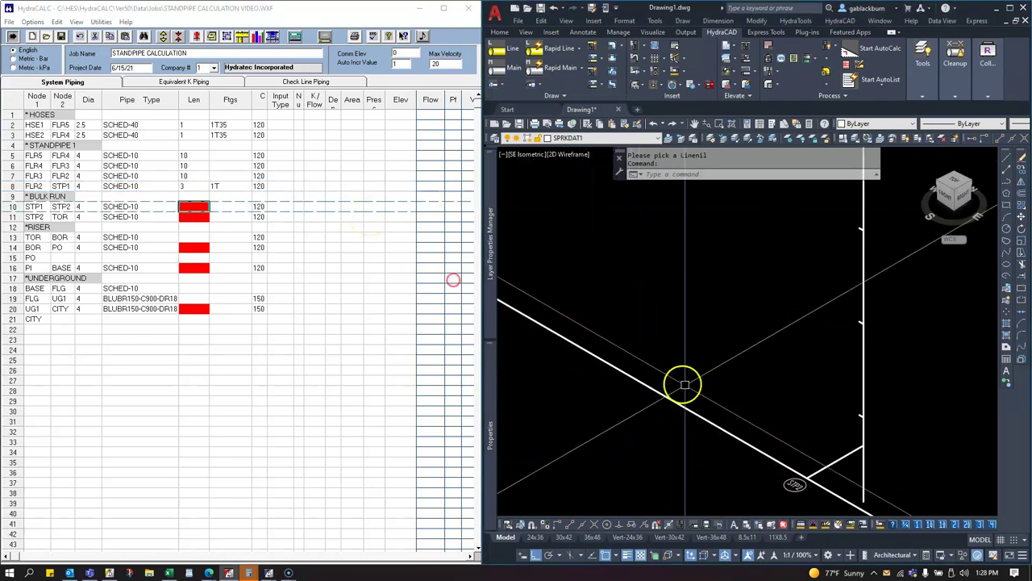
type("wl")
key("Return")
left_click(761, 365)
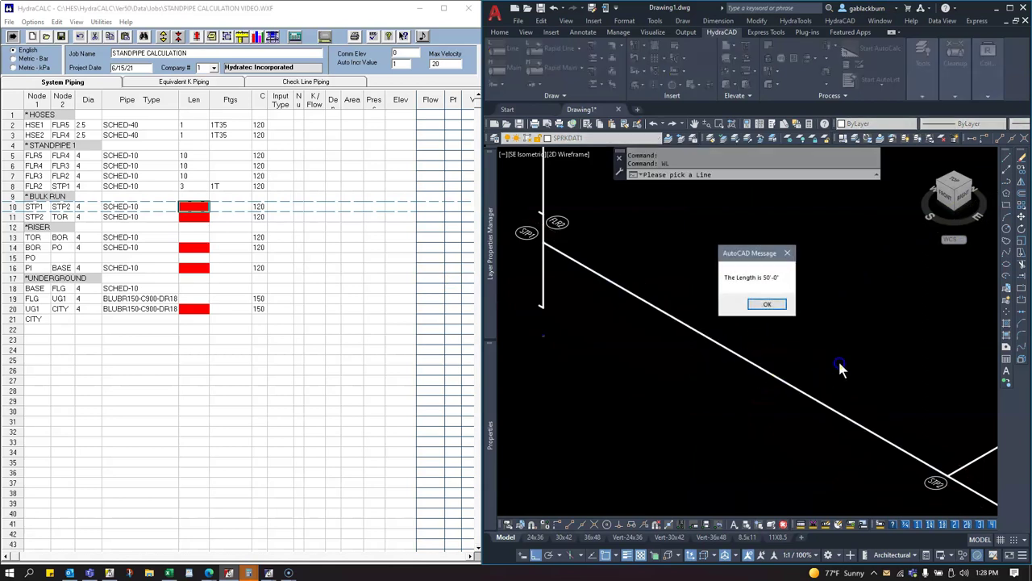
left_click(768, 304)
left_click(194, 208)
type("50")
key("Return")
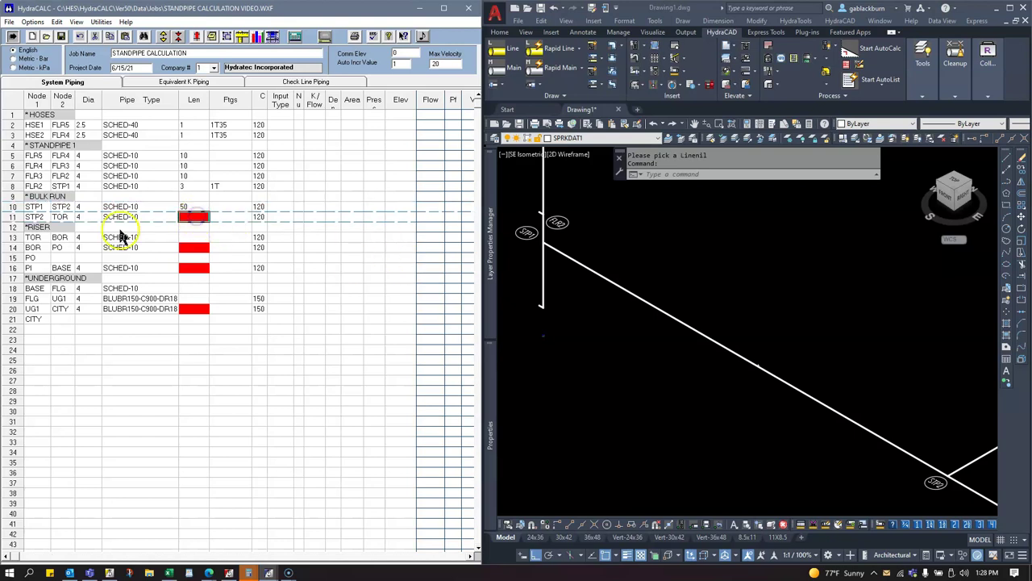
Measure the STP2–TOR run with WL as 25 ft plus 5 ft.
scroll(768, 347, "down", 4)
scroll(724, 300, "up", 4)
left_click_drag(724, 300, 801, 302)
type("wl")
key("Return")
left_click(779, 301)
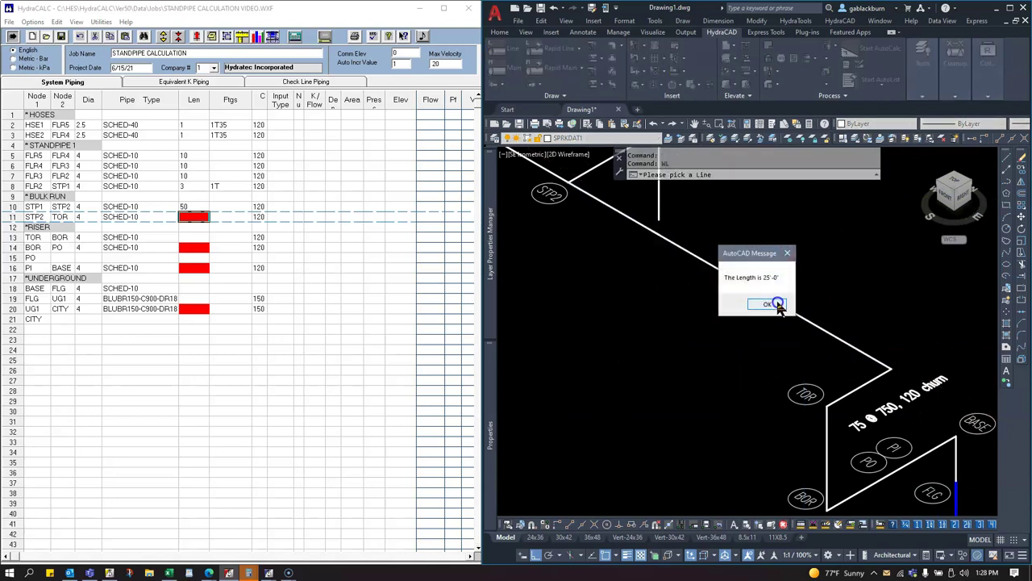
left_click(777, 305)
left_click(852, 391)
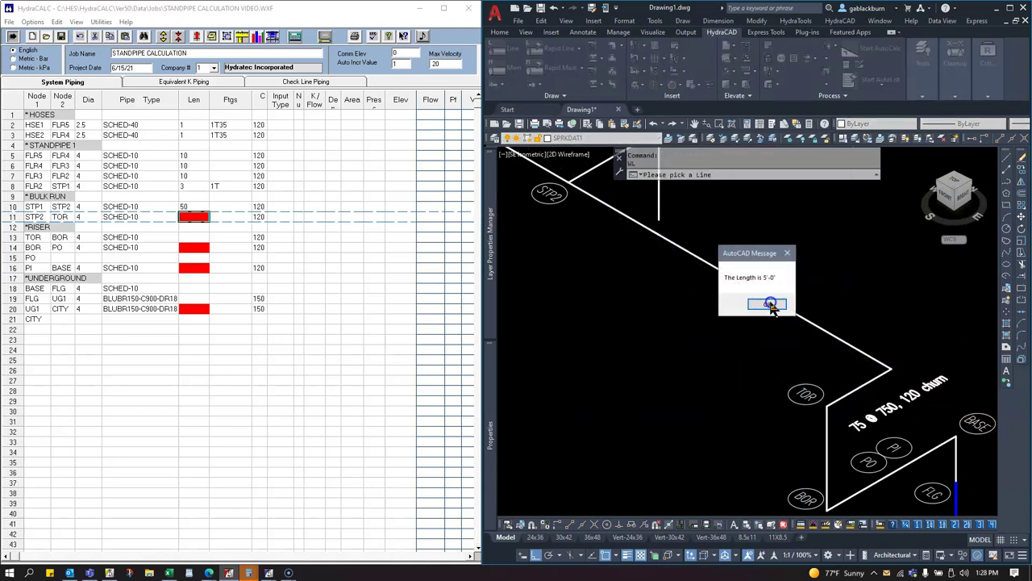
left_click(770, 304)
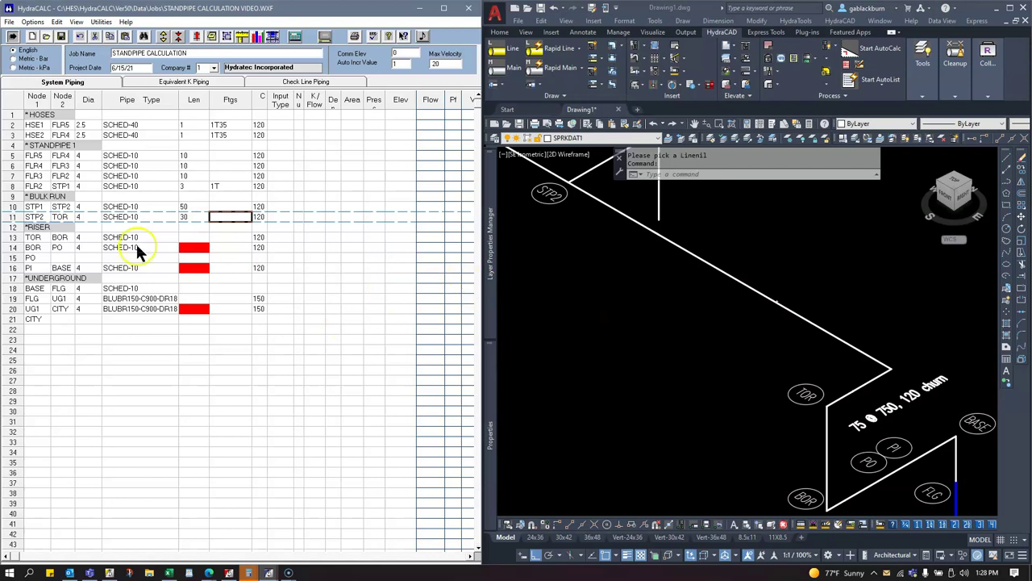
left_click(823, 434)
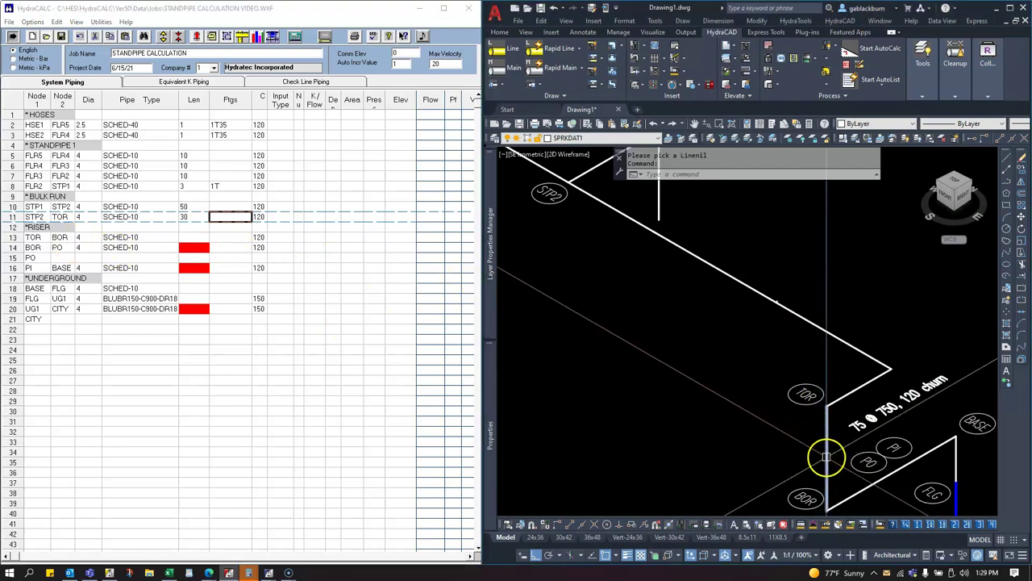
Measure the TOR–BOR riser at 7 ft with WL and fill its length.
type("WL")
key("Return")
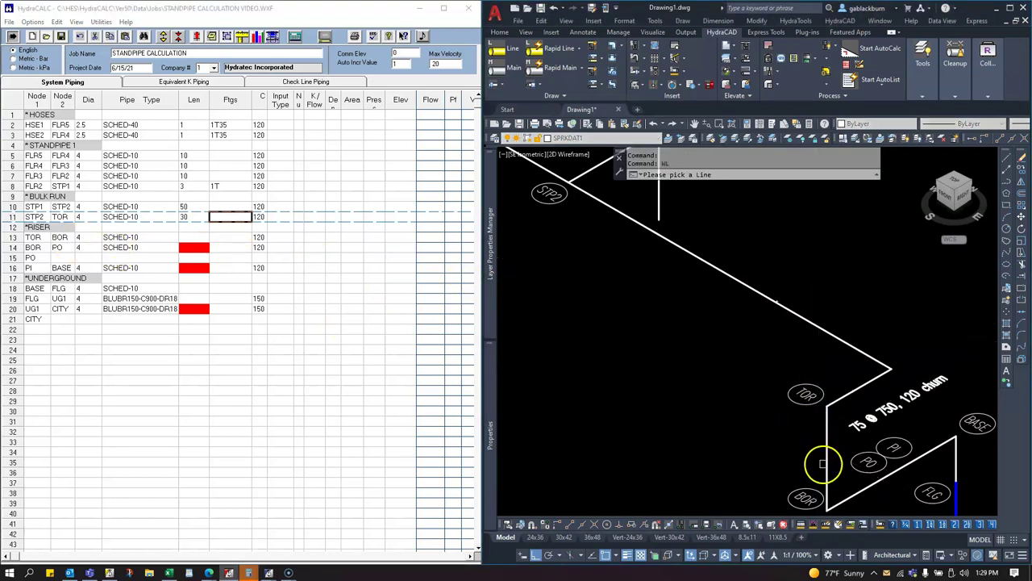
left_click(827, 467)
left_click(768, 303)
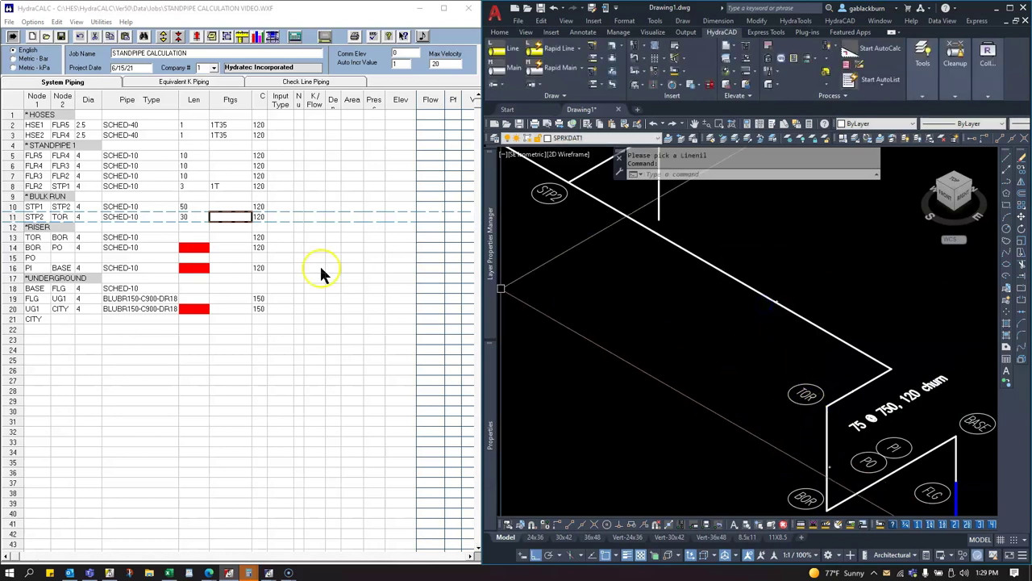
left_click(188, 238)
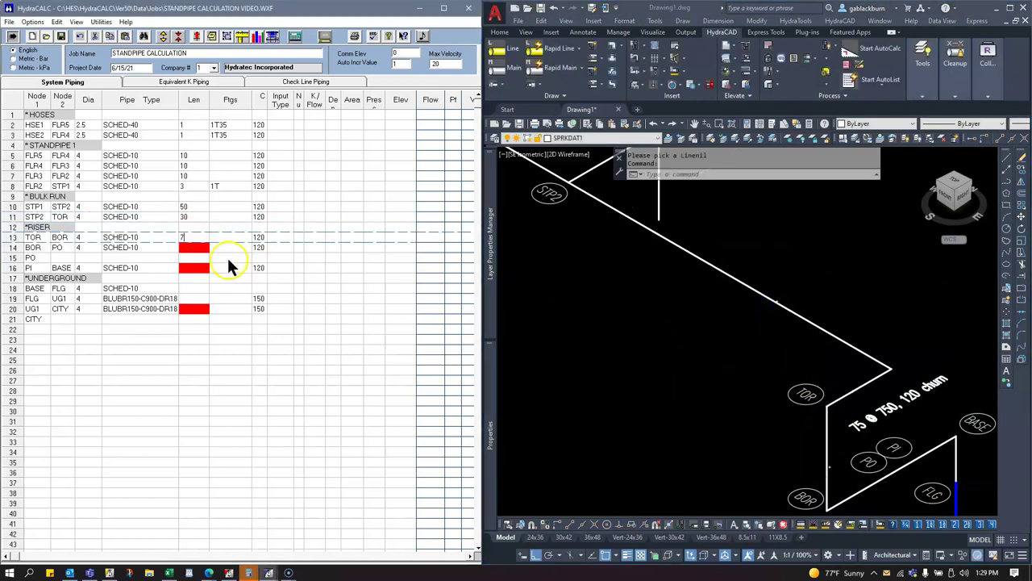
left_click(187, 249)
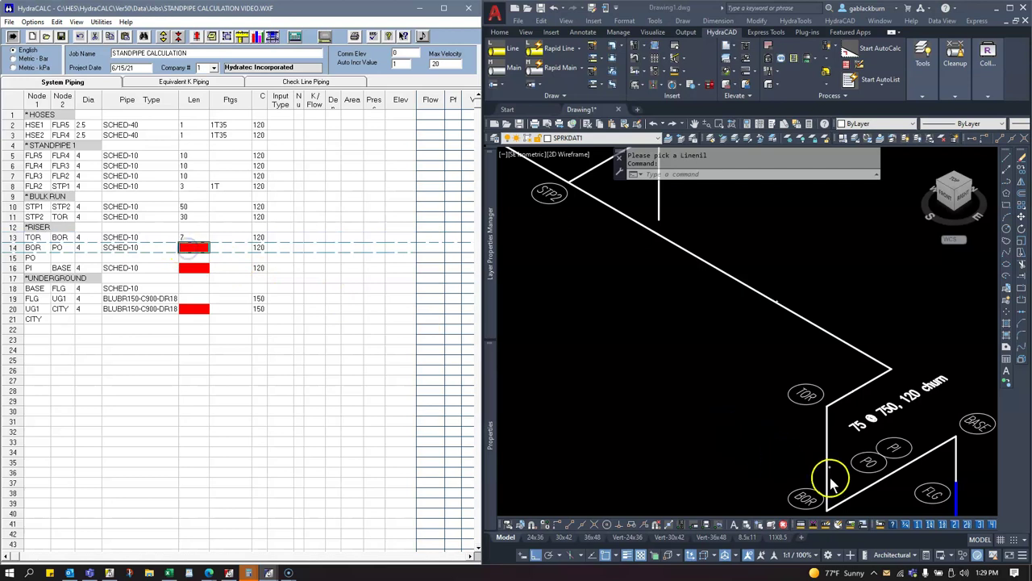
Measure BOR–PO at 4 ft, then enter lengths 4 for BOR–PO and 6 for PI–BASE.
type("WL")
key("Return")
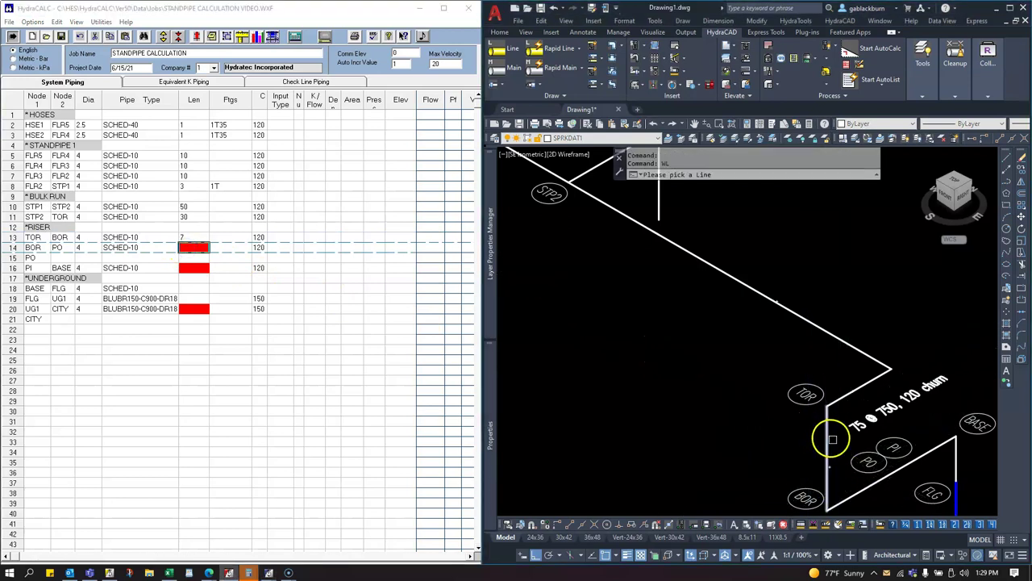
left_click(829, 488)
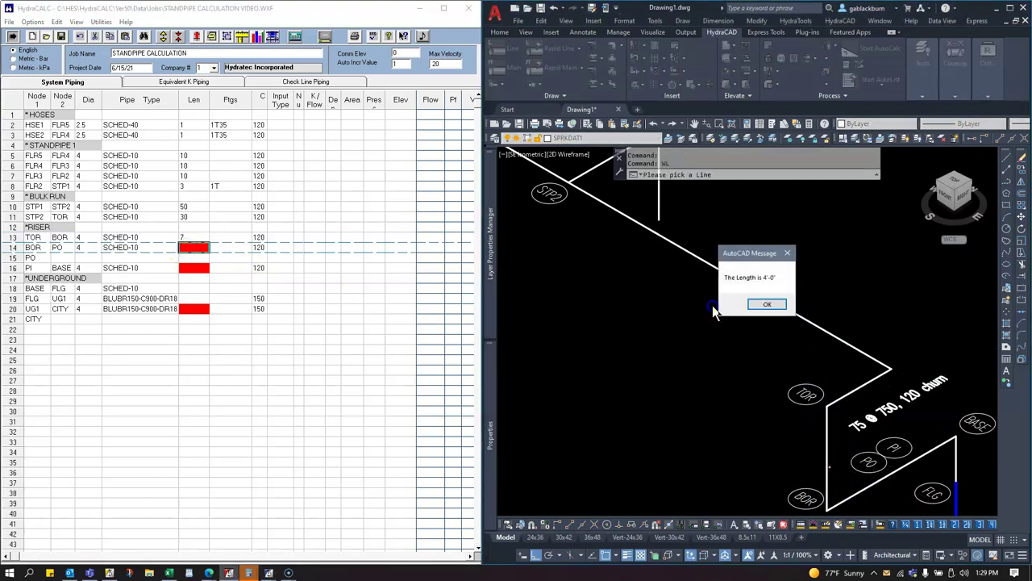
left_click(769, 304)
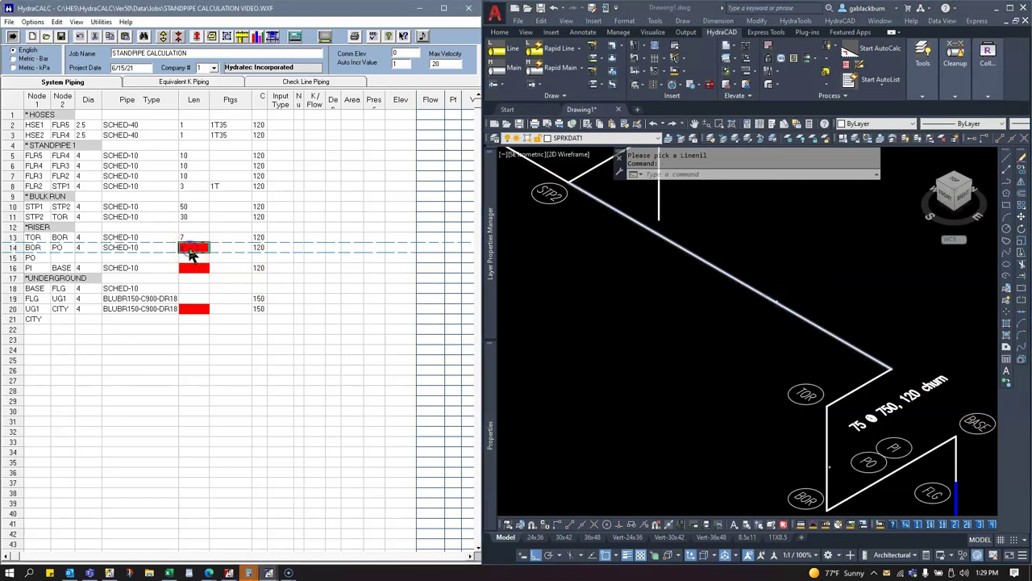
type("4")
key("Tab")
left_click(186, 271)
type("6")
key("Tab")
left_click(188, 288)
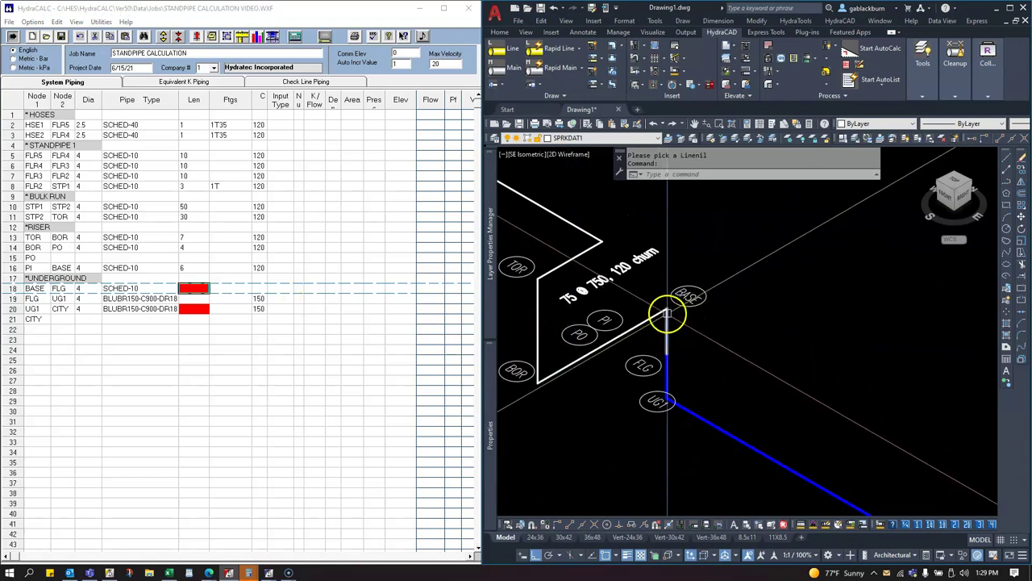
Measure BASE–FLG and FLG–UG1 at 3 ft each and enter 3 for FLG–UG1.
left_click(707, 329)
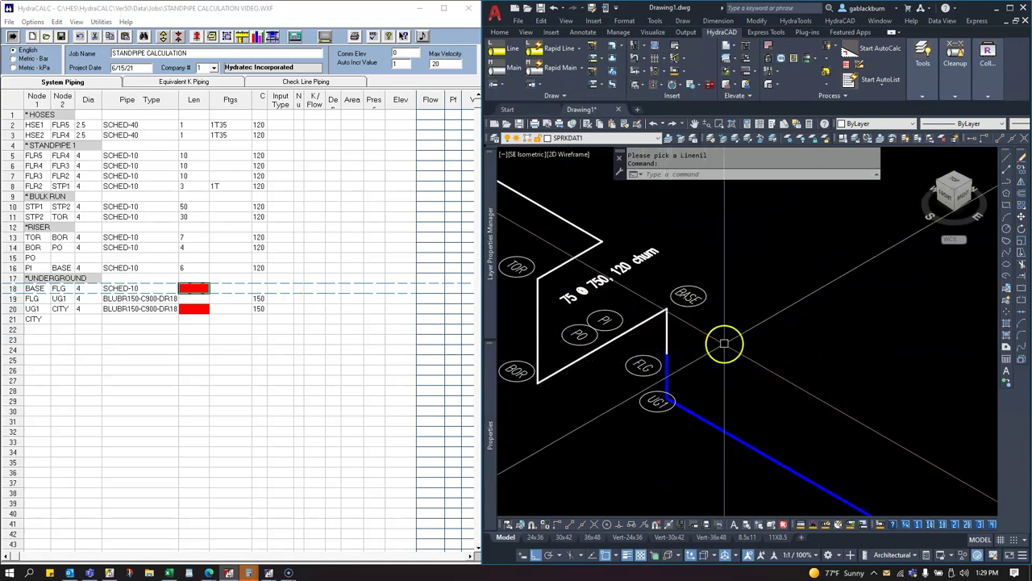
left_click(668, 327)
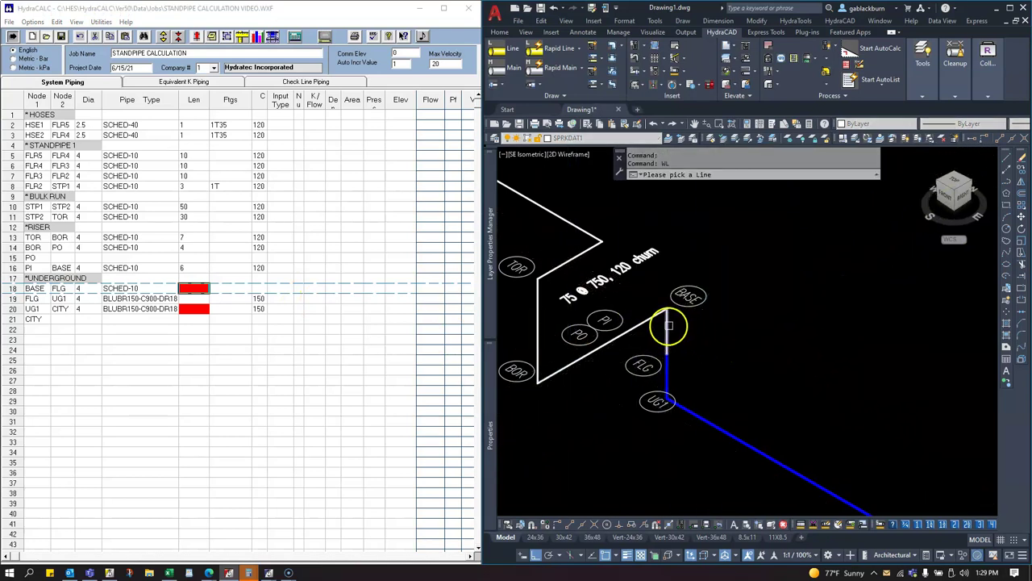
left_click(766, 304)
left_click(192, 287)
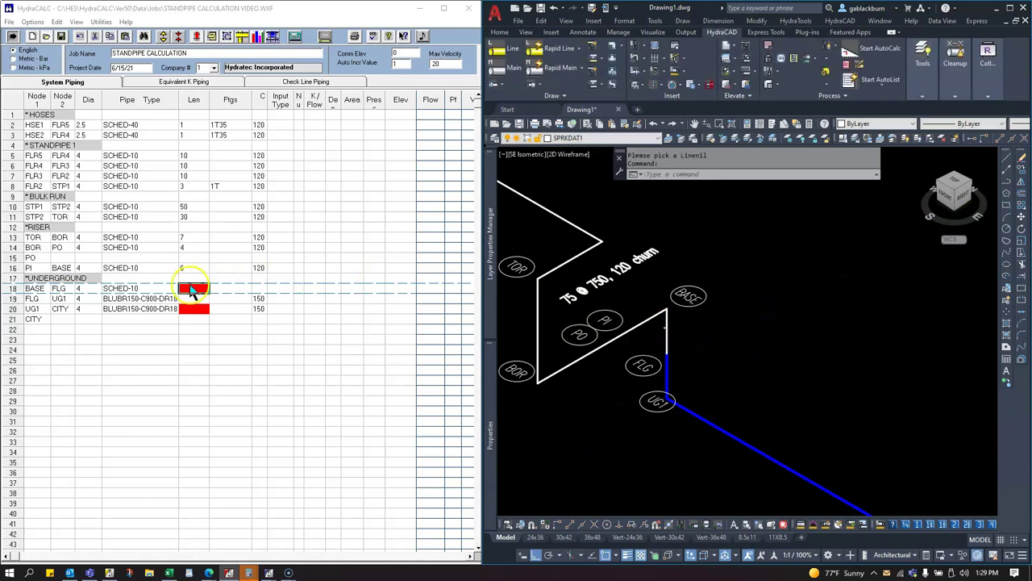
left_click(668, 368)
left_click(668, 372)
left_click(766, 304)
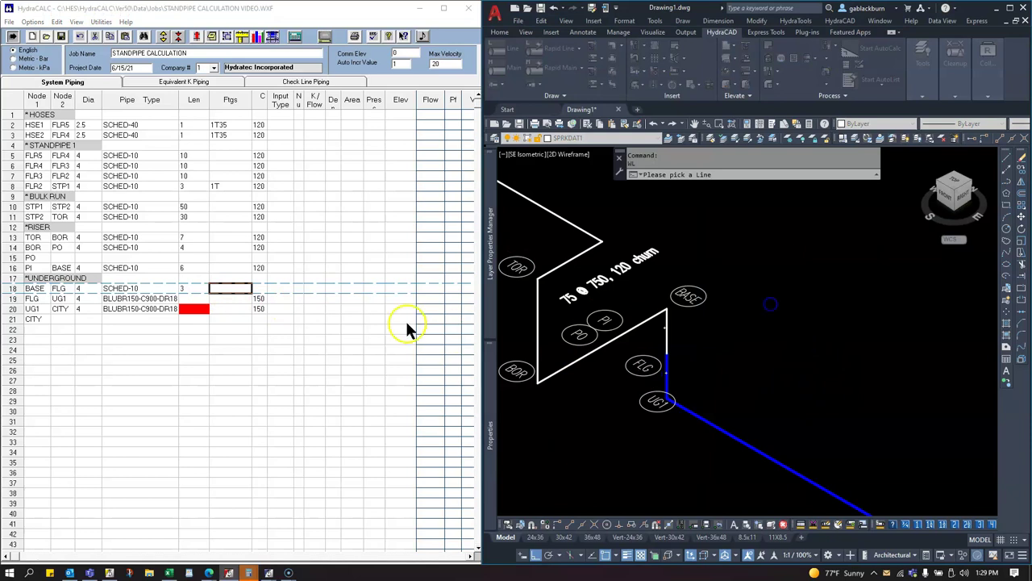
left_click(194, 299)
type("3")
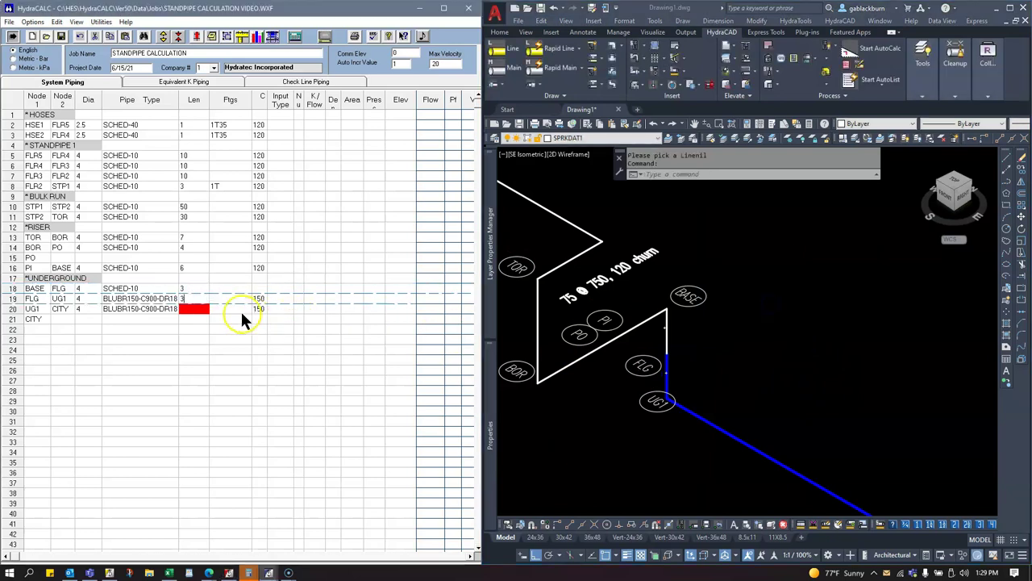
left_click(190, 309)
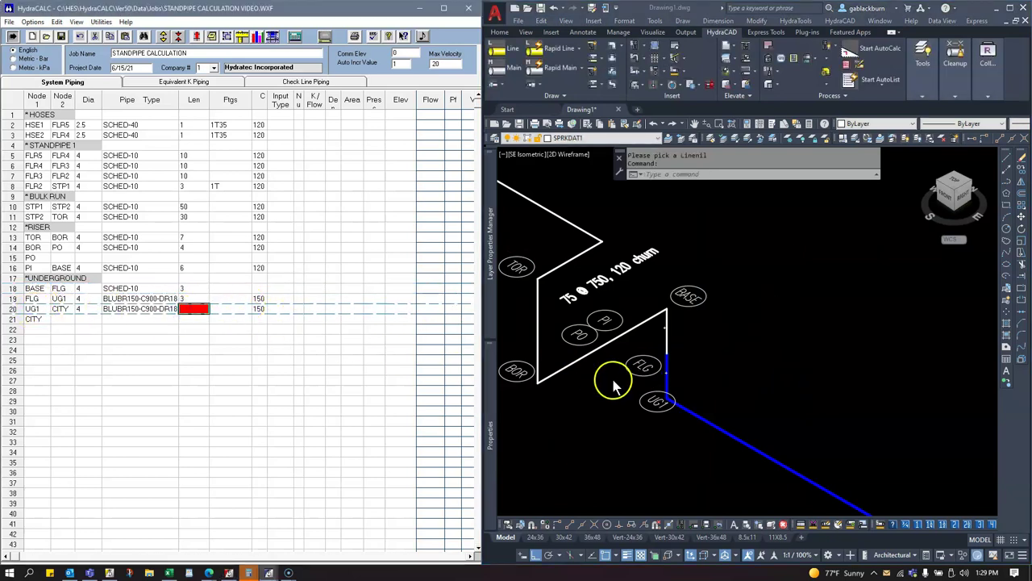
Measure the 50 ft underground pipe and 5 ft riser, entering 55 for UG1–CITY.
scroll(653, 395, "down", 5)
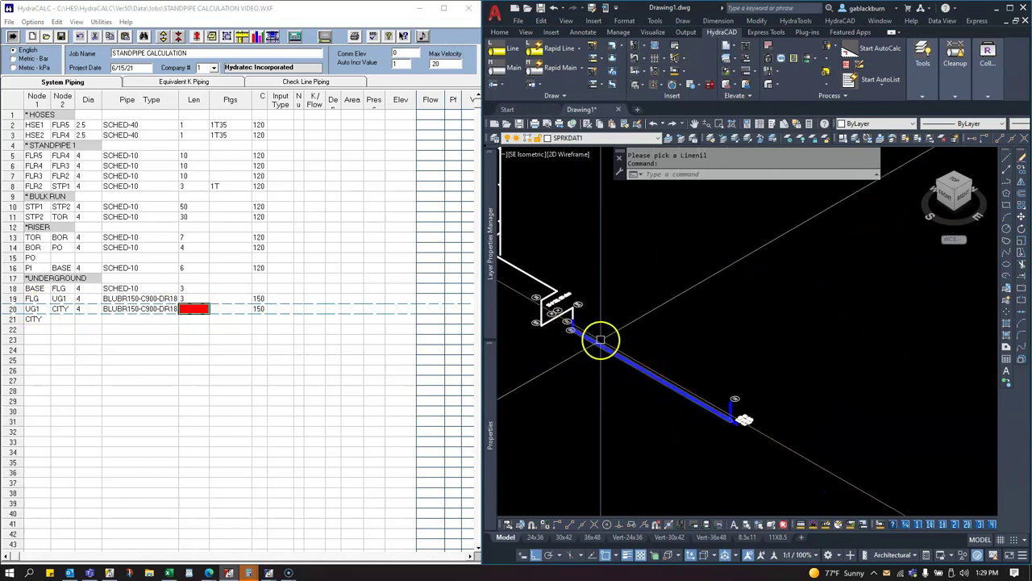
scroll(693, 407, "up", 6)
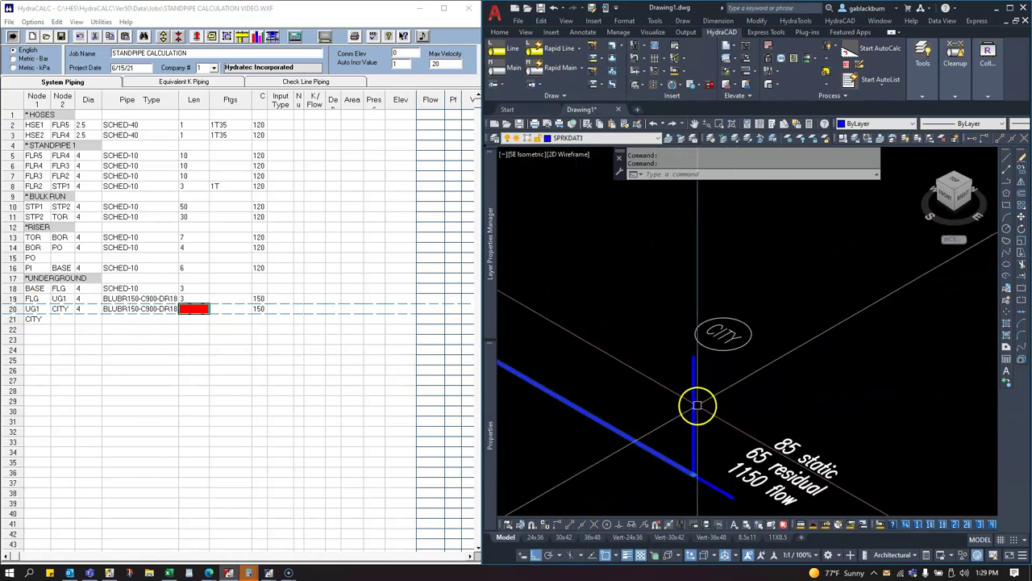
key("Escape")
type("WL")
key("Return")
left_click(597, 428)
left_click(767, 303)
left_click(694, 395)
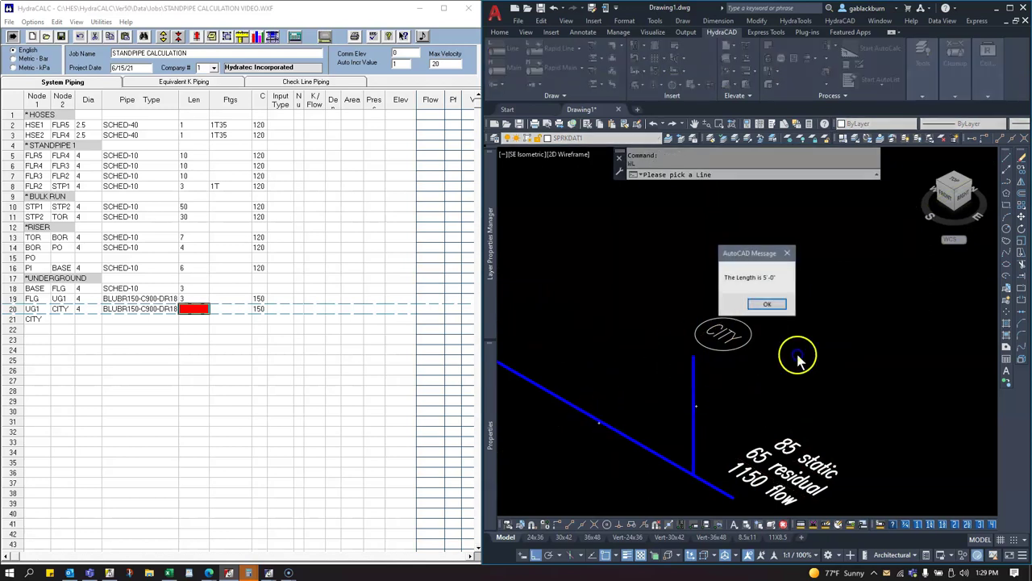
left_click(765, 304)
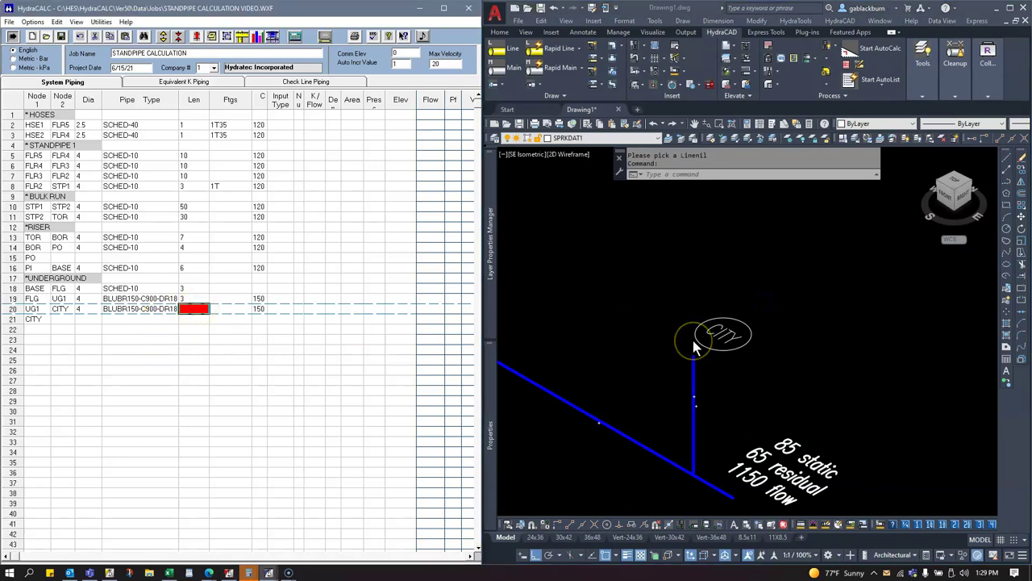
type("55")
key("Tab")
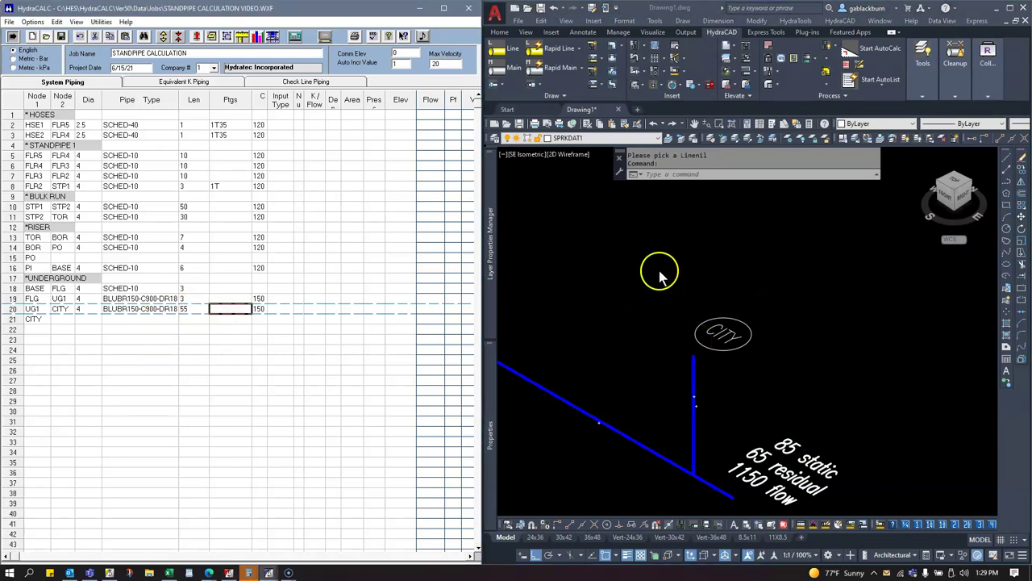
left_click(314, 216)
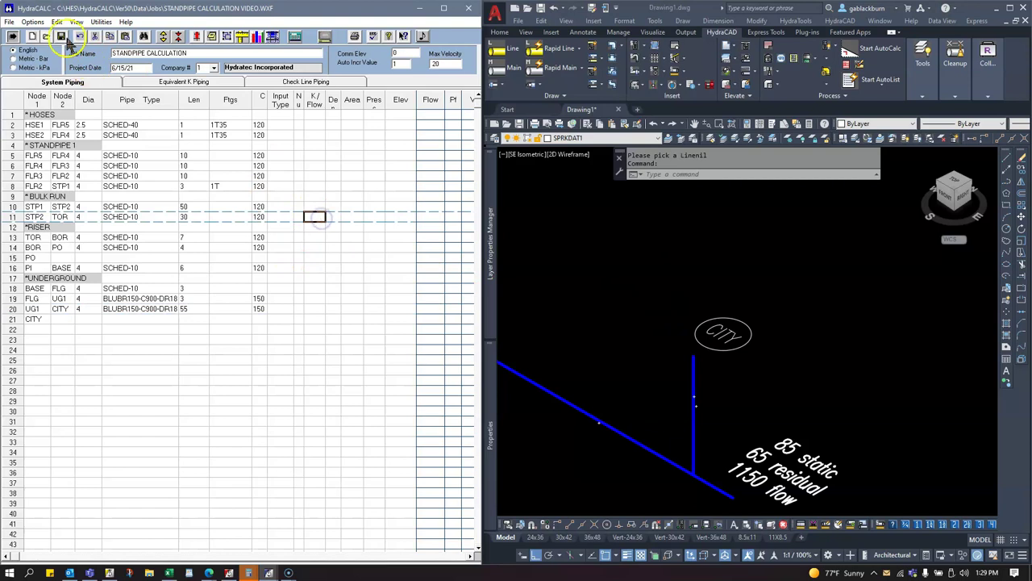
Review the standpipe fittings entries and pan the drawing to the bulk run piping.
left_click(230, 155)
scroll(597, 266, "down", 2)
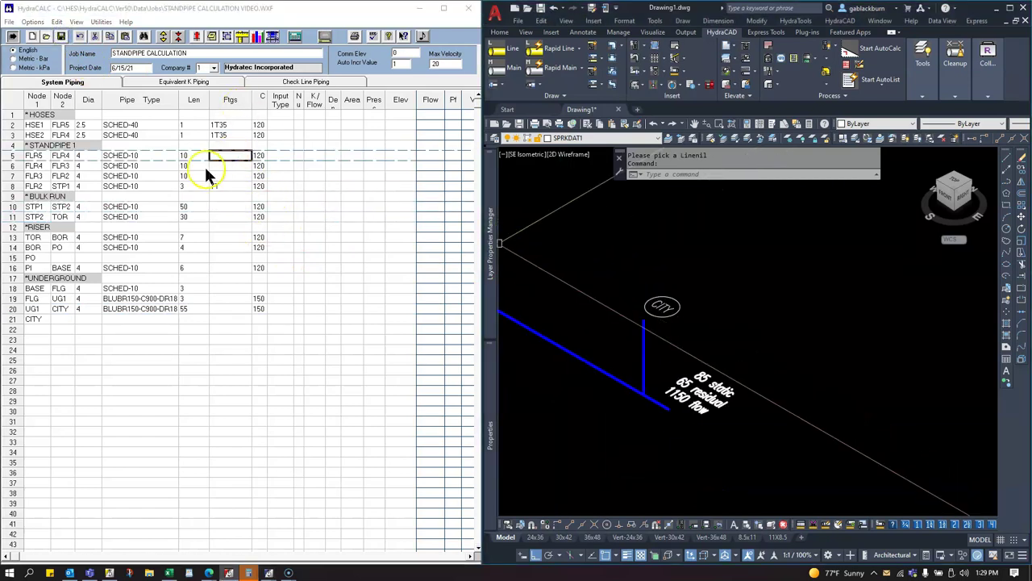
left_click(232, 187)
scroll(548, 258, "down", 2)
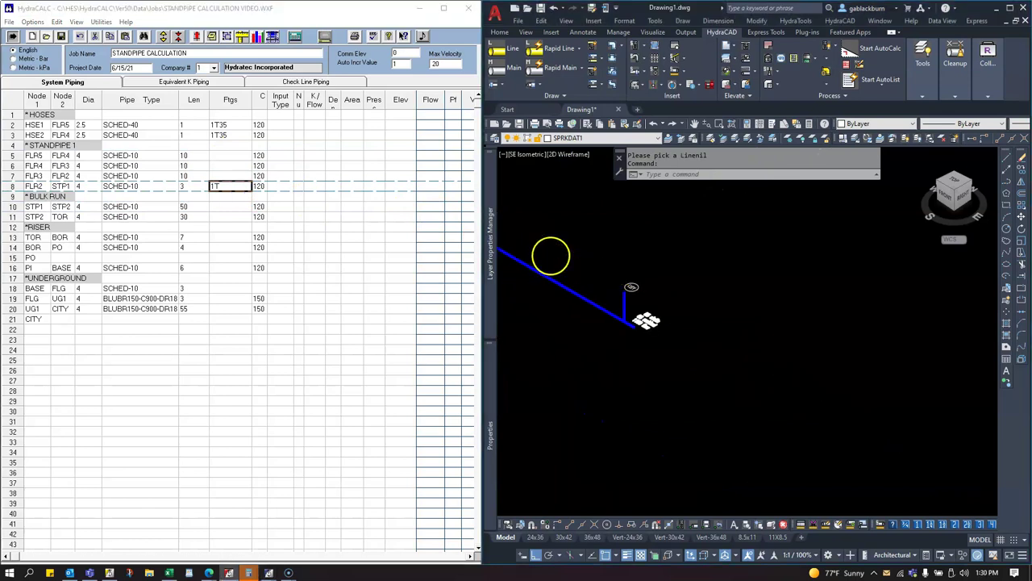
scroll(860, 373, "up", 4)
scroll(656, 277, "up", 3)
scroll(576, 323, "down", 2)
scroll(823, 405, "up", 1)
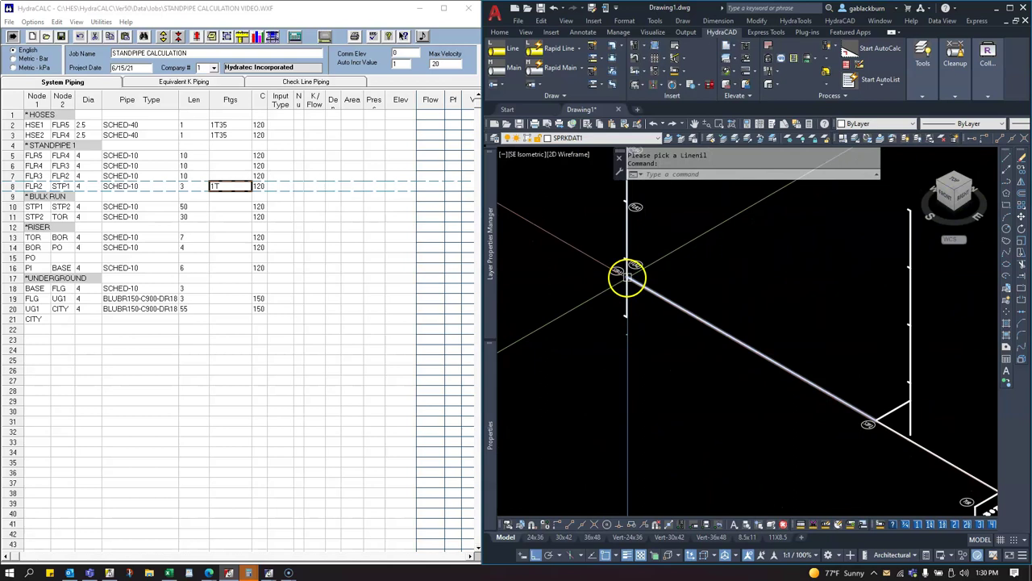
scroll(699, 380, "up", 1)
scroll(619, 279, "down", 1)
scroll(649, 289, "up", 2)
scroll(694, 359, "up", 1)
scroll(694, 288, "down", 2)
scroll(709, 329, "up", 2)
left_click_drag(710, 329, 719, 312)
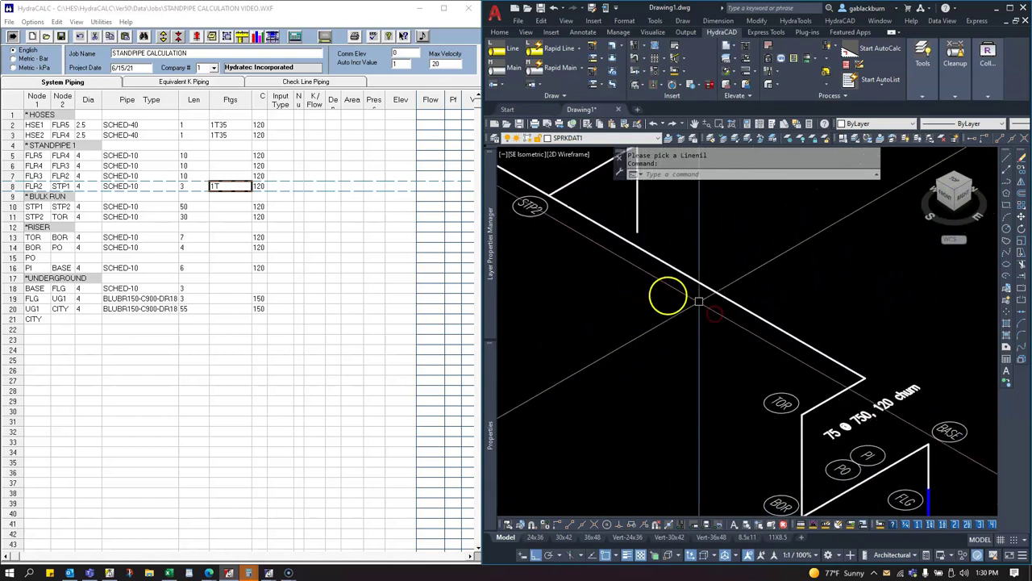
Give STP2–TOR one elbow (E) and TOR–BOR the 1A1B1E1D fittings.
left_click(230, 208)
type("E")
left_click(226, 218)
key("Up")
key("BackSpace")
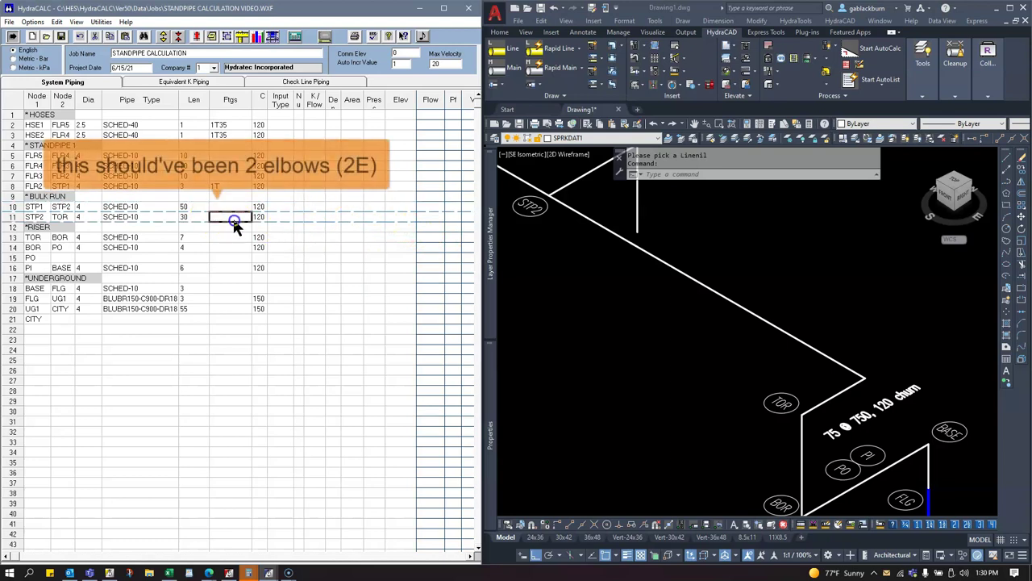
type("E")
left_click(223, 240)
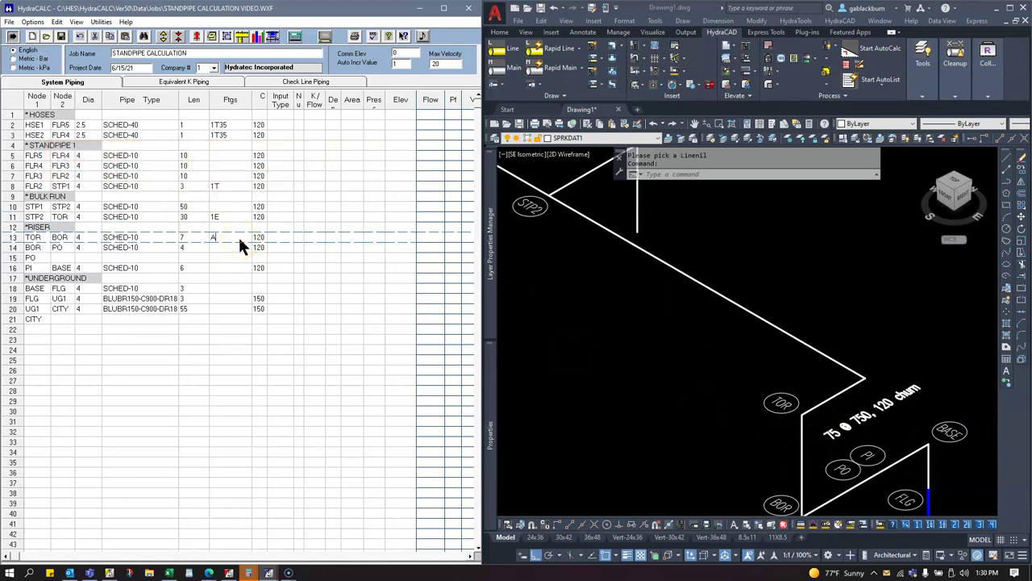
type("AB")
left_click(719, 457)
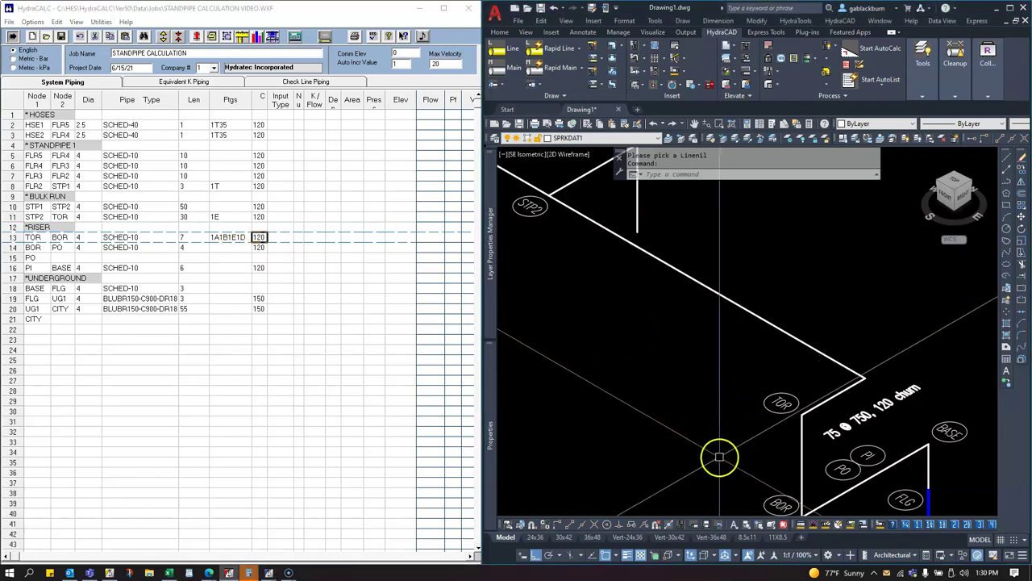
scroll(719, 458, "up", 5)
Assign the Zal - Ames 3000SS curve fitting to BOR–PO.
left_click(223, 250)
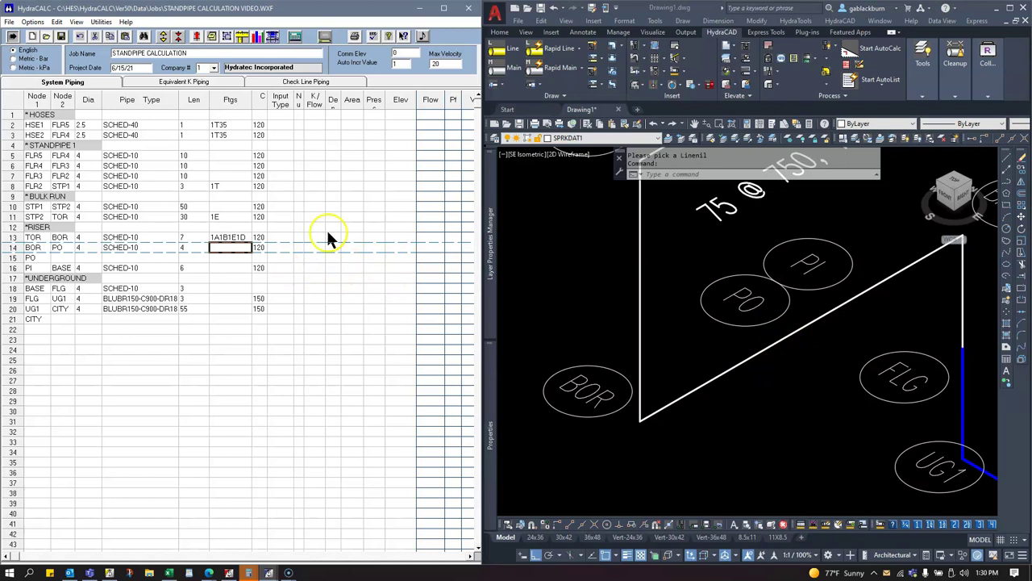
left_click(285, 263)
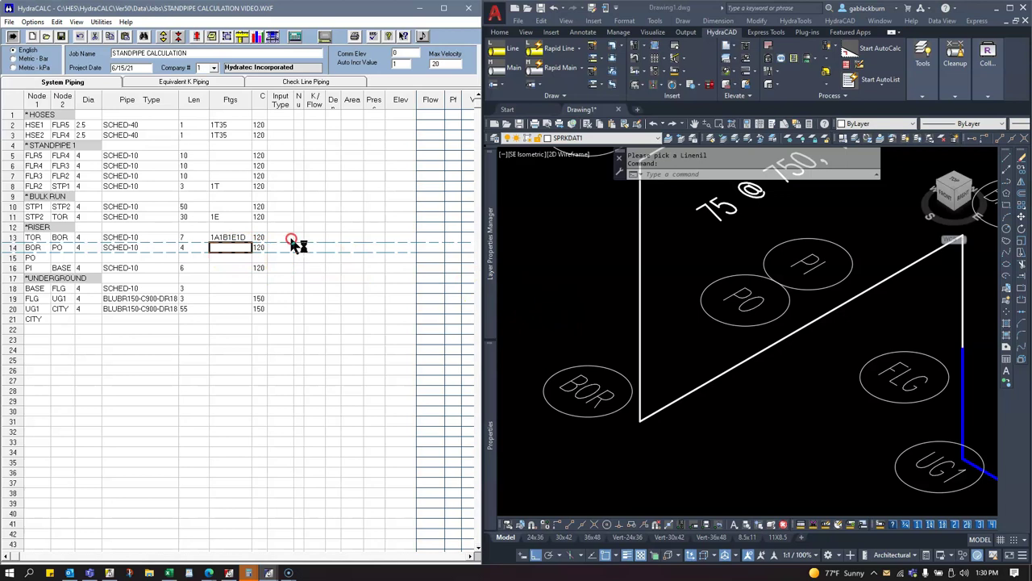
left_click(147, 196)
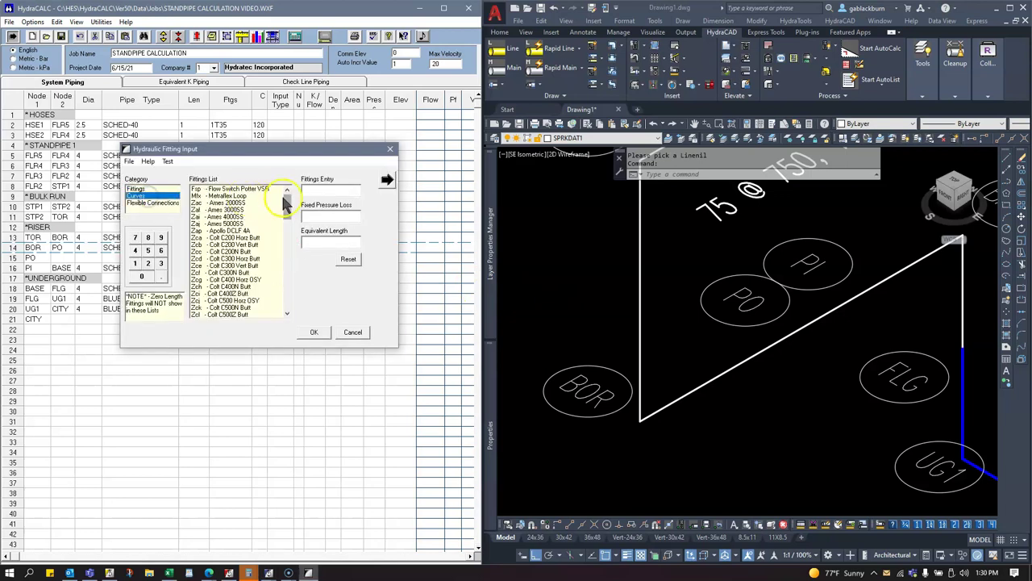
left_click(217, 209)
left_click(316, 337)
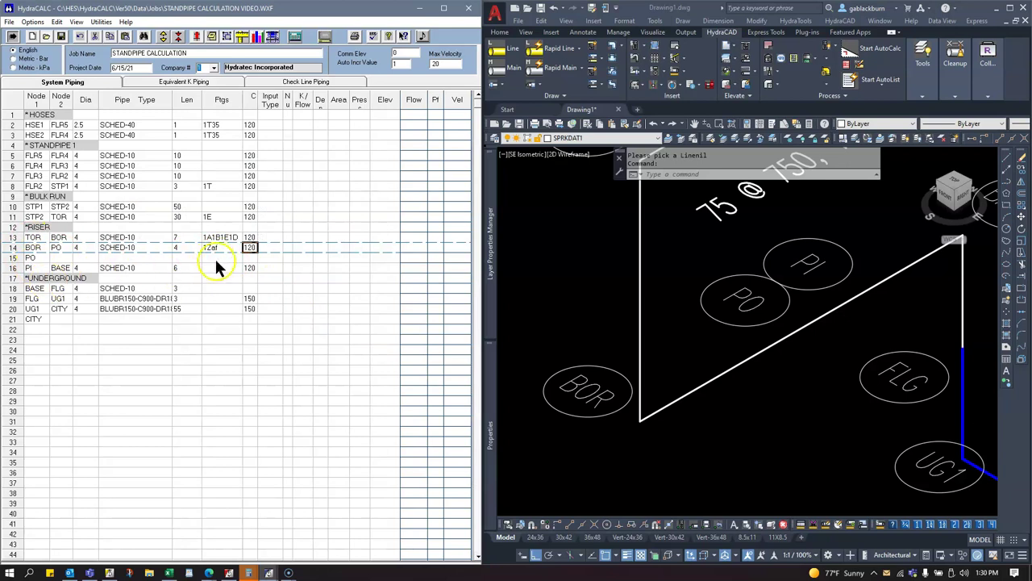
left_click_drag(71, 258, 206, 259)
left_click(45, 259)
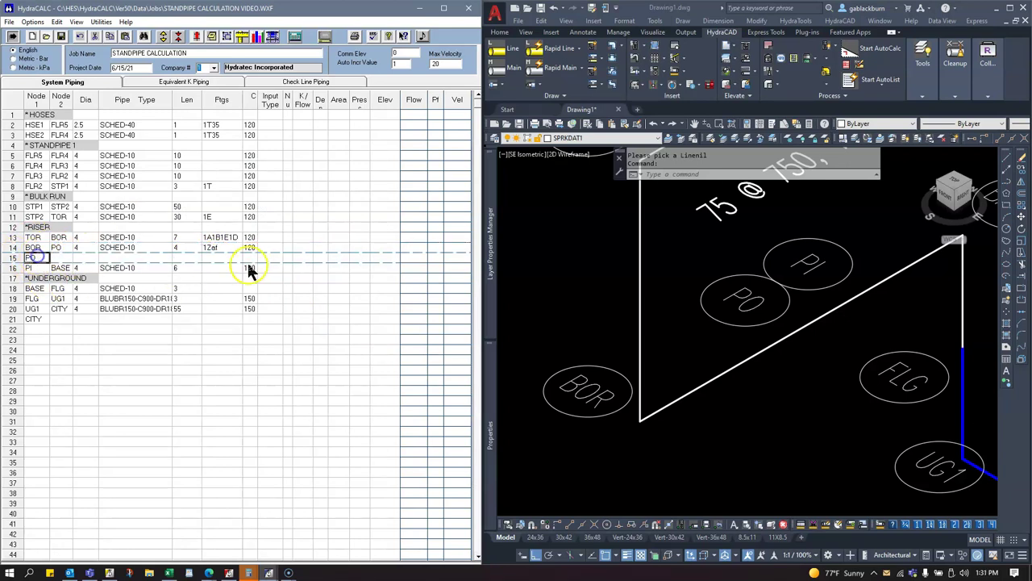
left_click(385, 258)
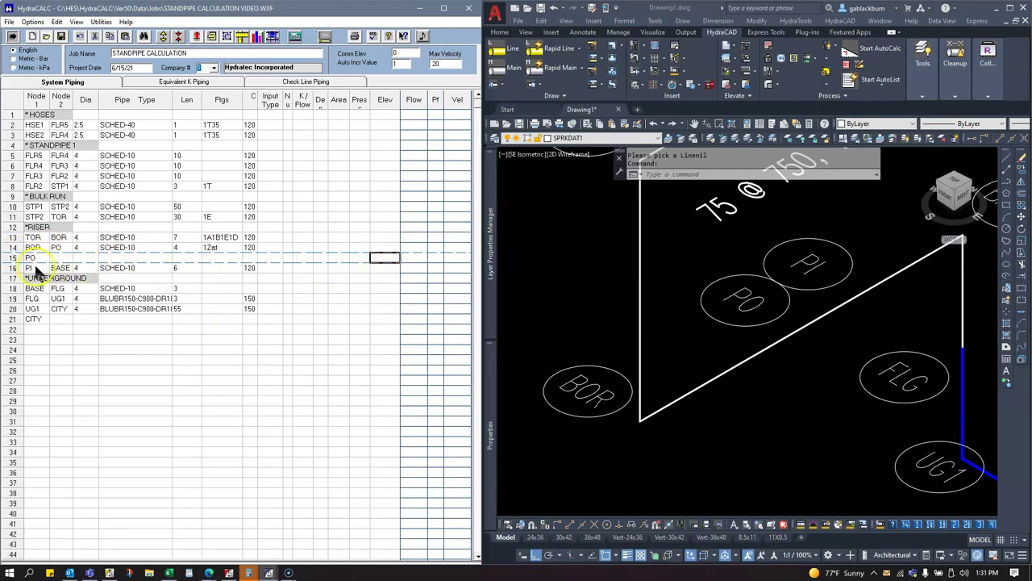
Enter 1E for PI–BASE and FLG–UG1, and 2E1G1T for UG1–CITY.
left_click(224, 268)
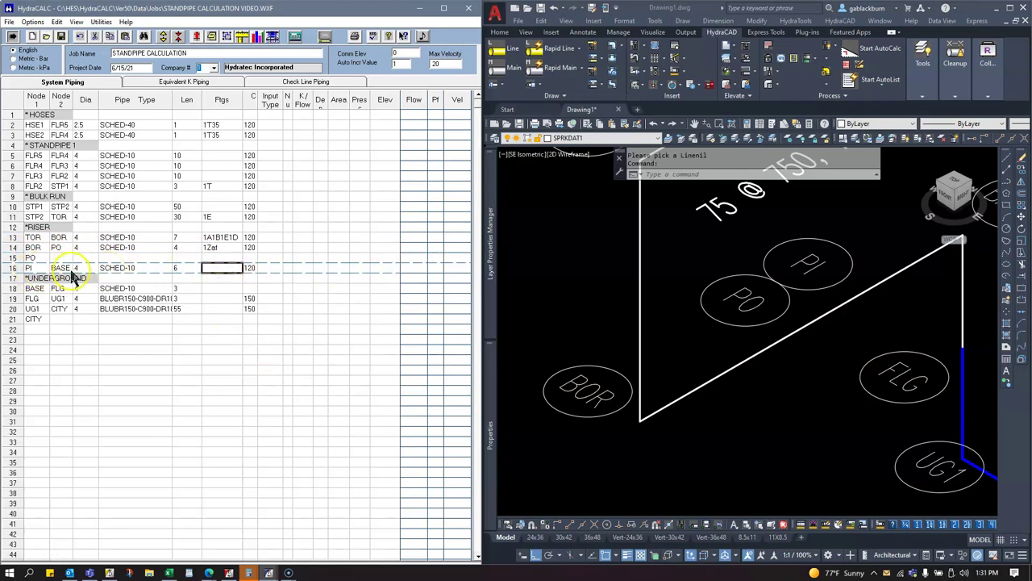
type("1E")
left_click(222, 290)
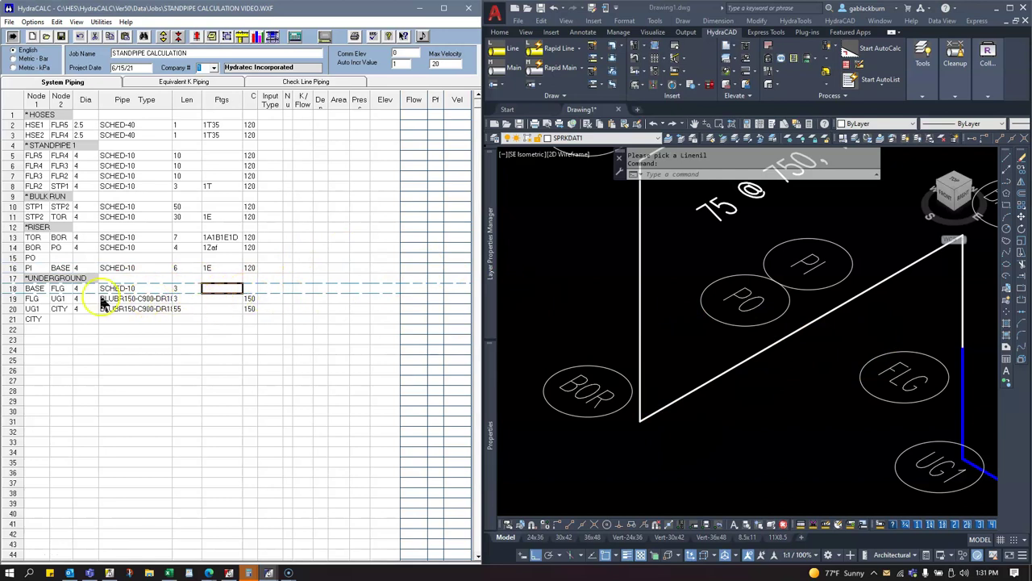
left_click(220, 298)
type("1E")
left_click(216, 317)
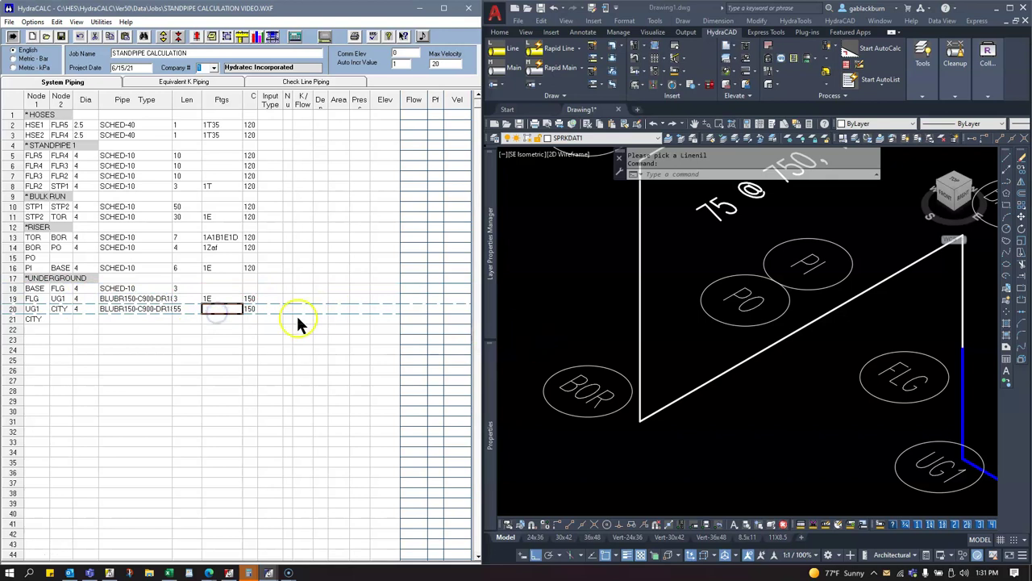
left_click(737, 299)
scroll(721, 318, "down", 5)
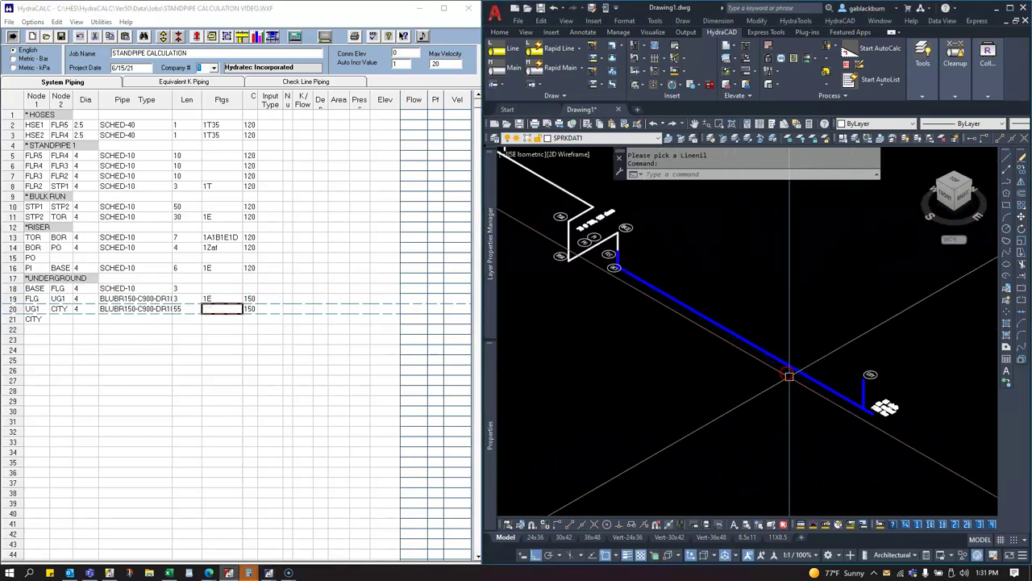
scroll(789, 376, "up", 4)
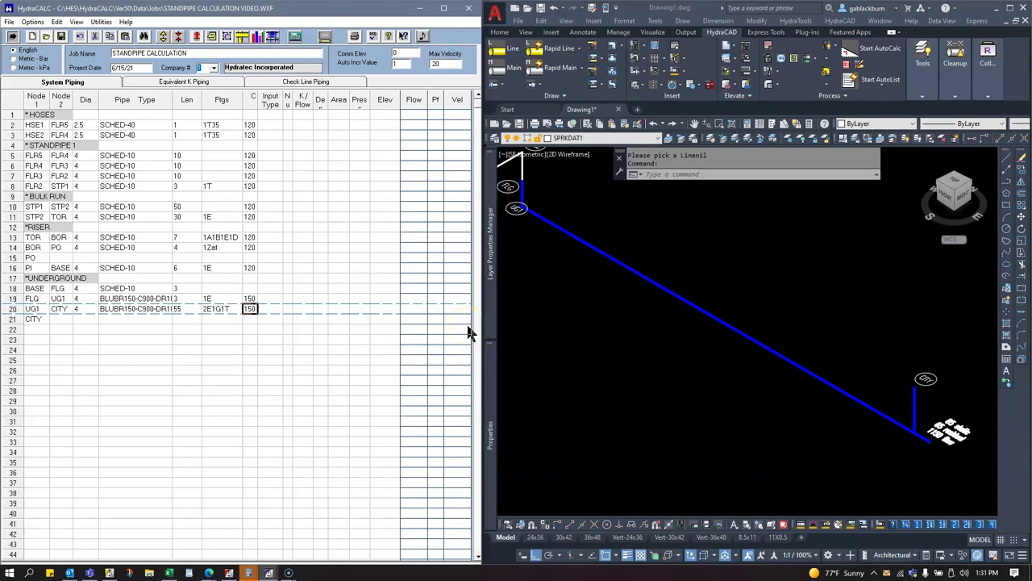
left_click(288, 352)
left_click(303, 188)
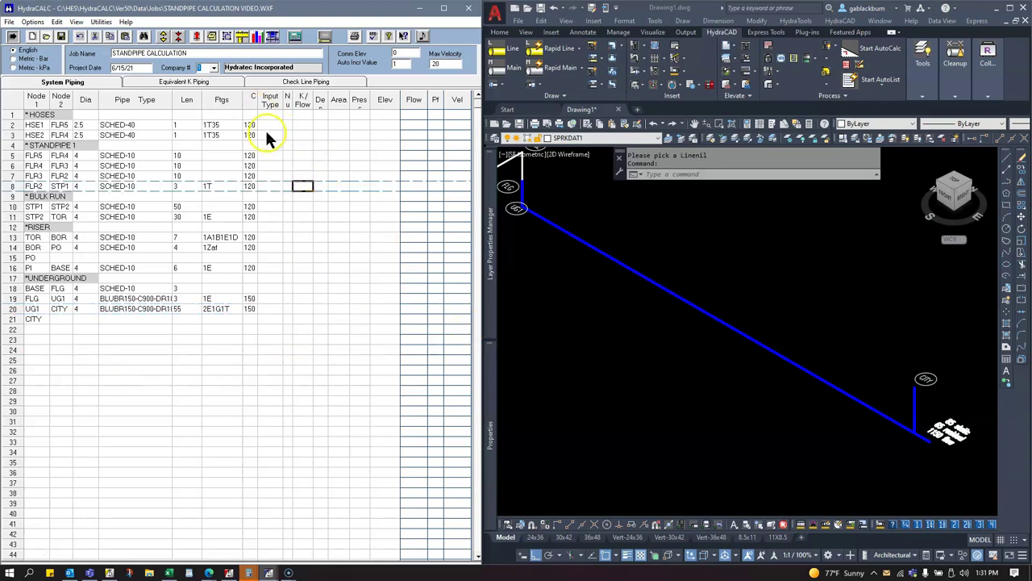
Mark the underground pipes as UG and TOR–BOR, BOR–PO and PI–BASE as Riser.
left_click_drag(271, 125, 272, 315)
left_click(274, 288)
right_click(271, 315)
left_click(290, 412)
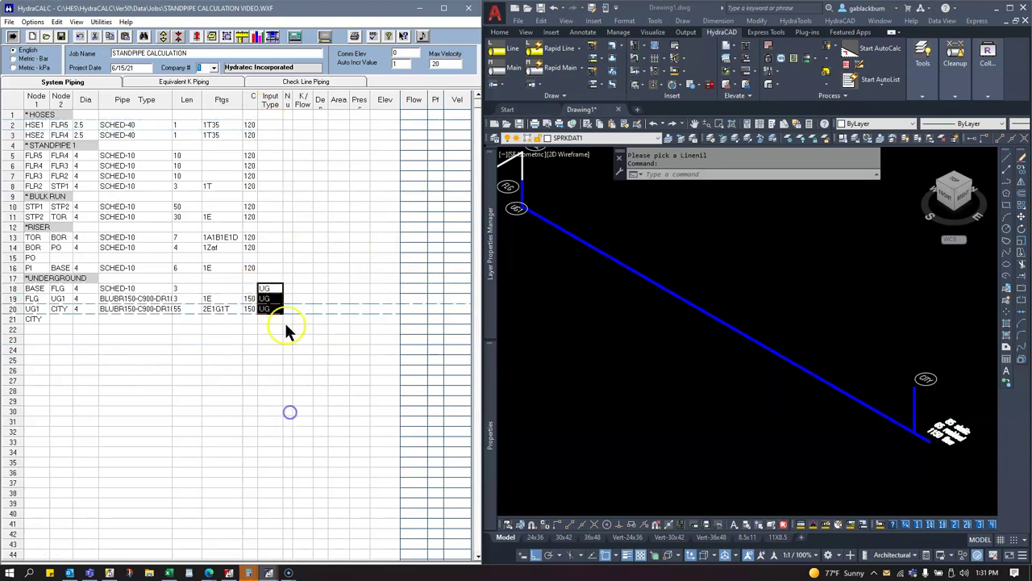
left_click(271, 239)
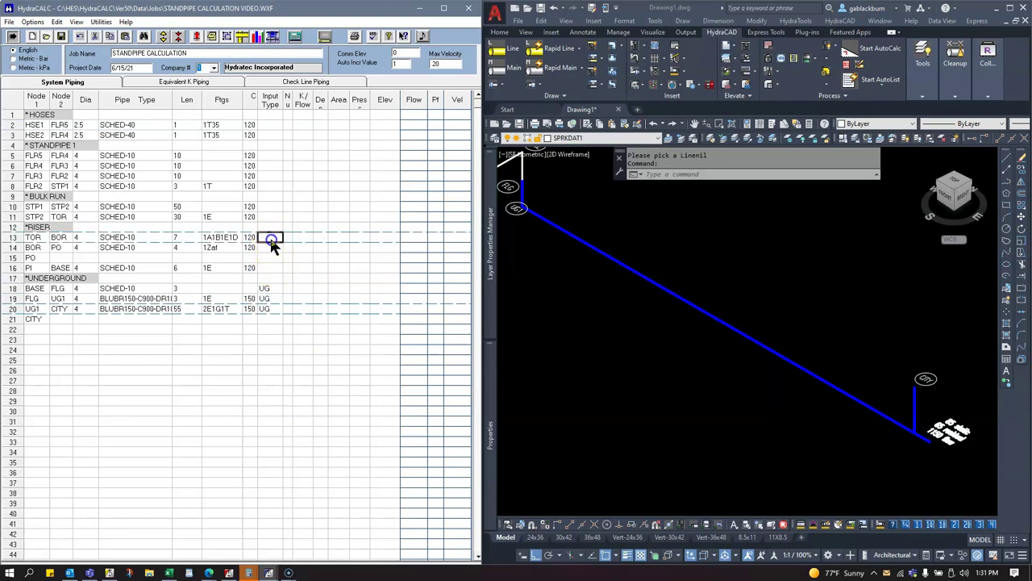
right_click(272, 250)
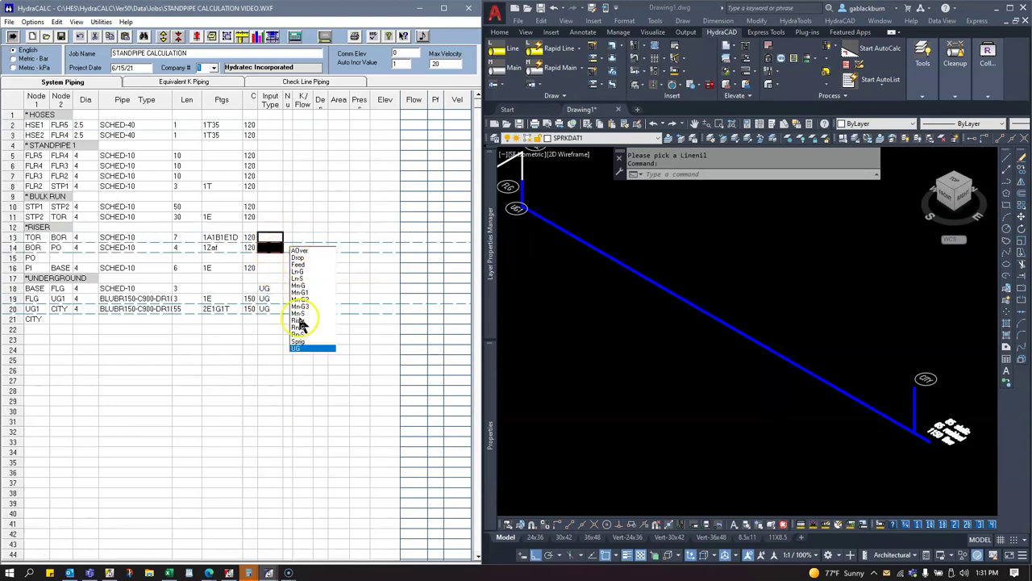
left_click(301, 321)
left_click(270, 267)
right_click(270, 267)
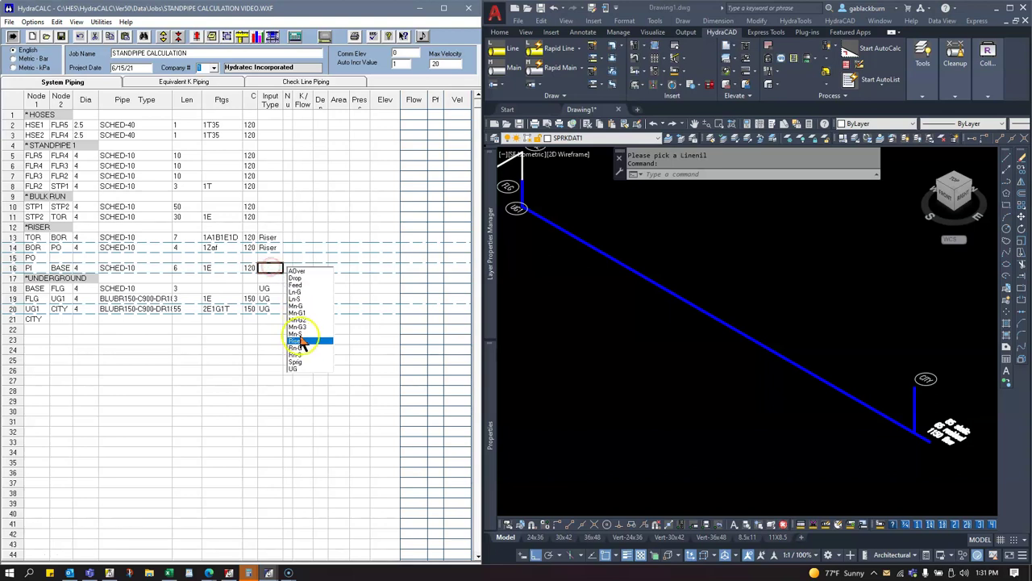
left_click(301, 341)
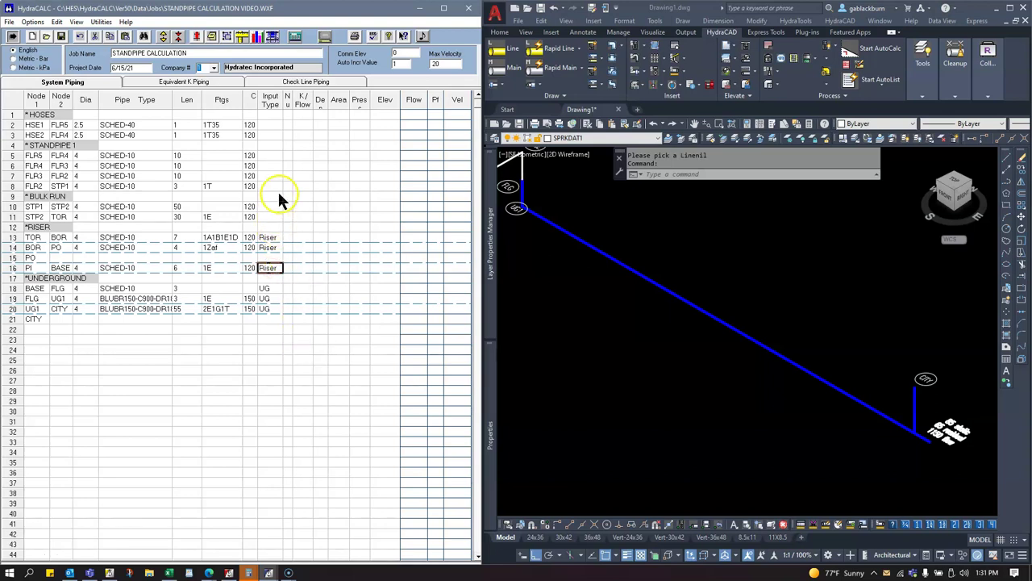
Set hose rows 2–3 to AOver and standpipe rows 5–8 to Mn-S.
left_click_drag(271, 126, 271, 135)
right_click(271, 134)
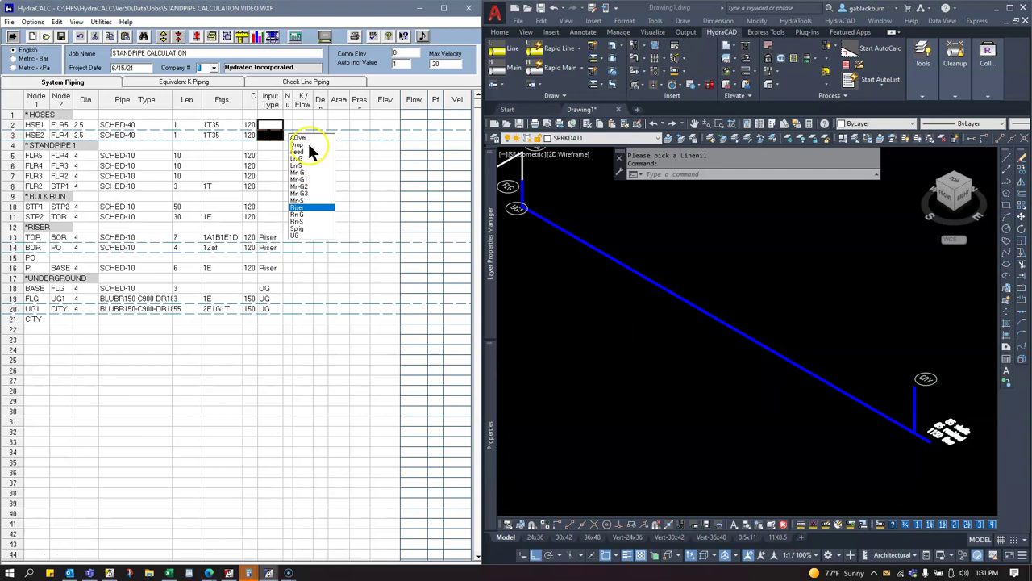
left_click(302, 136)
left_click_drag(268, 158, 271, 188)
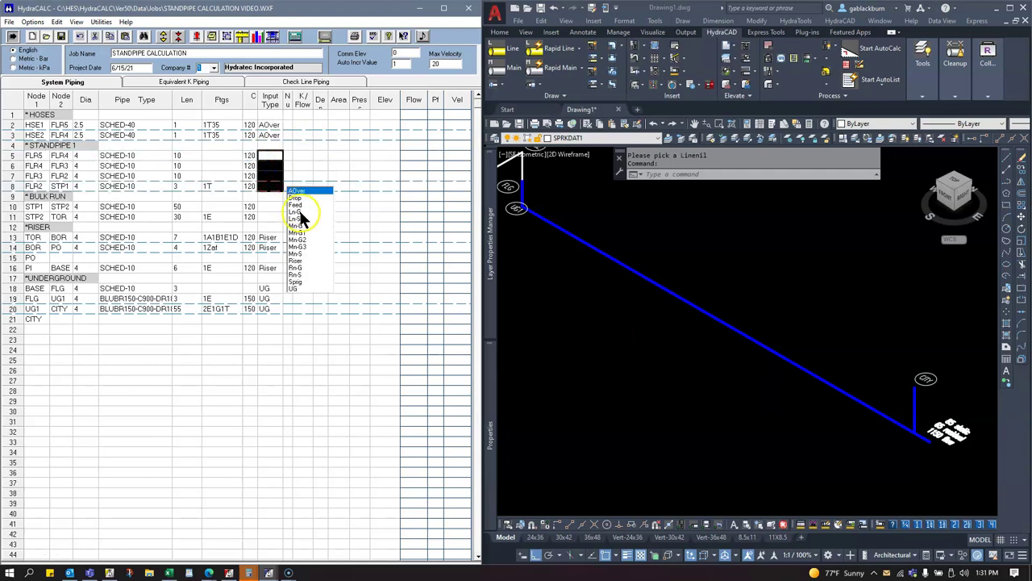
left_click(298, 253)
left_click_drag(272, 161, 272, 188)
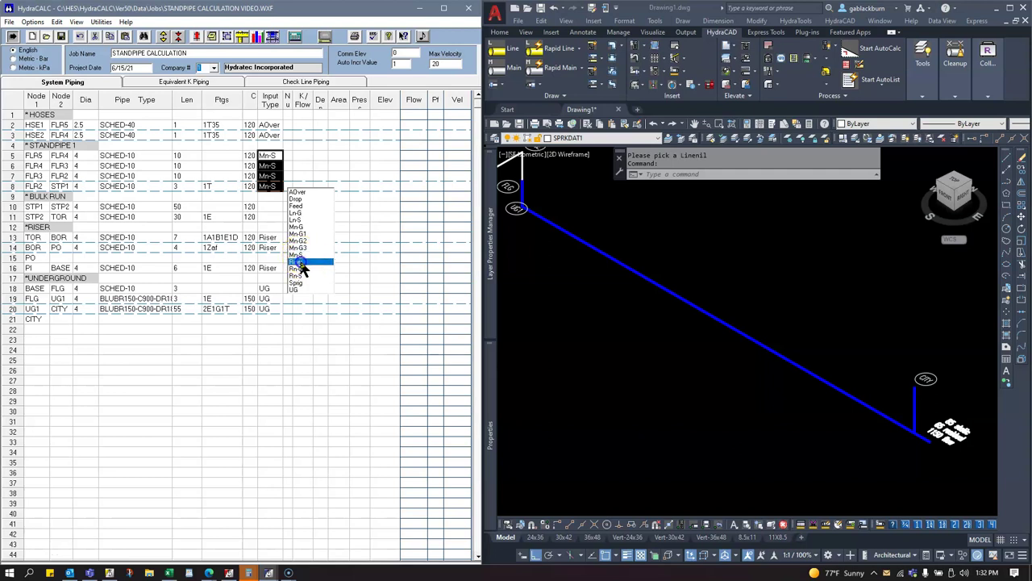
left_click(275, 200)
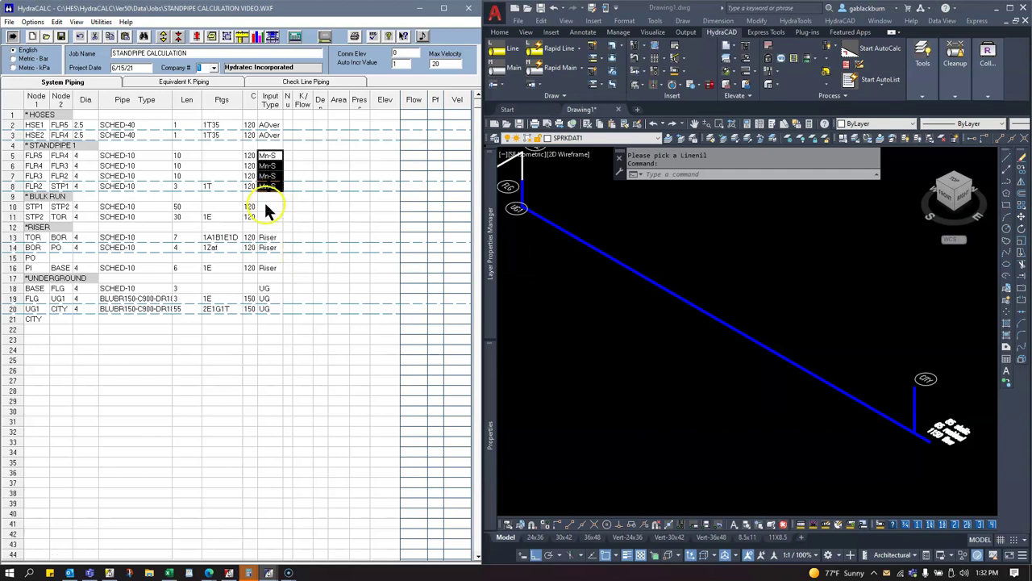
Set the bulk-run rows 10–11 input type to Mn-S.
left_click(269, 208)
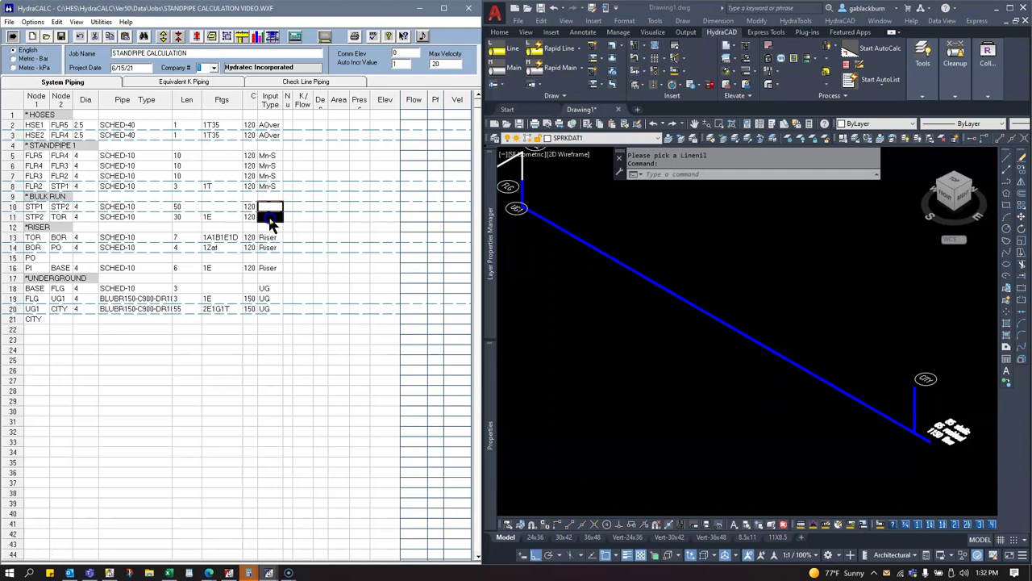
left_click(271, 220)
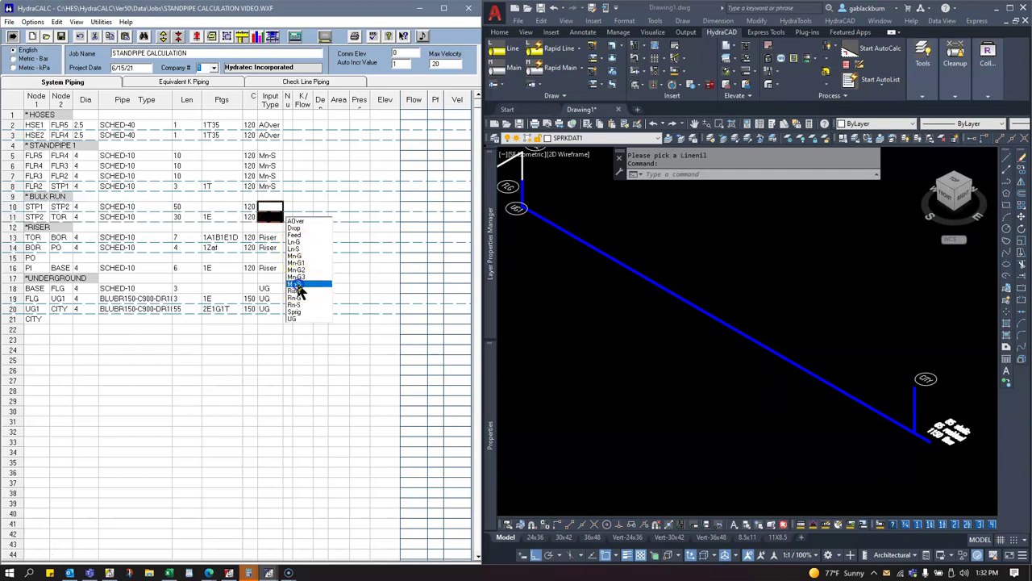
left_click(297, 286)
left_click_drag(268, 156, 270, 186)
left_click(303, 216)
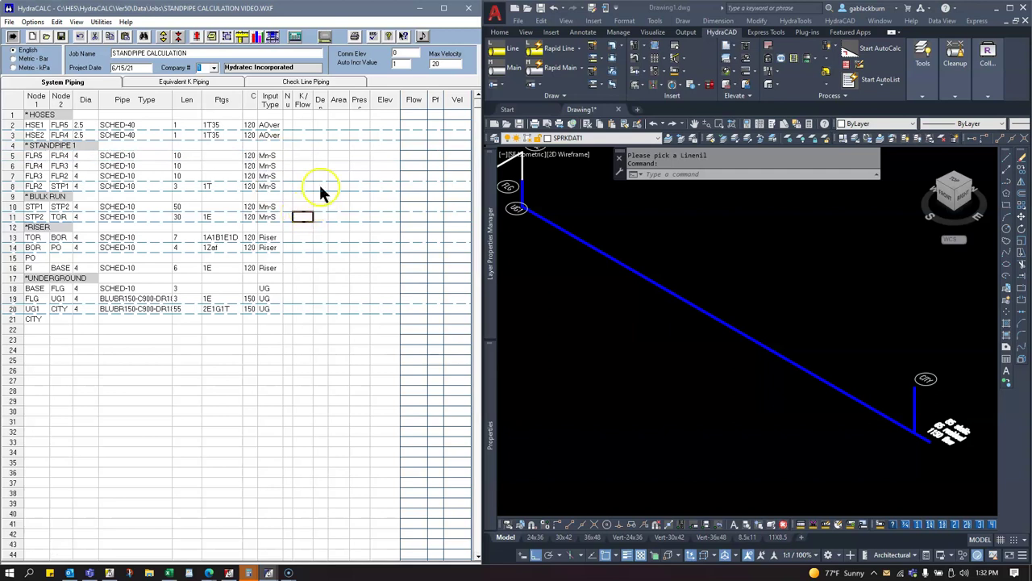
left_click(301, 125)
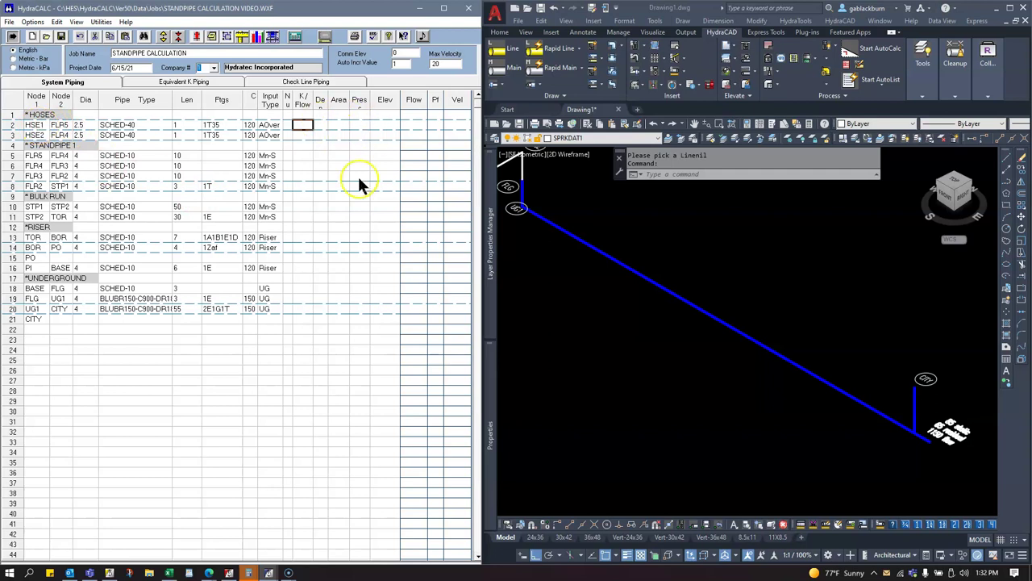
Locate the HSE1 and HSE2 hose labels and enter a K/Flow of +250 on row 2.
left_click(492, 186)
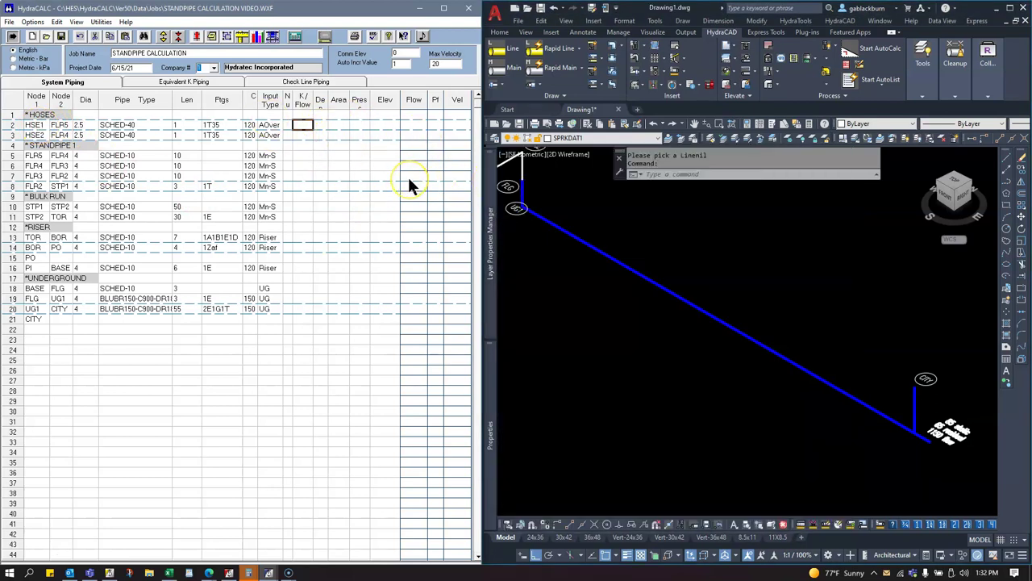
key("Up")
key("Down")
key("Down")
key("Down")
key("Down")
key("Down")
key("Down")
key("Down")
key("Down")
key("Down")
key("Down")
key("Down")
key("Down")
key("Down")
key("Down")
key("Down")
key("Down")
key("Down")
key("Down")
key("Down")
key("Down")
key("Down")
key("Up")
key("Up")
key("Up")
key("Up")
key("Up")
key("Up")
key("Up")
key("Up")
key("Up")
key("Up")
key("Up")
key("Up")
key("Up")
key("Up")
key("Up")
key("Up")
key("Up")
key("Up")
key("Up")
key("Up")
key("Up")
key("Down")
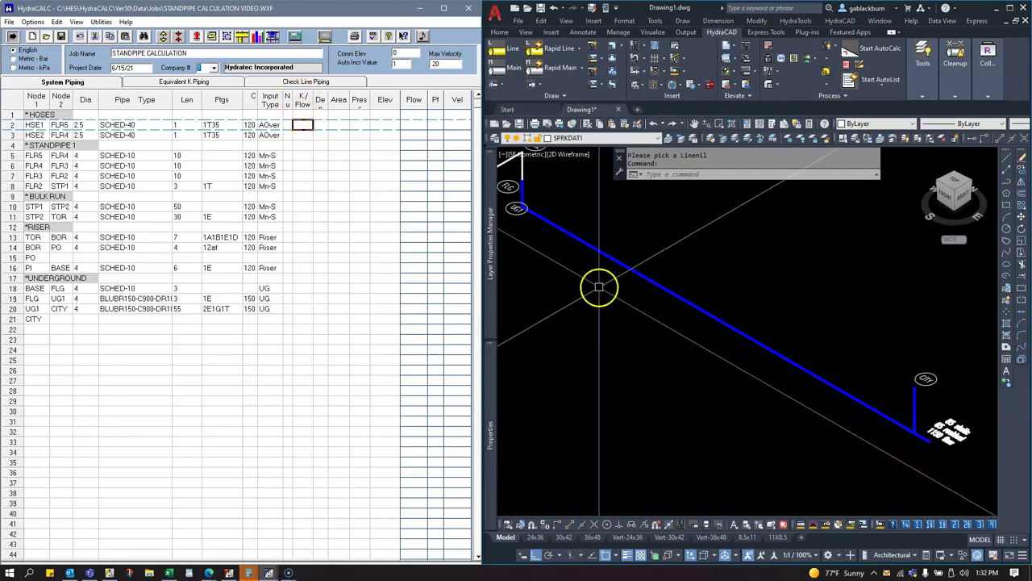
left_click(598, 286)
scroll(599, 292, "up", 5)
scroll(599, 292, "up", 8)
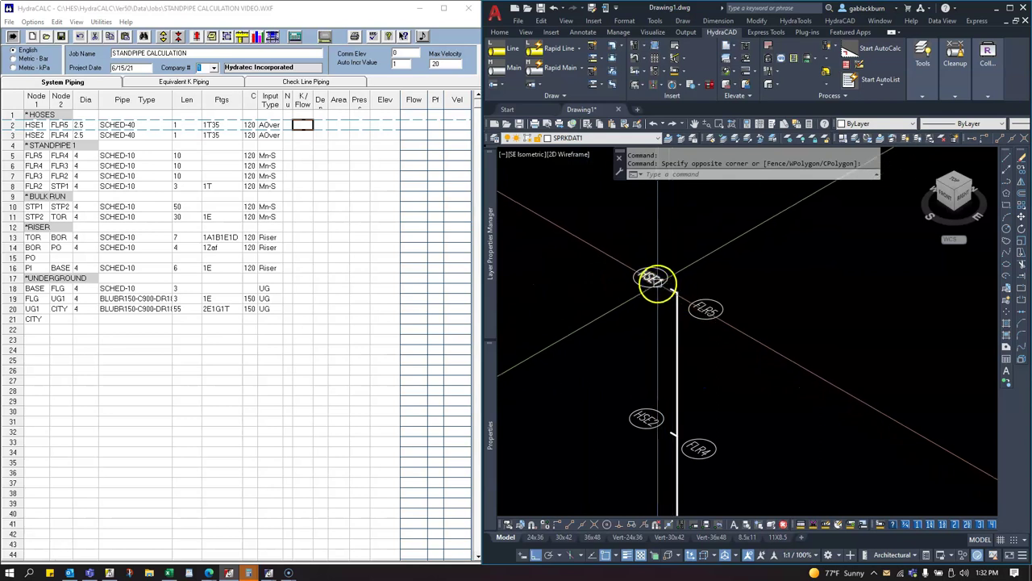
left_click(670, 255)
left_click(650, 283)
left_click(645, 417)
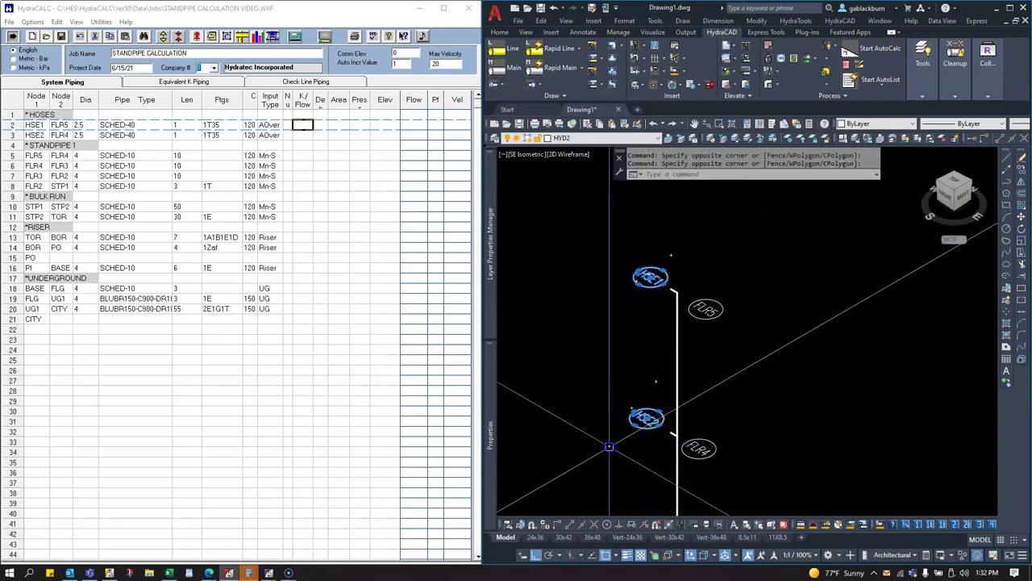
left_click(305, 129)
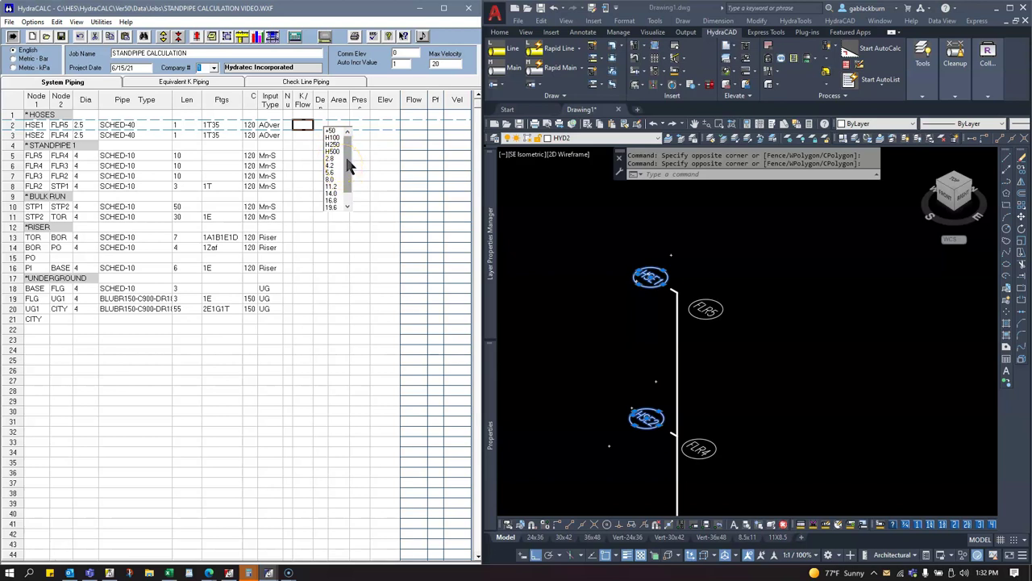
left_click(303, 129)
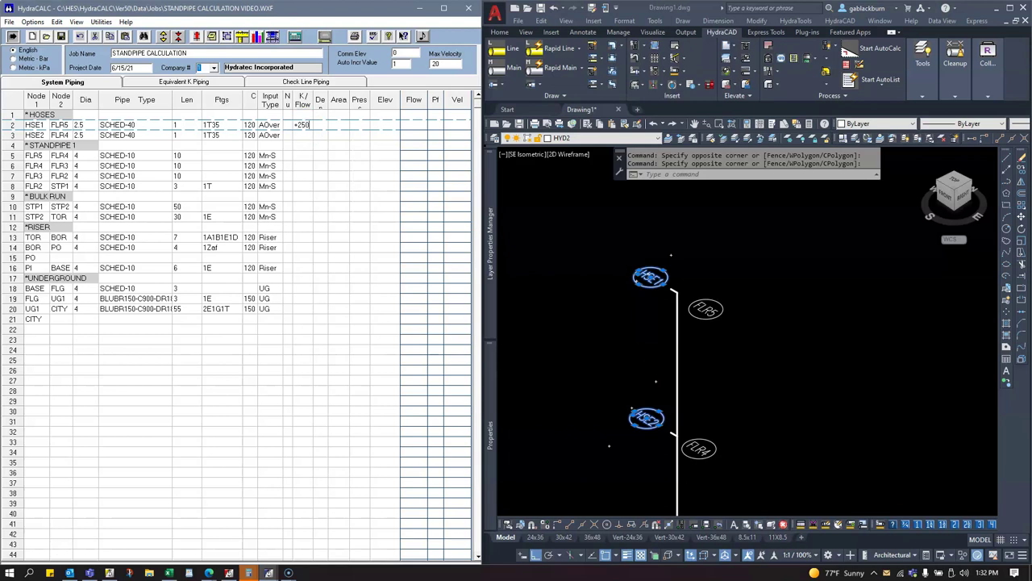
key("Return")
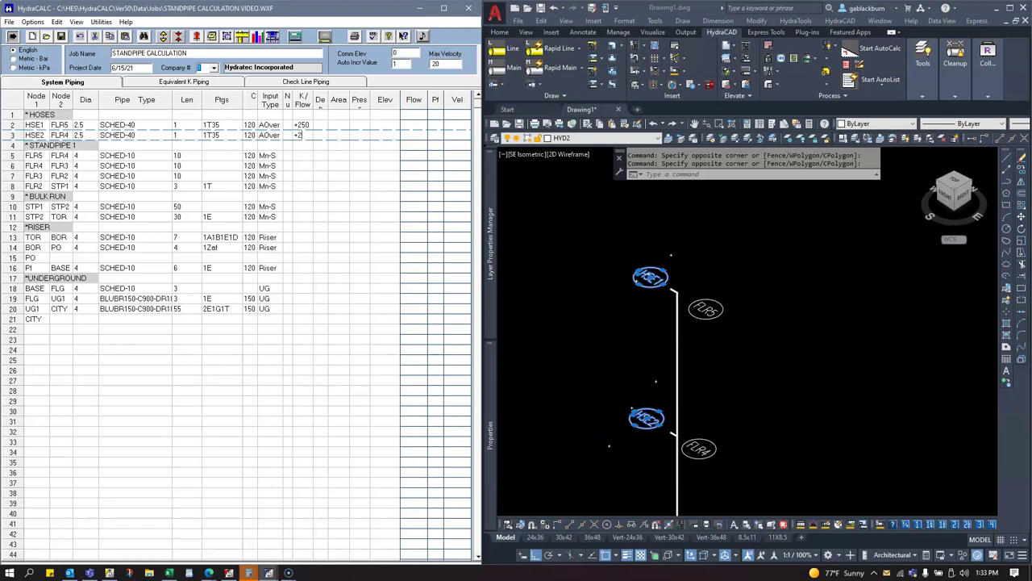
Inspect the riser pipes and the STP2 node label in the drawing.
key("Escape")
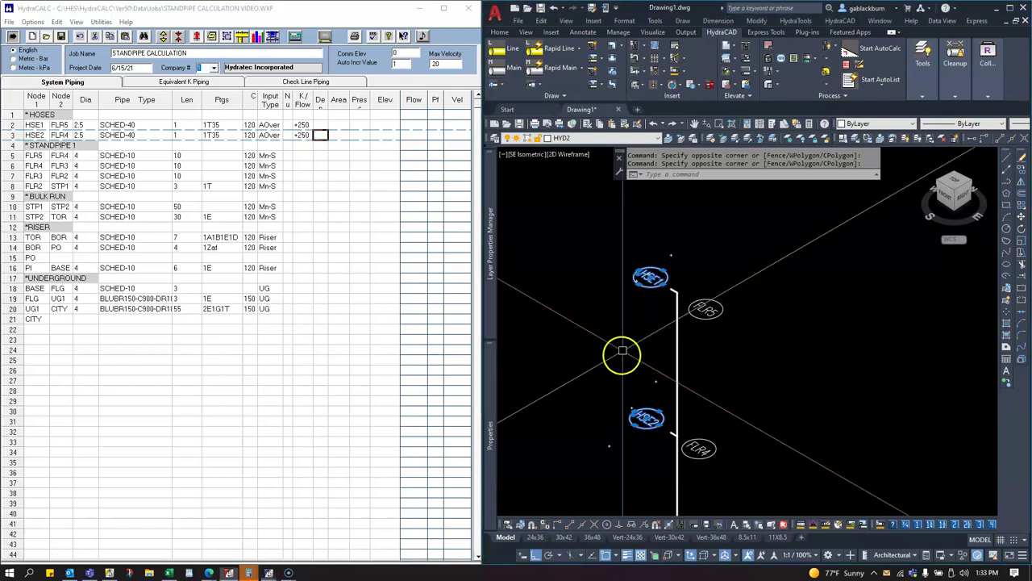
scroll(622, 347, "down", 3)
scroll(589, 314, "up", 5)
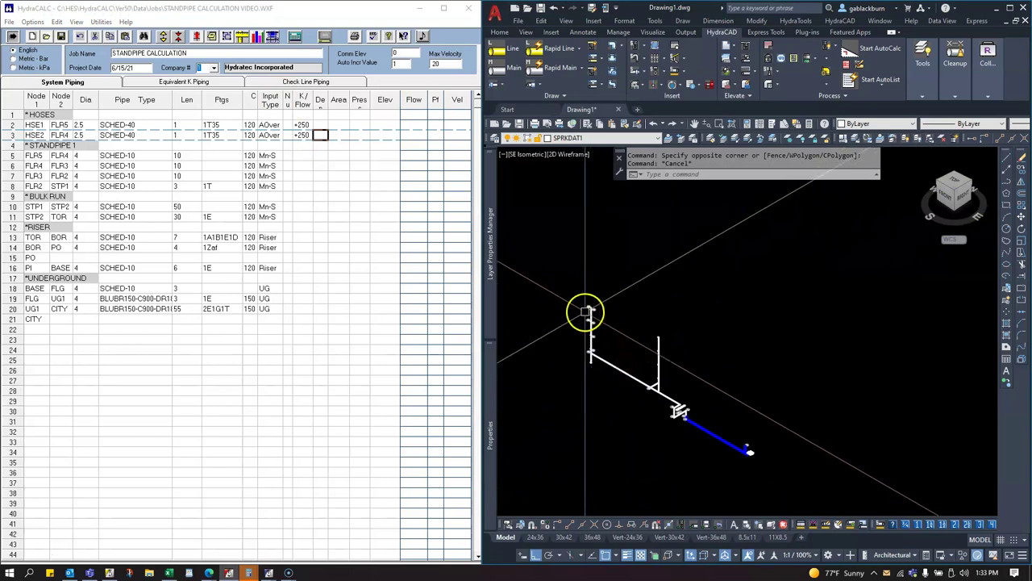
left_click(608, 260)
left_click(586, 385)
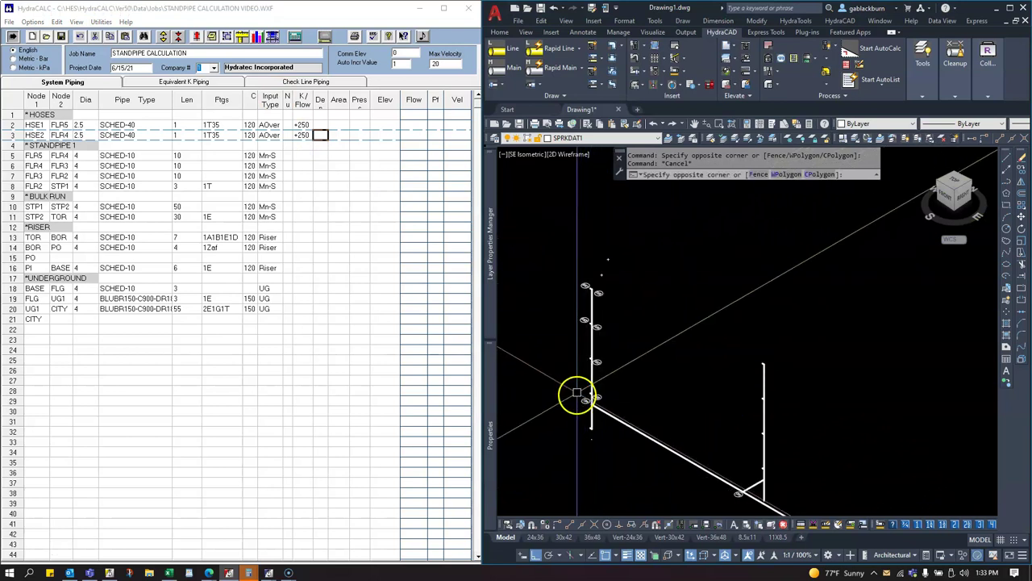
left_click(781, 337)
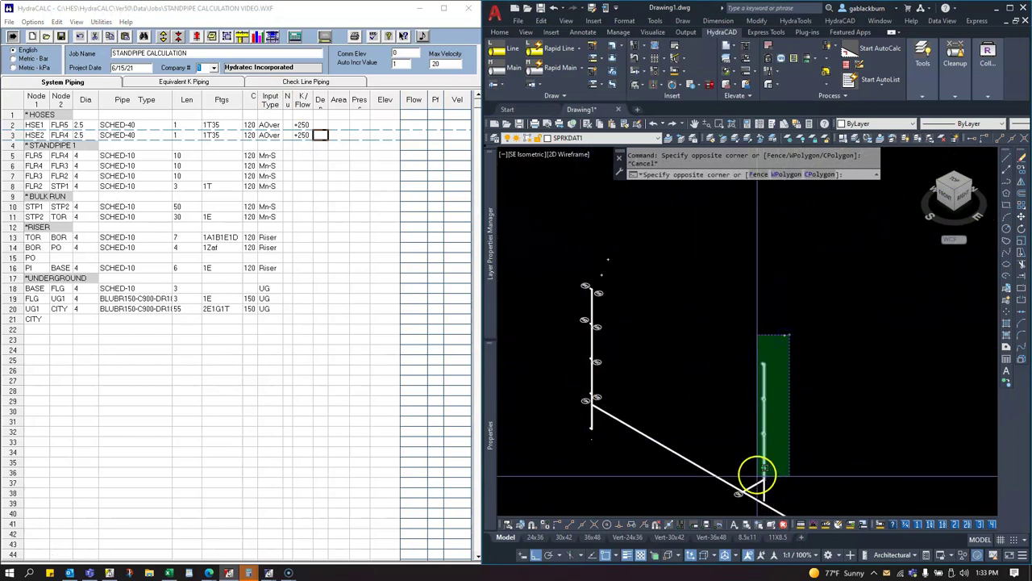
left_click(758, 489)
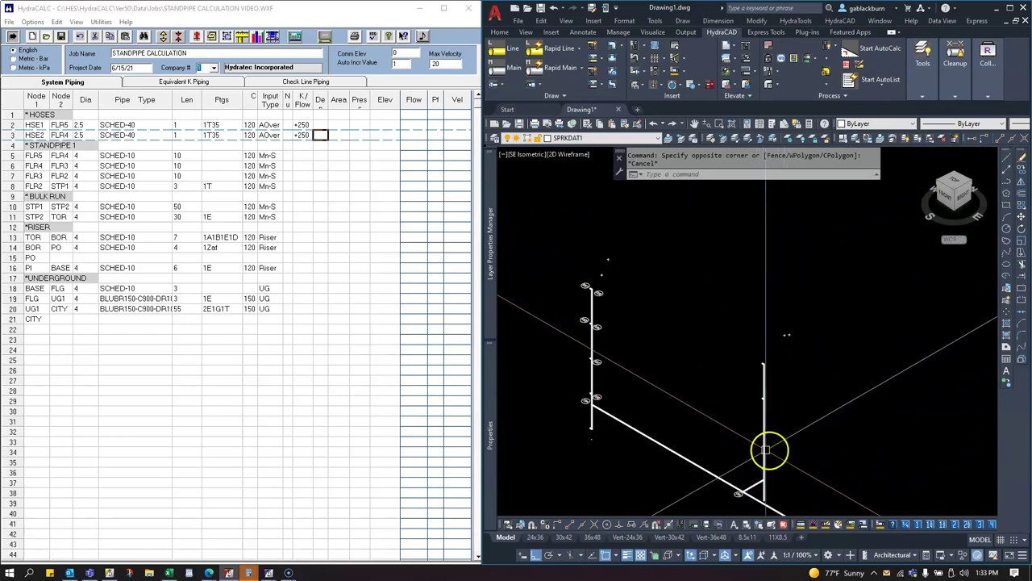
left_click_drag(767, 449, 704, 341)
scroll(714, 376, "up", 5)
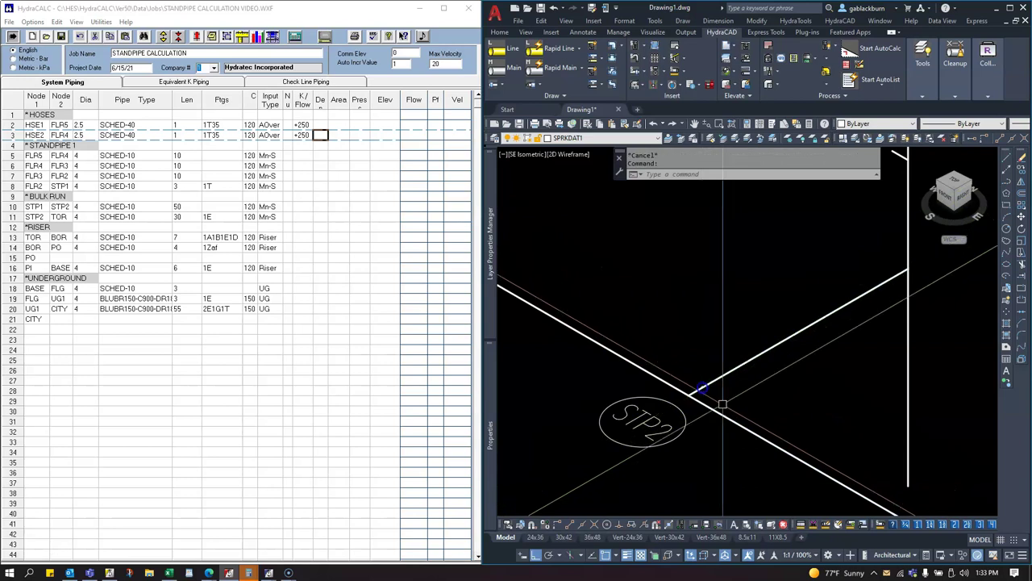
left_click(704, 370)
key("Escape")
left_click(649, 427)
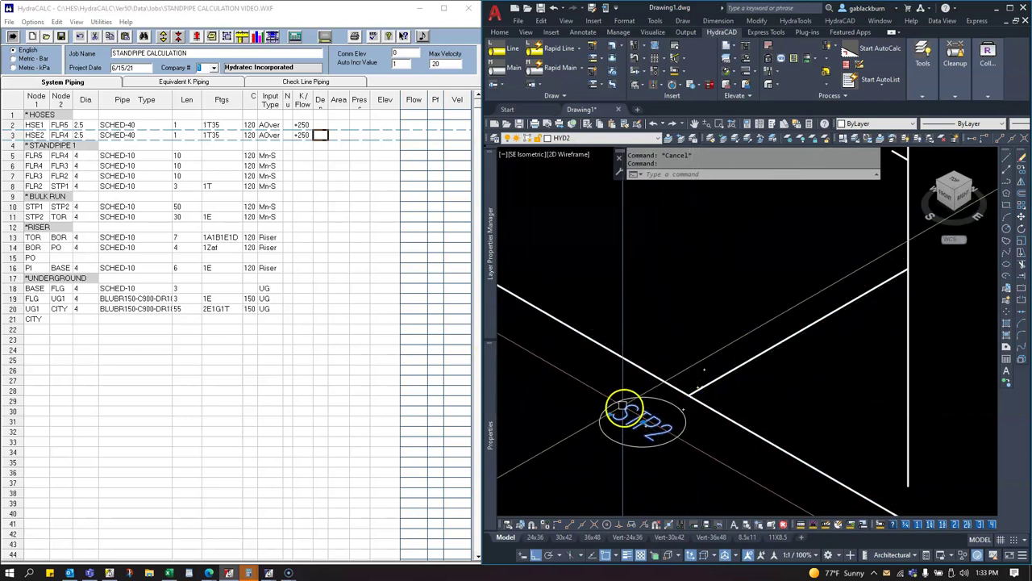
left_click(304, 215)
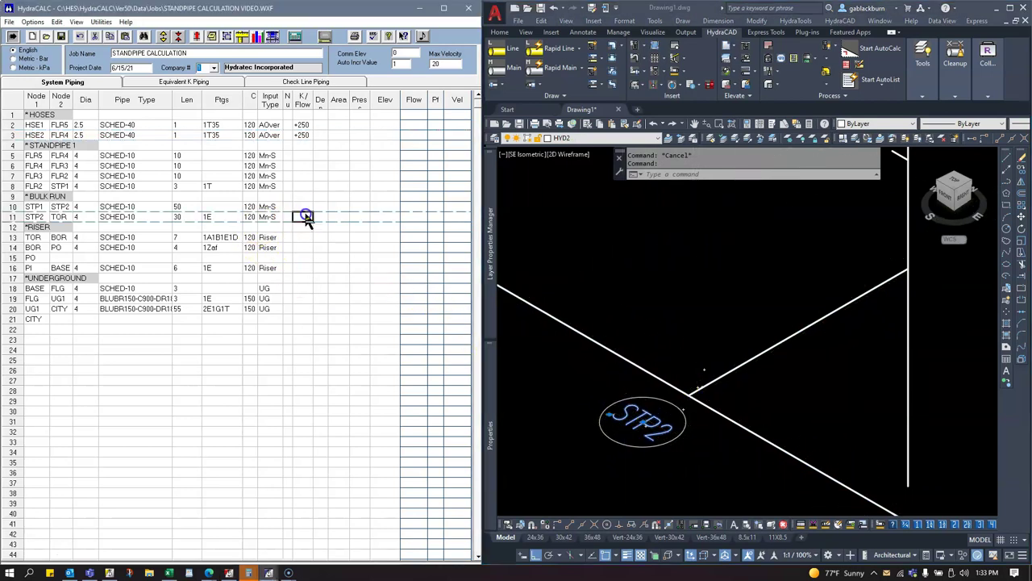
Give the STP2–TOR row (row 11) a K/Flow of +250.
left_click(32, 217)
left_click(37, 100)
left_click(23, 225)
left_click(23, 222)
left_click(300, 217)
type("+250")
left_click_drag(303, 288, 308, 335)
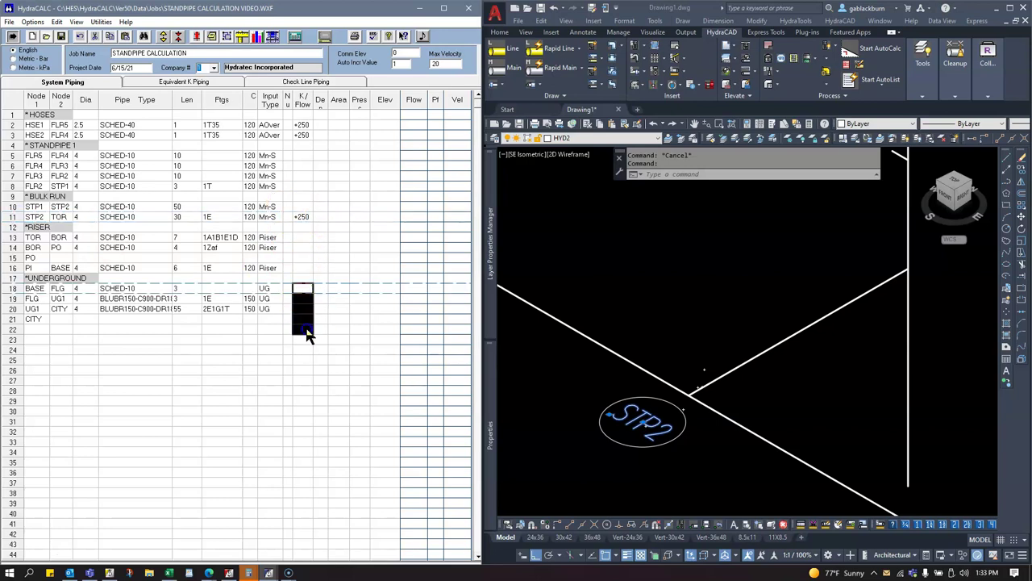
Enter a pressure of 65 in row 2's Pres cell.
left_click(355, 300)
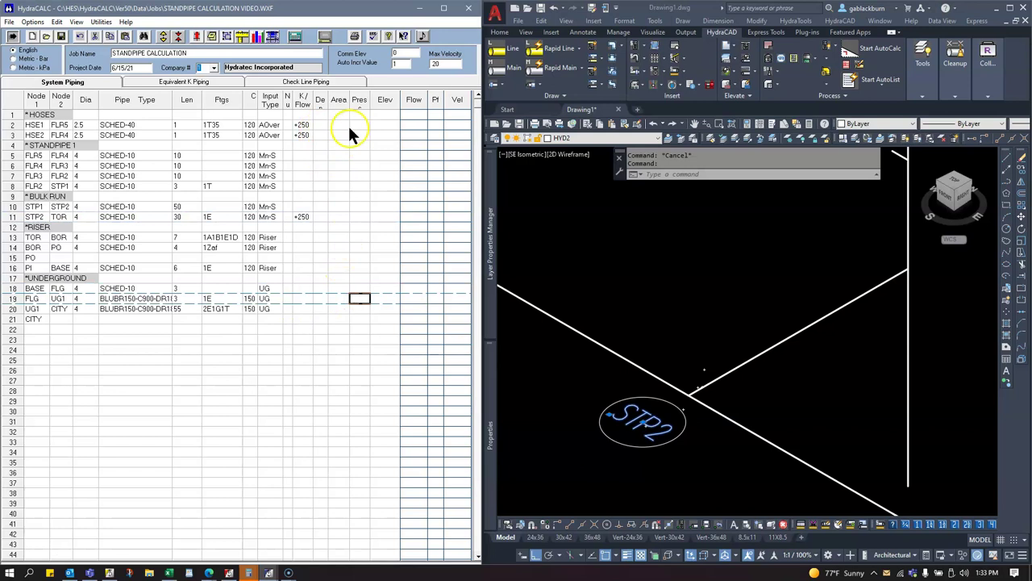
left_click_drag(360, 125, 359, 136)
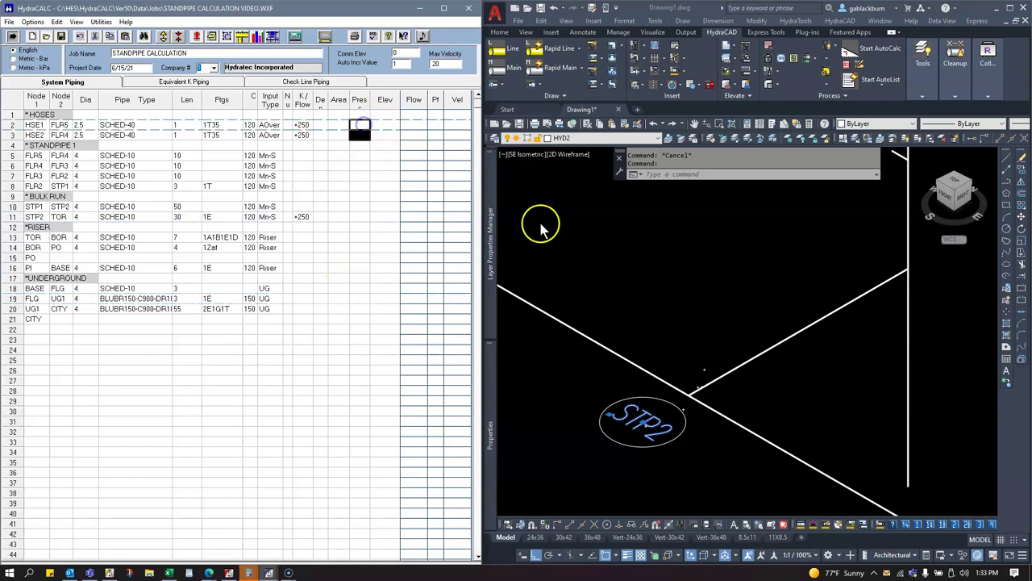
left_click(361, 126)
type("65")
key("Tab")
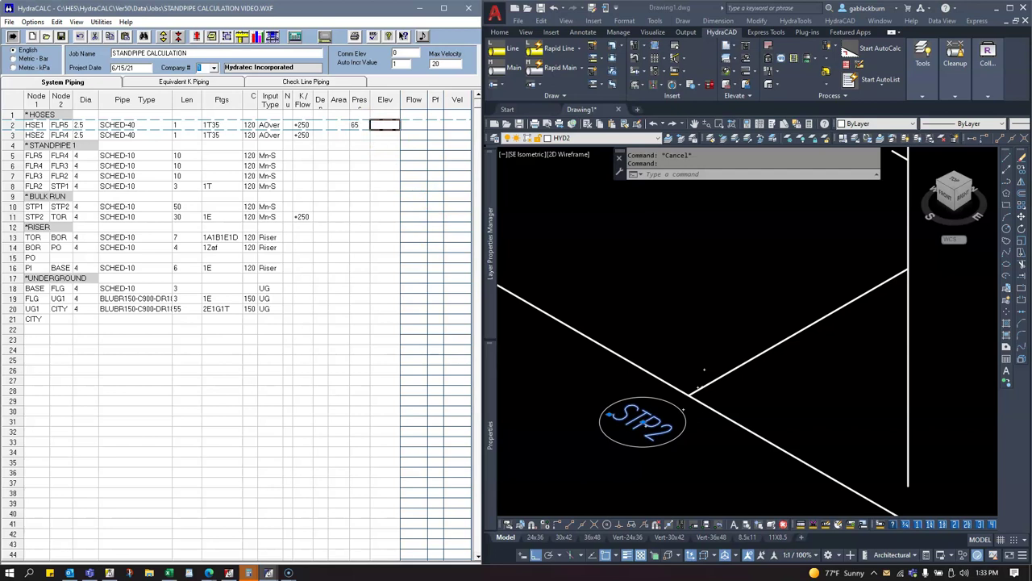
left_click(360, 135)
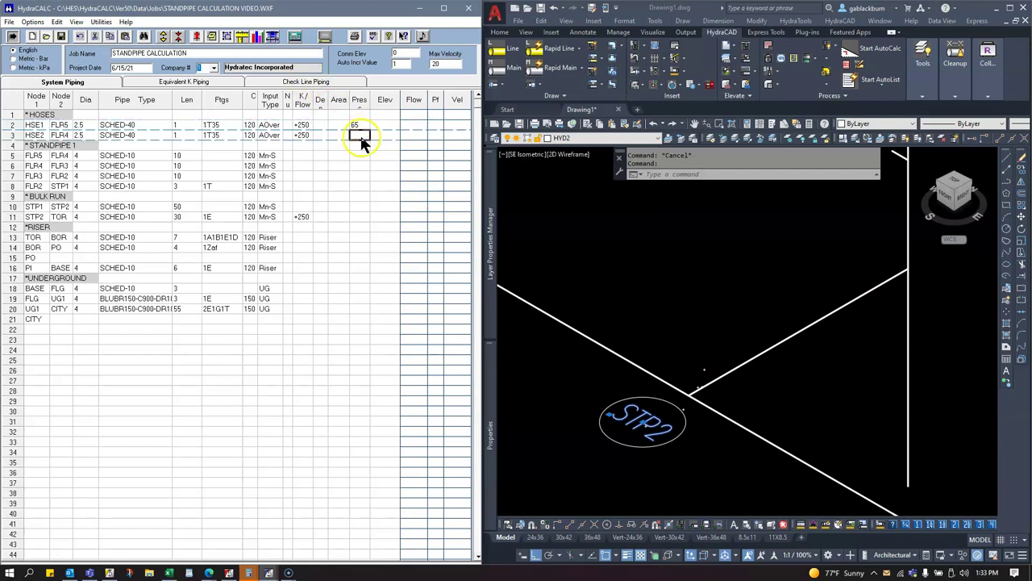
left_click(357, 218)
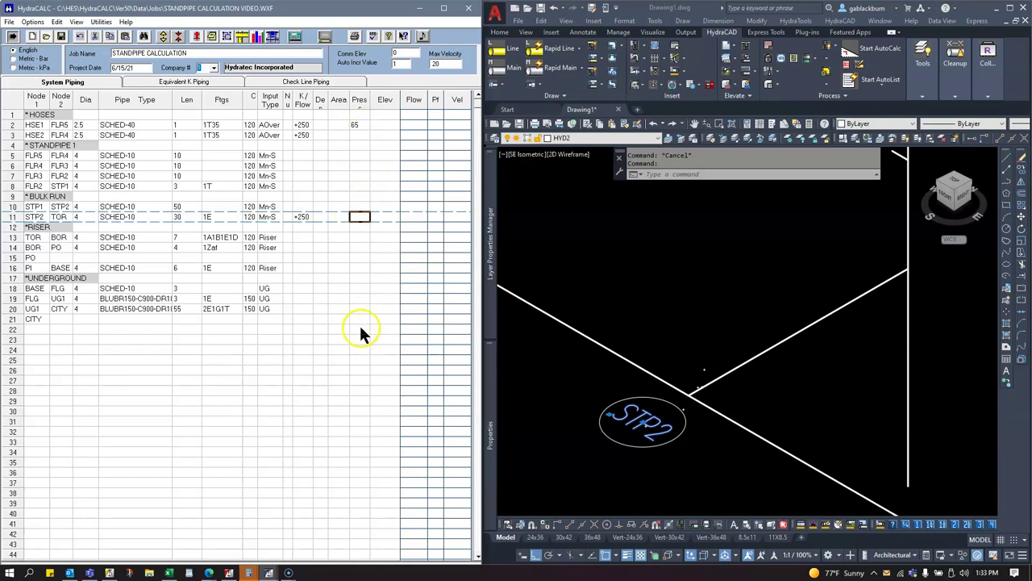
Recheck row 2's K/Flow and commit the 65 pressure for HSE1.
left_click_drag(300, 128, 357, 130)
left_click(301, 128)
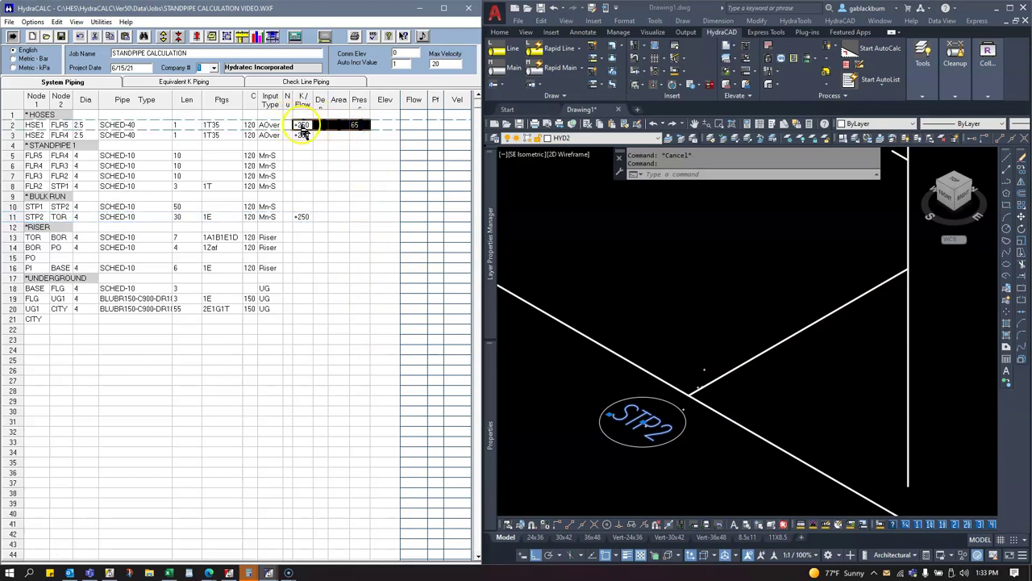
left_click(302, 127)
left_click(322, 127)
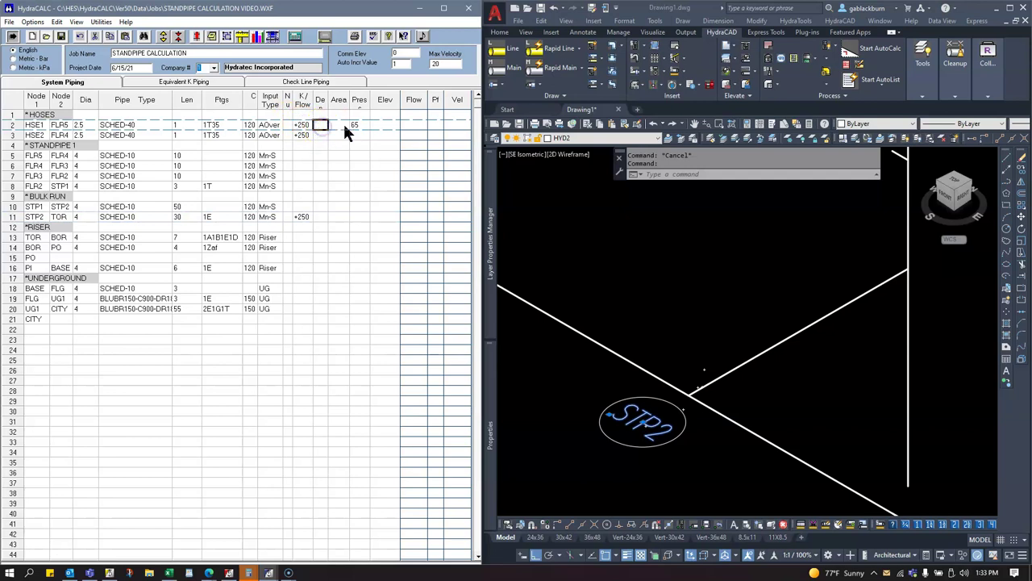
left_click(360, 126)
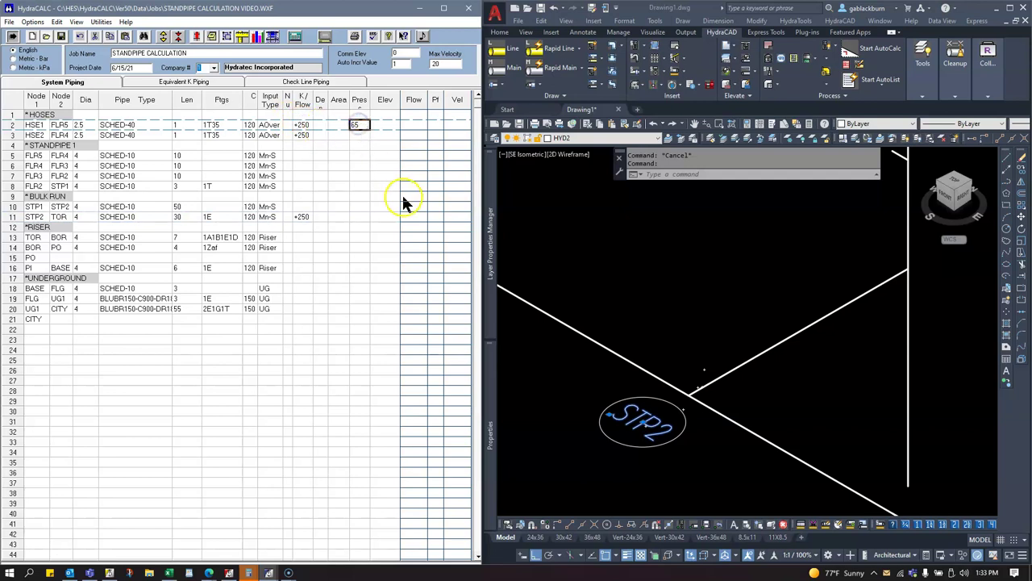
left_click(372, 125)
left_click(375, 125)
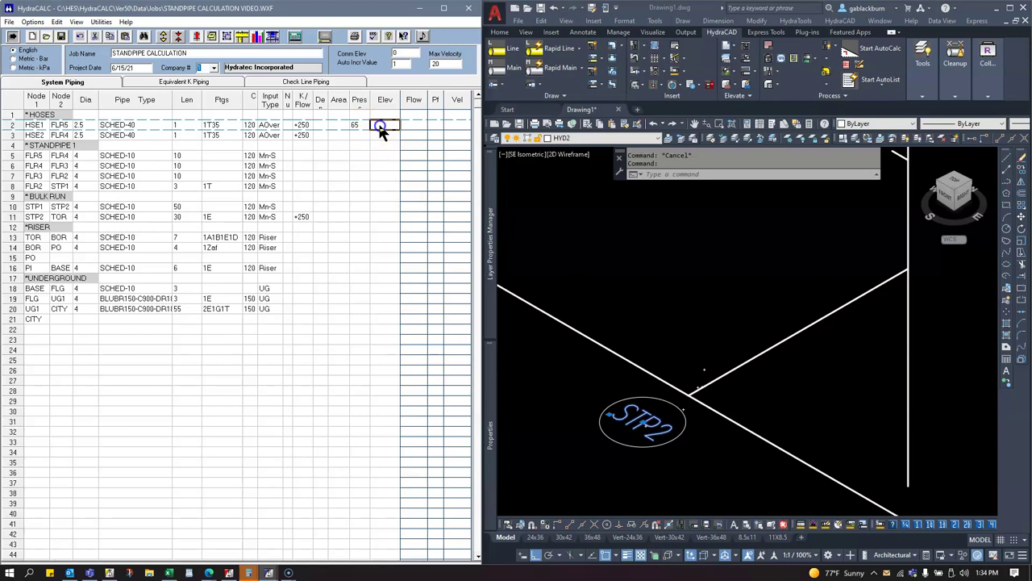
left_click(488, 174)
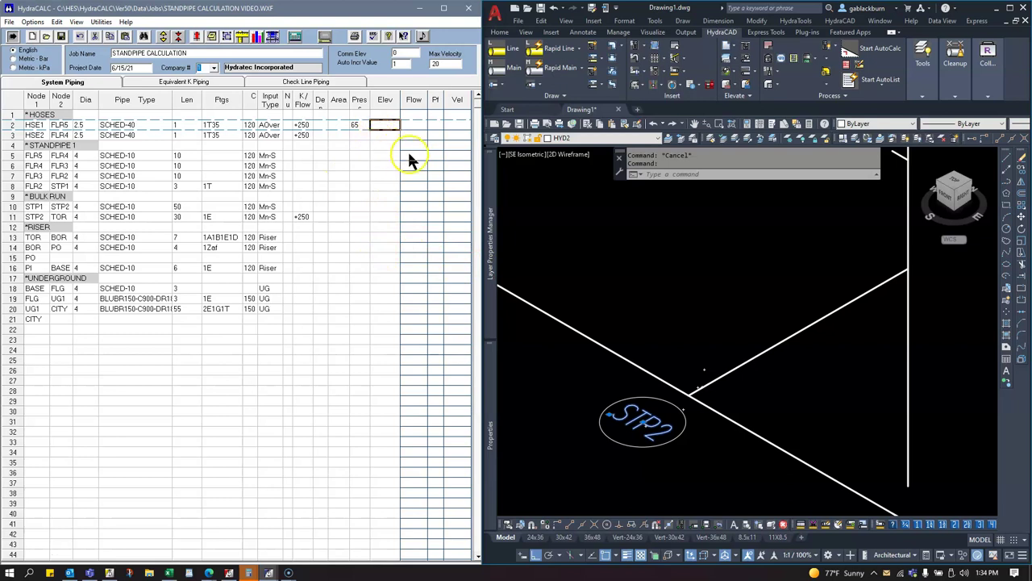
Query the vertical pipe line with WI to read its Z value of 516.
left_click(540, 295)
scroll(564, 290, "down", 5)
key("Escape")
scroll(707, 383, "up", 6)
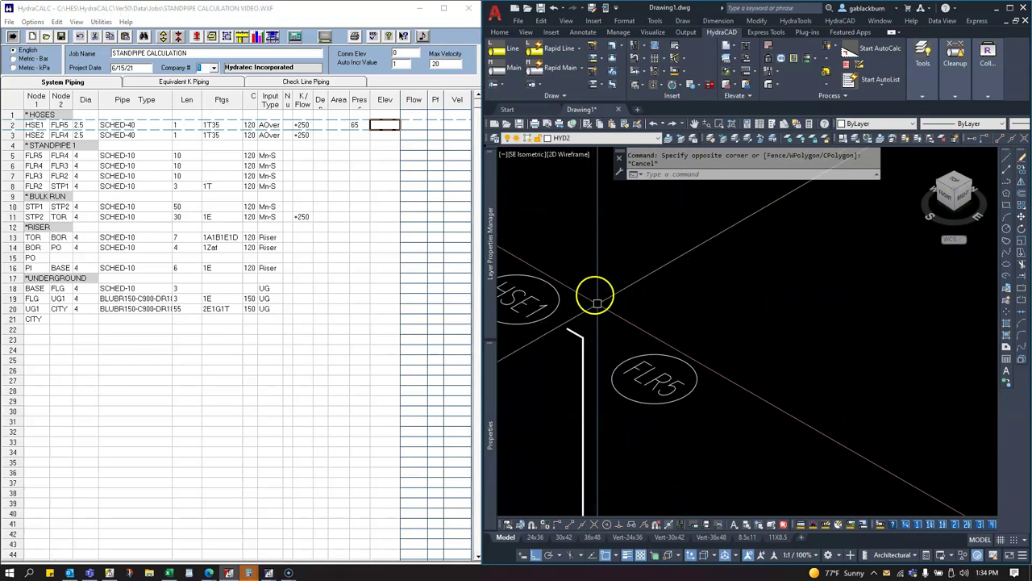
type("wm")
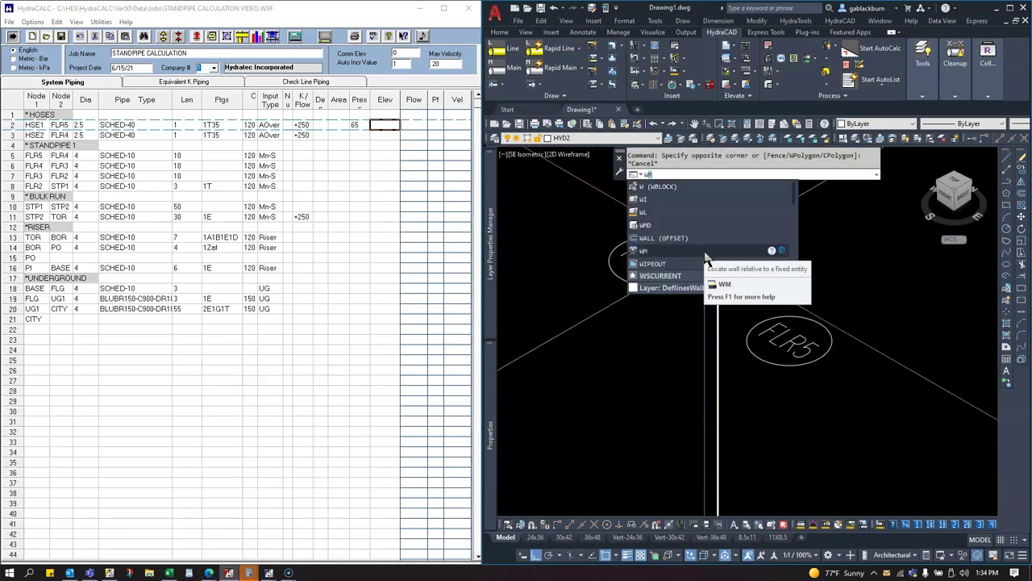
key("BackSpace")
type("i")
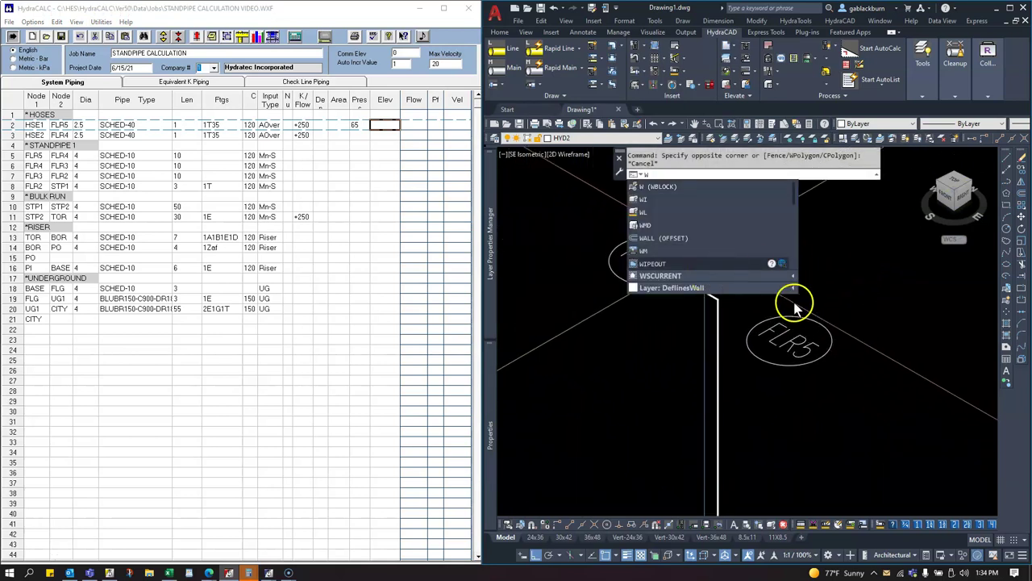
key("Return")
left_click(716, 296)
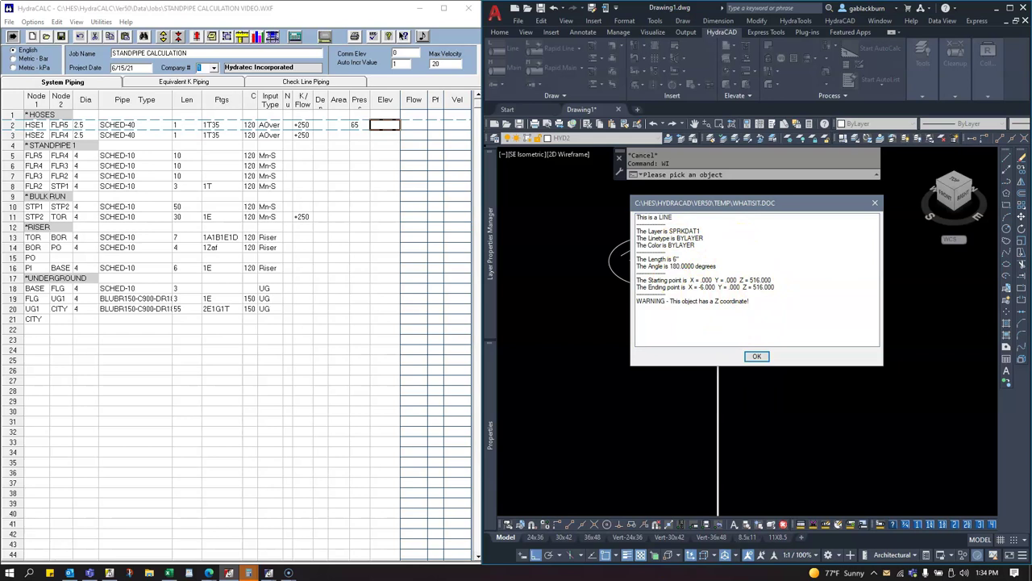
Compute 516 ÷ 12 = 43 feet in Calculator.
left_click(595, 453)
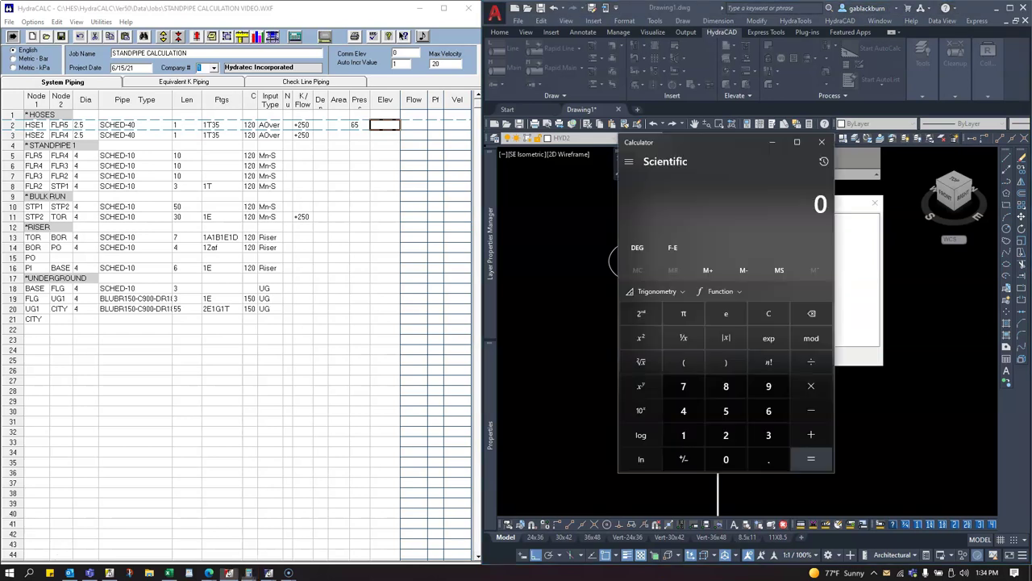
type("512")
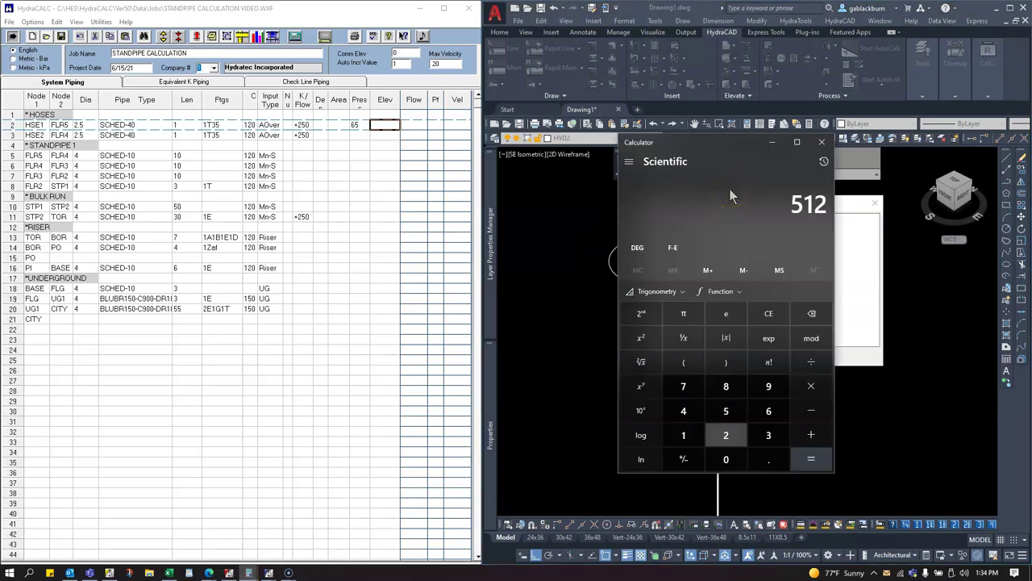
key("BackSpace")
type("6/12")
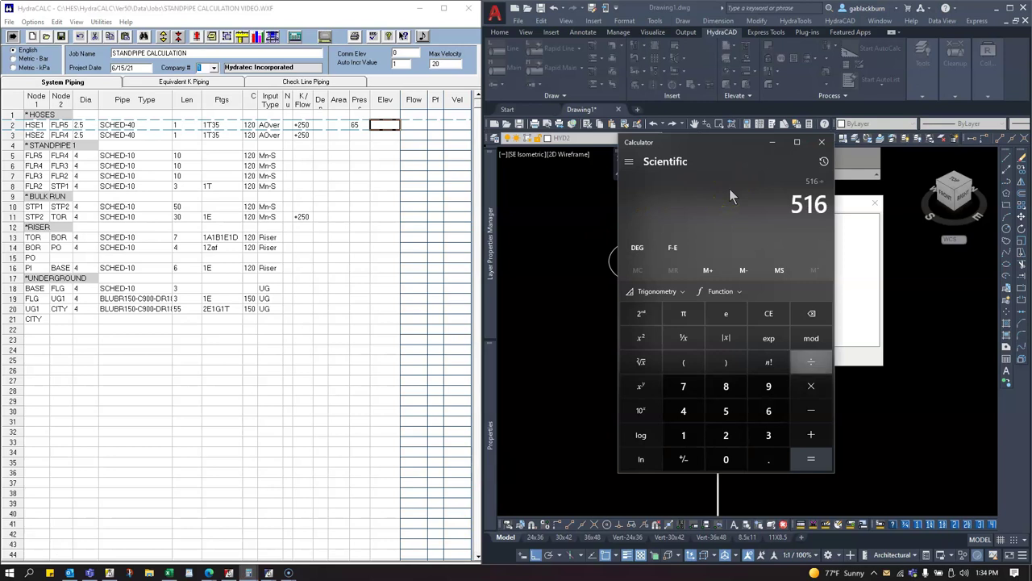
key("Return")
left_click(822, 141)
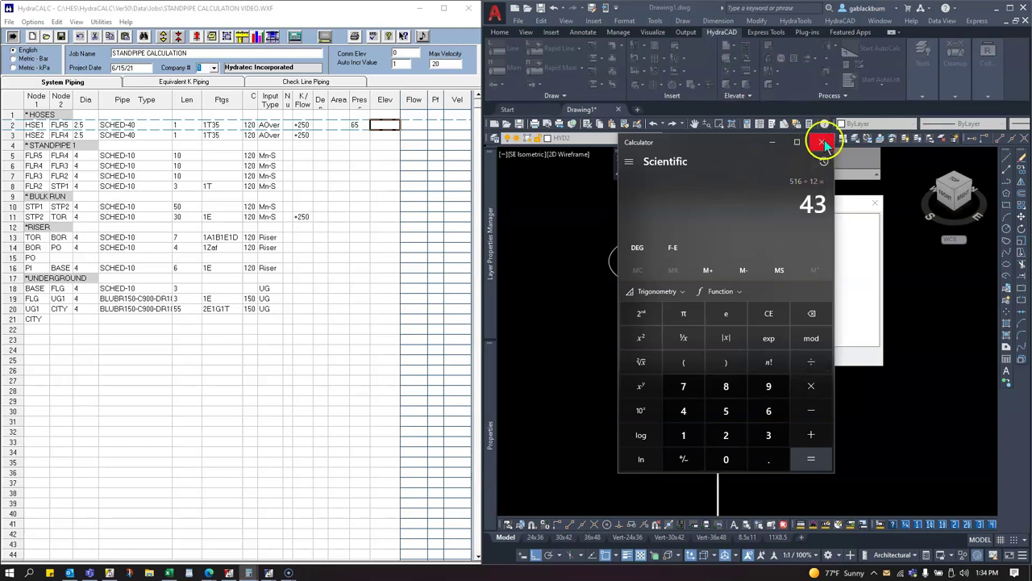
Enter elevations 43 and 33 for the two hose rows, HSE1 and HSE2.
left_click(757, 359)
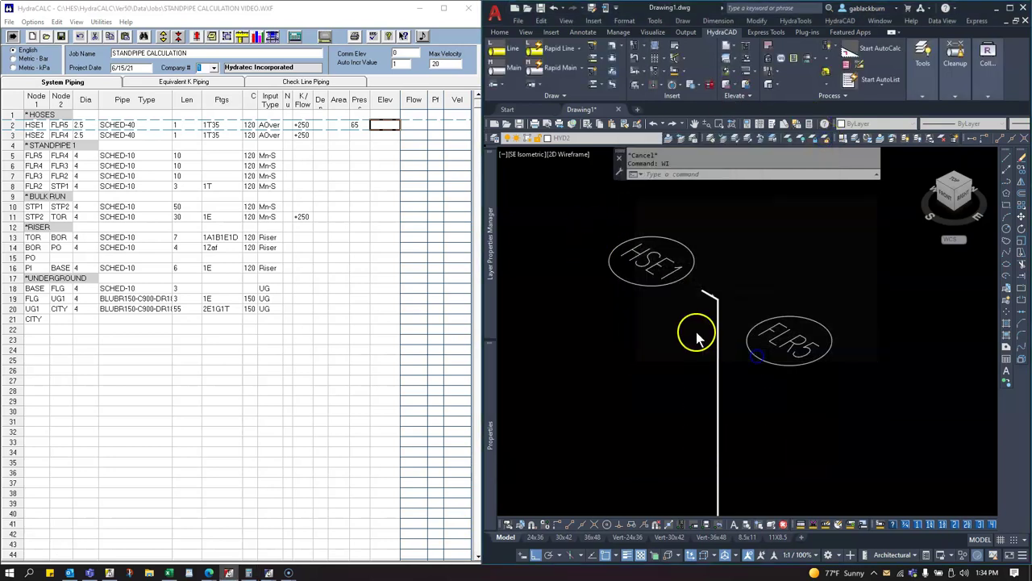
scroll(677, 332, "down", 3)
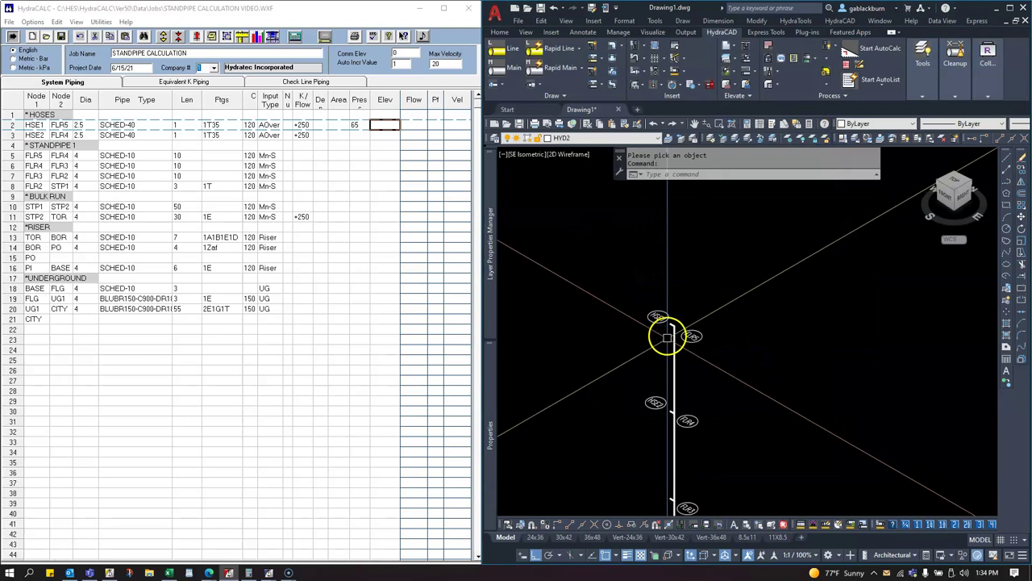
left_click(382, 135)
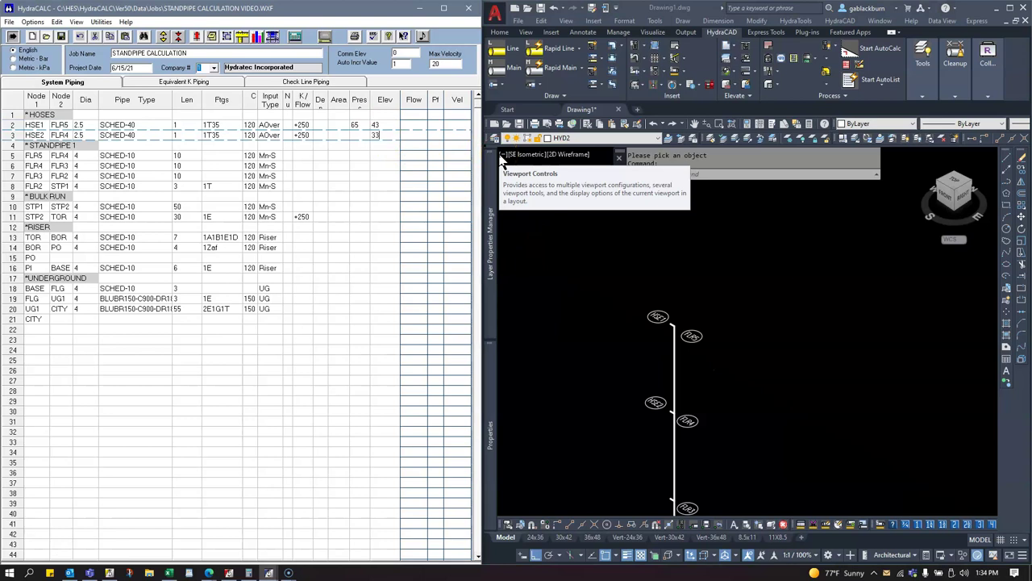
key("Down")
key("Down")
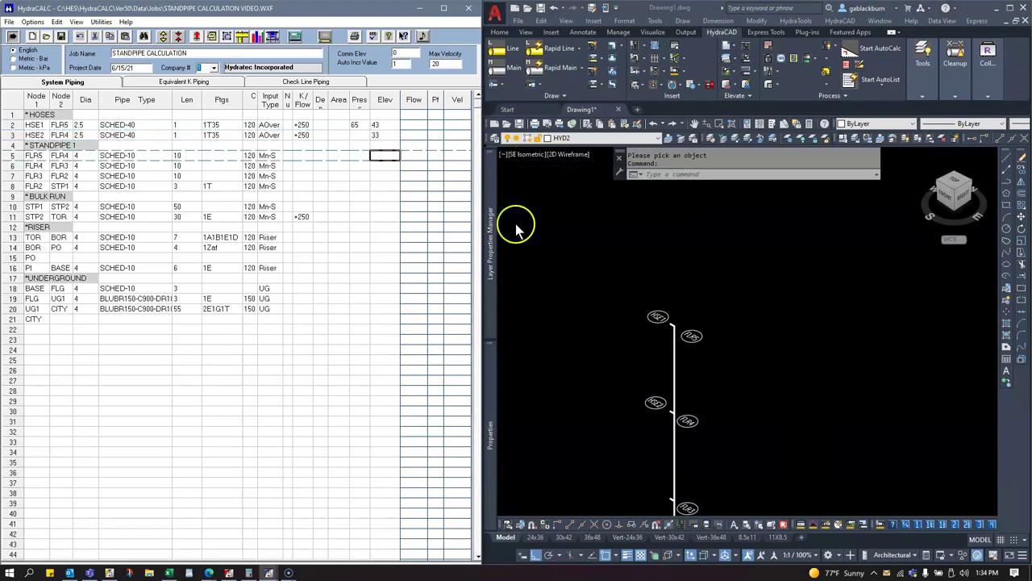
left_click(662, 317)
scroll(661, 317, "up", 4)
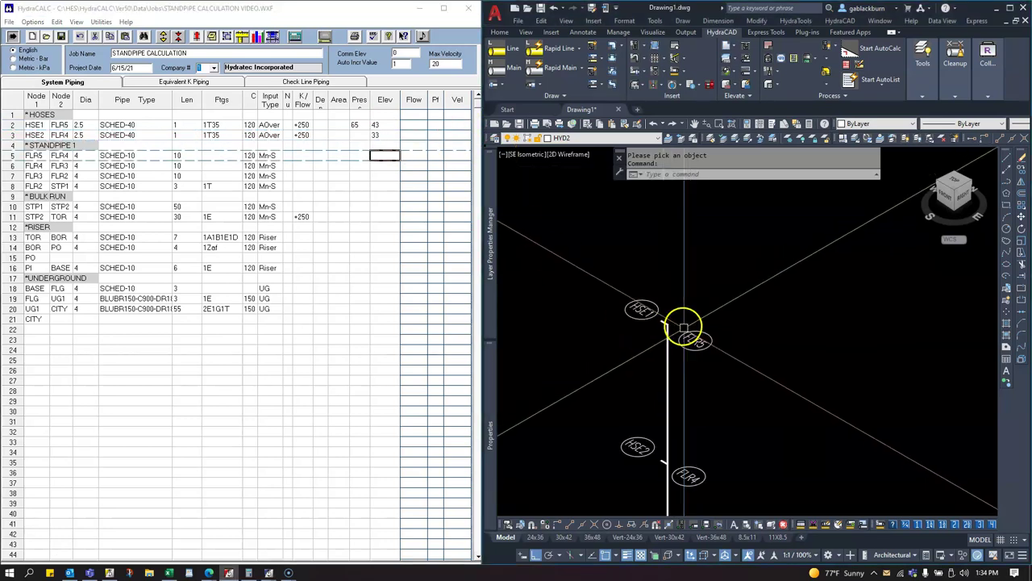
Enter elevations 43, 33 and 23 for the FLR5, FLR4 and FLR3 standpipe rows.
left_click(387, 159)
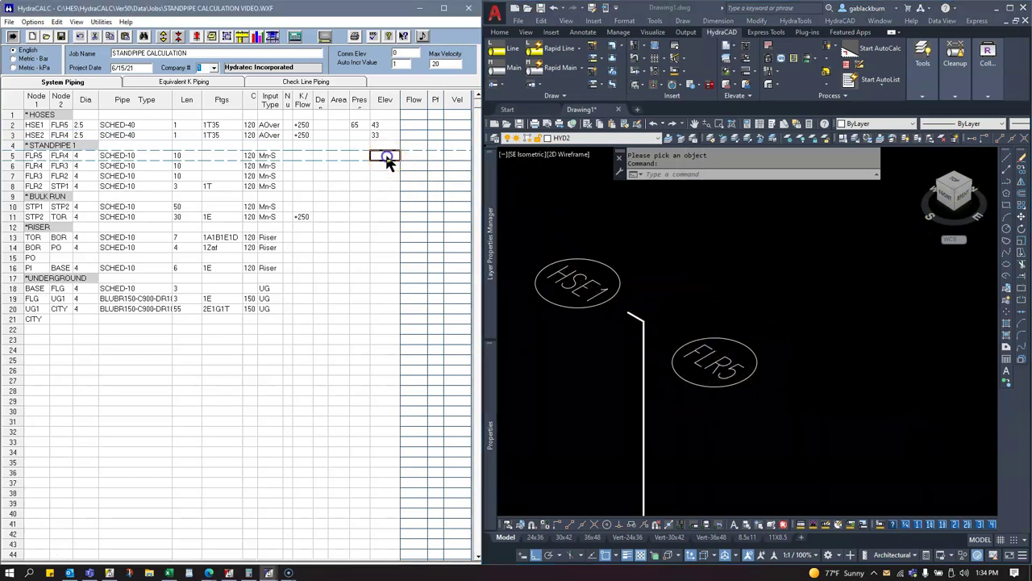
left_click(387, 164)
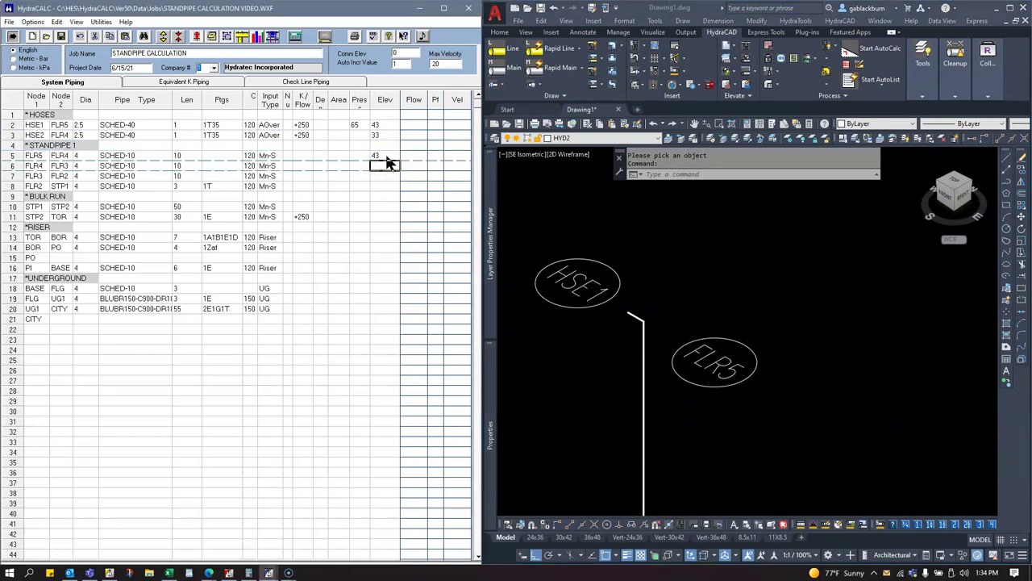
key("Return")
key("Return")
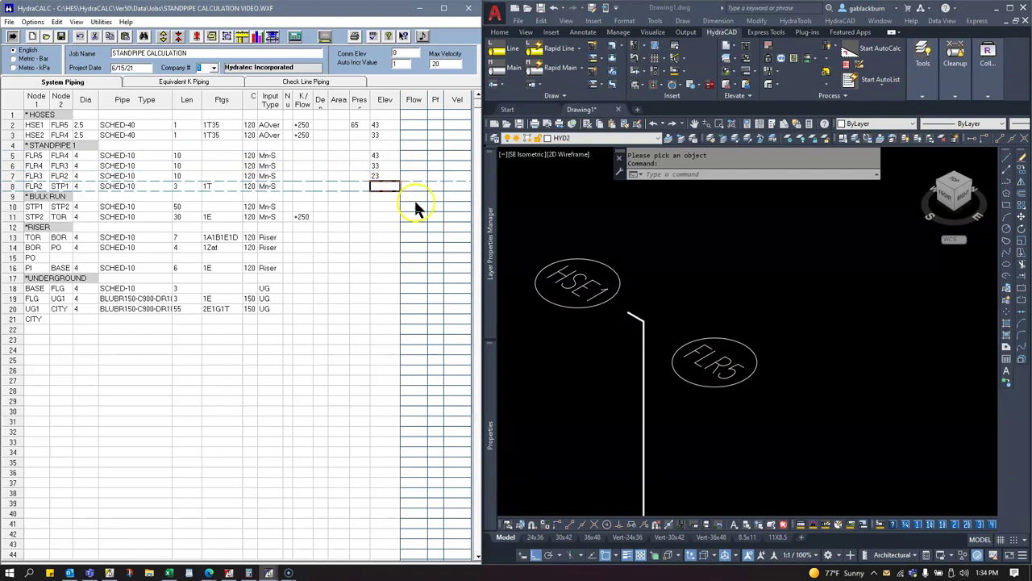
scroll(662, 379, "down", 4)
scroll(646, 395, "up", 3)
scroll(645, 395, "up", 3)
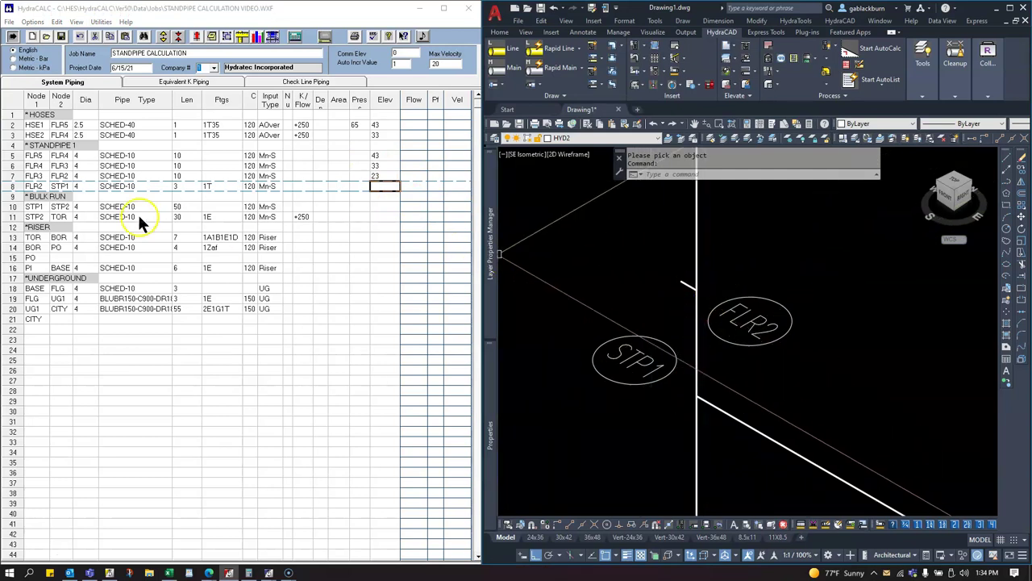
Query the pipe line near FLR2 and convert its 156-inch Z height to 13 feet.
left_click(36, 186)
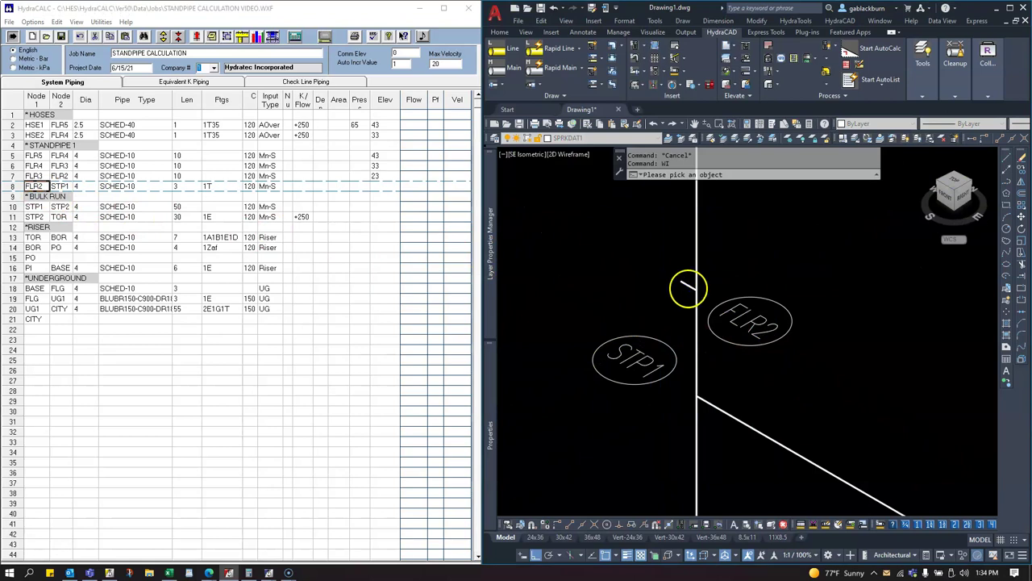
left_click(688, 288)
left_click(692, 280)
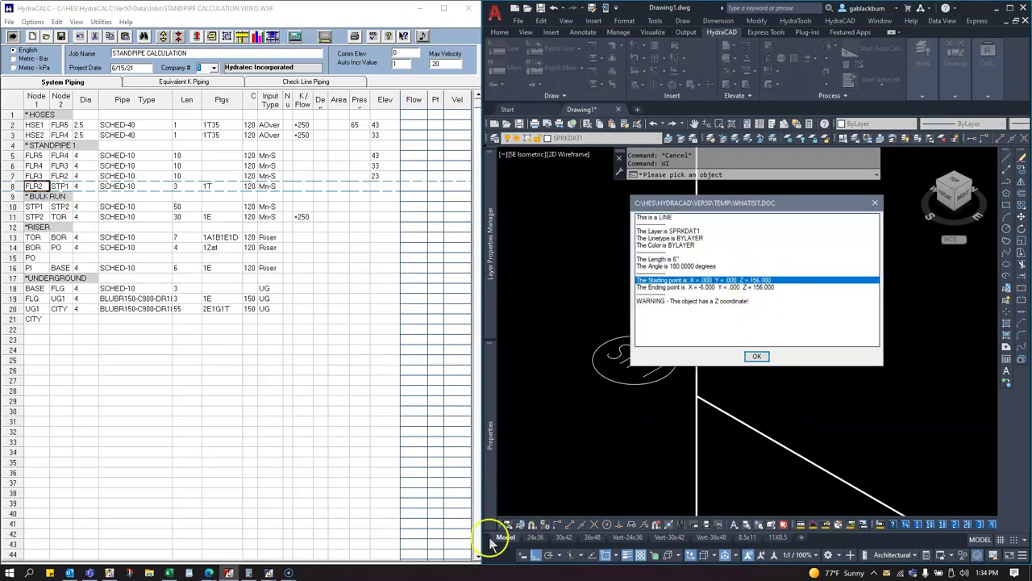
left_click(249, 572)
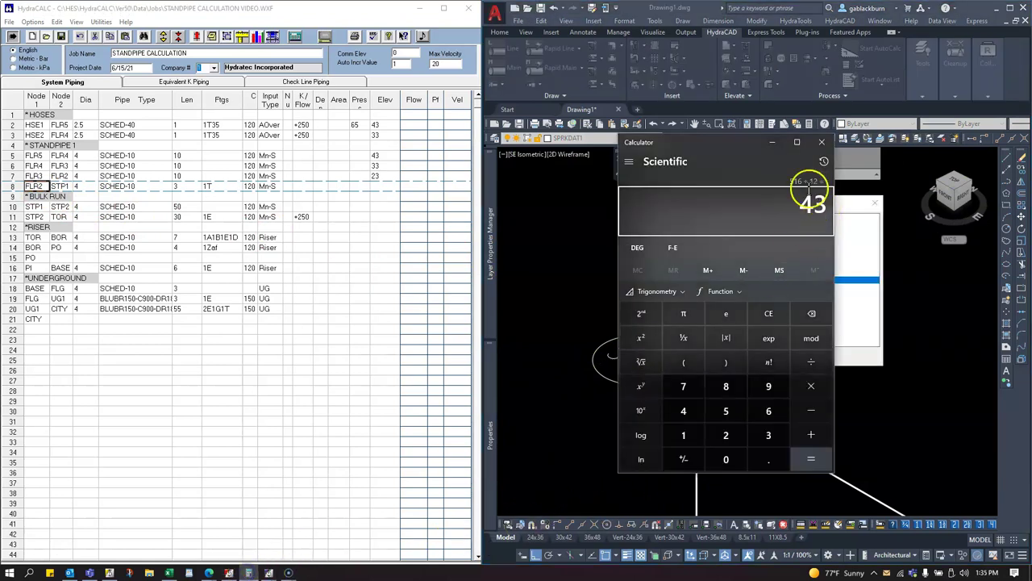
type("153")
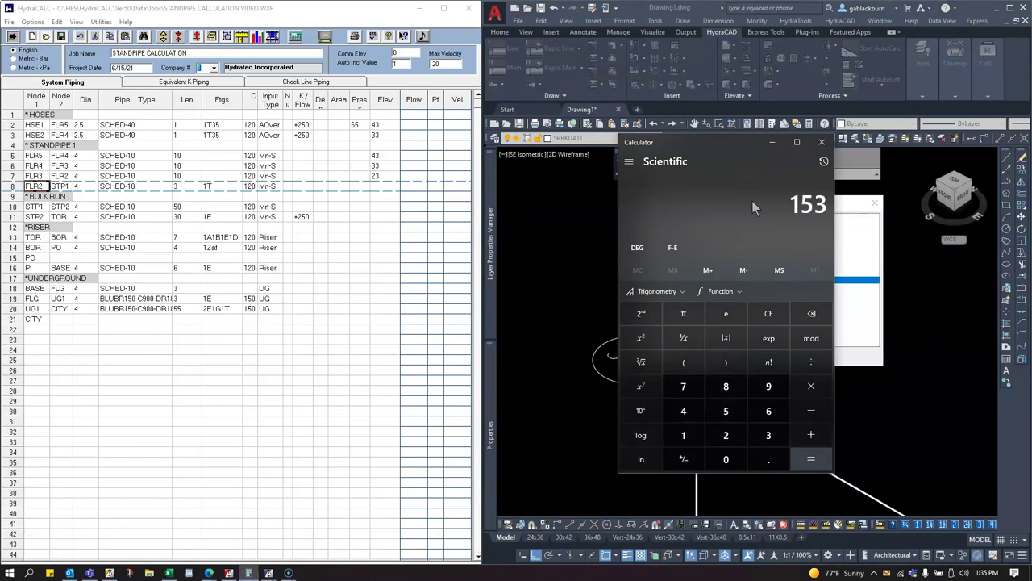
key("BackSpace")
type("6/12")
key("Return")
Enter 13 as the FLR2–STP1 elevation and close the object information report.
left_click(376, 187)
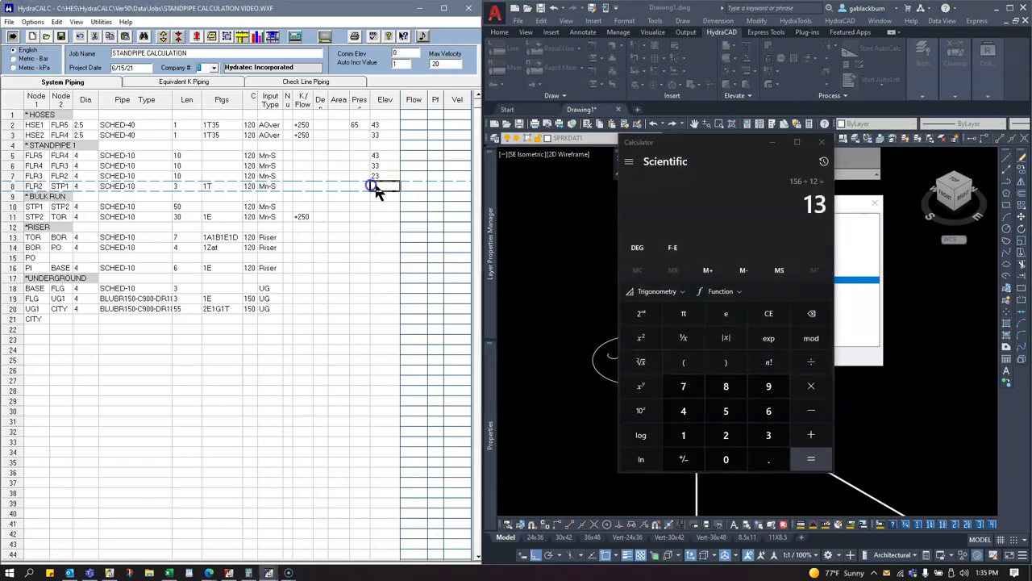
type("13")
key("Return")
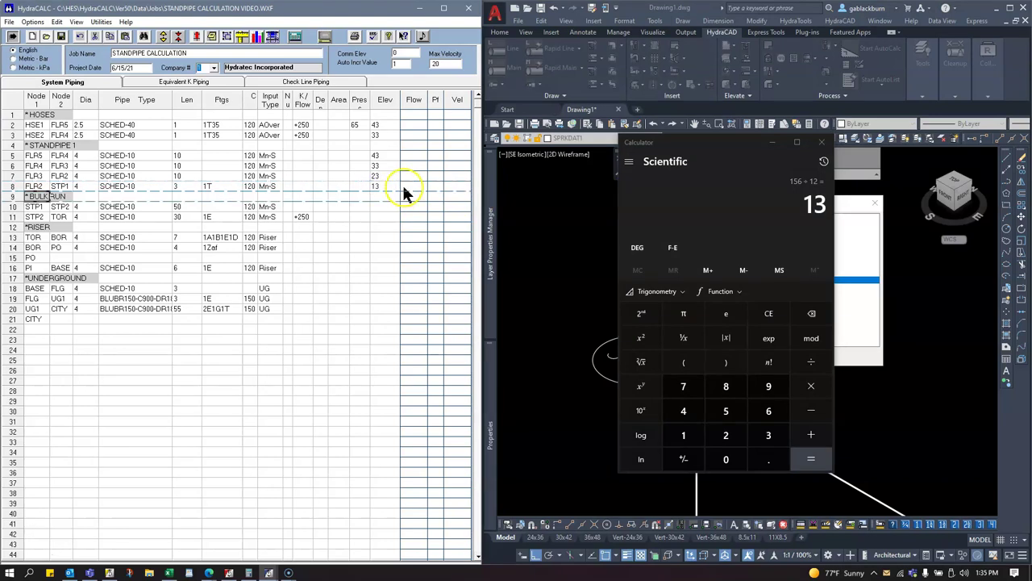
left_click(597, 272)
left_click(753, 354)
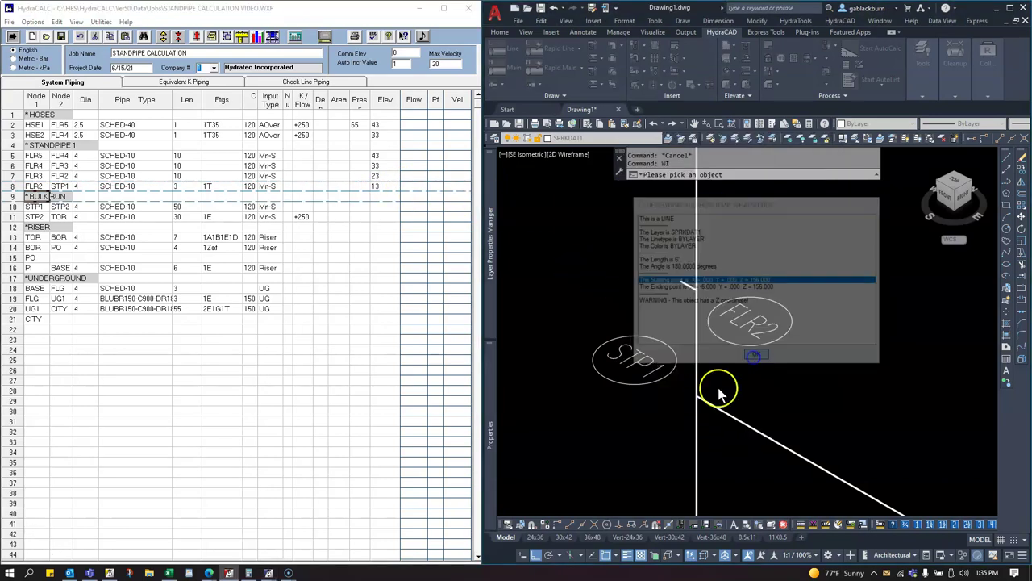
left_click(381, 198)
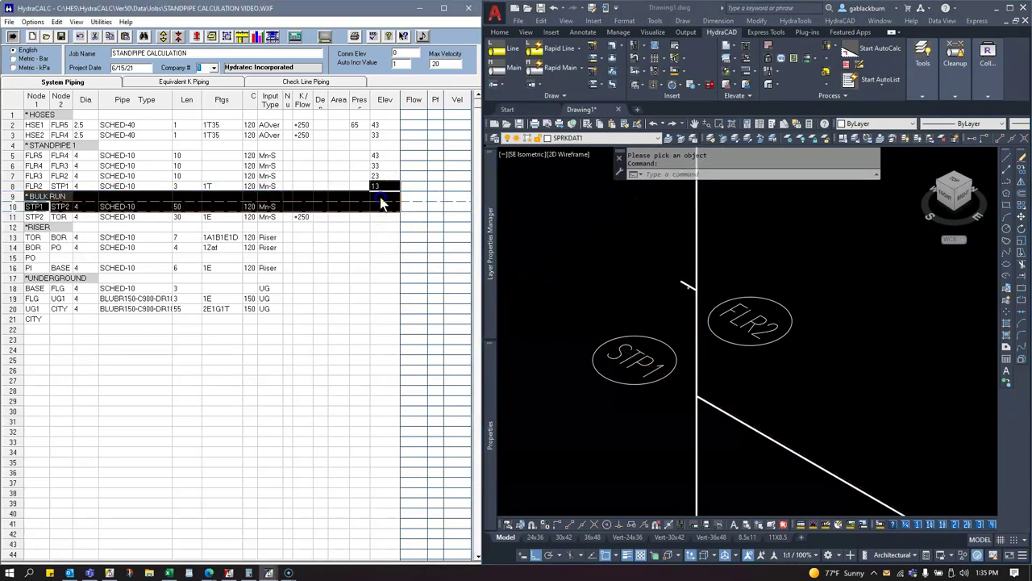
Enter elevation 10 for the STP1–STP2, STP2–TOR and TOR–BOR rows.
left_click(382, 197)
left_click(375, 207)
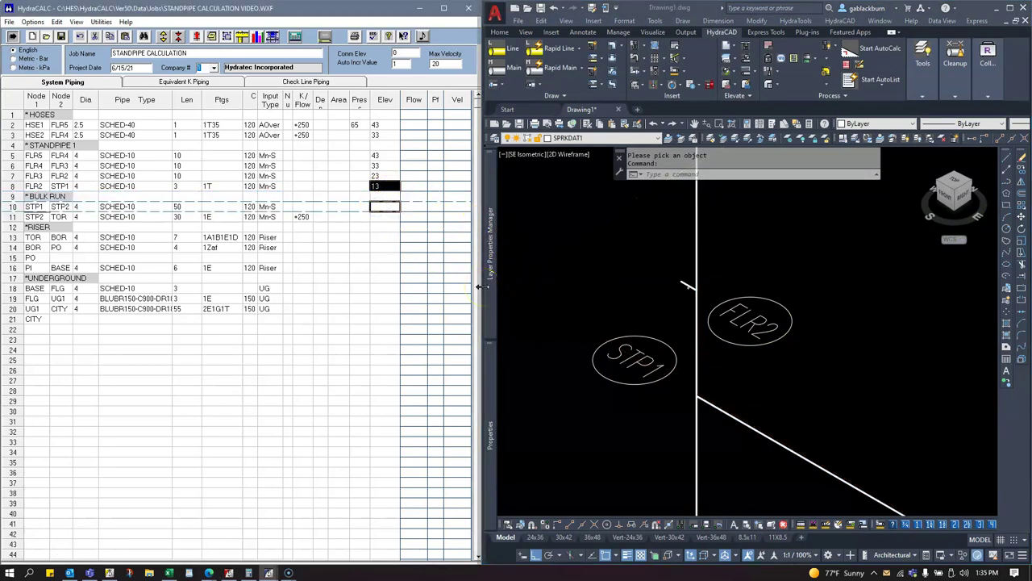
key("Return")
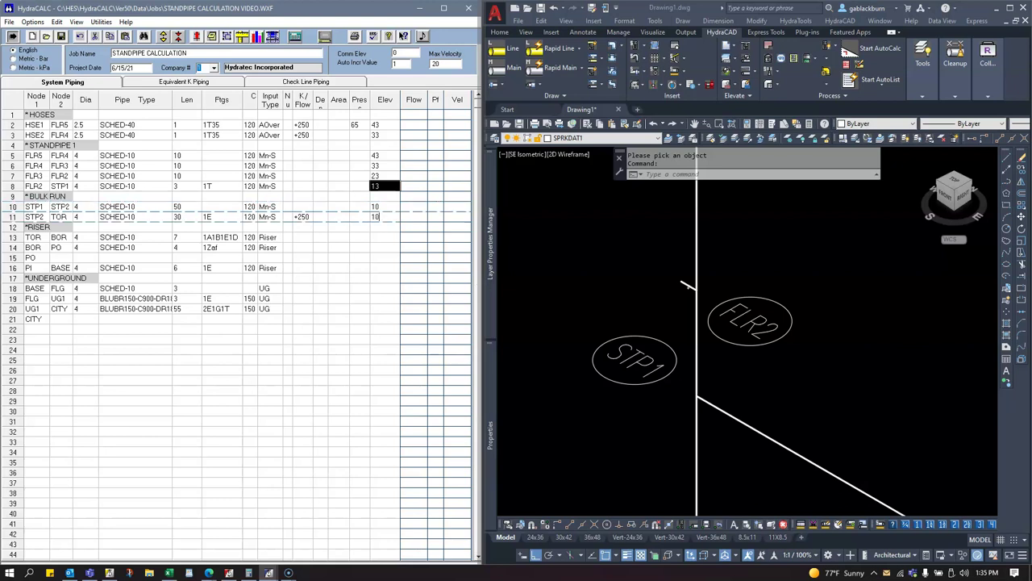
key("Return")
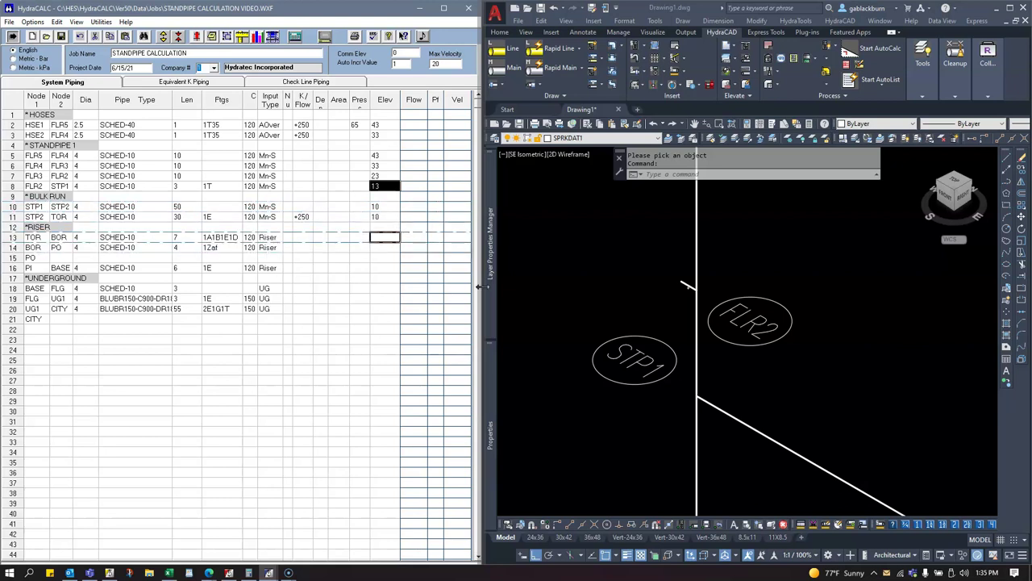
type("10")
key("Return")
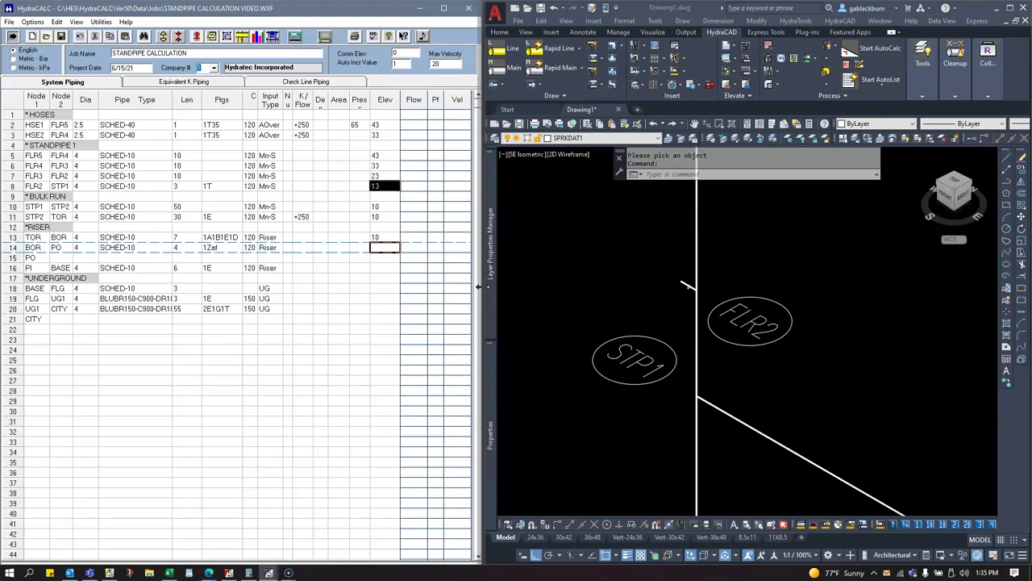
Enter elevation 3 for the BOR–PO, PO, P1 and BASE rows.
key("Return")
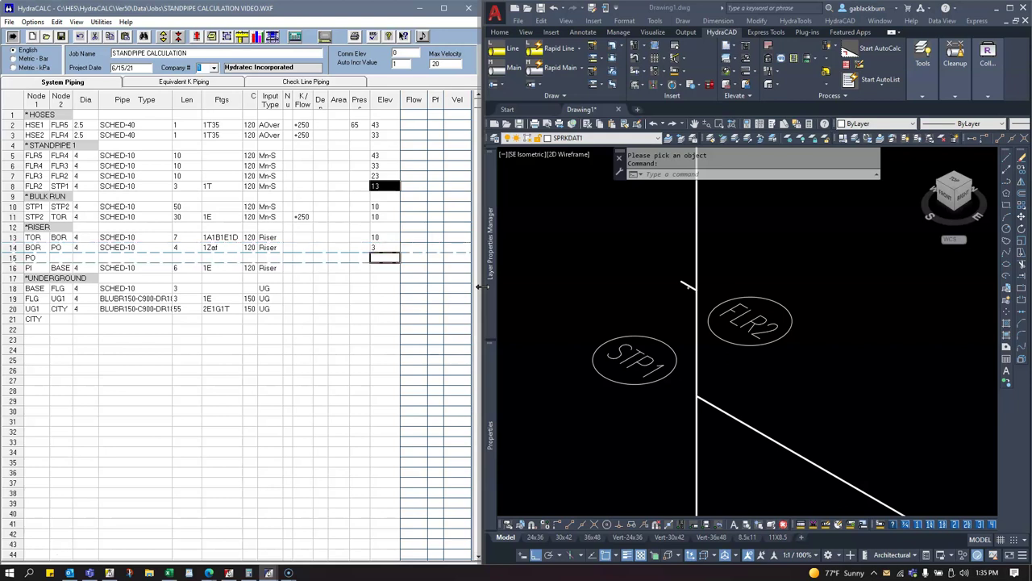
key("Return")
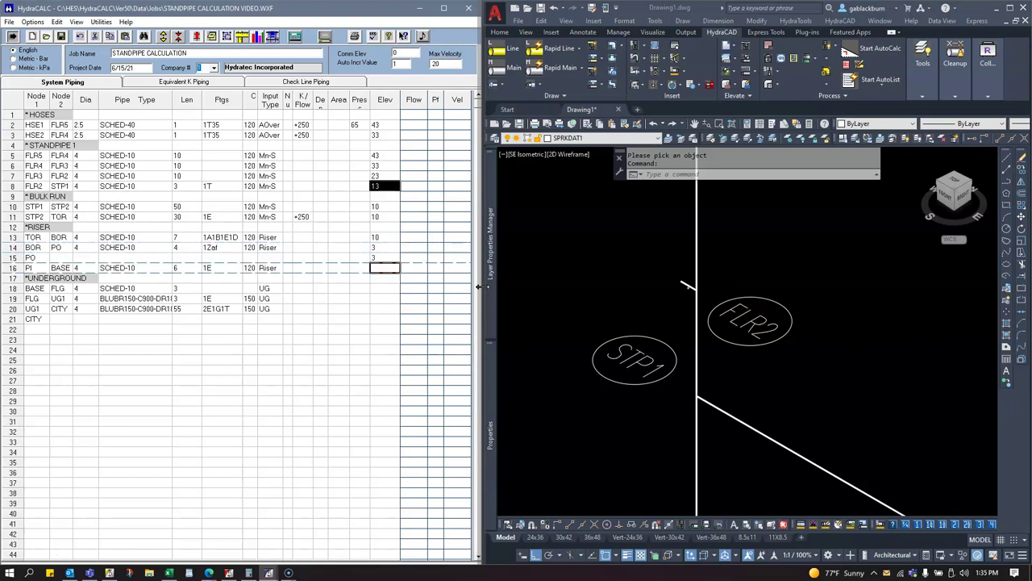
type("3")
key("Return")
type("3")
key("Return")
Set the FLG elevation to 0 and the UG1 elevation to -3.
left_click(613, 292)
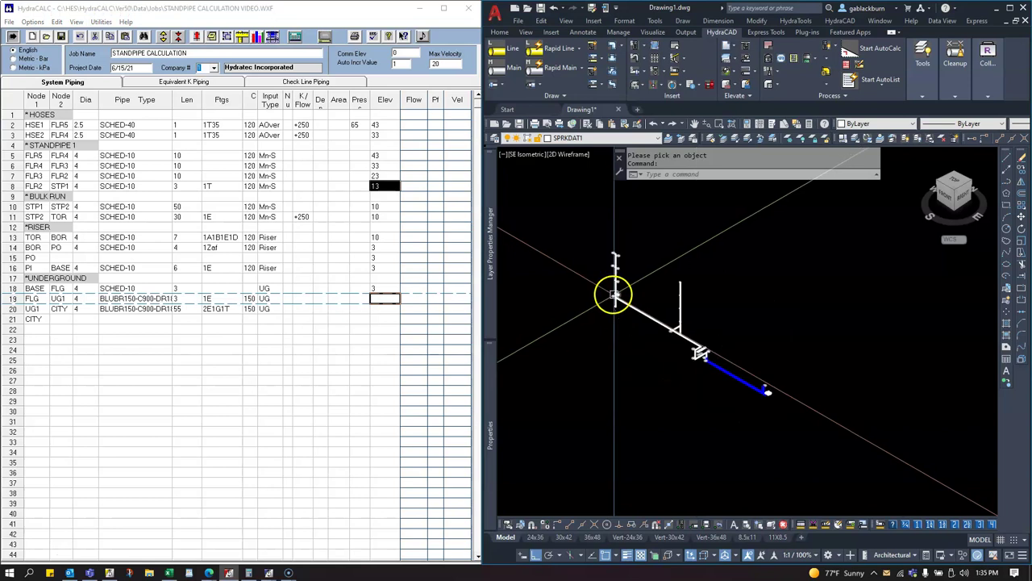
scroll(760, 379, "up", 5)
scroll(749, 346, "down", 2)
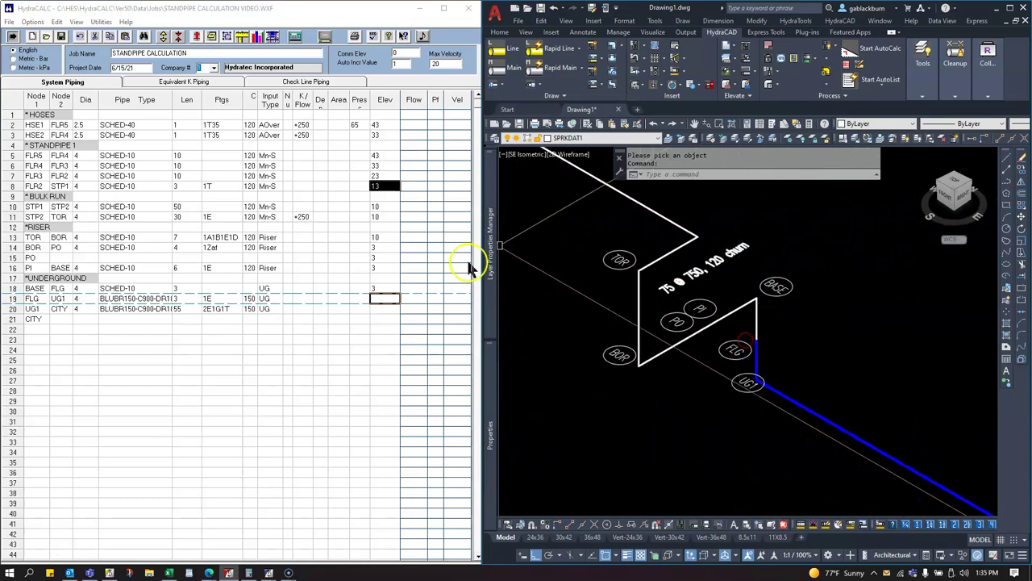
left_click(384, 300)
type("0")
key("Return")
type("-3")
key("Return")
Inspect the vertical line at the CITY node with WI to read its Z heights.
left_click(382, 318)
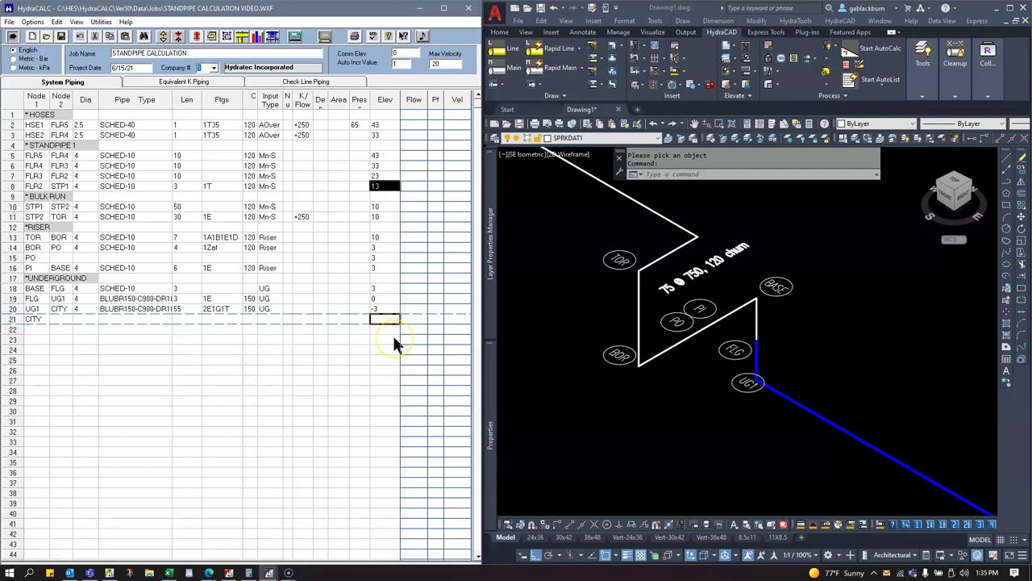
scroll(703, 362, "down", 3)
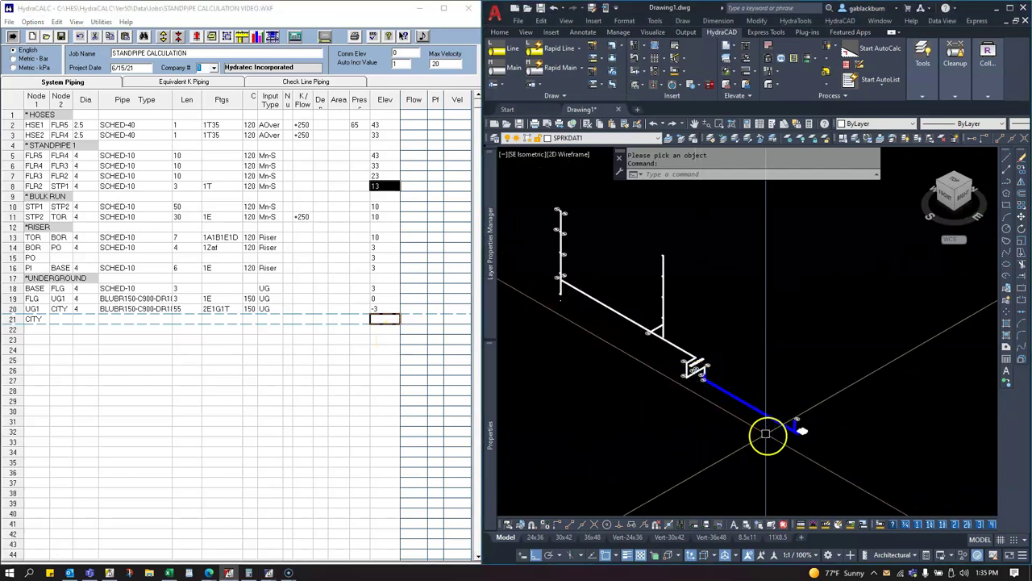
scroll(760, 438, "up", 6)
type("WI")
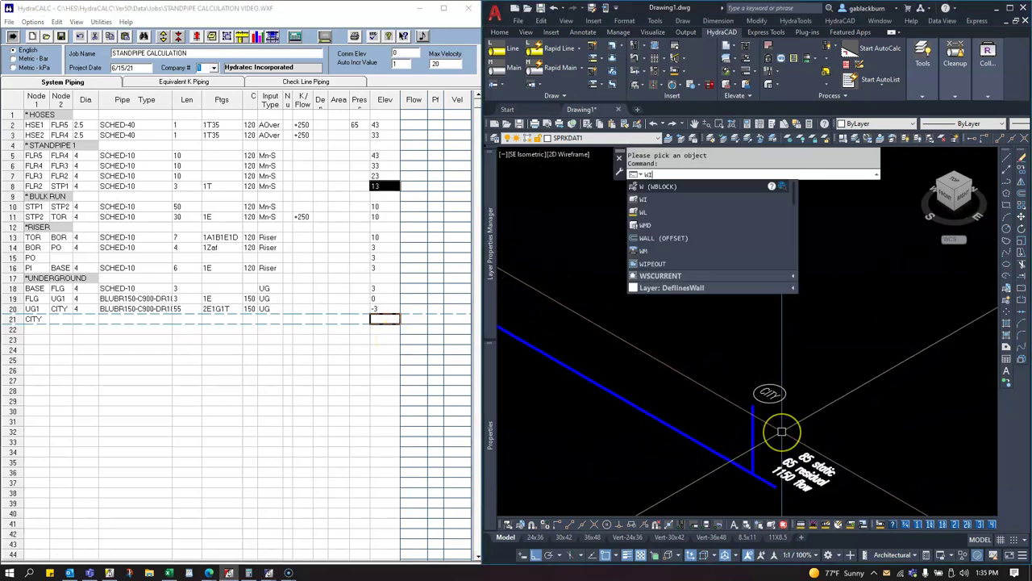
key("Return")
left_click(753, 439)
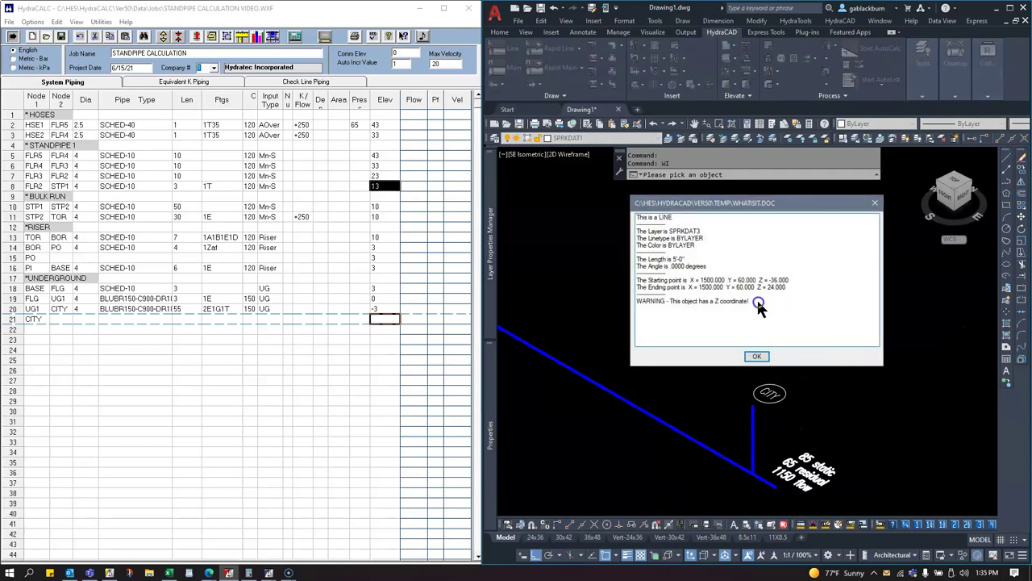
left_click(779, 284)
left_click(757, 355)
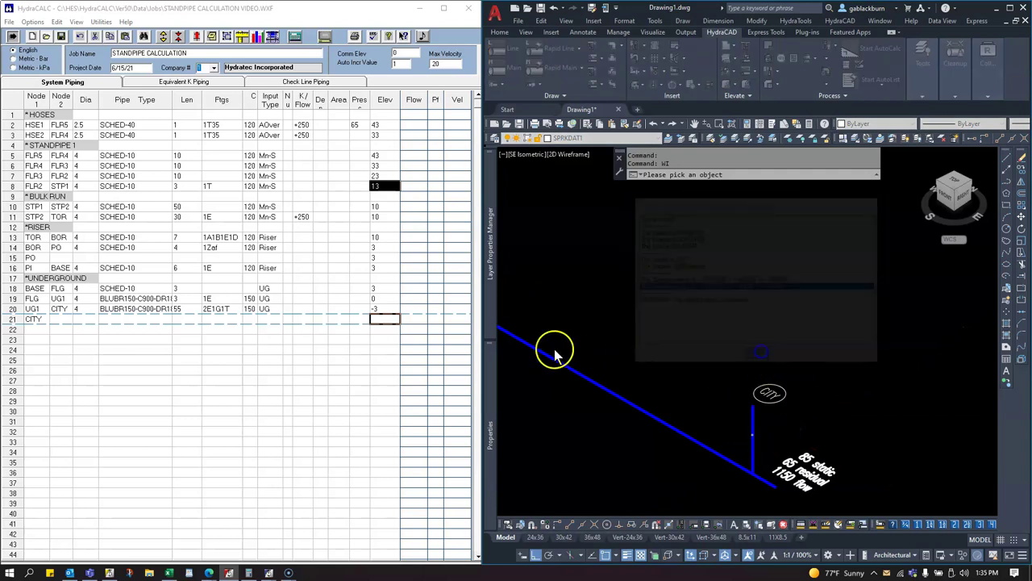
Enter elevation 2 for the CITY row.
left_click(380, 320)
mouse_move(490, 253)
type("2")
left_click(321, 288)
left_click(343, 268)
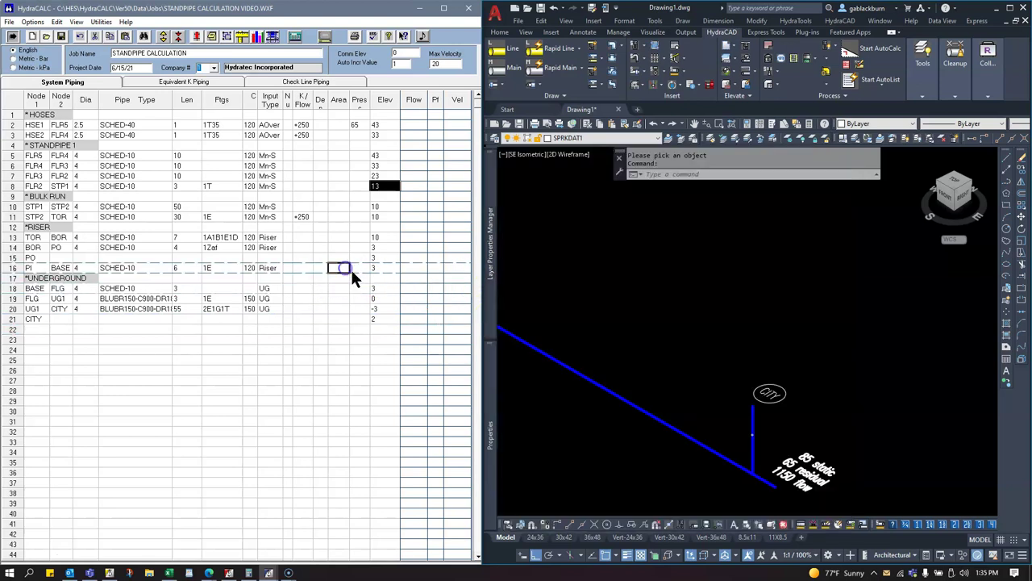
Rebuild the piping data from the drawing and zoom to the whole pipe riser.
left_click(59, 36)
left_click(553, 299)
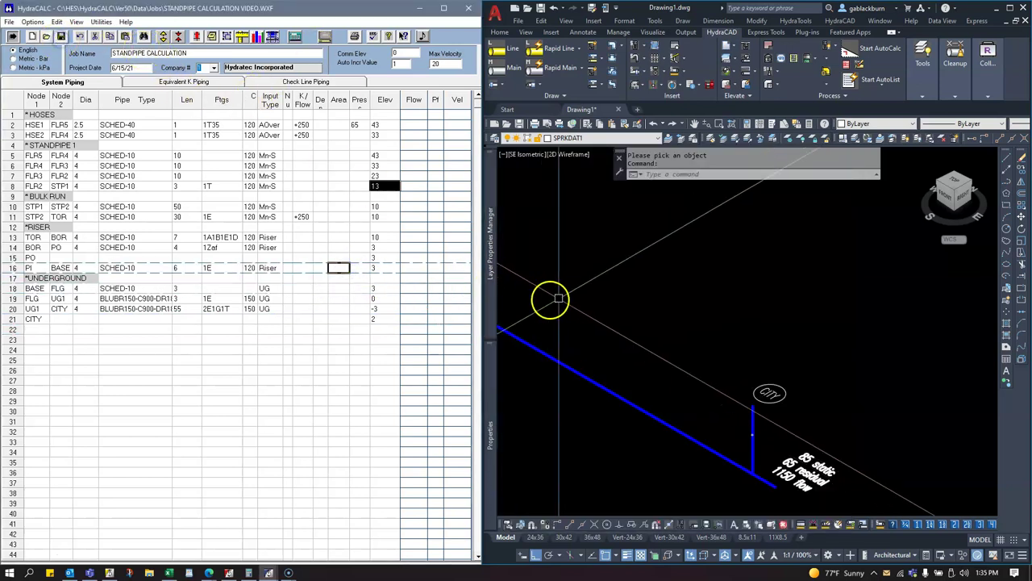
left_click(542, 255)
left_click_drag(542, 255, 717, 339)
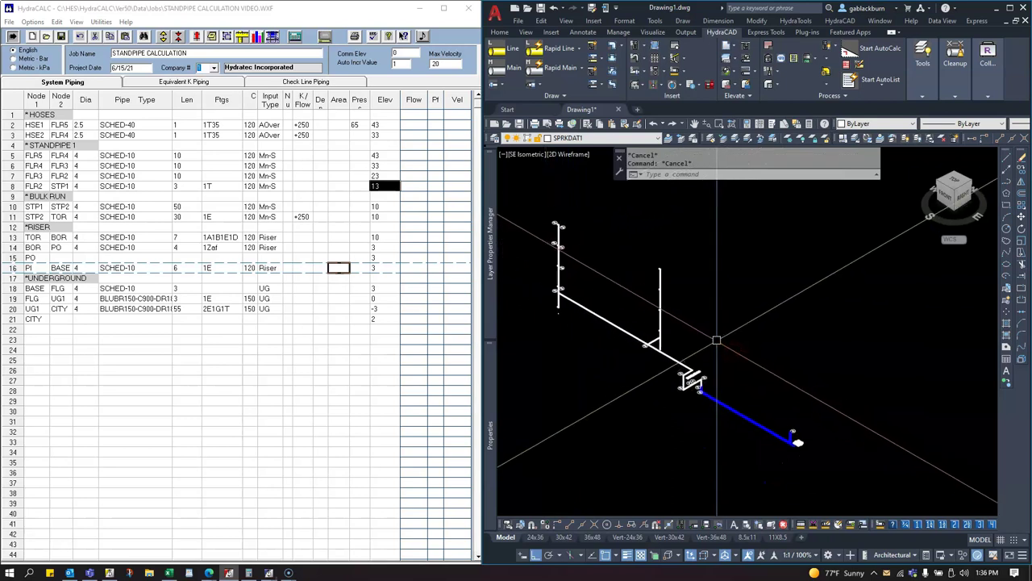
type("p")
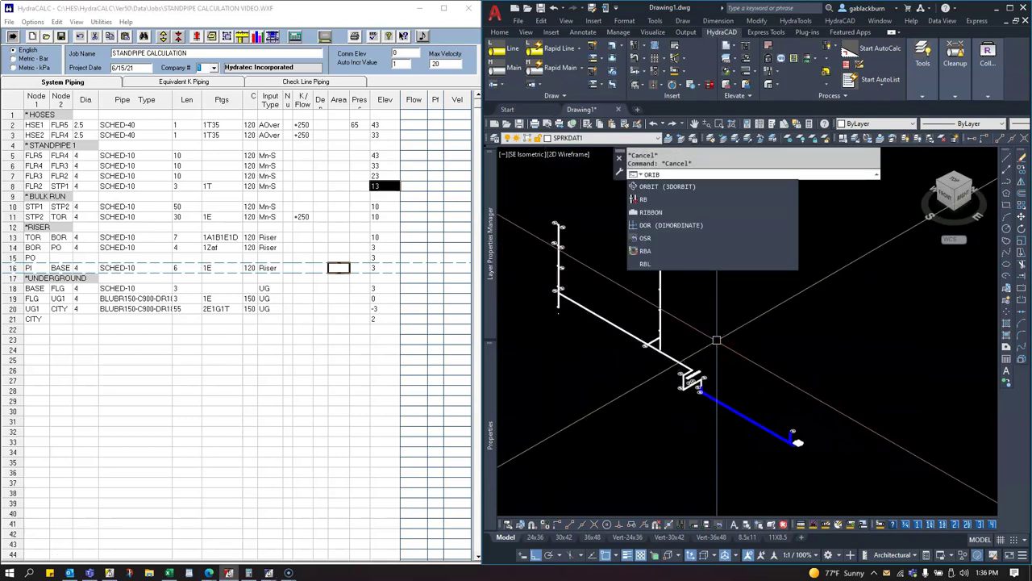
type("bit")
key("Return")
left_click_drag(669, 334, 573, 316)
scroll(669, 334, "up", 2)
scroll(745, 295, "up", 2)
scroll(844, 258, "up", 2)
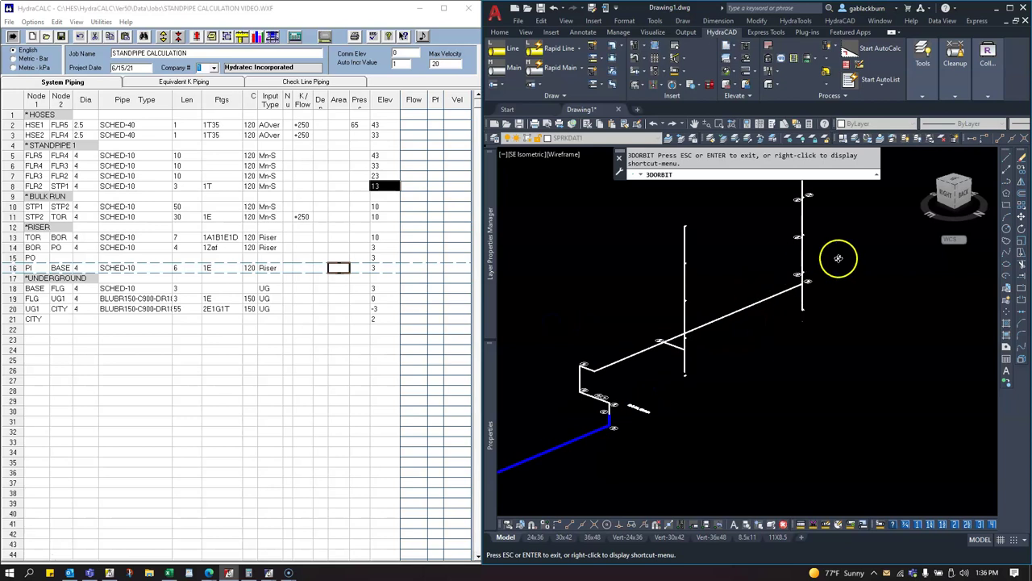
scroll(782, 255, "up", 2)
left_click_drag(763, 266, 683, 387)
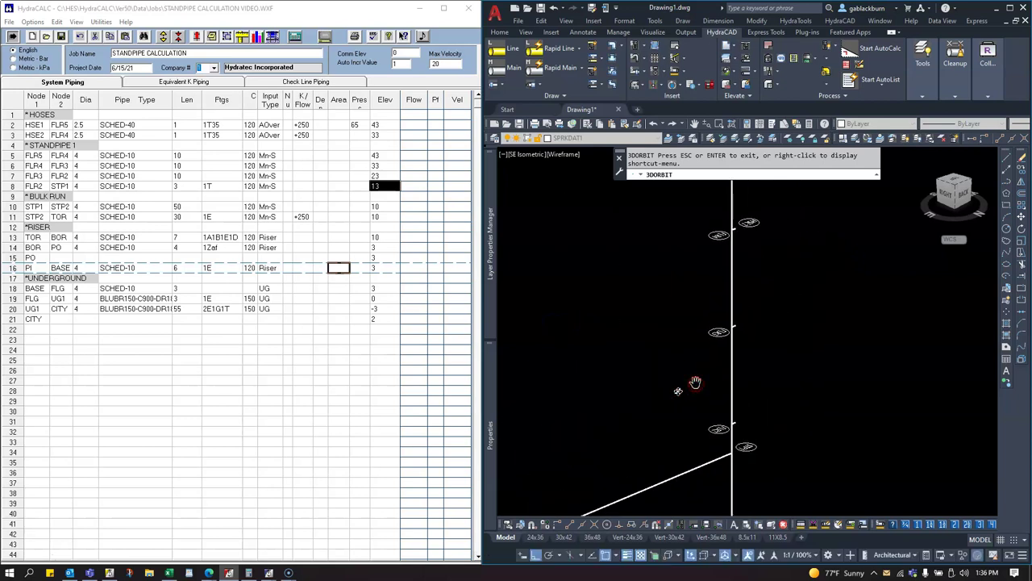
left_click_drag(697, 246, 807, 337)
scroll(864, 379, "down", 2)
left_click_drag(863, 380, 648, 302)
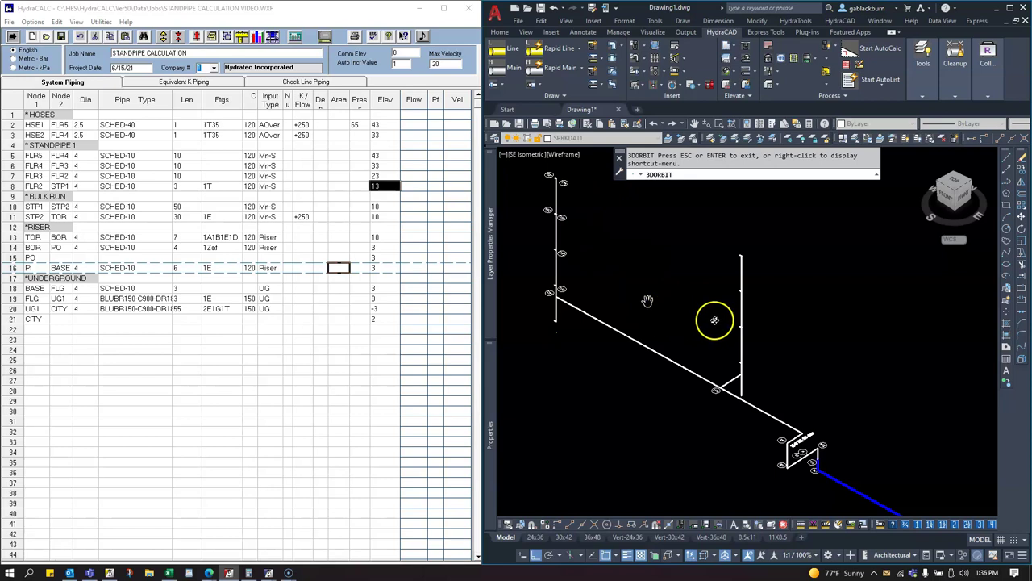
scroll(691, 357, "down", 3)
scroll(649, 301, "down", 1)
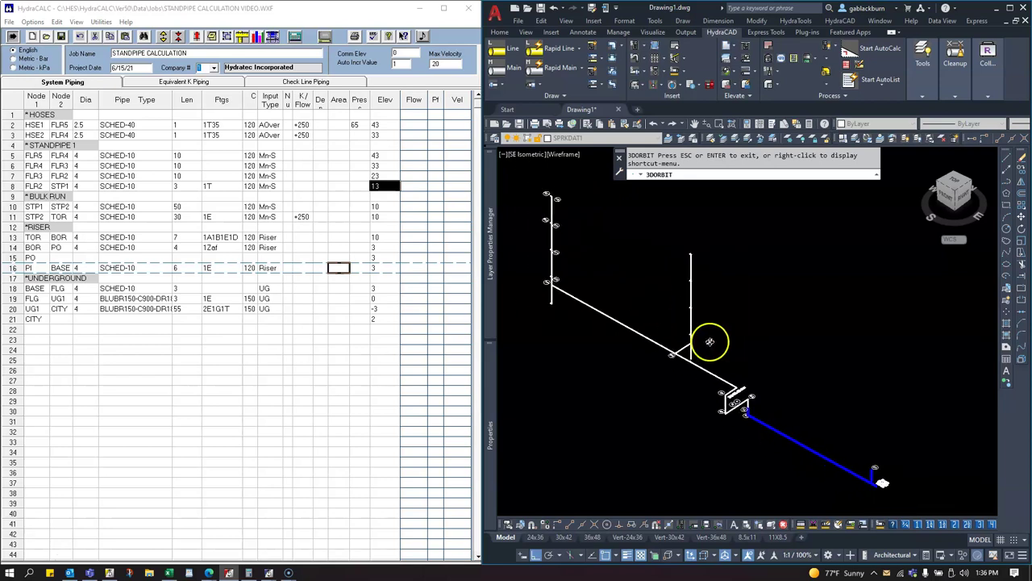
key("Escape")
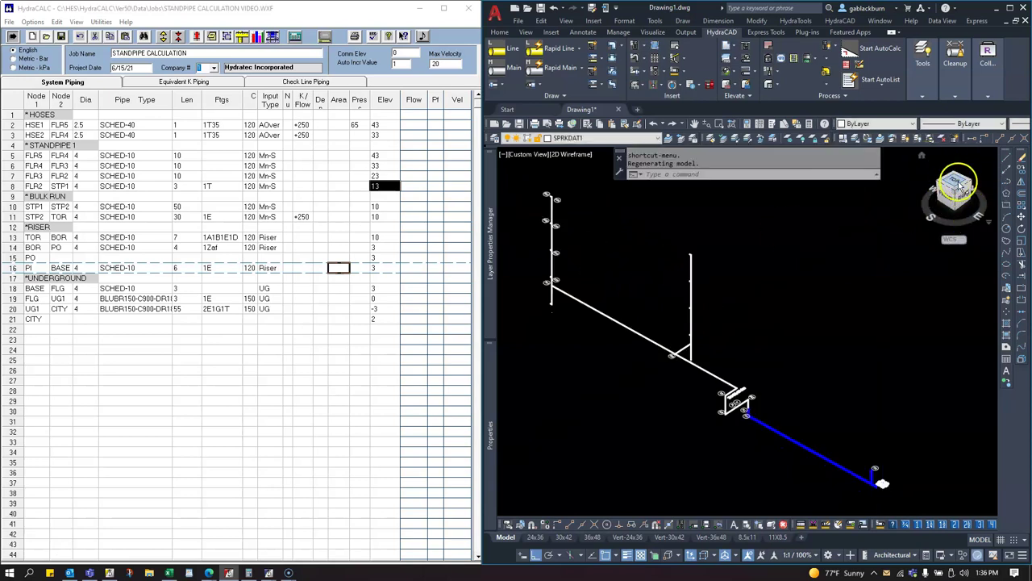
left_click(955, 187)
left_click(964, 201)
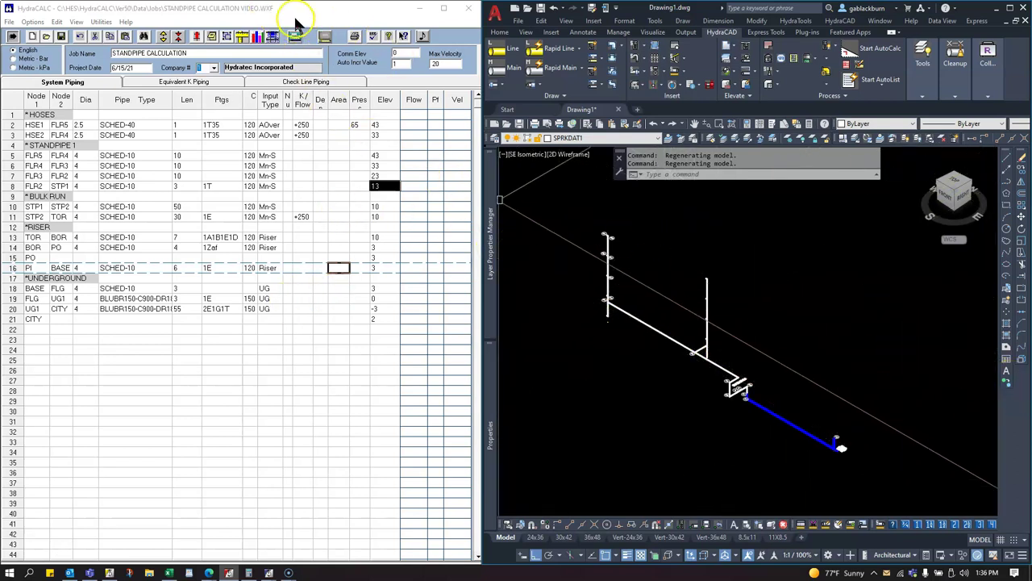
Save the job file.
scroll(830, 443, "up", 5)
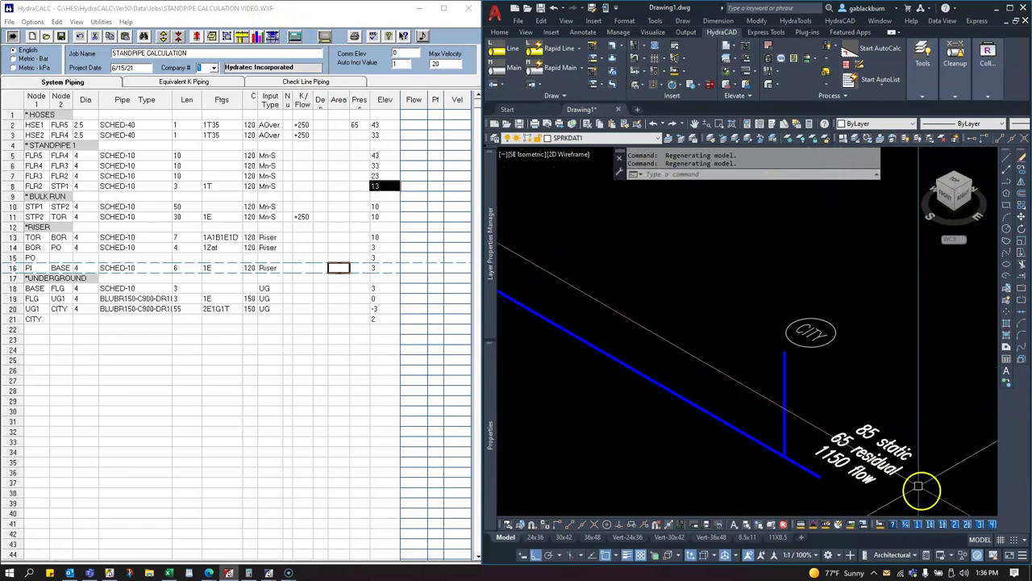
scroll(922, 487, "up", 2)
scroll(701, 338, "up", 2)
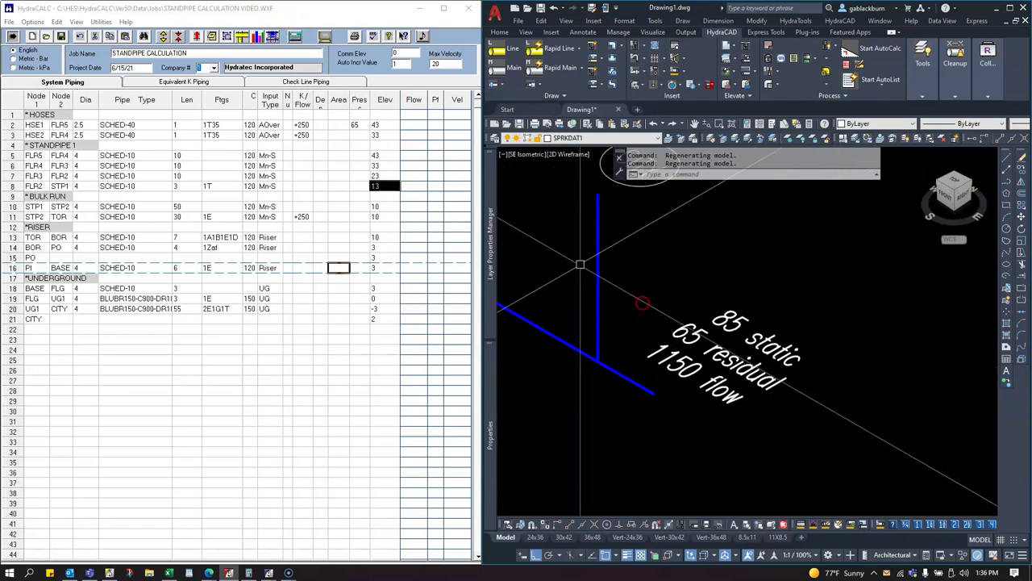
left_click(161, 277)
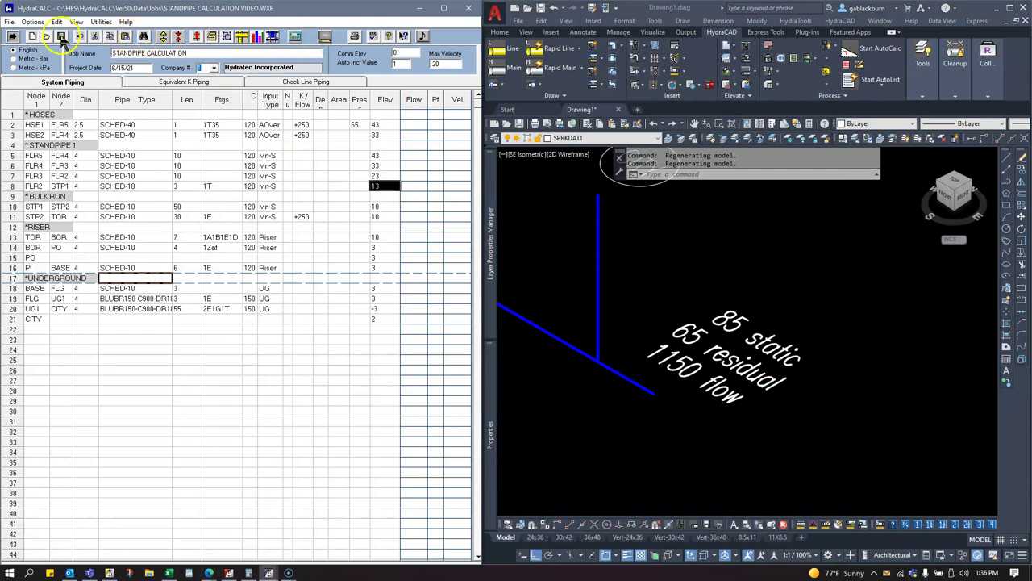
left_click(251, 35)
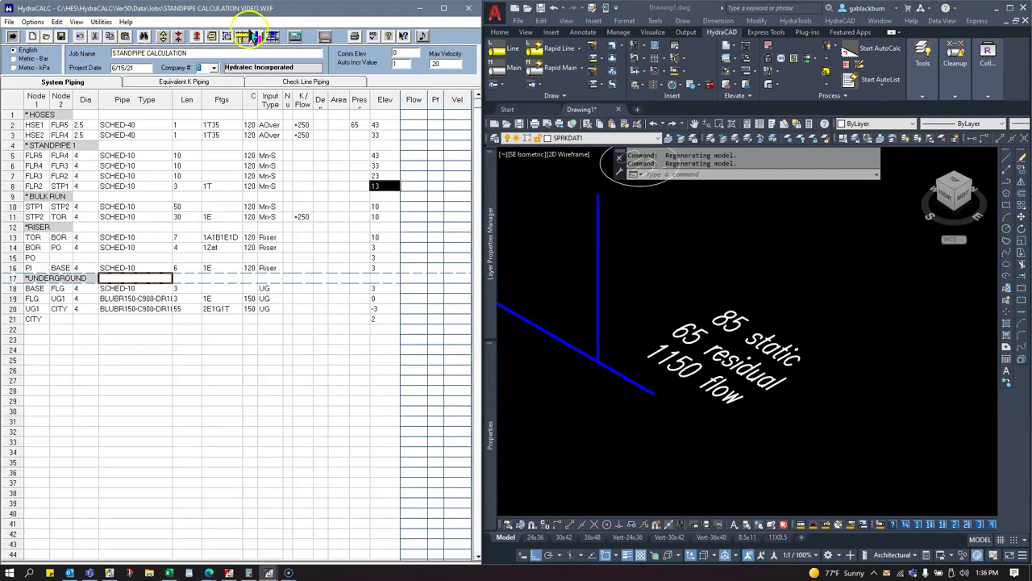
Make Supply 1 a City supply at node CITY: 85 static, 65 residual, 1150 flow.
left_click(196, 37)
left_click_drag(230, 222, 289, 186)
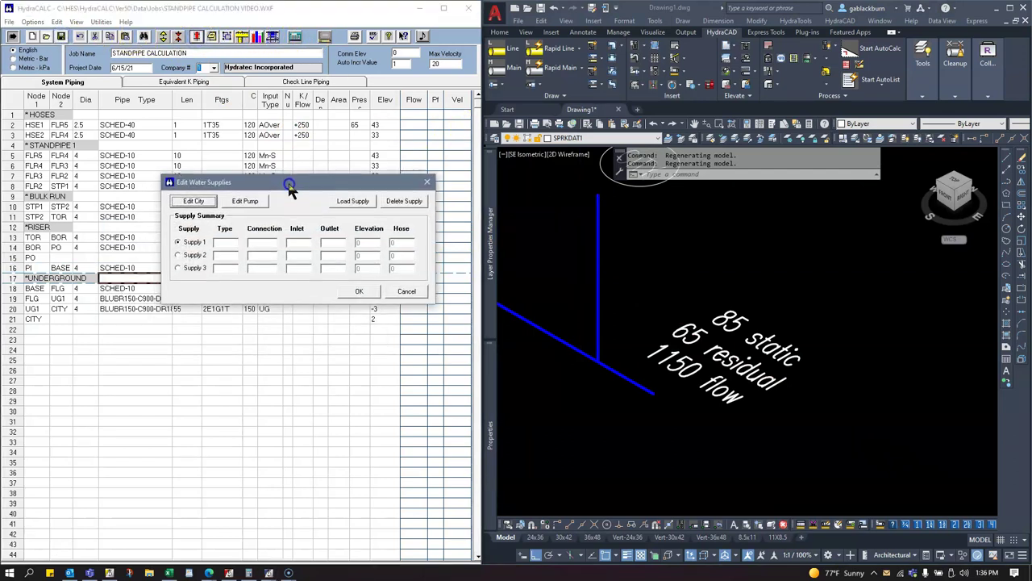
left_click(185, 201)
left_click(291, 214)
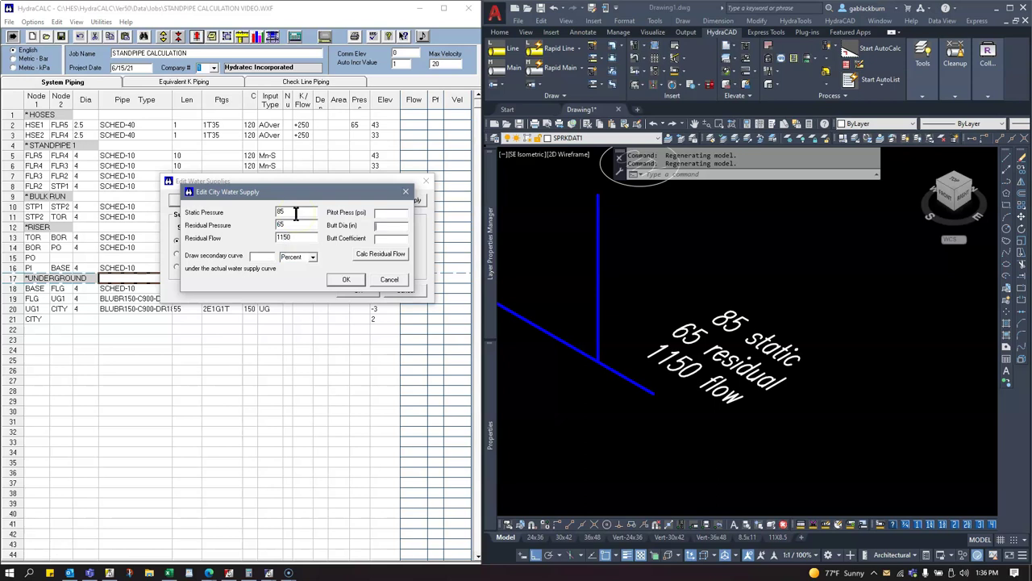
key("Tab")
key("Return")
type("CITY")
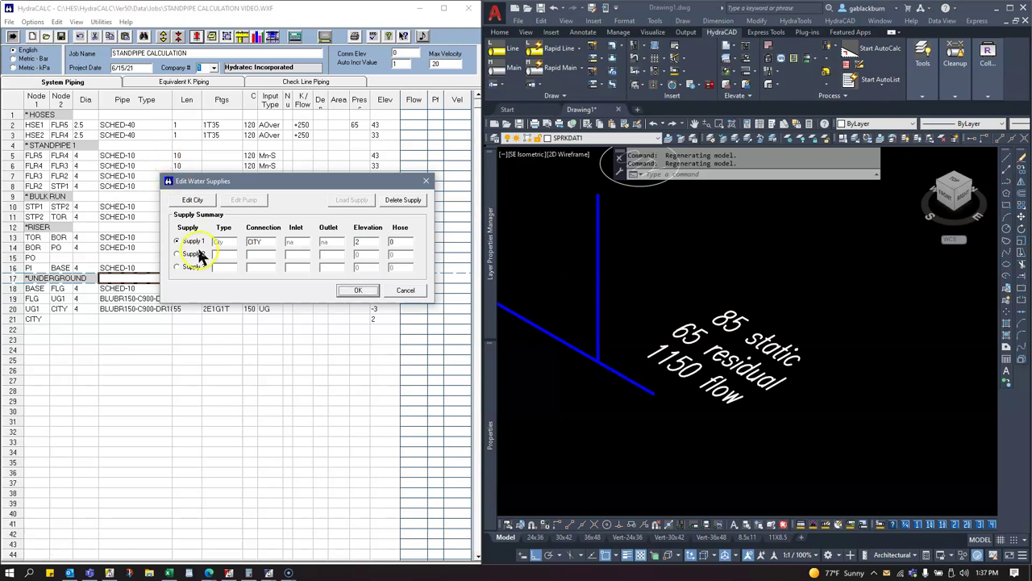
left_click(652, 281)
Make Supply 2 a pump rated 75 psi at 750 flow, 120% churn, with an NFPA curve.
scroll(651, 282, "down", 3)
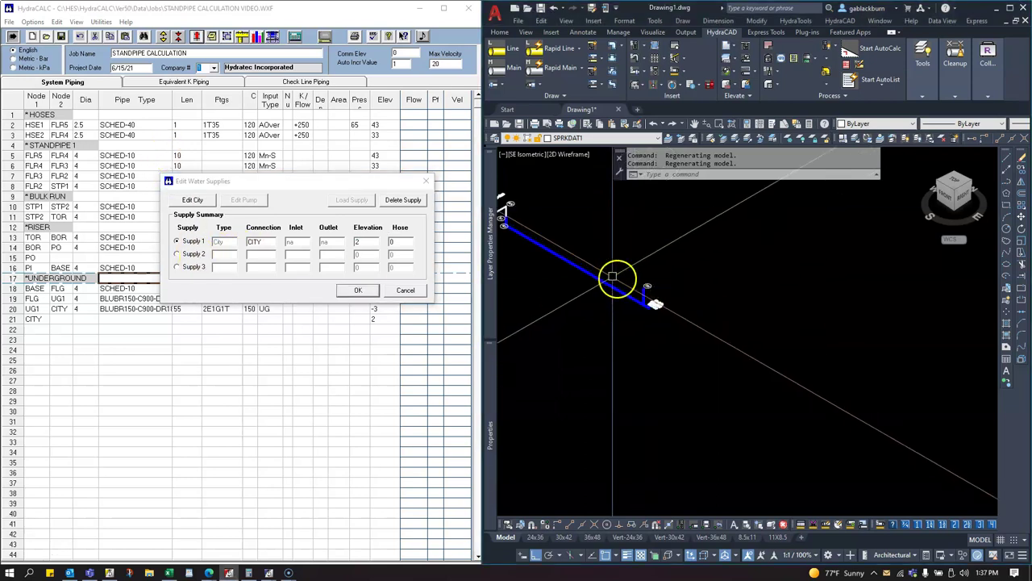
scroll(684, 299, "up", 5)
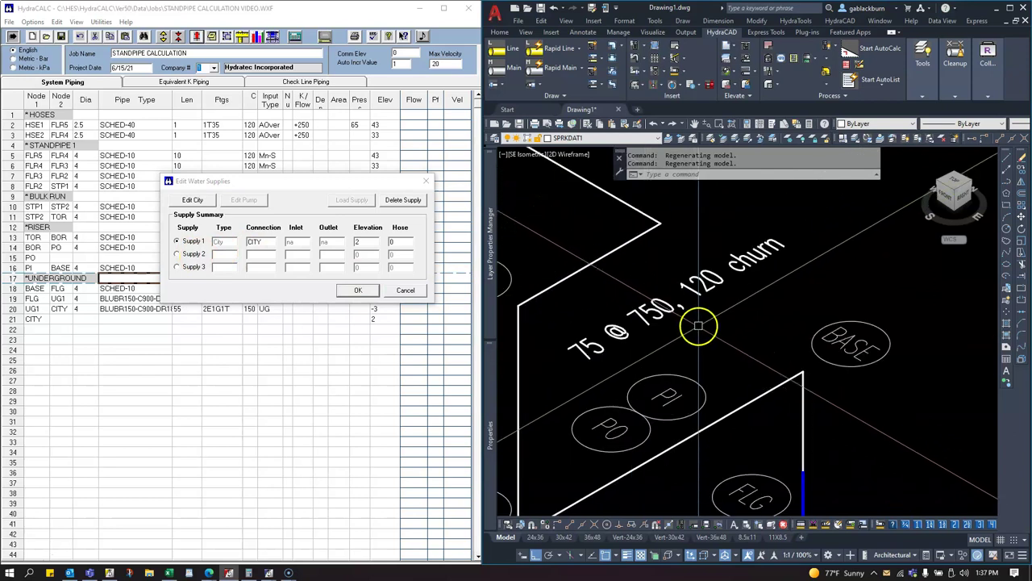
left_click(192, 254)
left_click(251, 201)
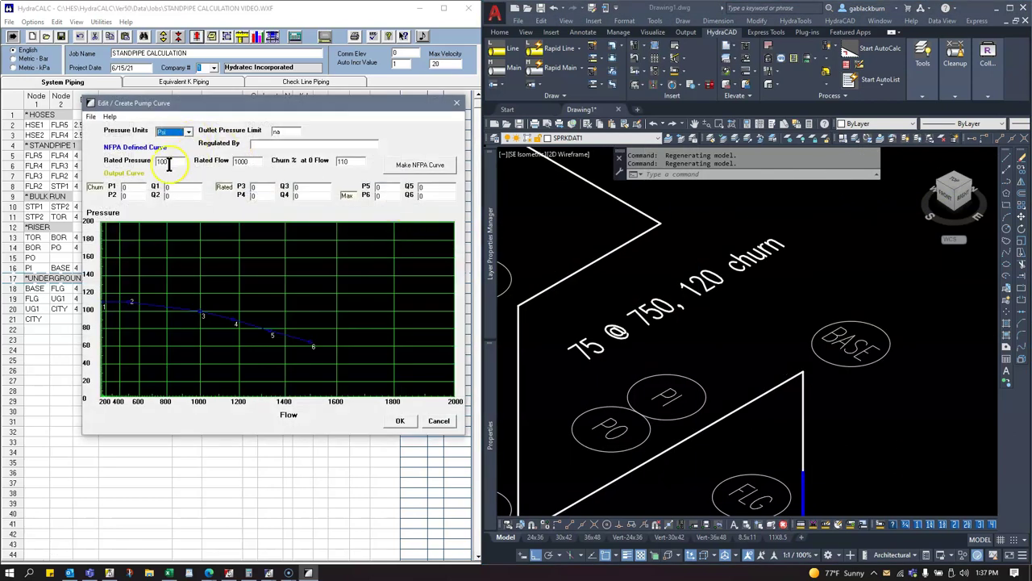
left_click(176, 162)
type("75")
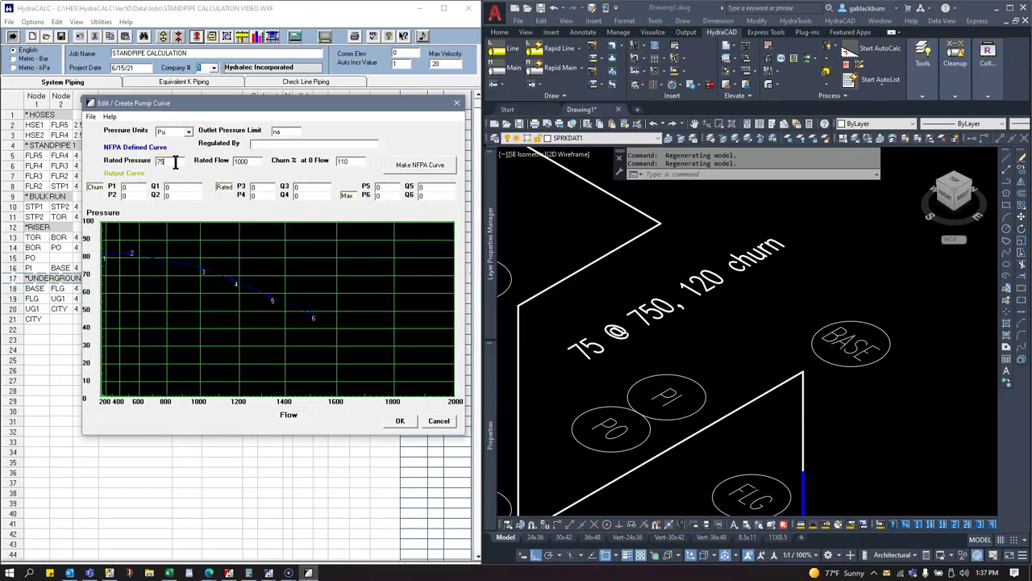
type("750")
type("120")
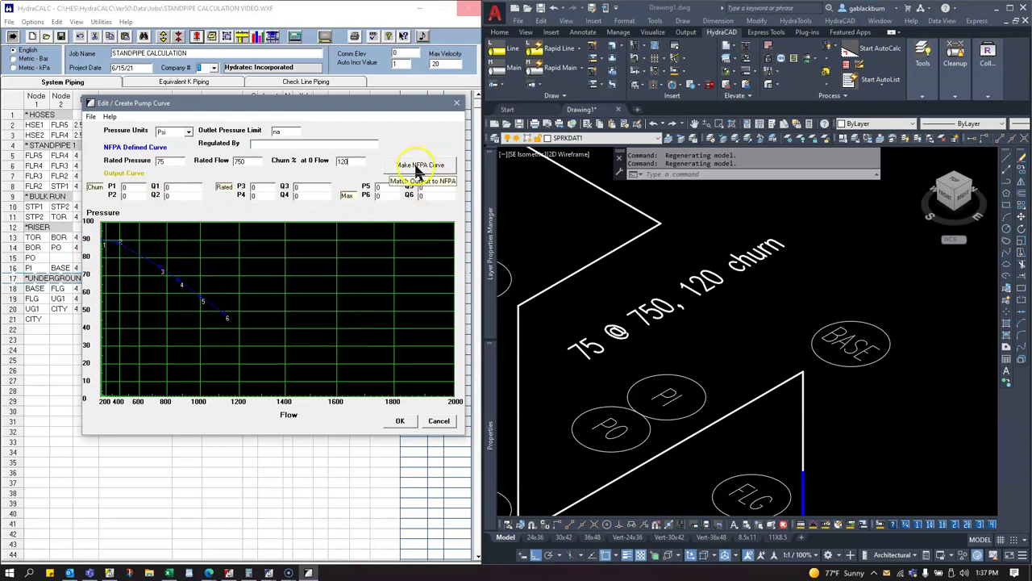
left_click(442, 169)
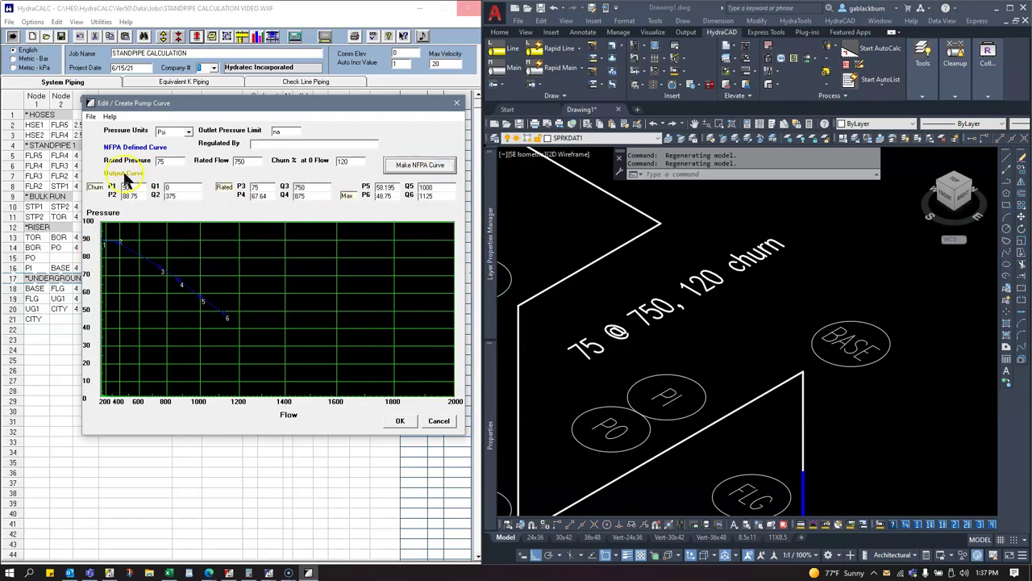
left_click(400, 421)
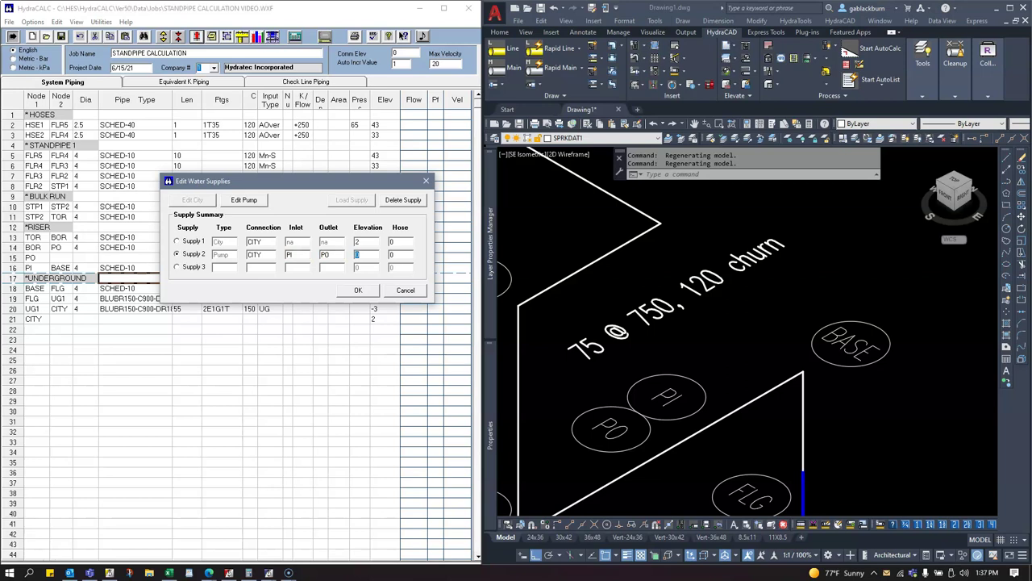
left_click(348, 290)
Float the sheet window and run the data check, which reports a missing C-factor.
left_click(184, 309)
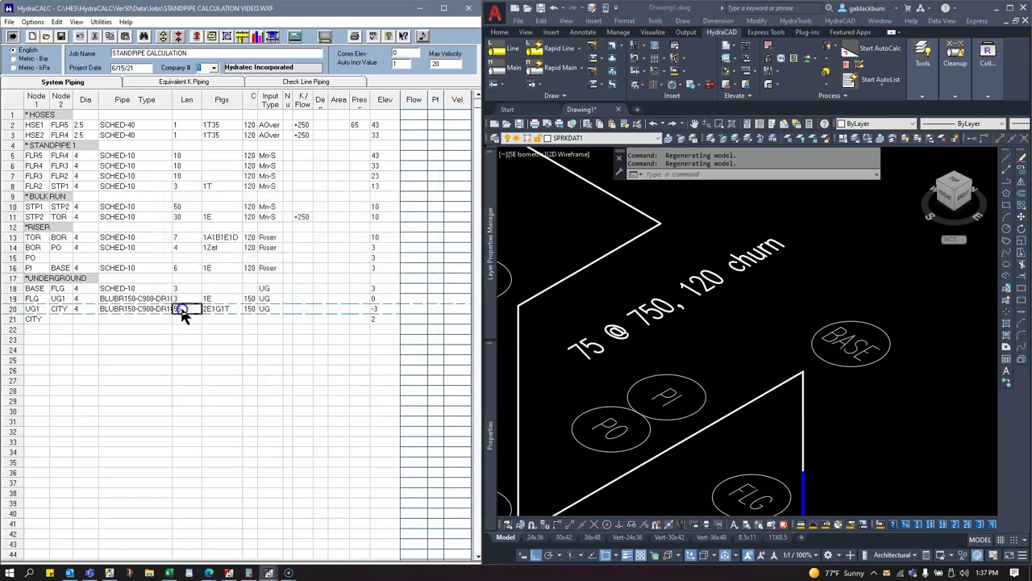
left_click_drag(334, 11, 550, 62)
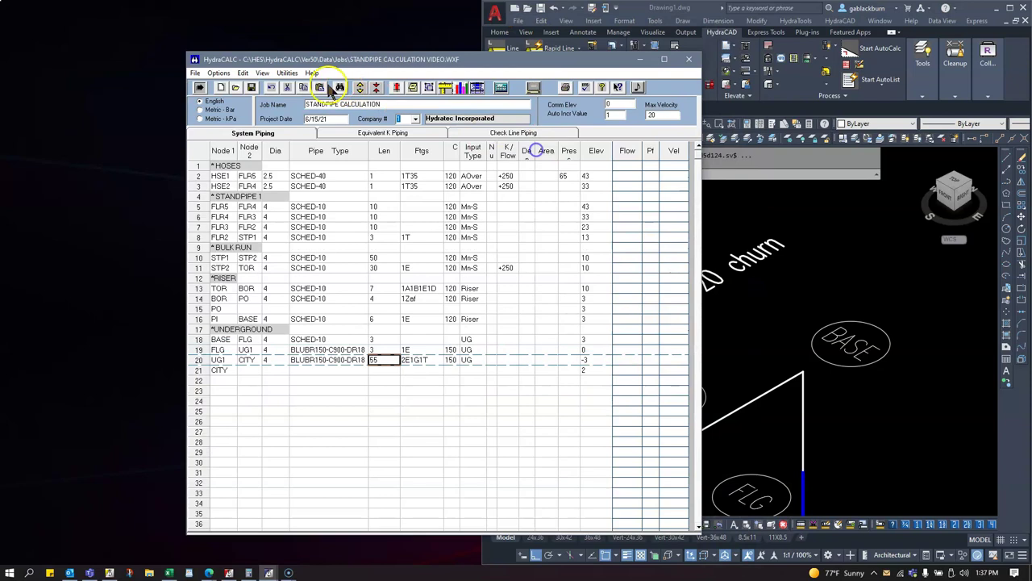
left_click(501, 88)
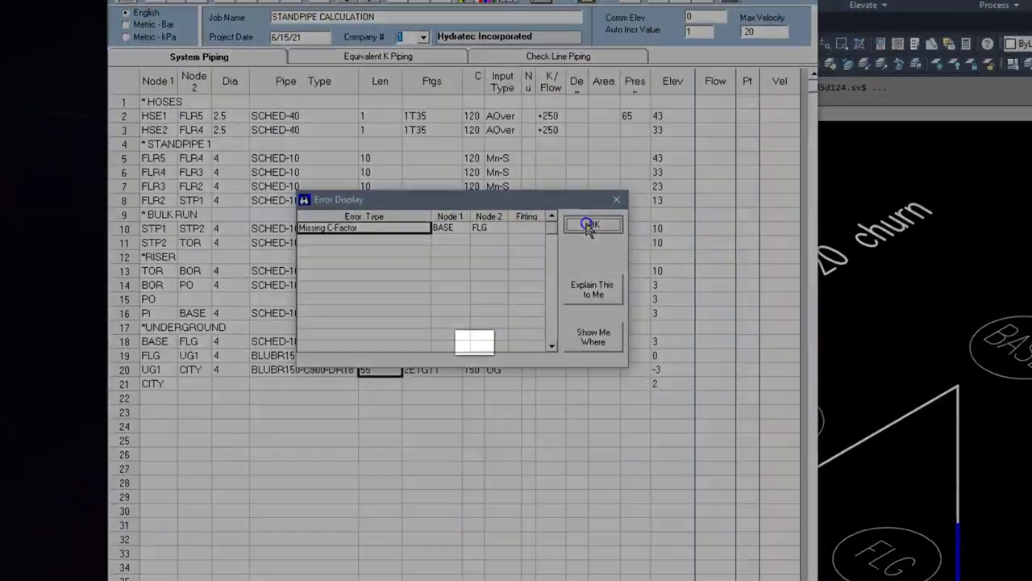
left_click(539, 255)
Widen the sheet to show all columns and review the 120 and 150 C-factors.
left_click(570, 268)
left_click(726, 90)
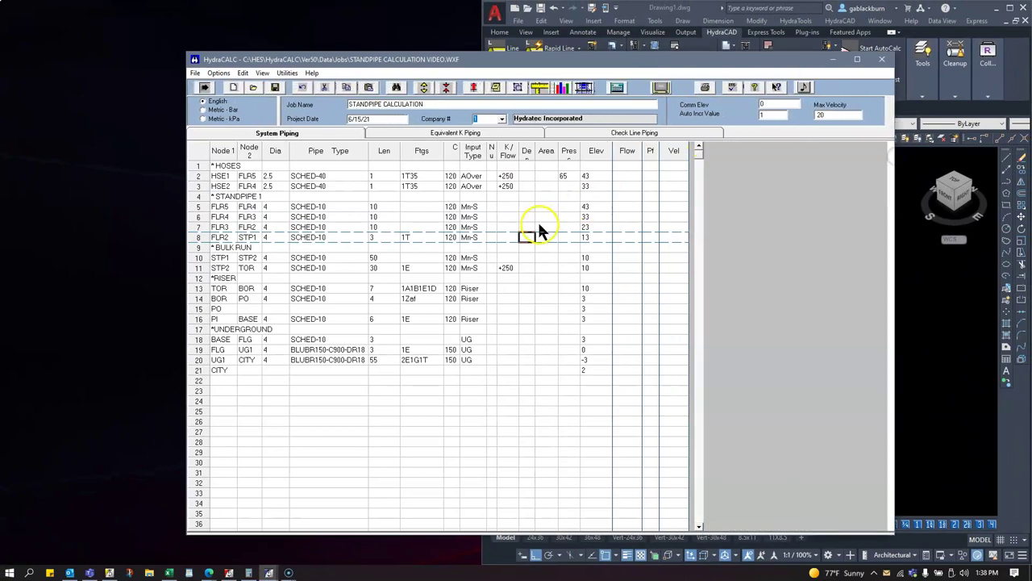
left_click_drag(702, 185, 894, 190)
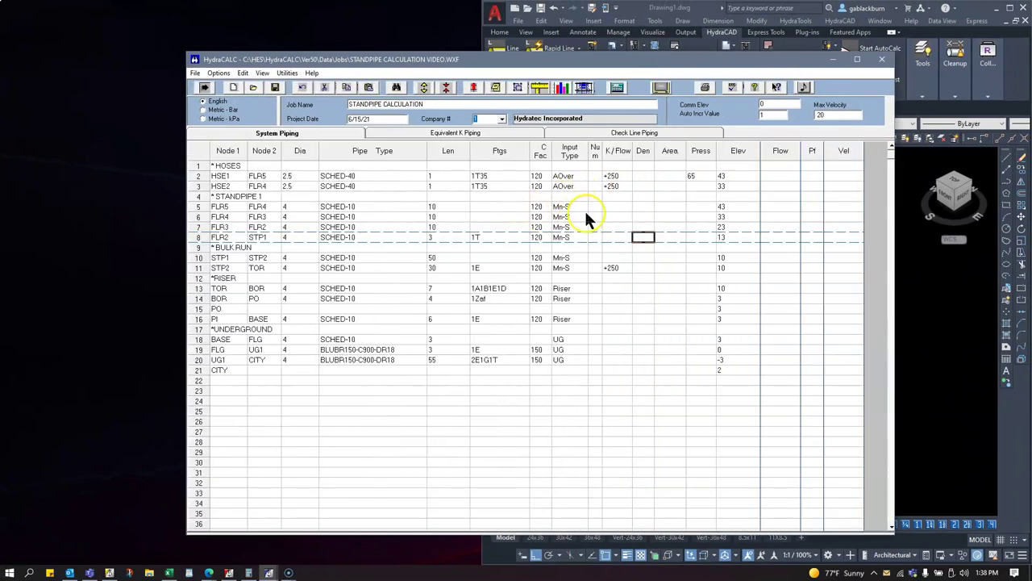
left_click(363, 186)
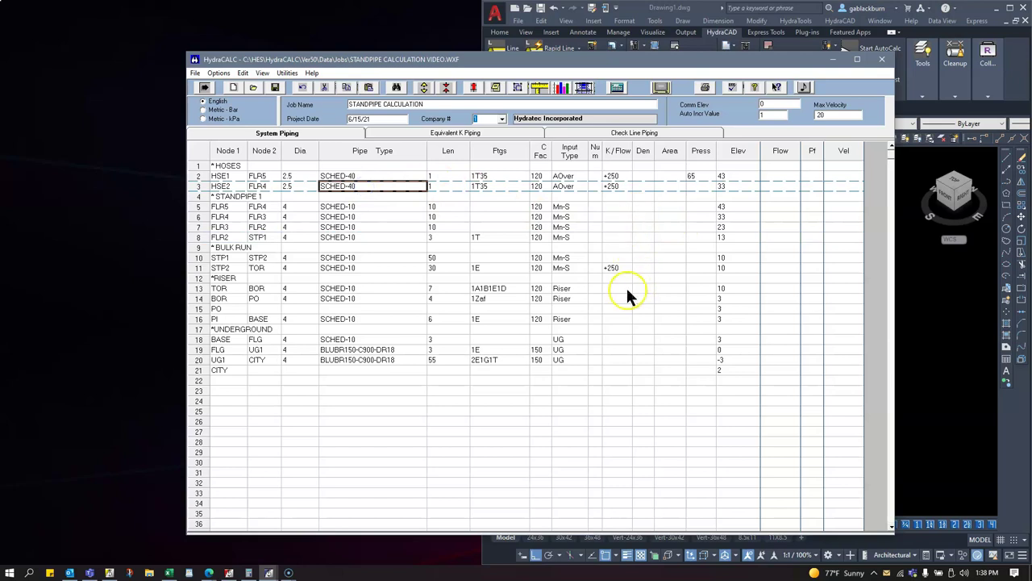
left_click(538, 360)
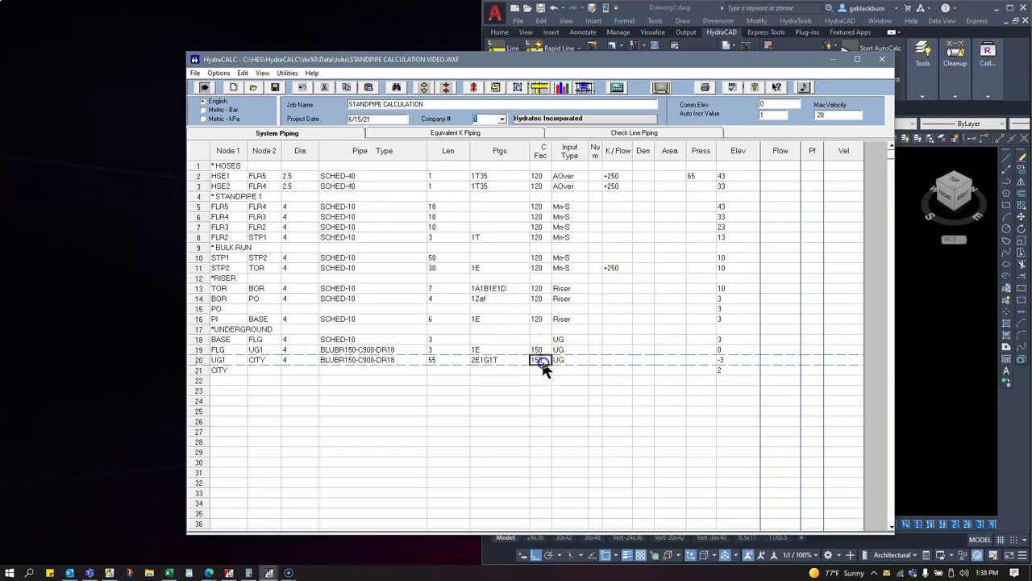
left_click(539, 178)
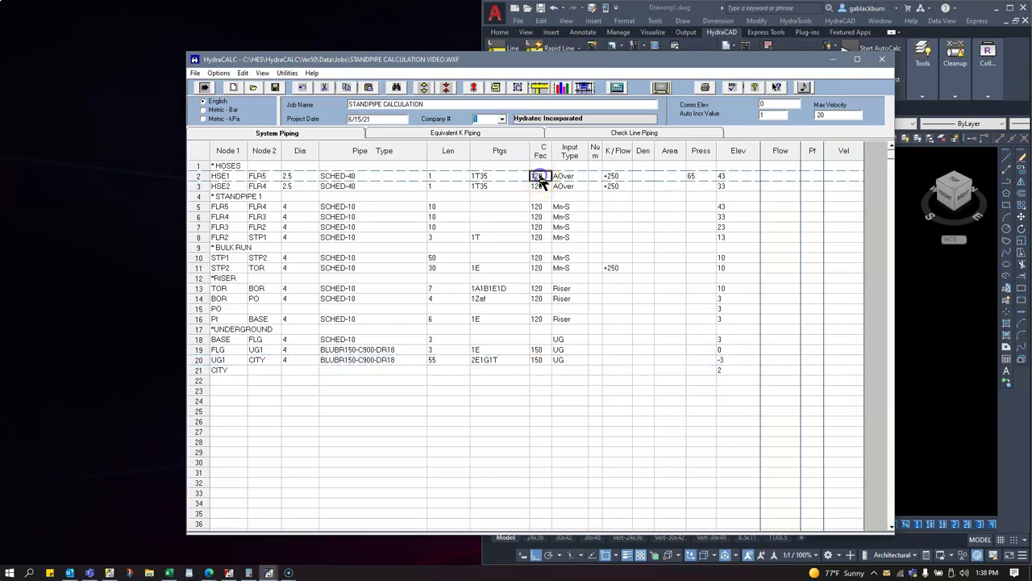
left_click(396, 87)
Replace C-factor 120 with 100 on the hose rows, STP1, STP1–STP2, STP2–TOR and TOR–BOR.
left_click_drag(538, 202, 729, 155)
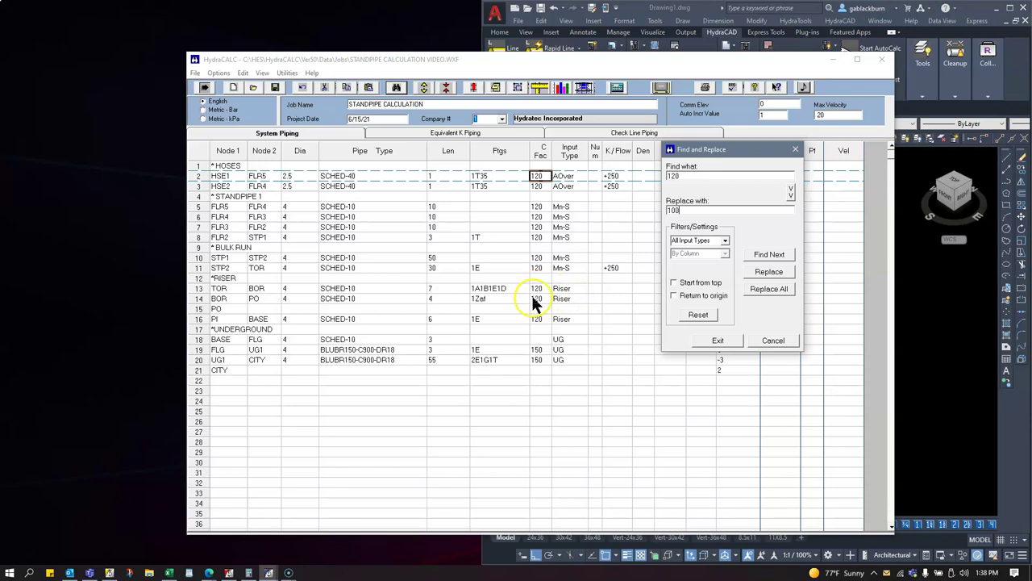
left_click(782, 272)
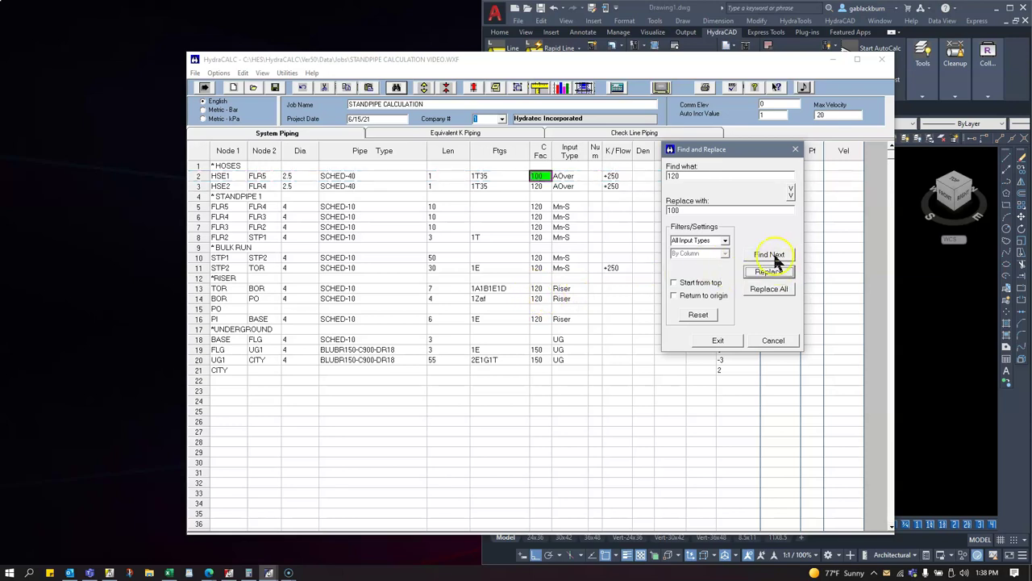
left_click(774, 274)
left_click(774, 274)
left_click(774, 274)
left_click(774, 275)
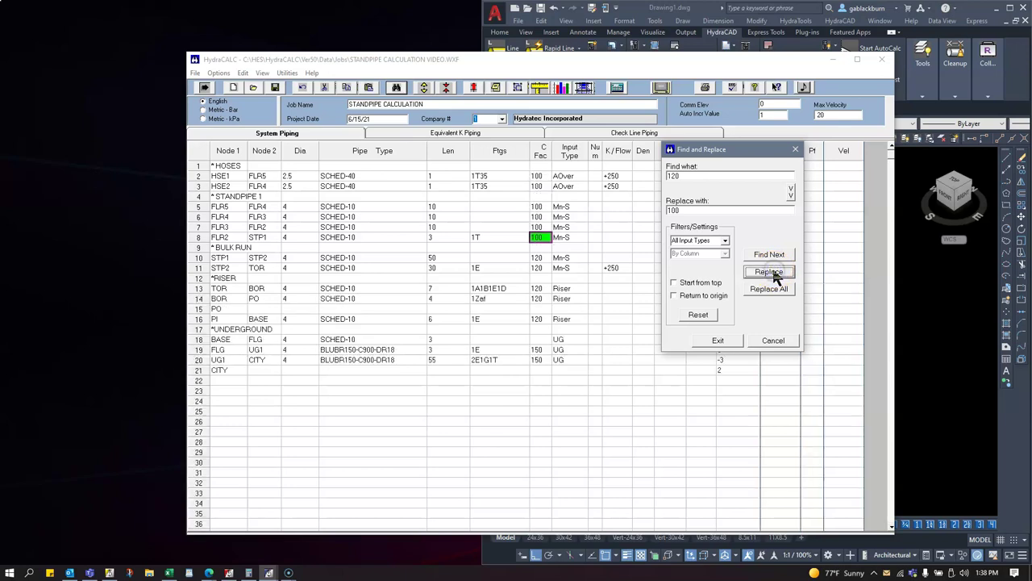
left_click(774, 274)
left_click(774, 274)
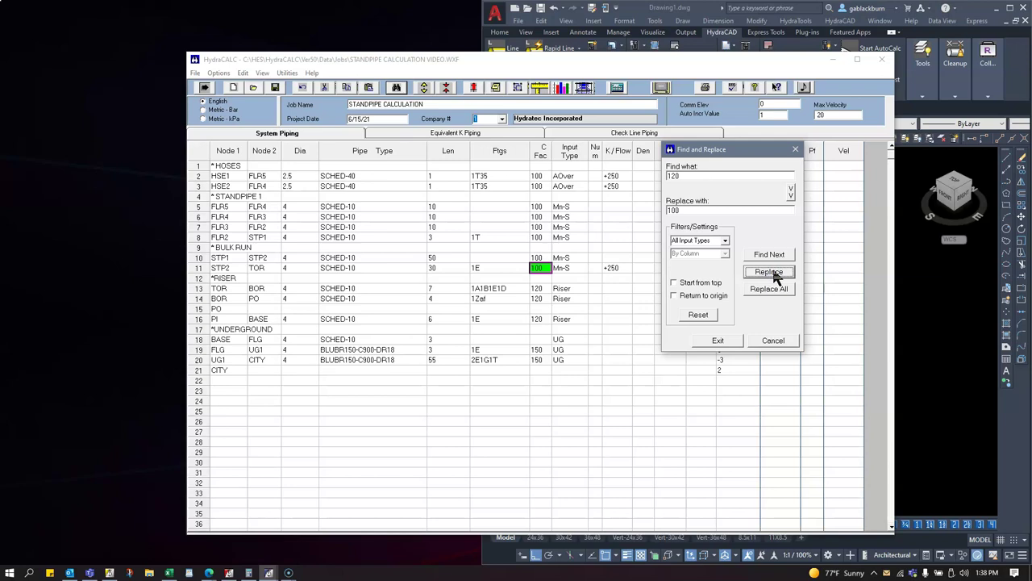
left_click(774, 275)
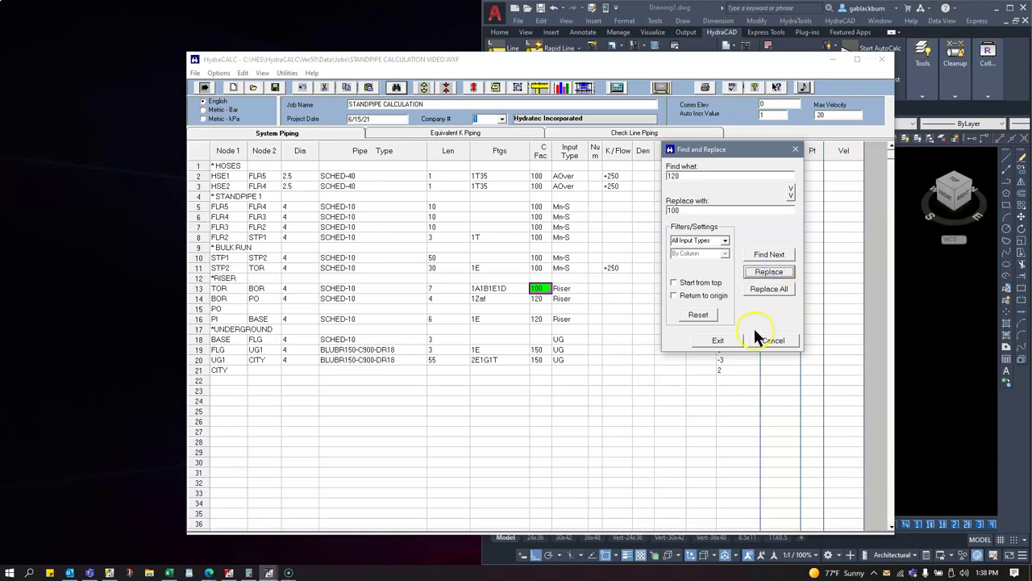
left_click(718, 341)
left_click_drag(639, 295, 650, 252)
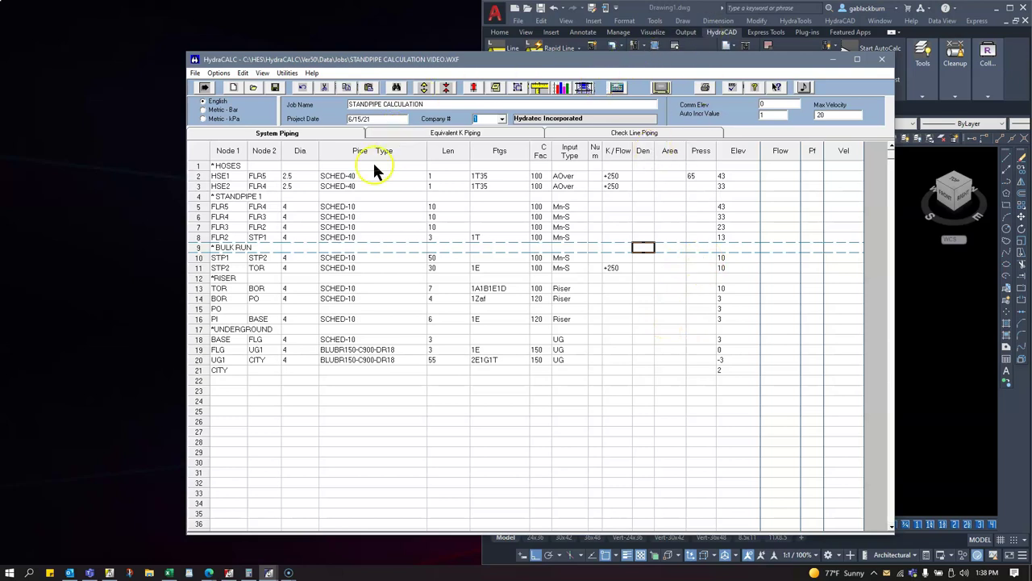
Note remote node HSE1 and supply node CITY, then run the data check for missing C-factors.
left_click(230, 176)
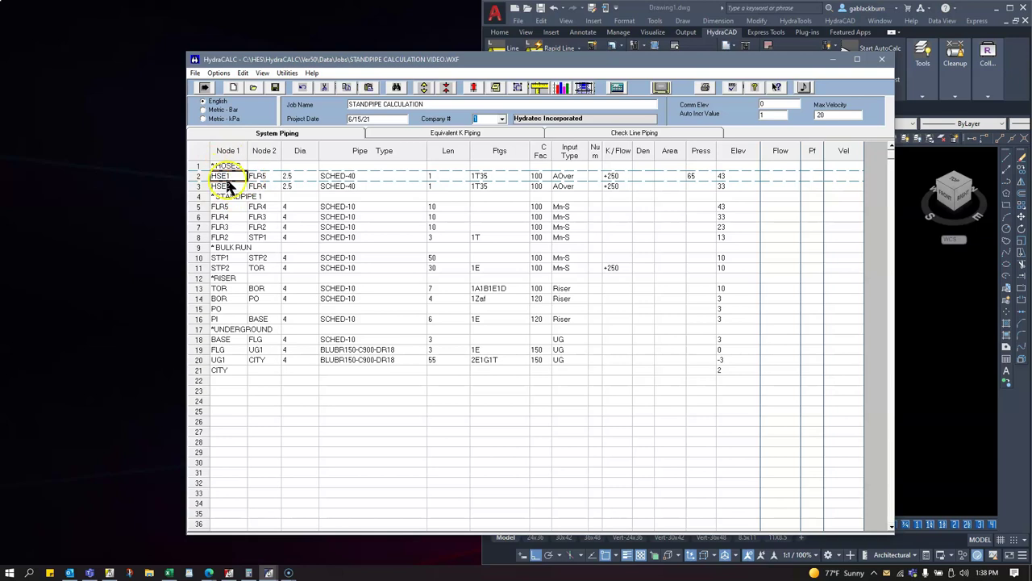
left_click(229, 369)
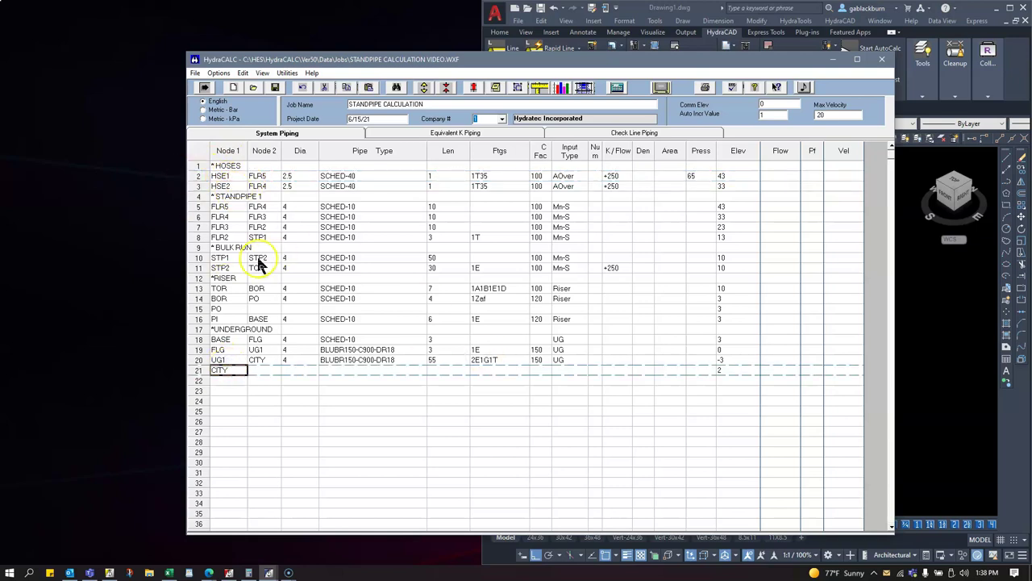
left_click(617, 87)
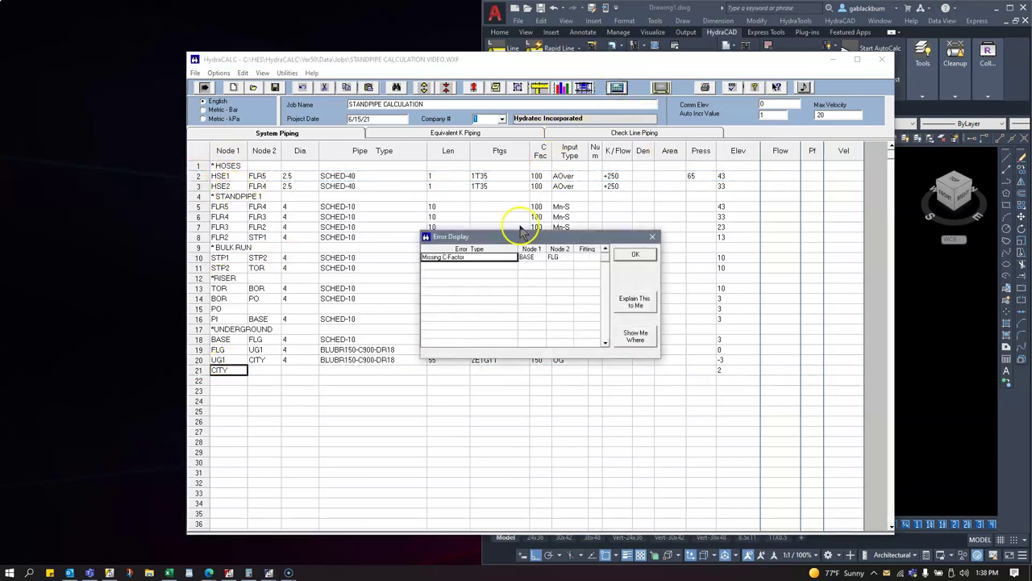
left_click_drag(551, 243, 785, 157)
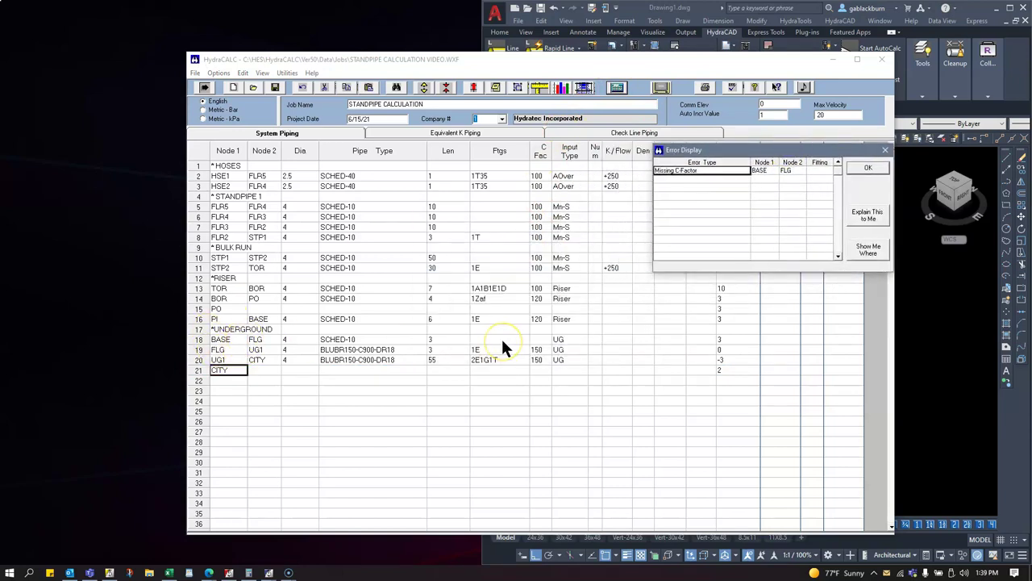
left_click(869, 168)
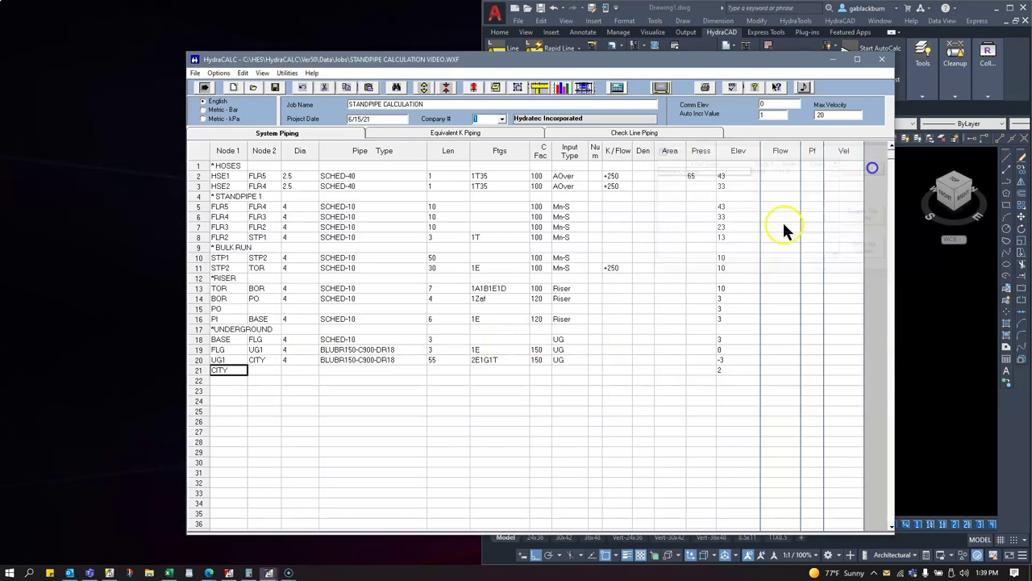
Give the BASE–FLG pipe a C-factor of 120 and bring up the Pre-Calc Questions.
left_click(537, 340)
type("120")
key("Return")
left_click(617, 86)
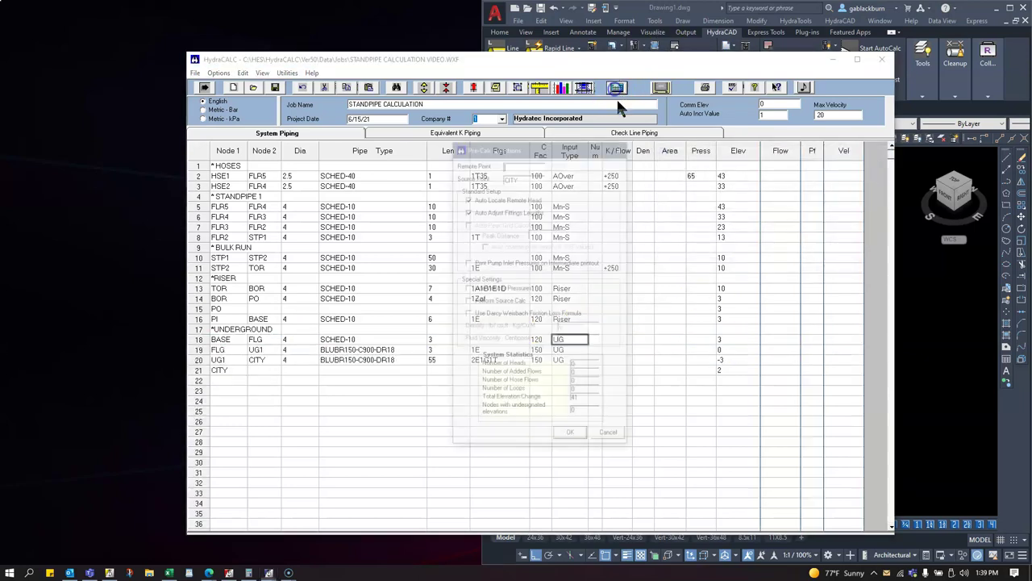
left_click_drag(538, 150, 638, 113)
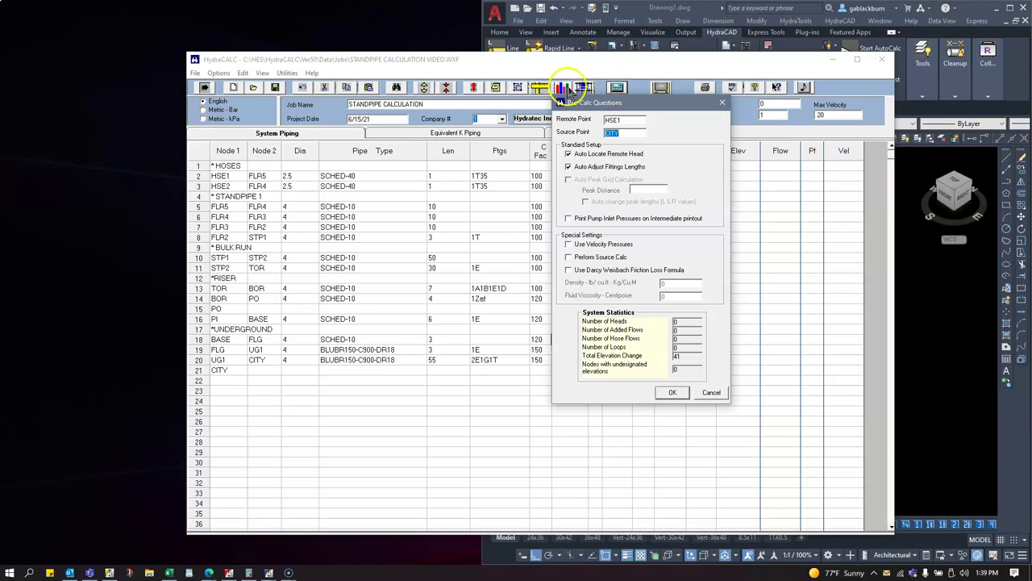
Run the calculation and dismiss the errors about the 750 flow exceeding the BOR valve rating.
left_click(671, 393)
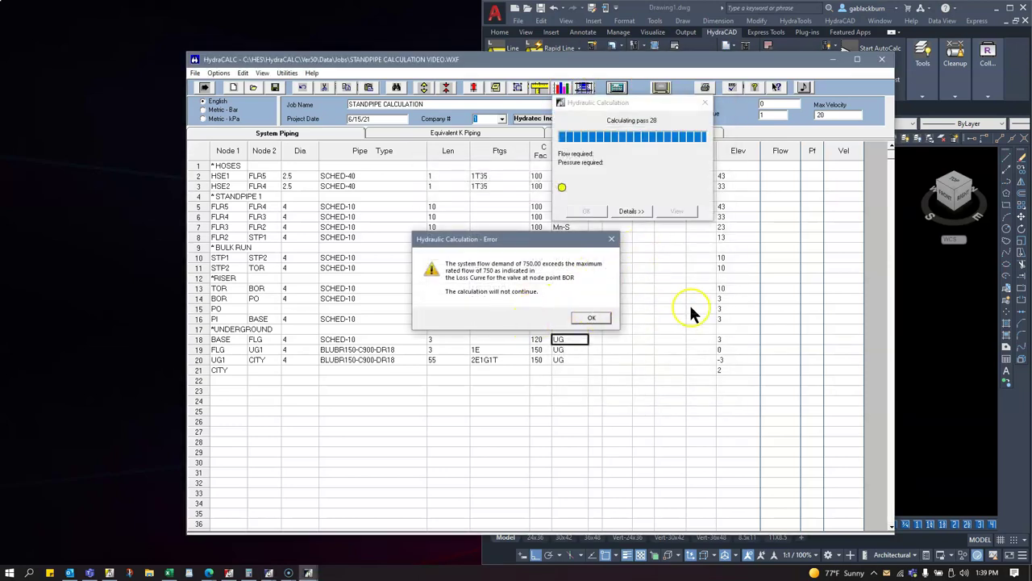
left_click_drag(553, 240, 751, 228)
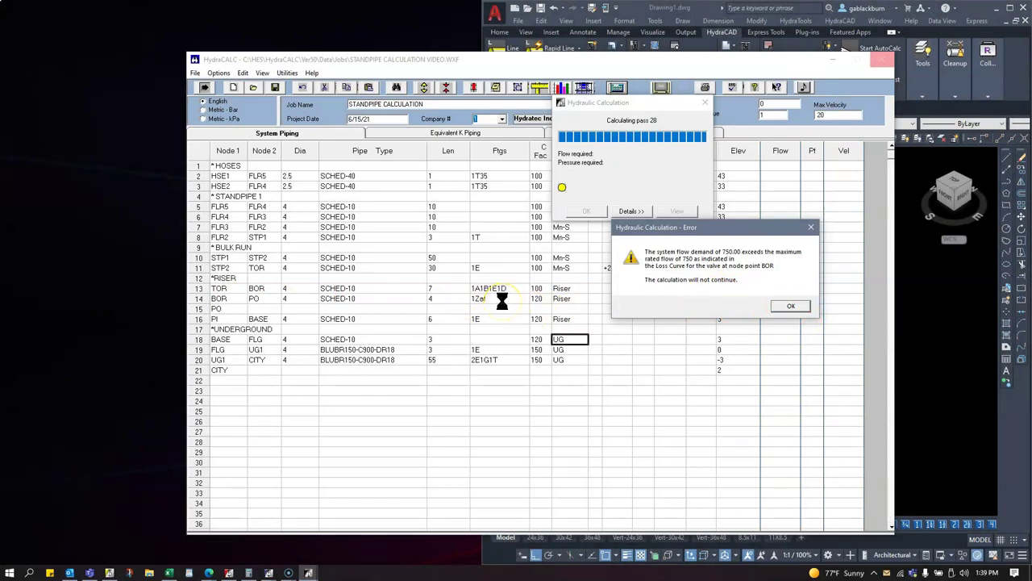
left_click_drag(725, 235, 645, 187)
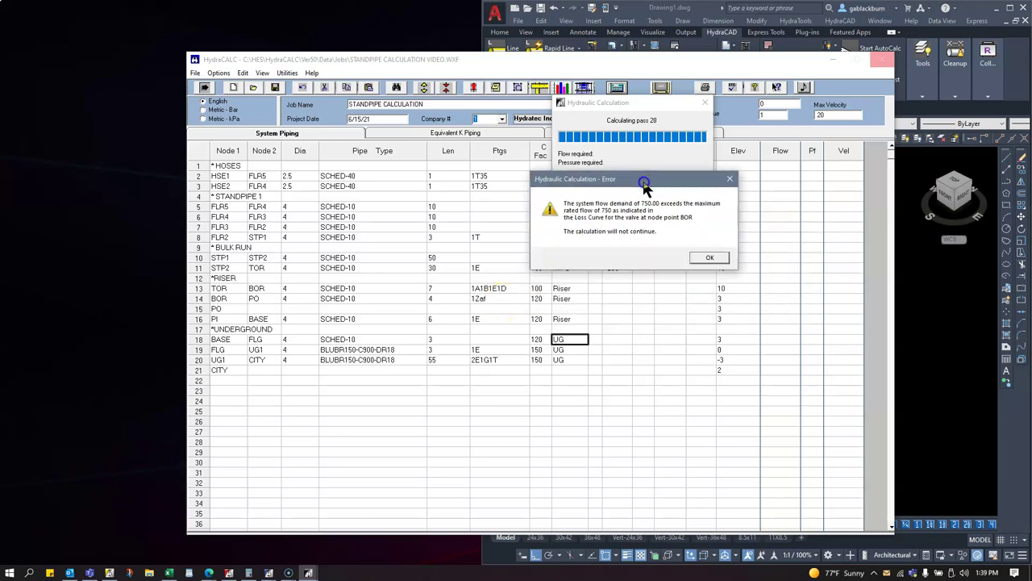
left_click(715, 258)
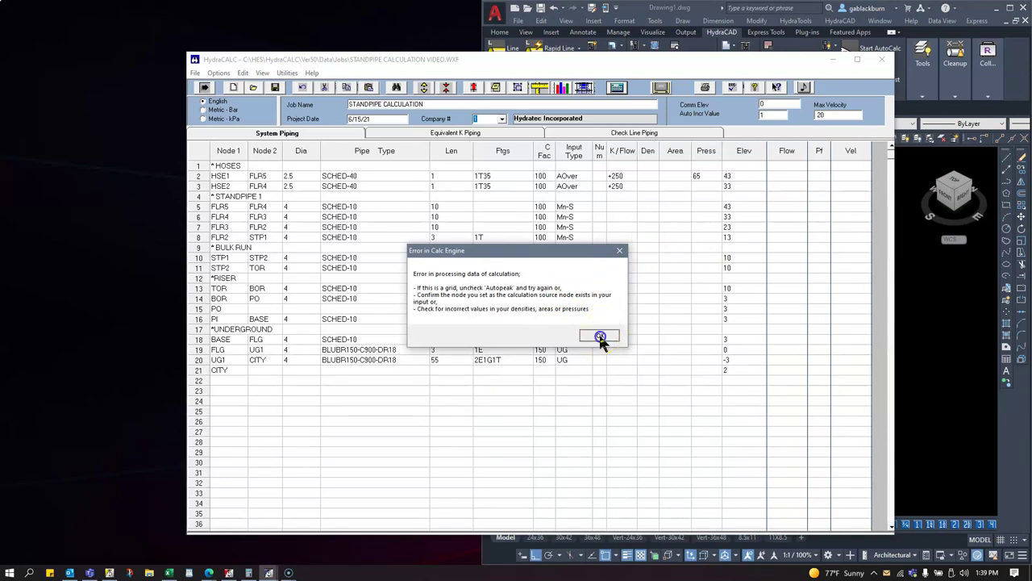
left_click(600, 336)
left_click(499, 300)
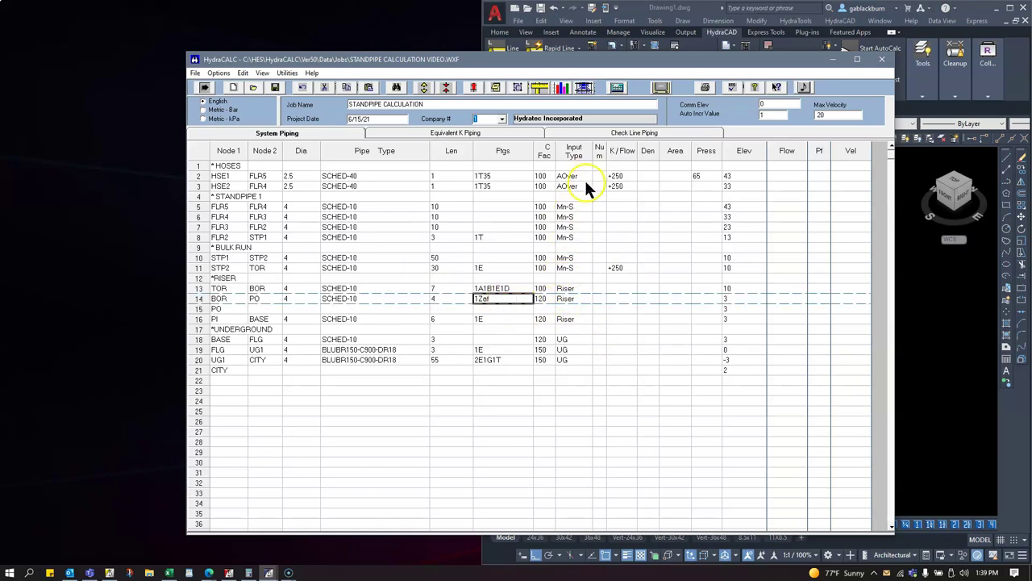
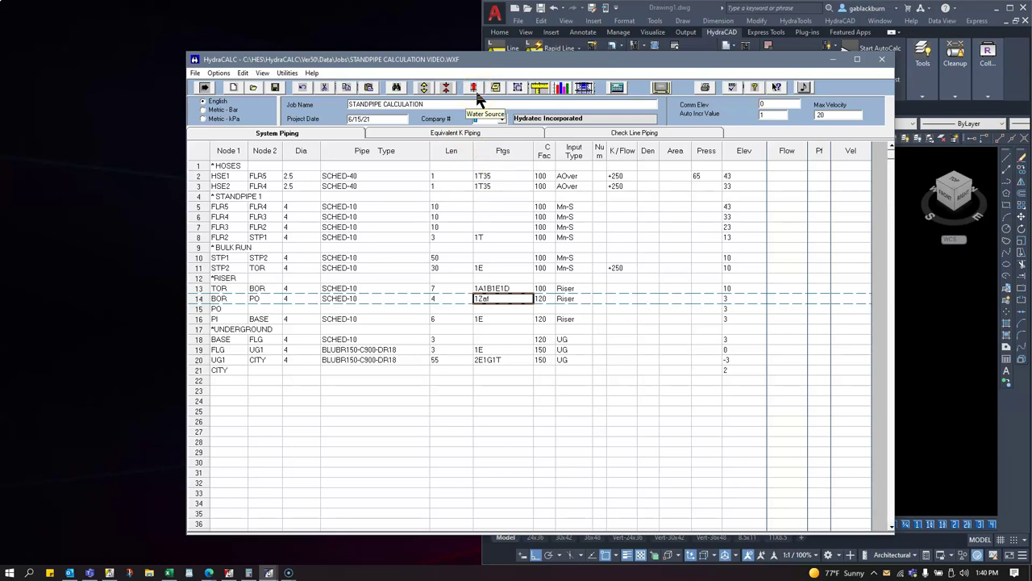
Open the Alter Pipe/Fittings library and scroll down to the Ames curve entries.
left_click(287, 73)
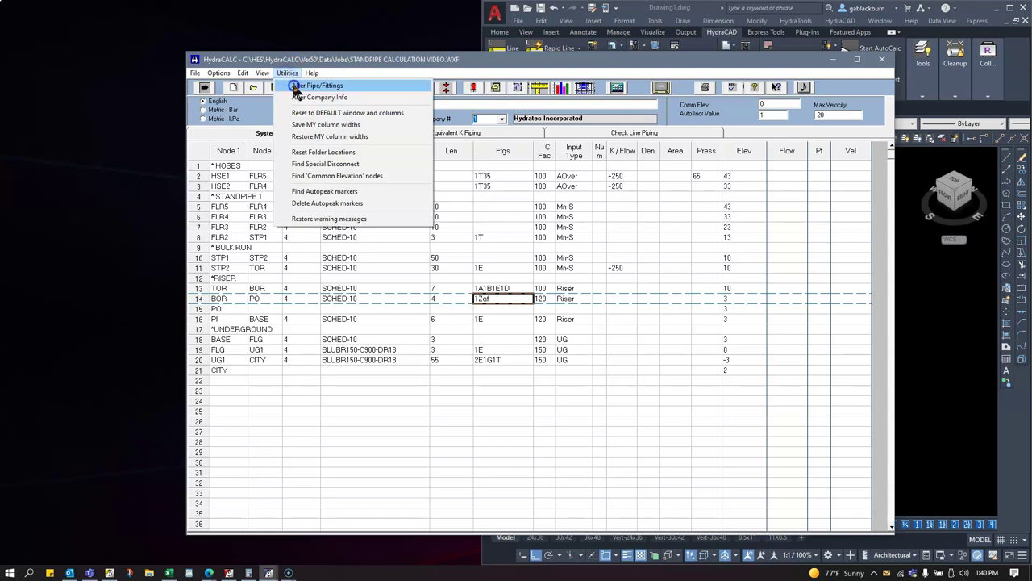
left_click(295, 86)
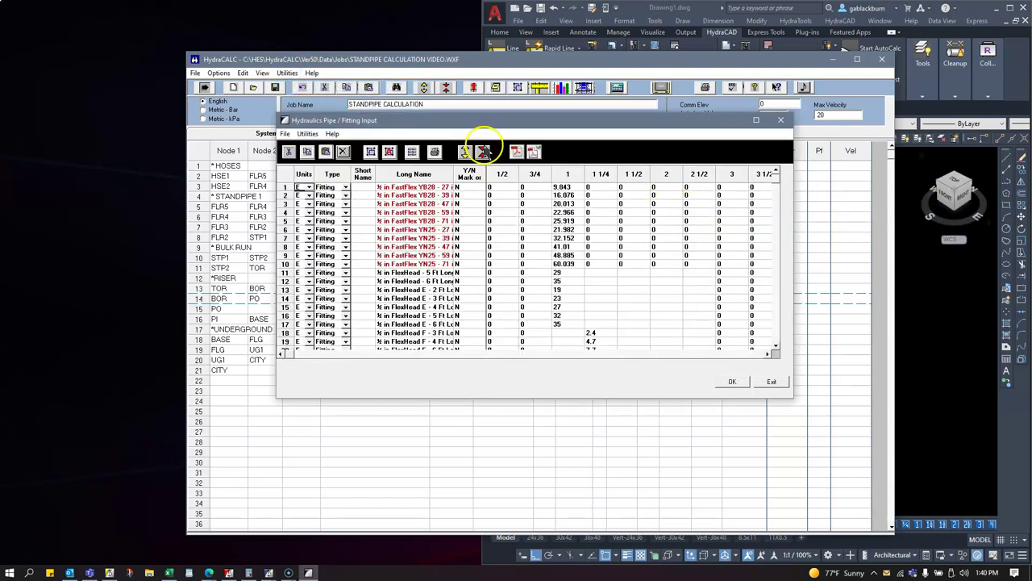
left_click_drag(495, 117, 686, 36)
scroll(617, 219, "down", 6)
scroll(669, 244, "down", 20)
scroll(669, 243, "down", 20)
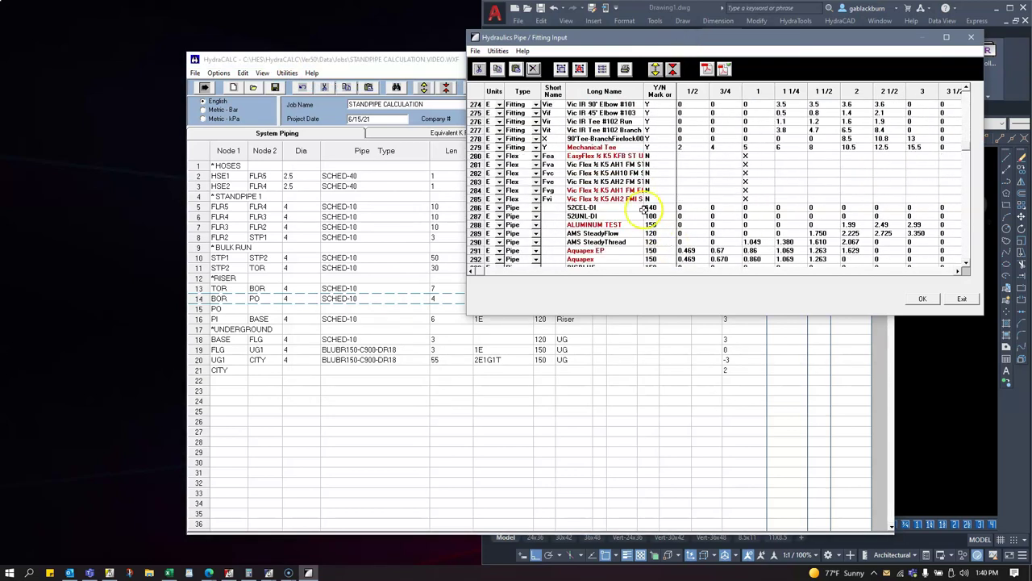
scroll(649, 206, "down", 10)
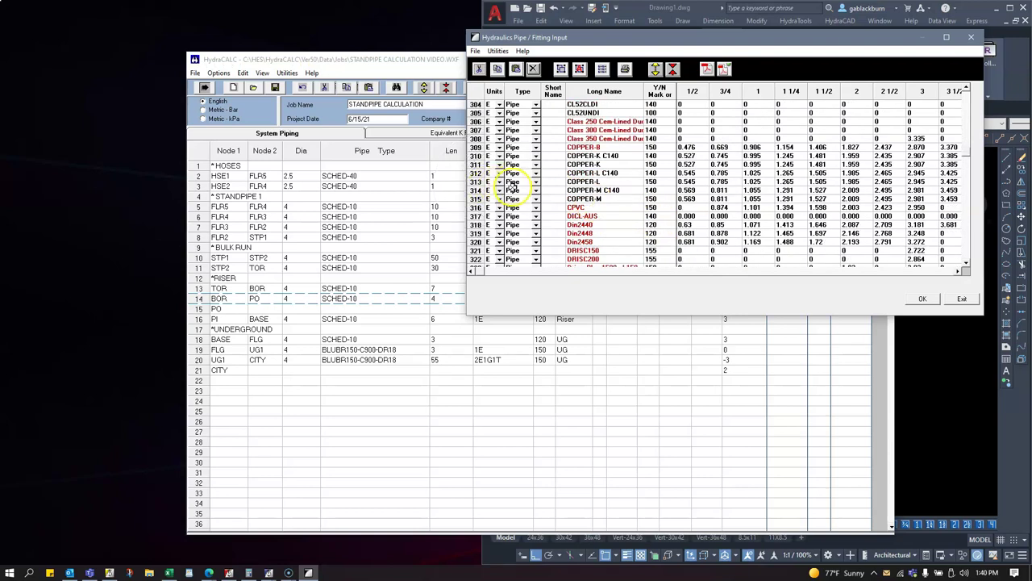
scroll(530, 193, "down", 20)
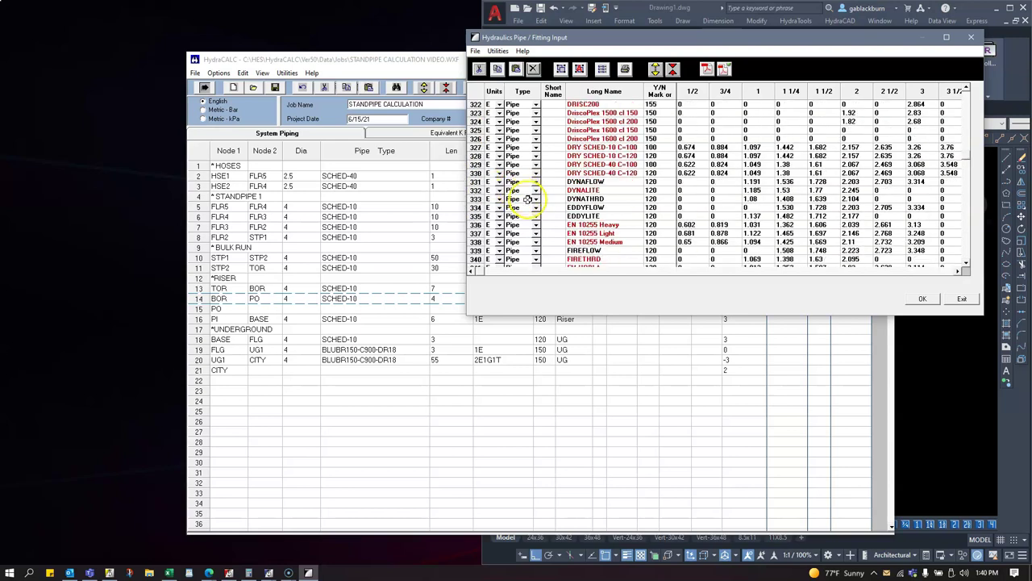
scroll(538, 211, "down", 20)
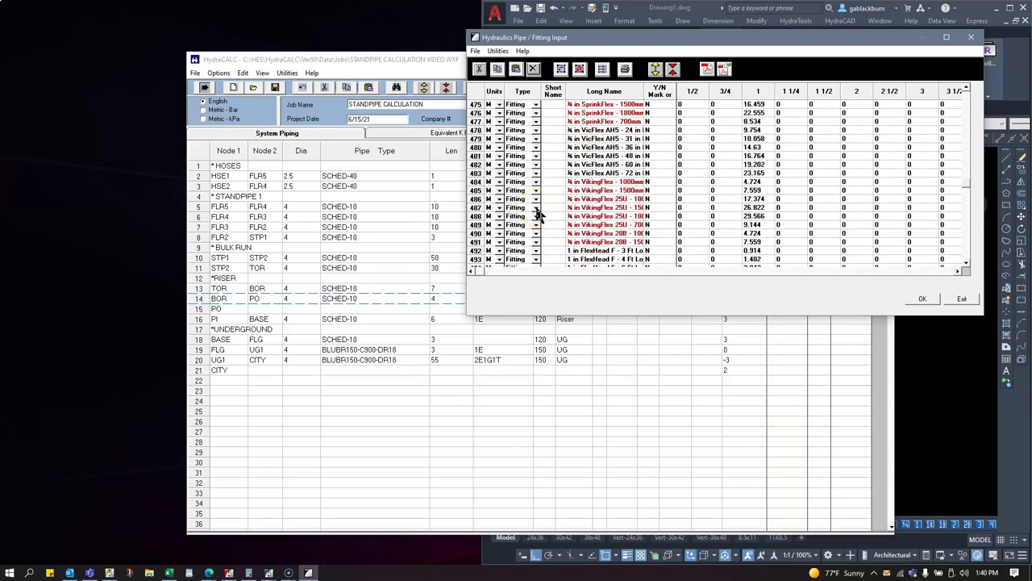
scroll(542, 218, "down", 20)
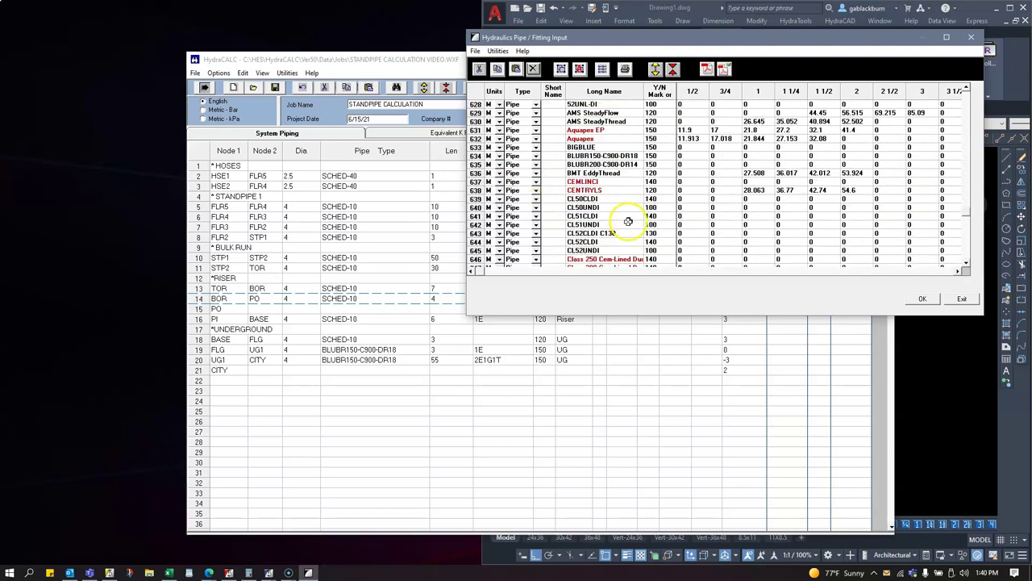
scroll(640, 230, "down", 4)
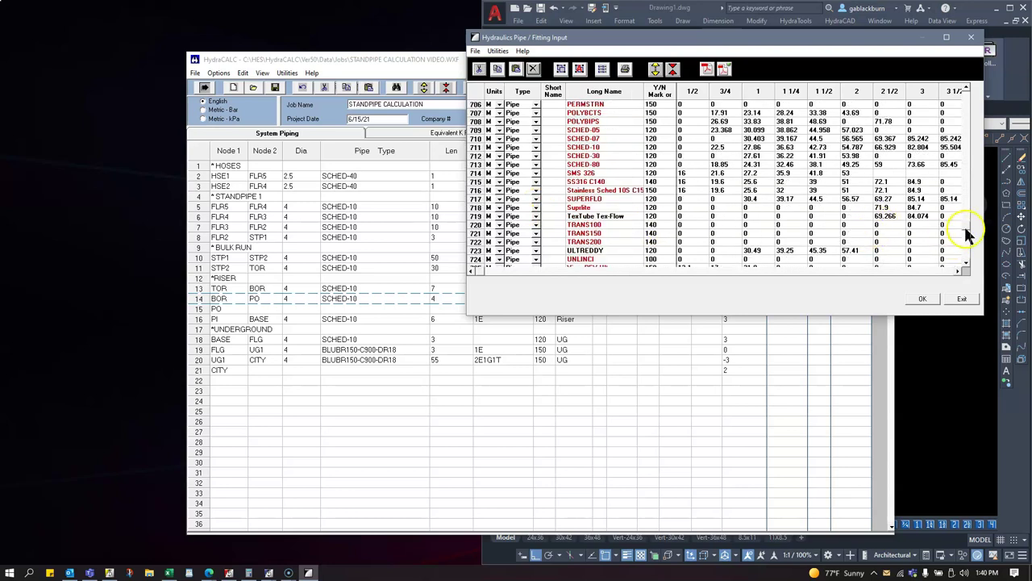
scroll(663, 204, "down", 20)
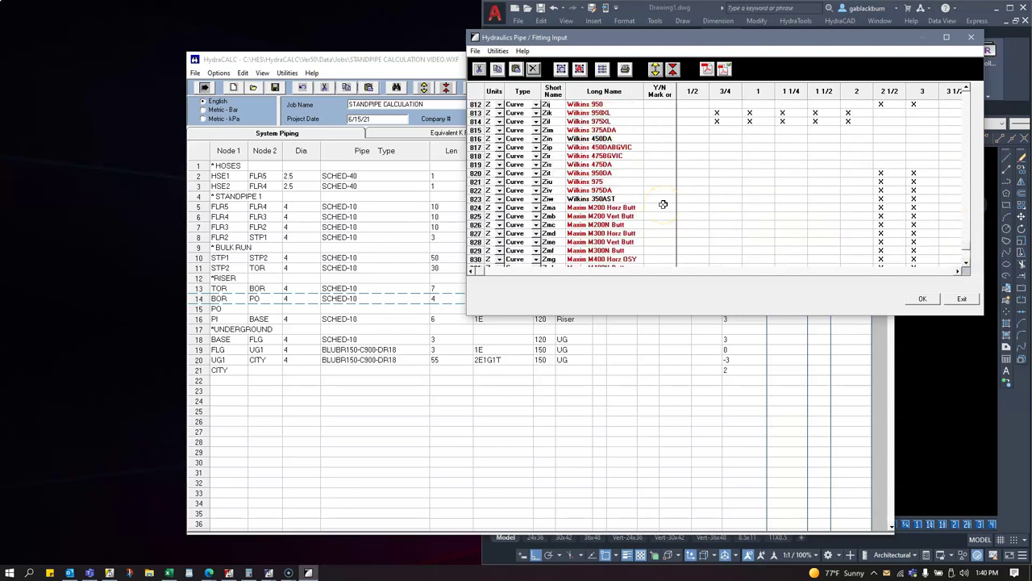
Select the Ames 3000SS curve entry and bring the 4, 5 and 6 inch columns into view.
scroll(661, 202, "up", 16)
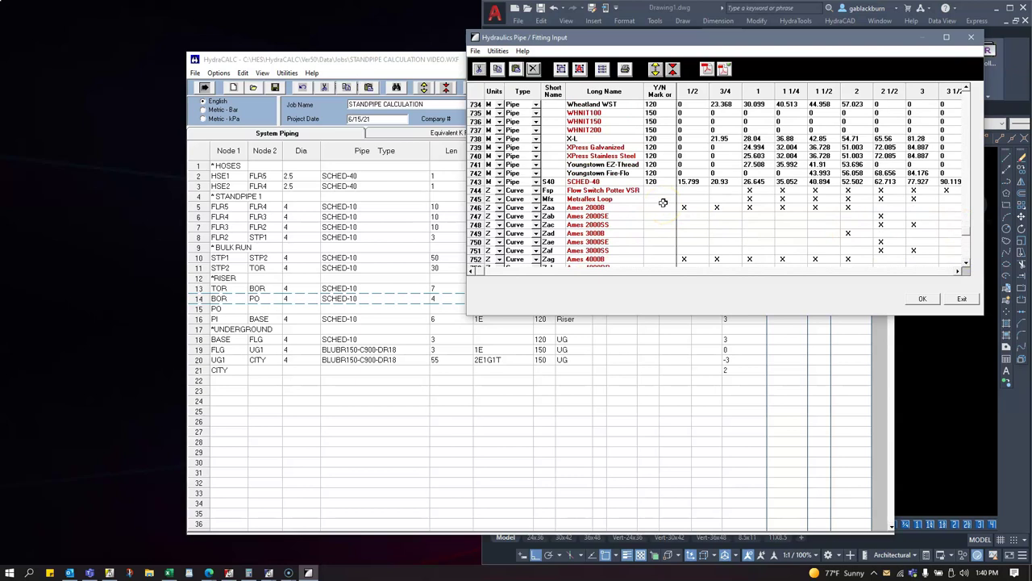
left_click(552, 172)
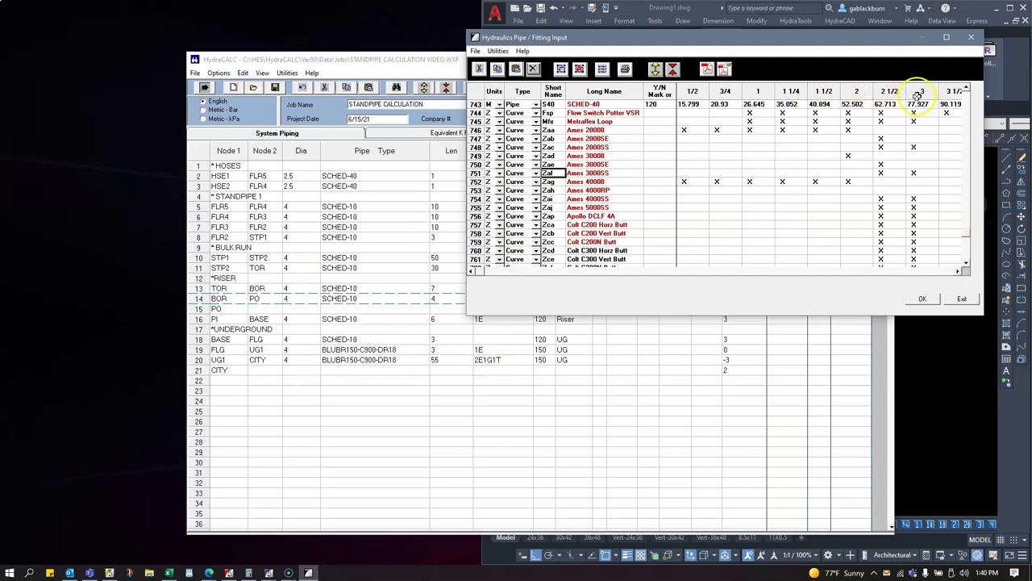
left_click(958, 271)
left_click(959, 271)
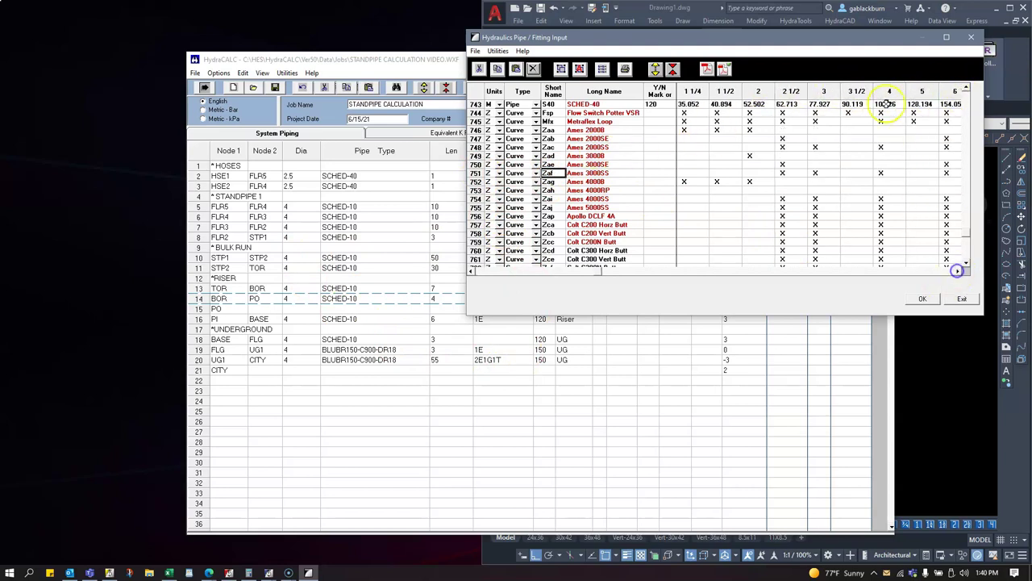
double_click(894, 172)
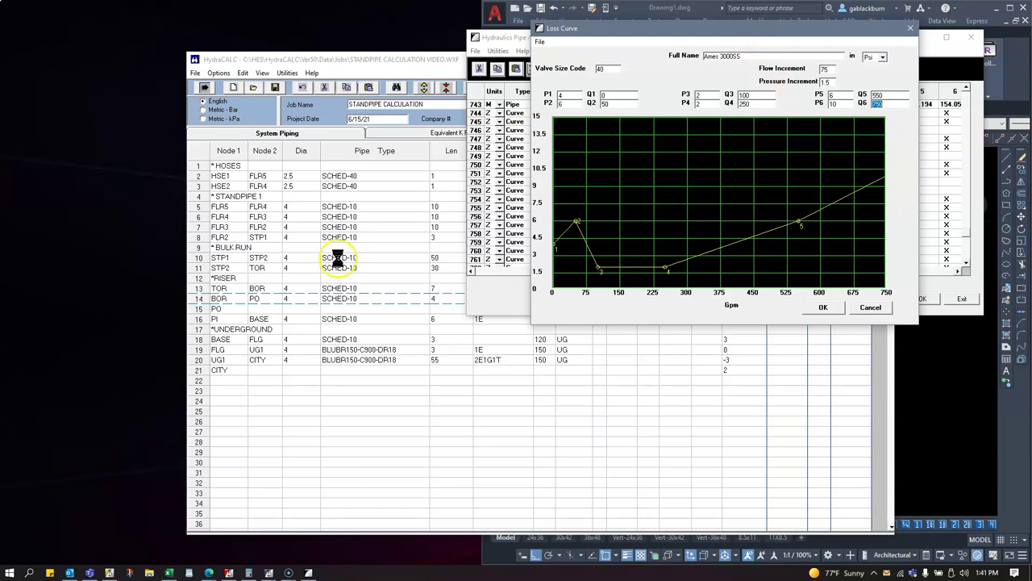
left_click(871, 308)
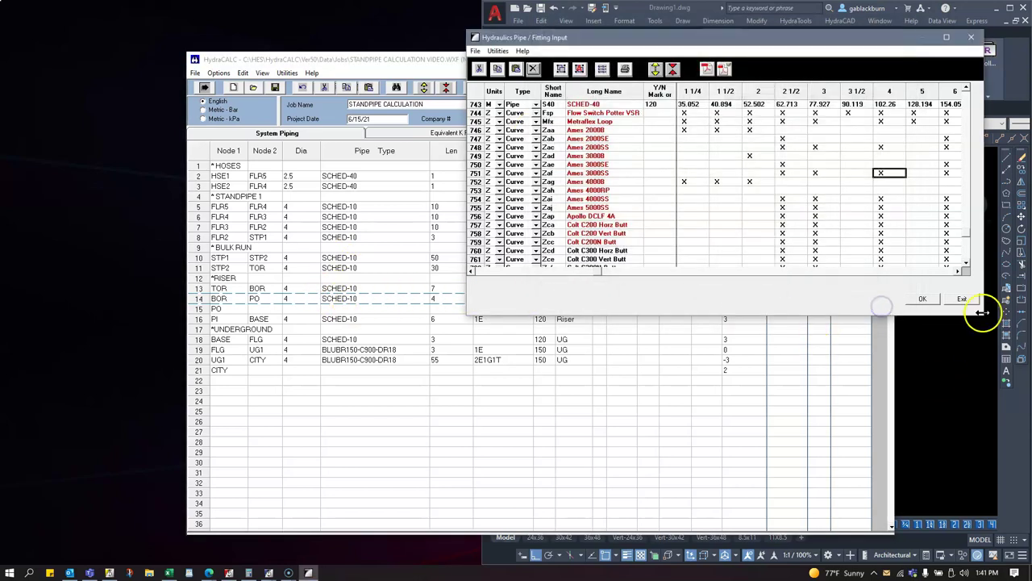
Close the library, set the BOR–PO fittings entry to 10#, and start the calculation.
left_click(962, 299)
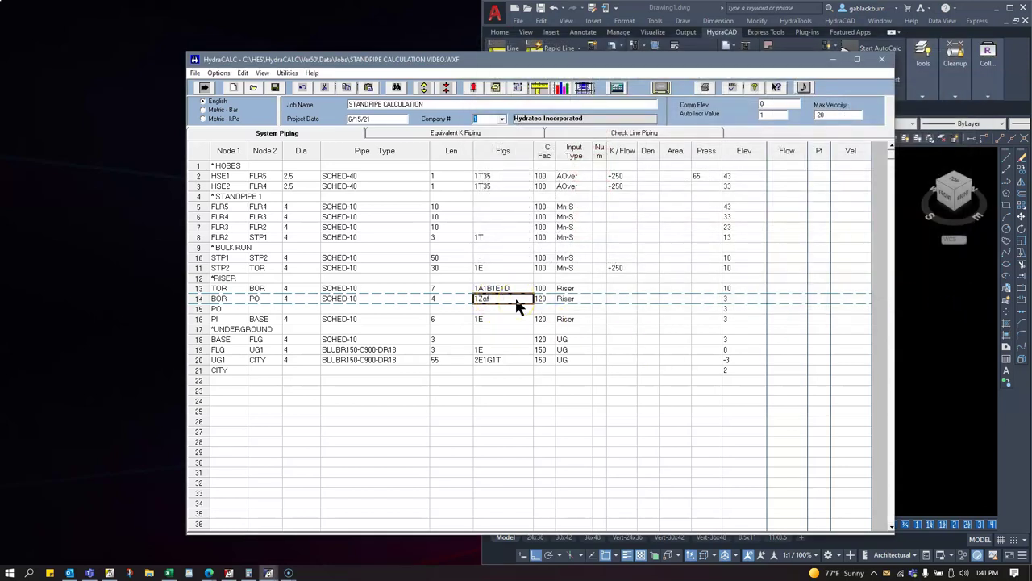
type("10#")
left_click(500, 290)
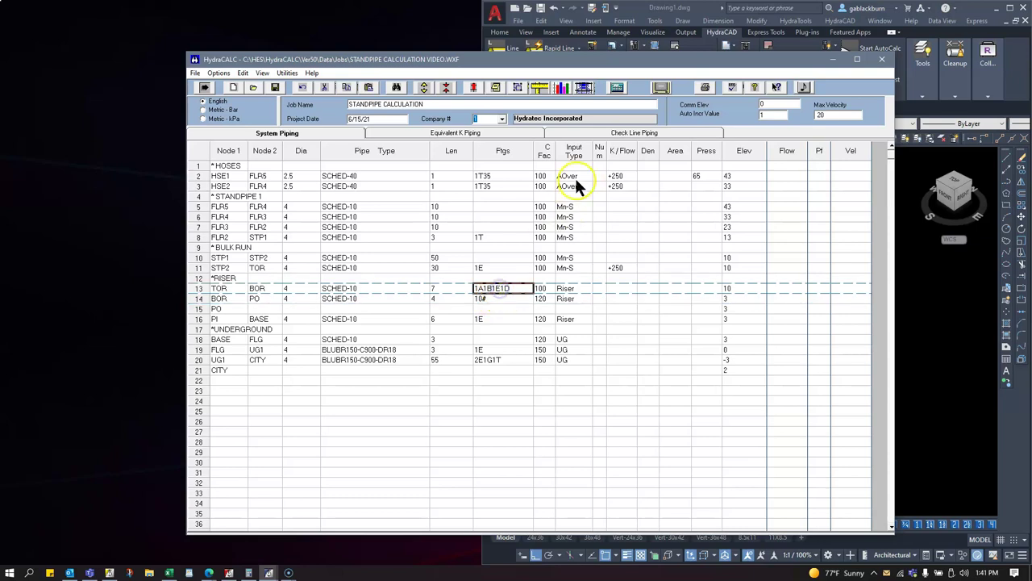
left_click(616, 90)
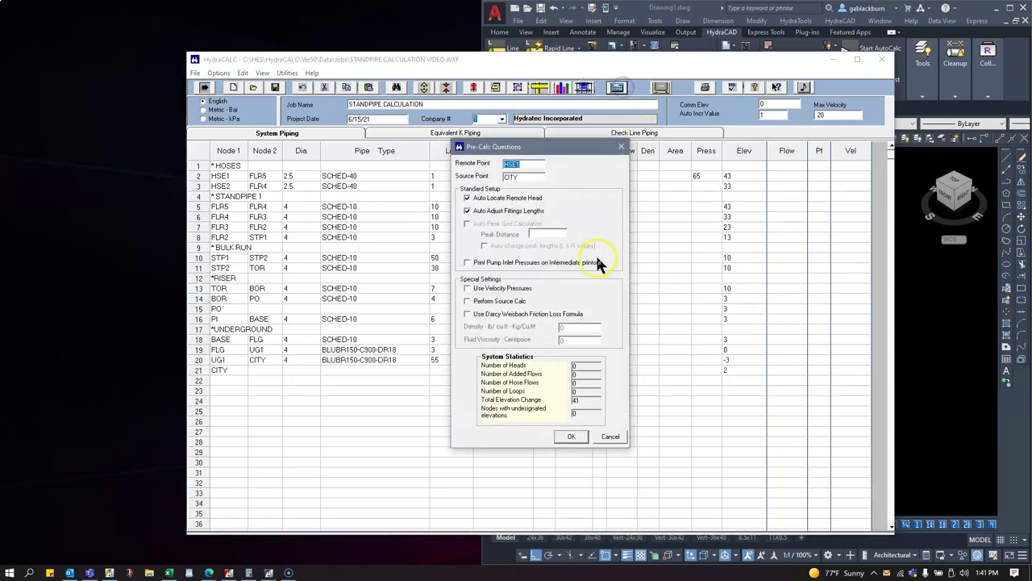
Accept the Pre-Calc settings and review the result: 750 gpm at 68.601 psi, 7.33 psi cushion.
left_click(568, 435)
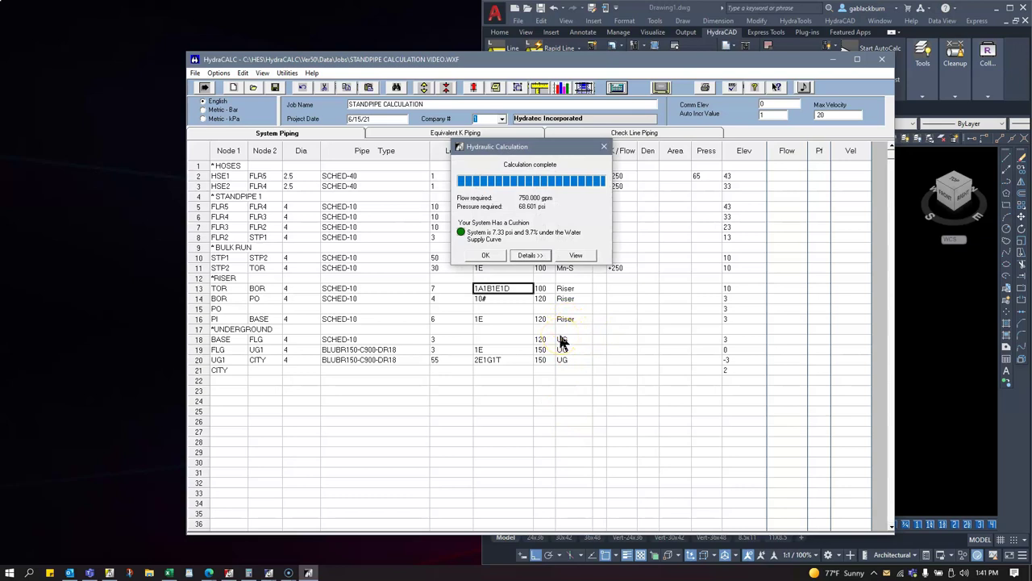
left_click(475, 211)
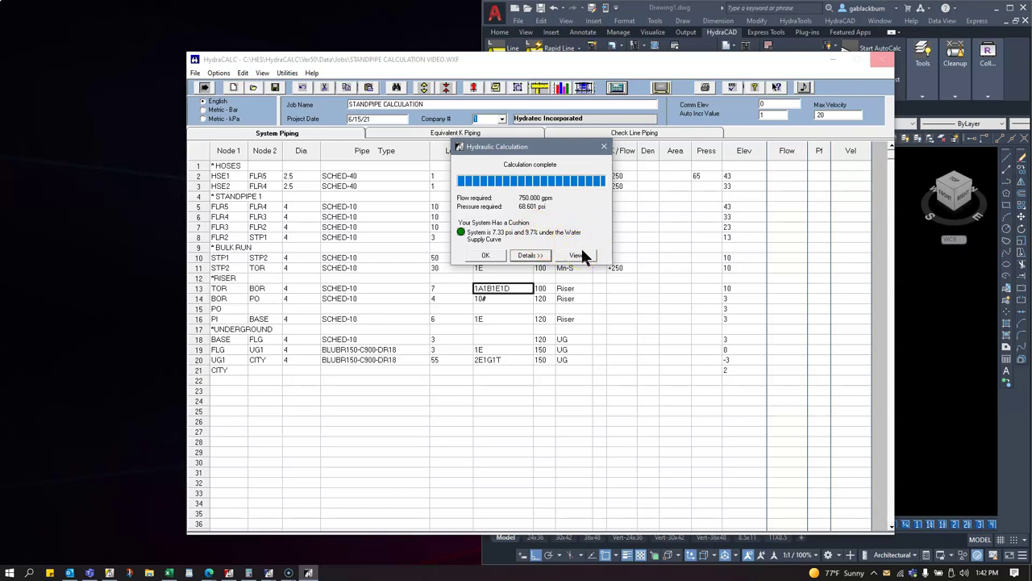
left_click_drag(535, 146, 660, 135)
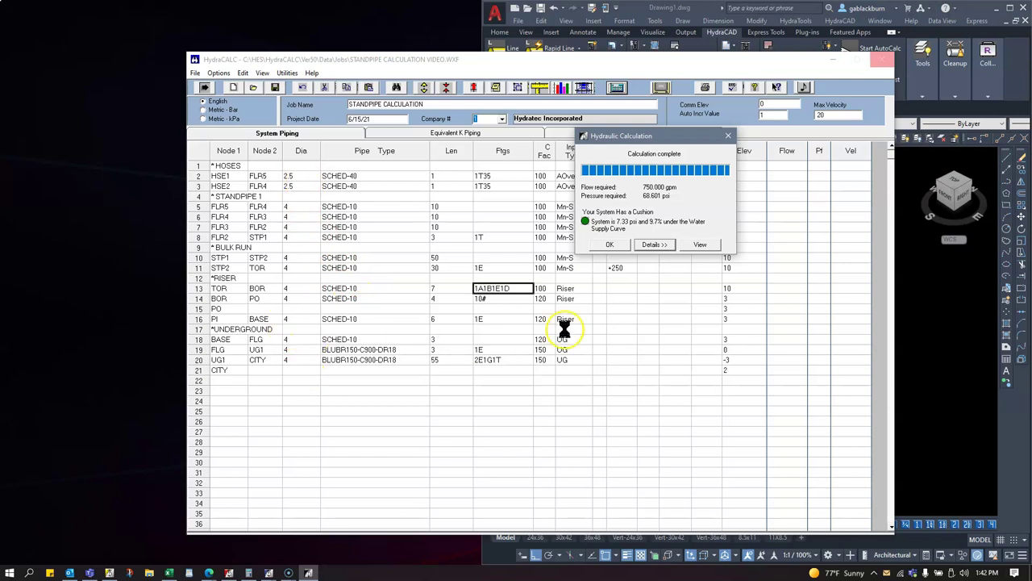
left_click_drag(676, 141, 752, 186)
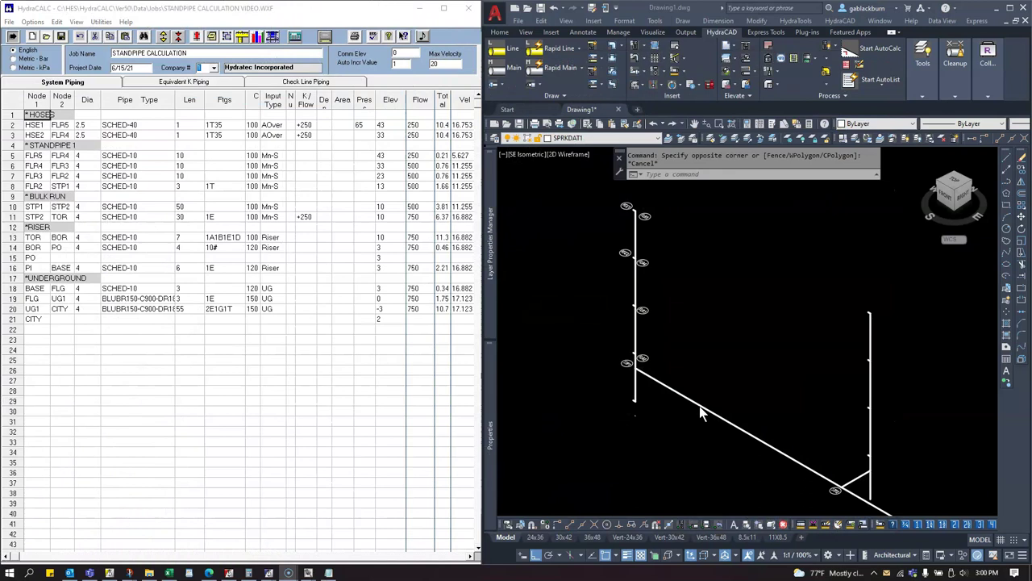
left_click(584, 280)
left_click(572, 277)
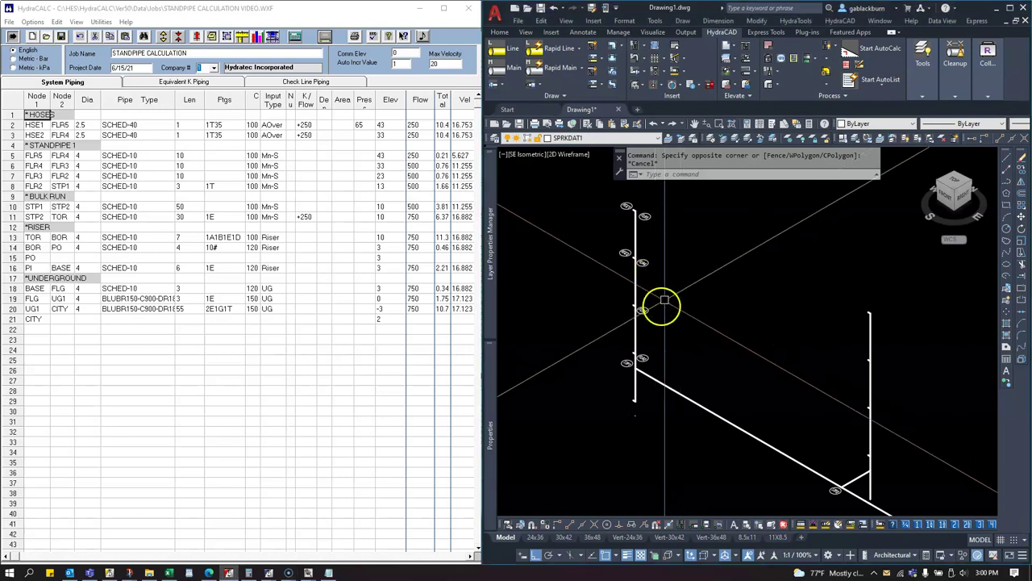
scroll(659, 317, "up", 3)
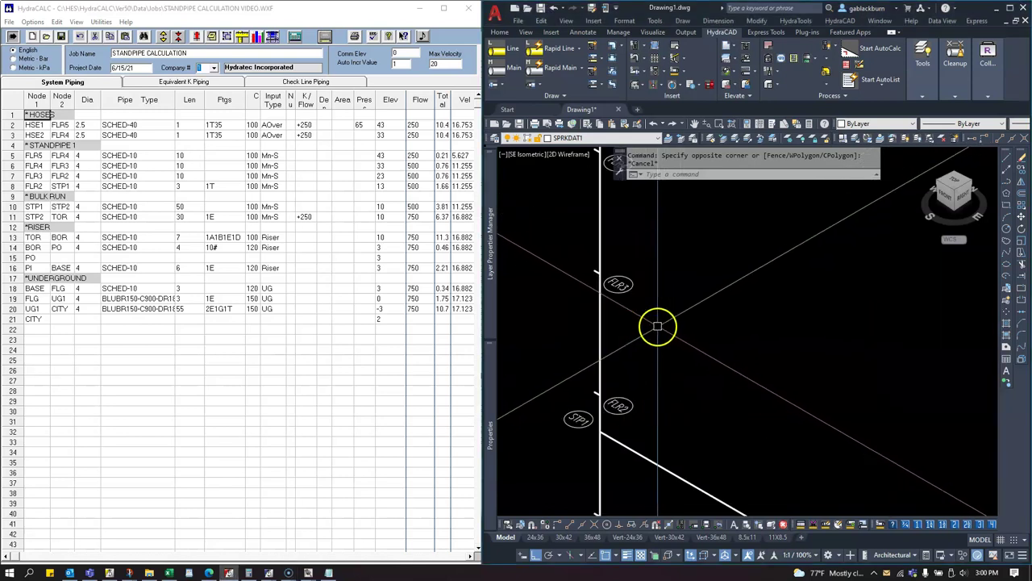
left_click(621, 250)
left_click(574, 297)
left_click(652, 418)
left_click(584, 476)
scroll(675, 427, "down", 3)
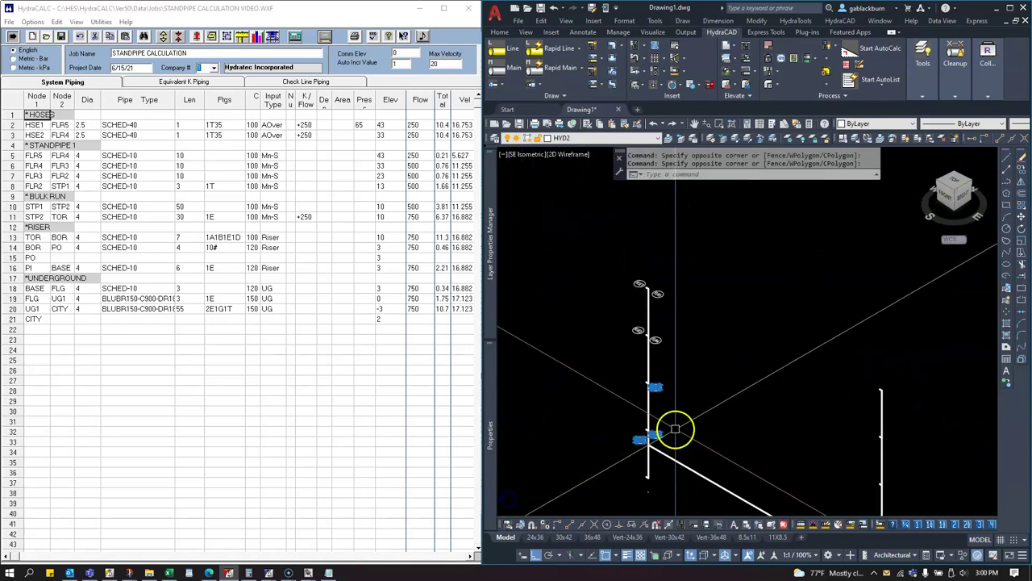
left_click_drag(686, 418, 639, 353)
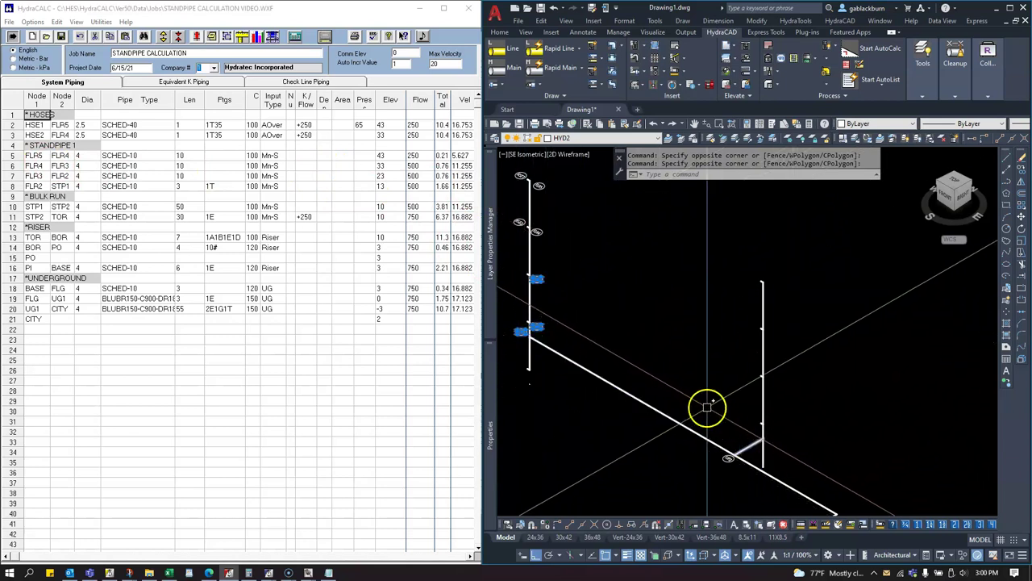
scroll(536, 234, "up", 5)
left_click(568, 200)
scroll(565, 209, "down", 6)
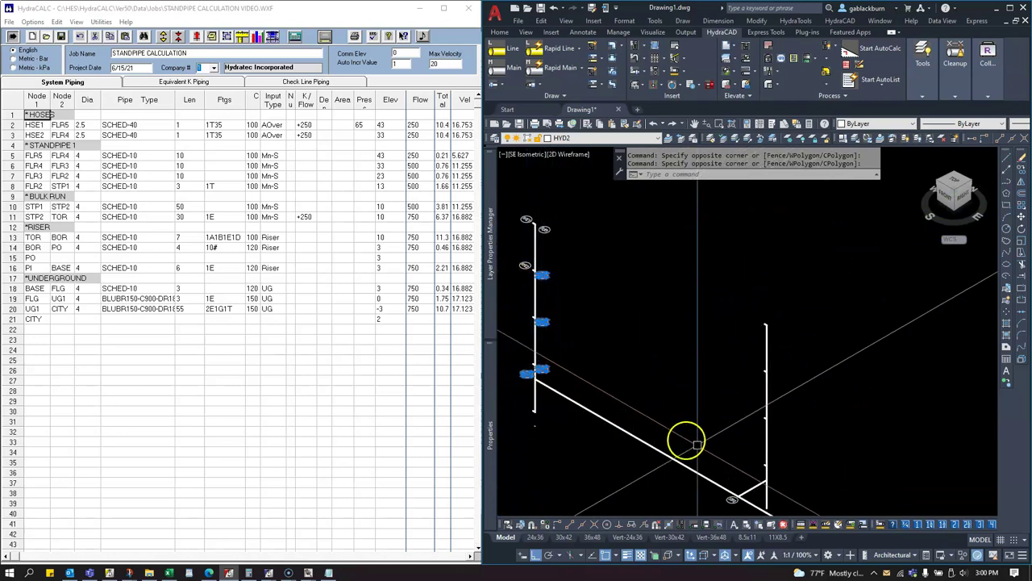
left_click_drag(740, 483, 732, 466)
scroll(668, 391, "up", 5)
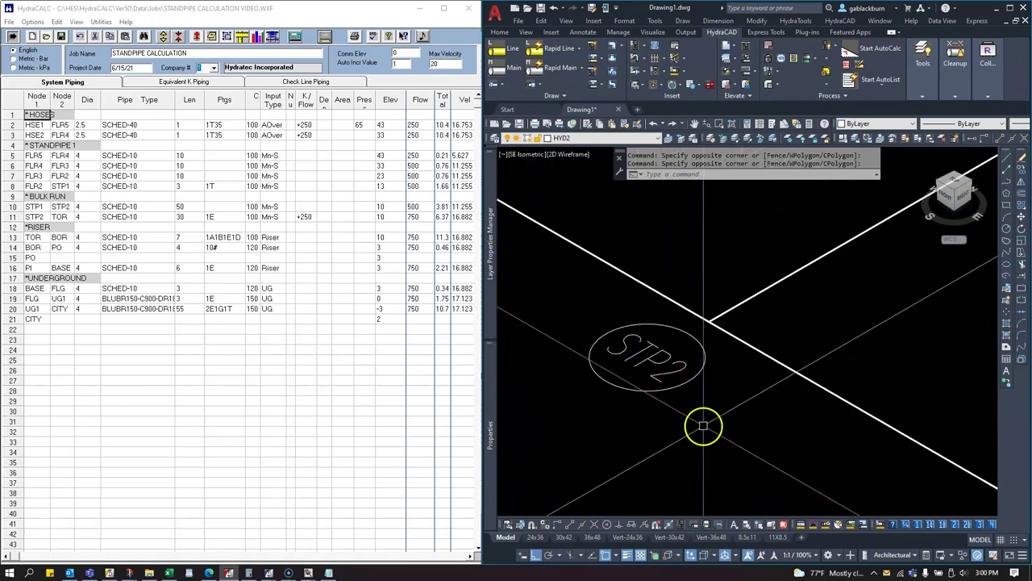
scroll(699, 429, "down", 6)
key("Escape")
scroll(583, 299, "up", 5)
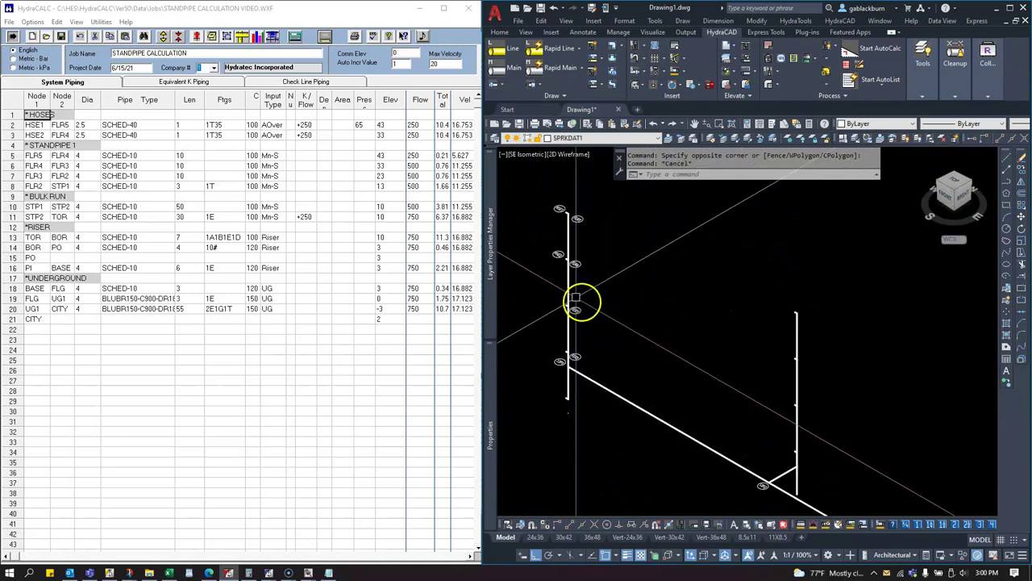
left_click(61, 166)
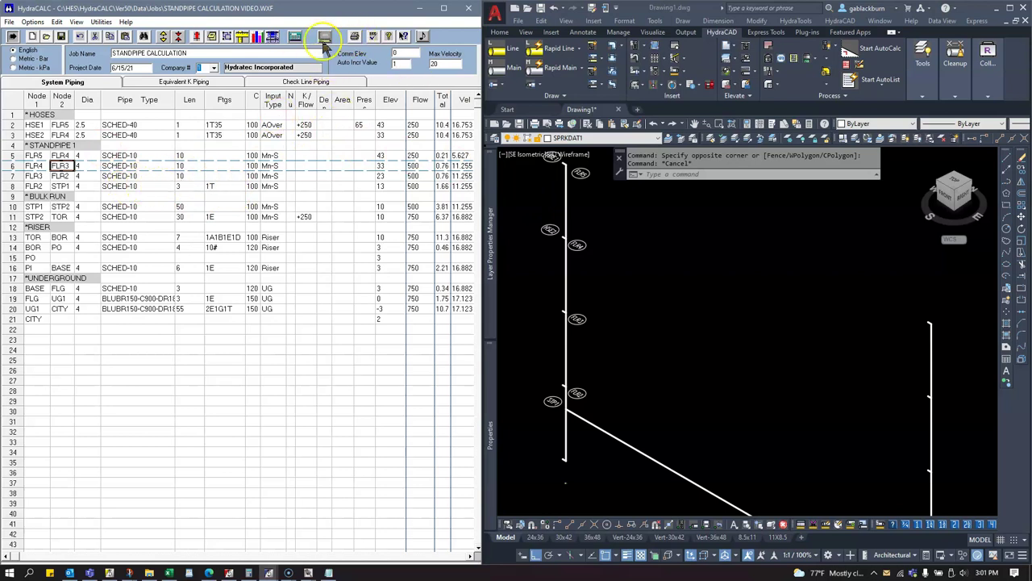
Recalculate including UG1 to CITY and view the text report showing 128.12 system demand pressure.
left_click(296, 47)
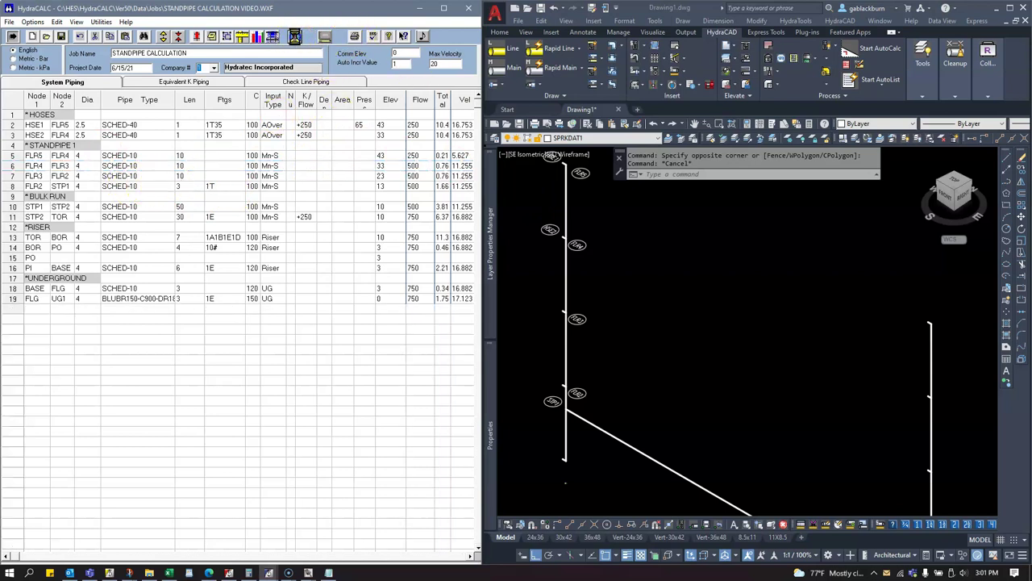
left_click(268, 425)
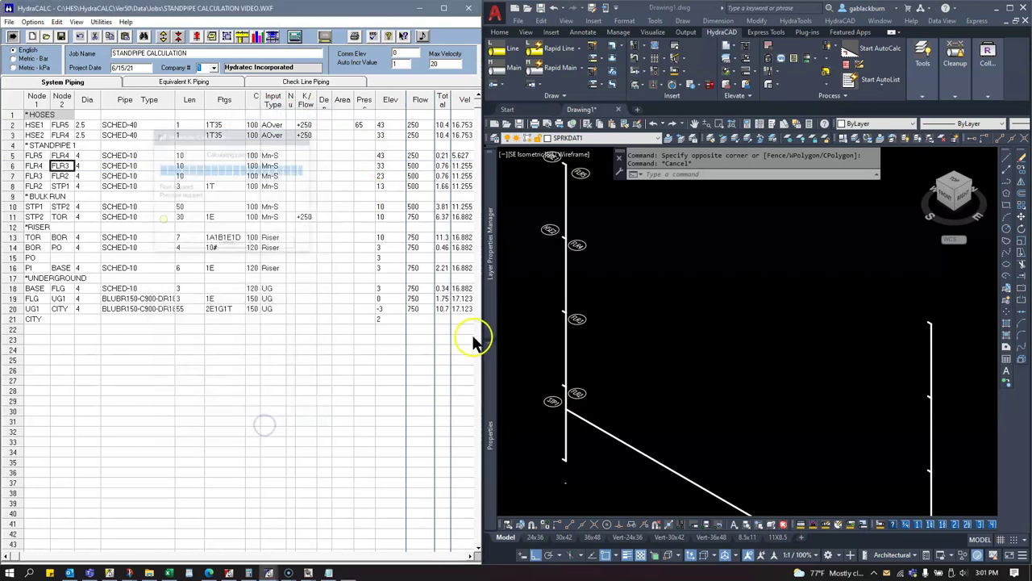
left_click(193, 246)
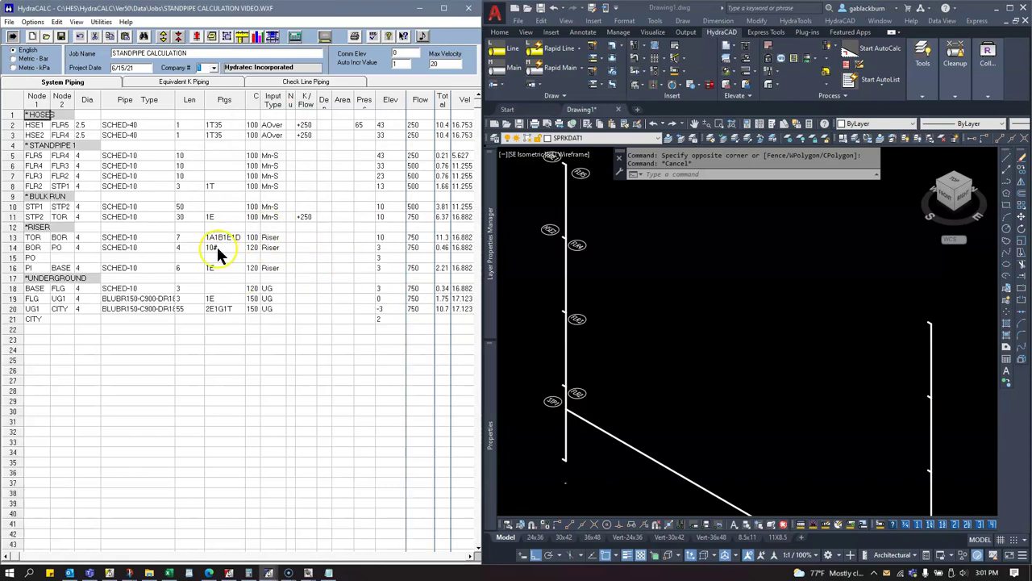
left_click(324, 37)
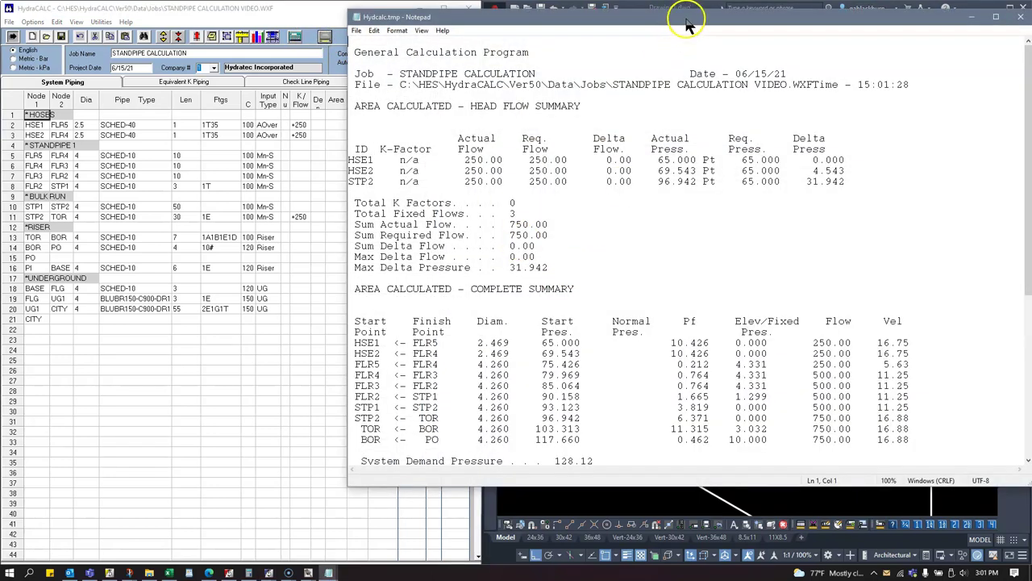
Move the report window left over the grid and turn on Word Wrap.
left_click_drag(688, 18, 547, 26)
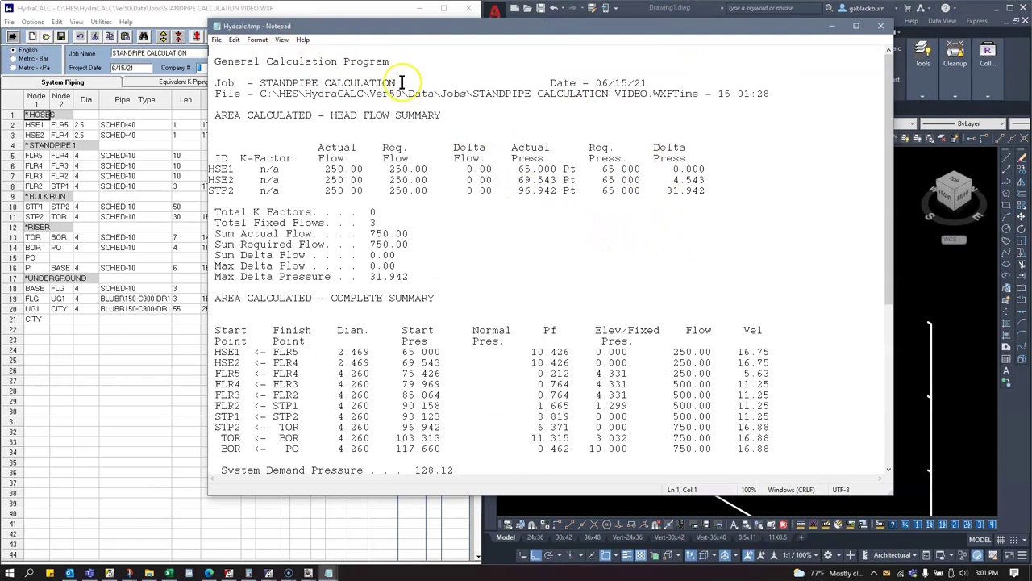
mouse_move(409, 28)
left_mouse_down()
mouse_move(358, 29)
mouse_move(392, 30)
left_mouse_up()
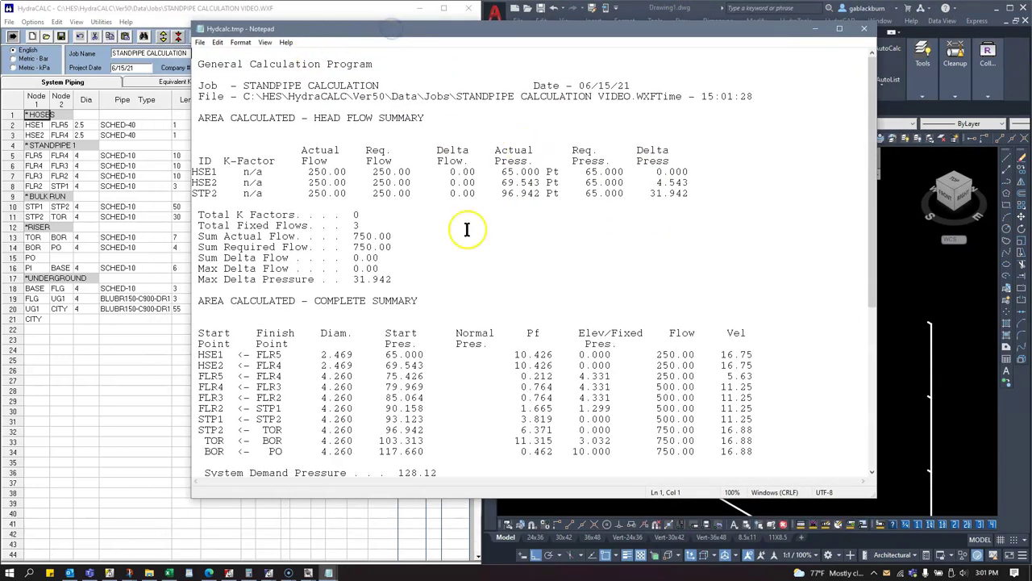
left_click(240, 42)
left_click(254, 54)
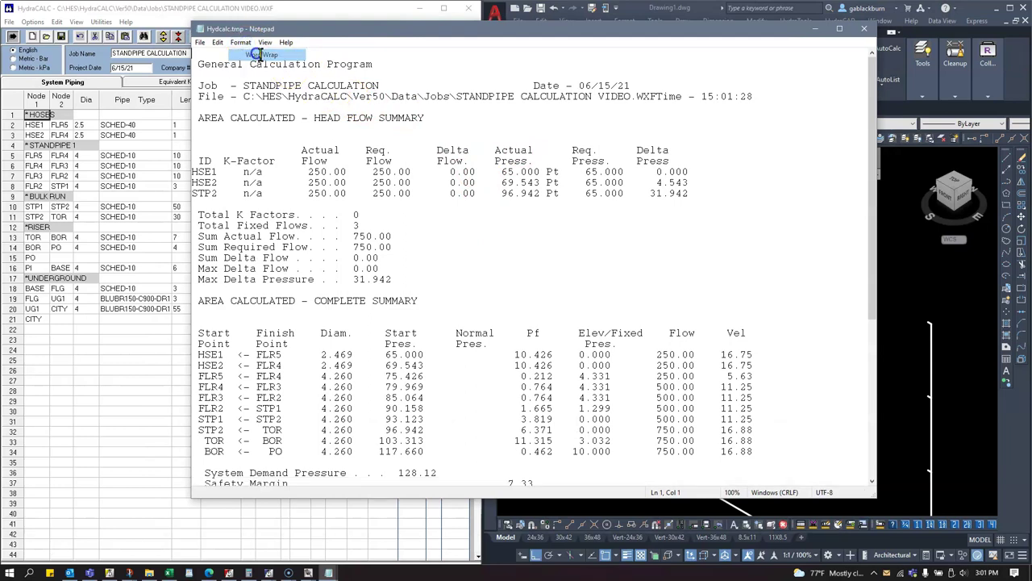
Narrow the report window and select the wrapped HSE2 to FLR4 report line.
left_click_drag(879, 257, 607, 258)
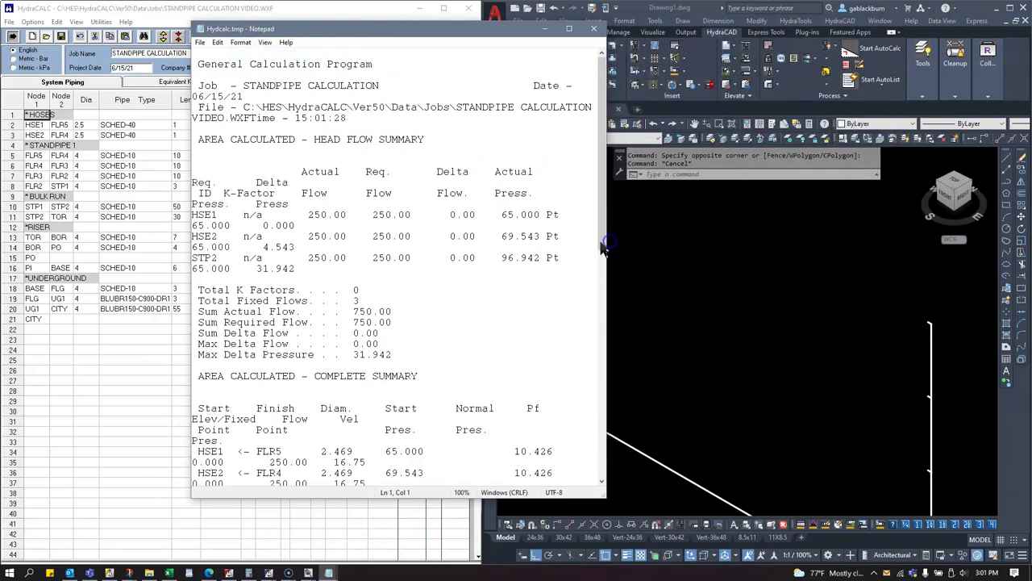
scroll(447, 295, "down", 10)
scroll(447, 296, "down", 8)
scroll(450, 307, "up", 14)
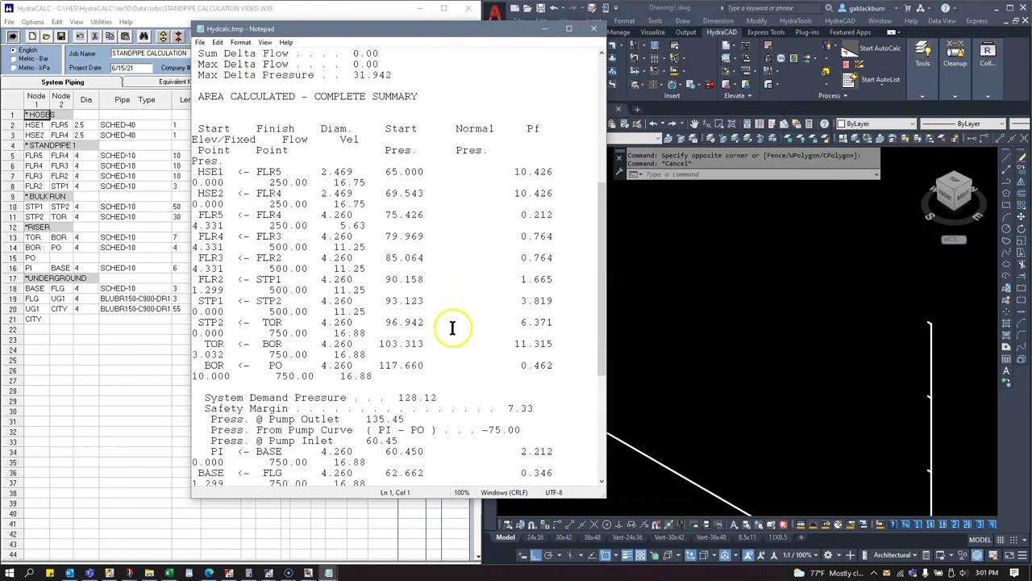
scroll(452, 326, "up", 1)
scroll(491, 253, "down", 5)
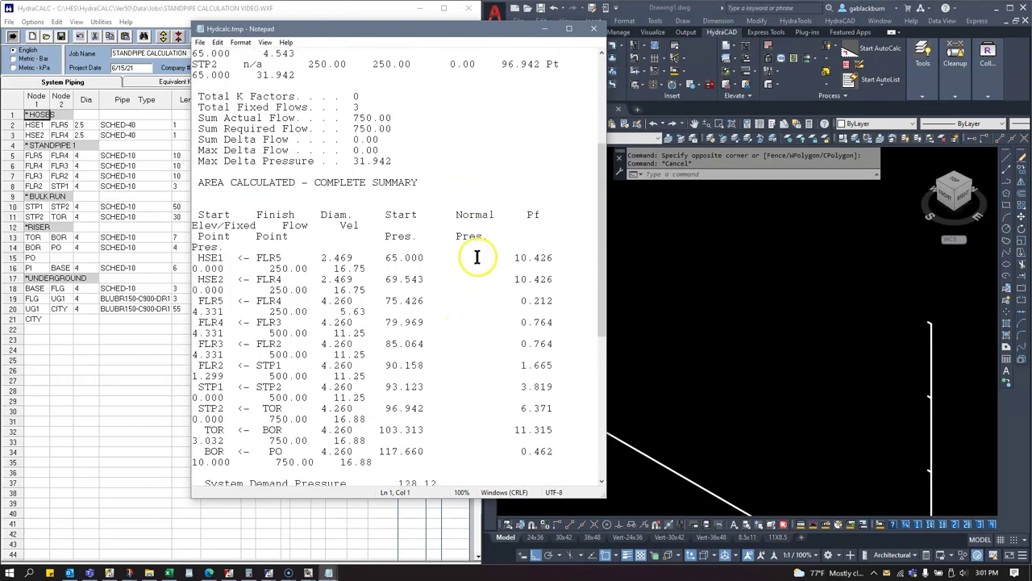
triple_click(193, 279)
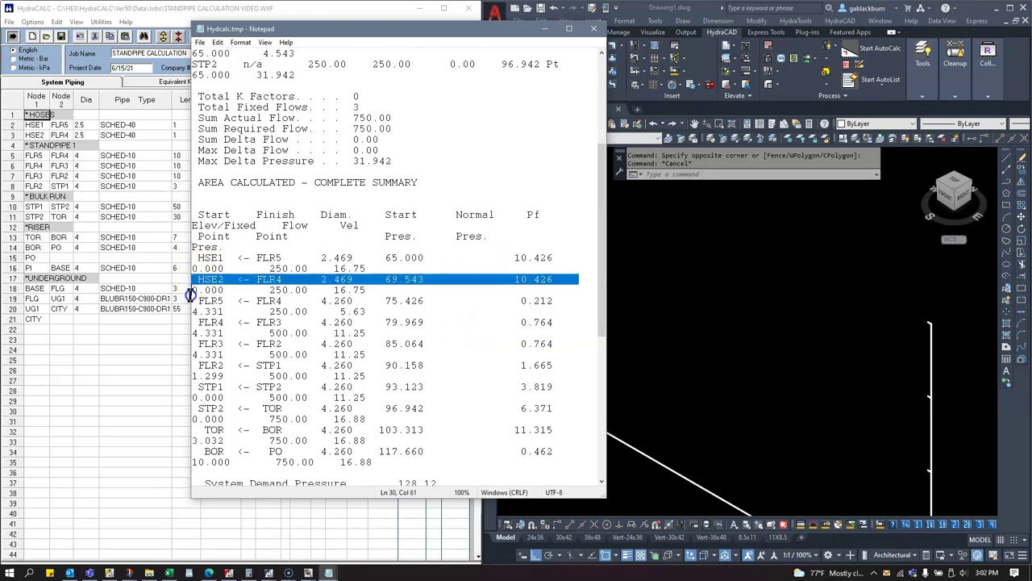
left_click_drag(191, 294, 191, 299)
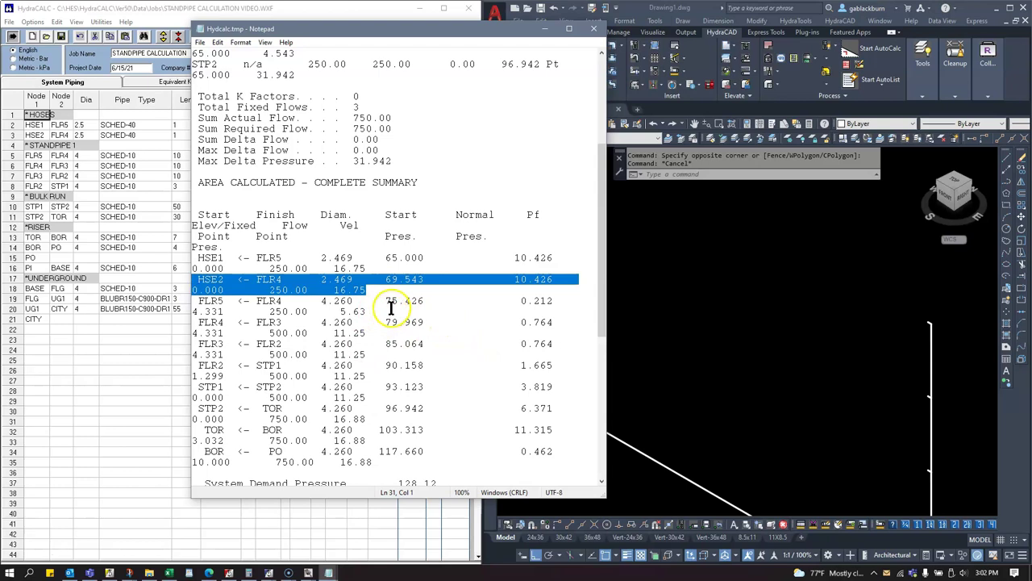
Turn off Word Wrap, widen the report to show all columns, and shift it right.
left_click(236, 42)
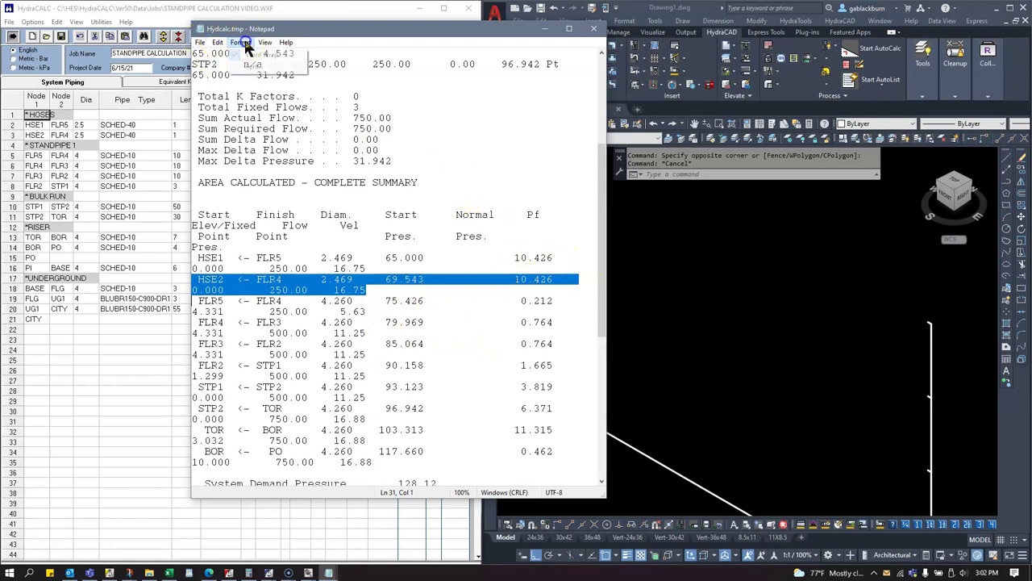
left_click(256, 55)
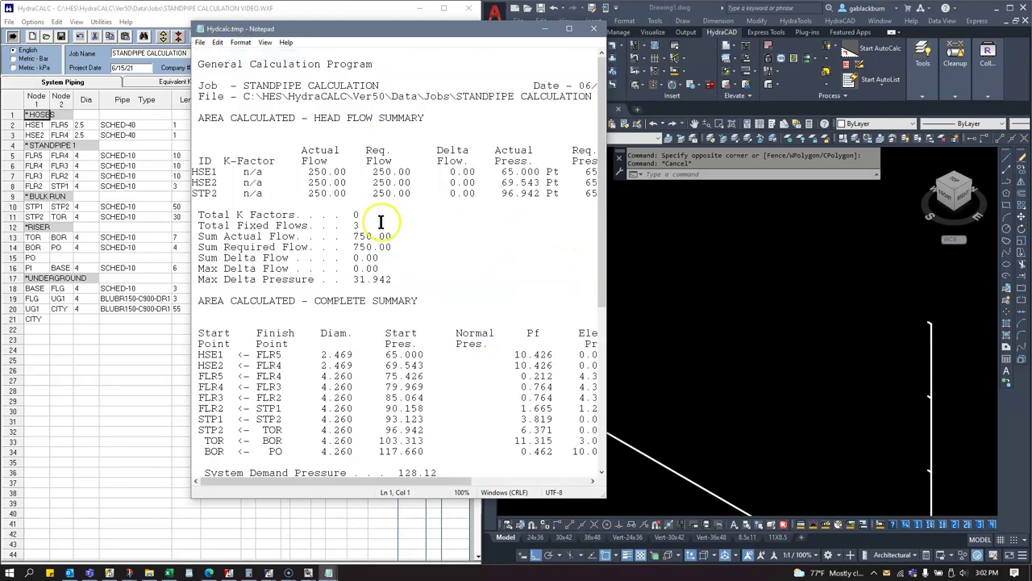
scroll(380, 219, "down", 4)
left_click_drag(606, 223, 853, 252)
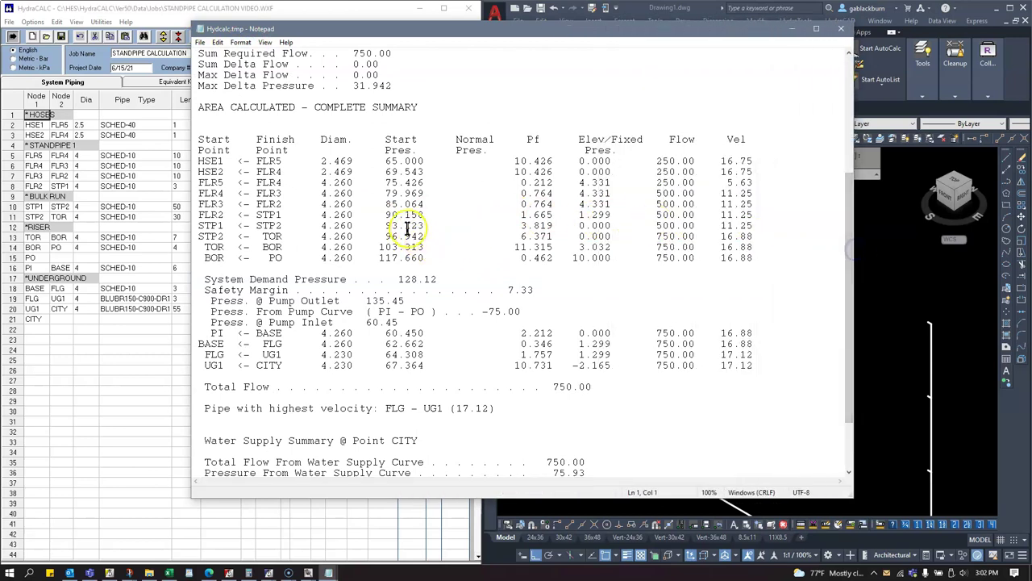
scroll(435, 242, "down", 3)
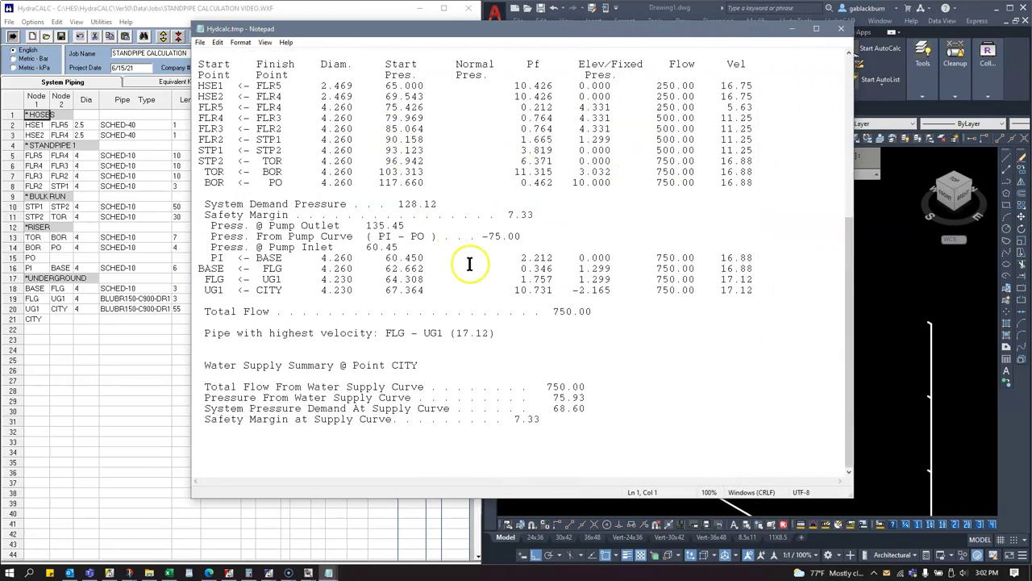
scroll(588, 288, "up", 5)
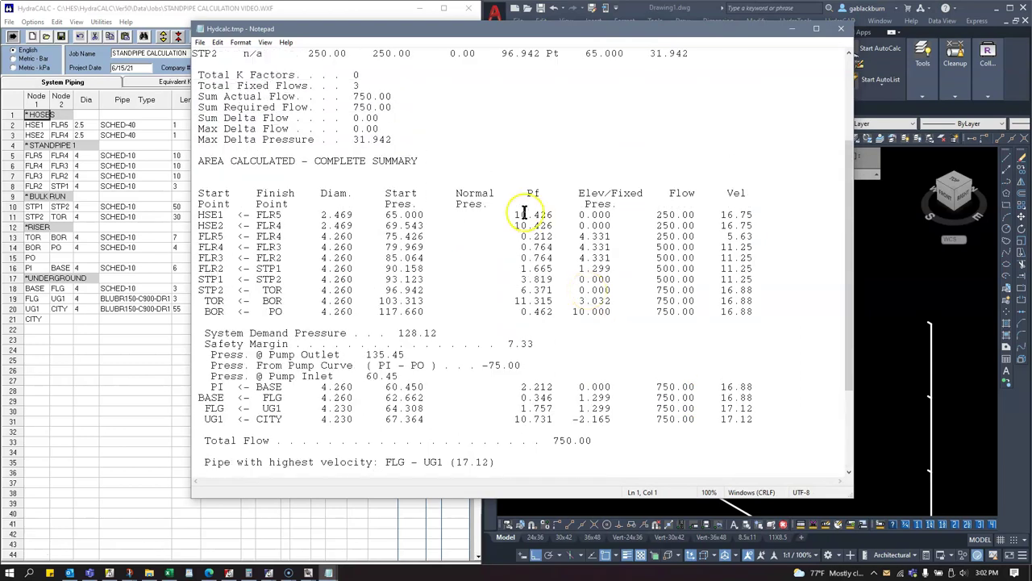
left_click_drag(497, 29, 611, 32)
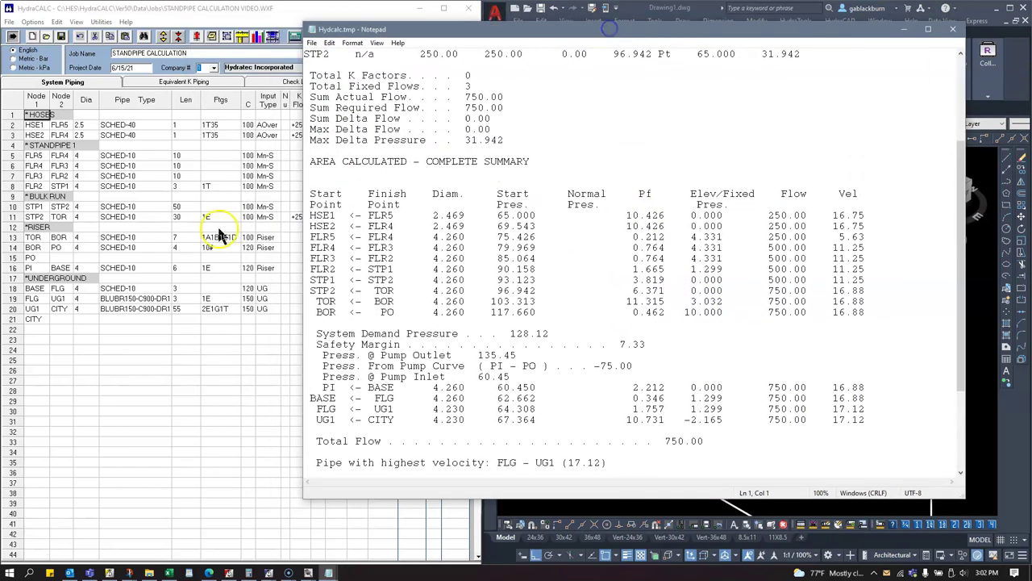
Zoom to the FLR2 node in HydraCAD, inspect its vertical pipe, then return to HydraCALC's FLR2–STP1 row.
left_click(411, 236)
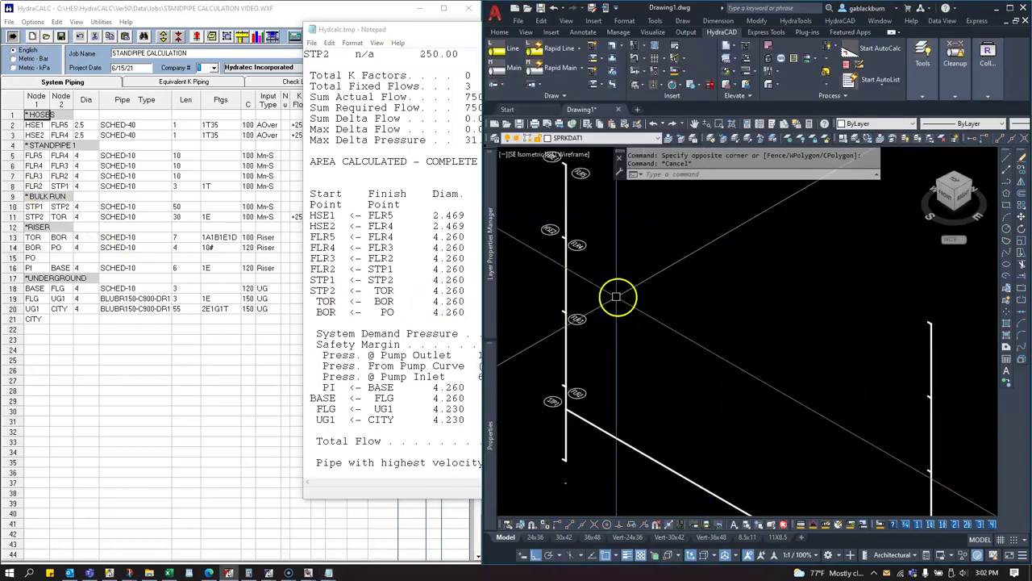
scroll(574, 392, "up", 3)
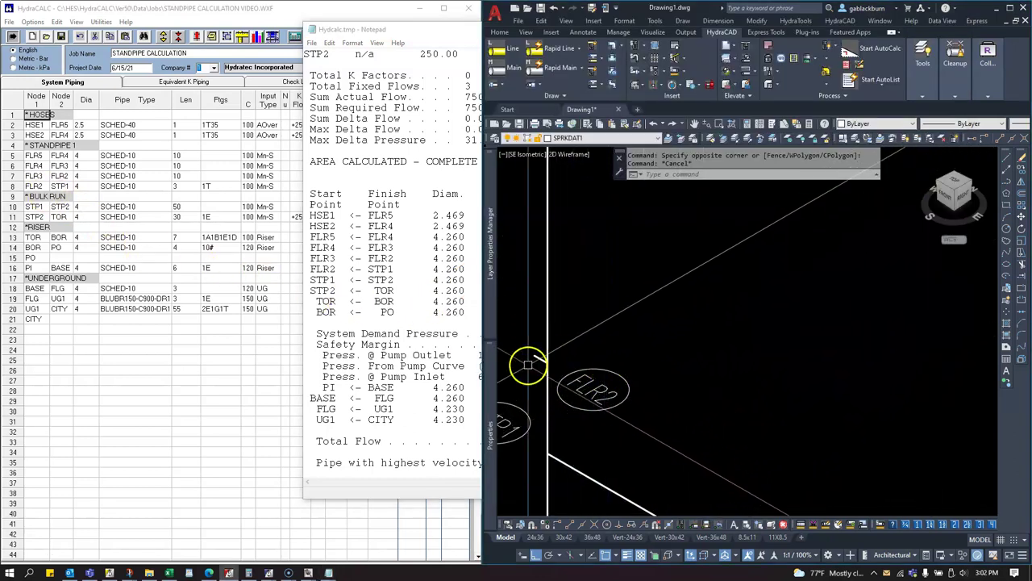
left_click(548, 362)
left_click(546, 364)
scroll(556, 359, "up", 5)
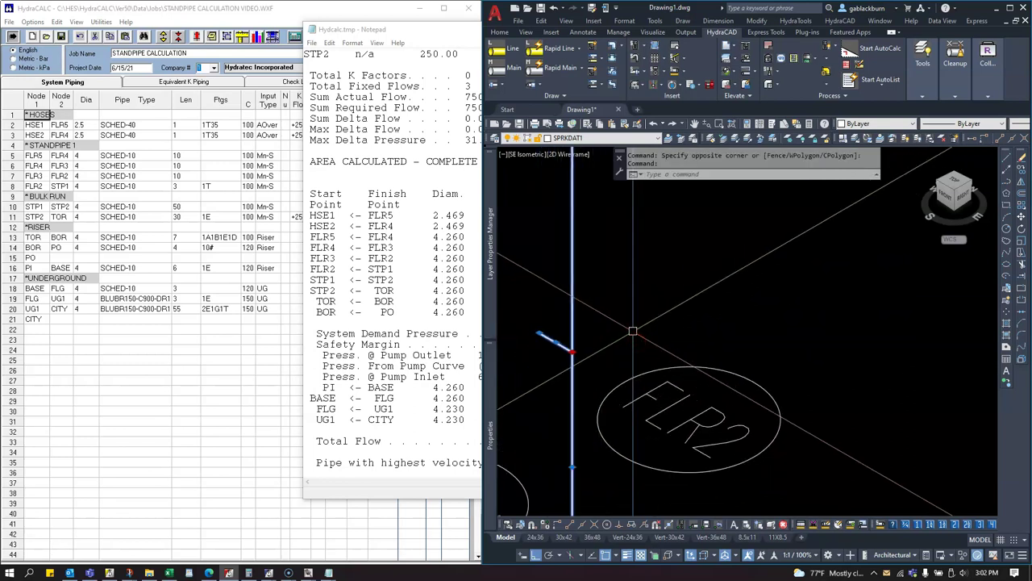
key("Escape")
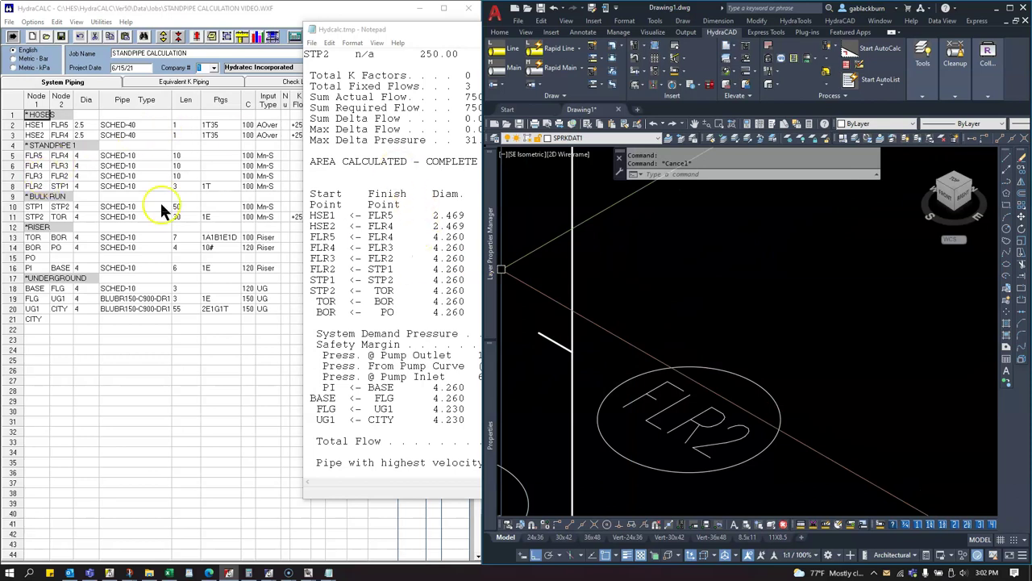
left_click(39, 187)
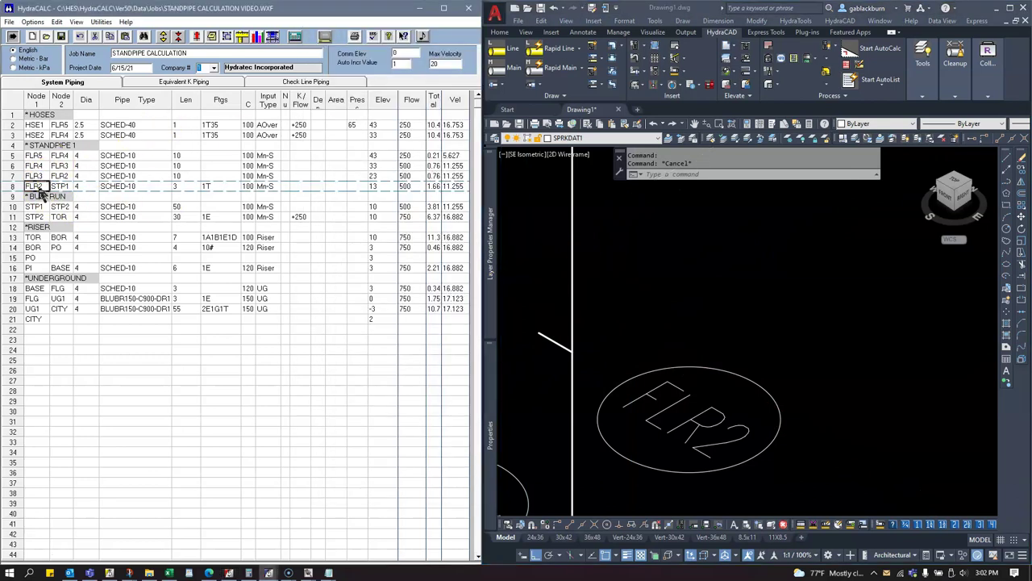
Bring the Hydcalc.tmp report back in front and highlight the FLR2 to STP1 row.
mouse_move(328, 571)
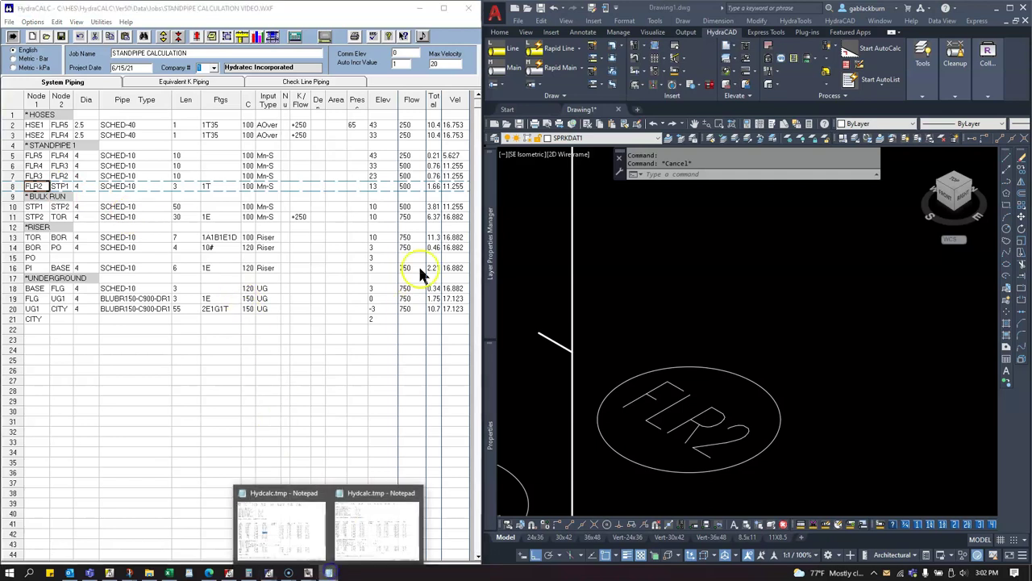
left_click(374, 534)
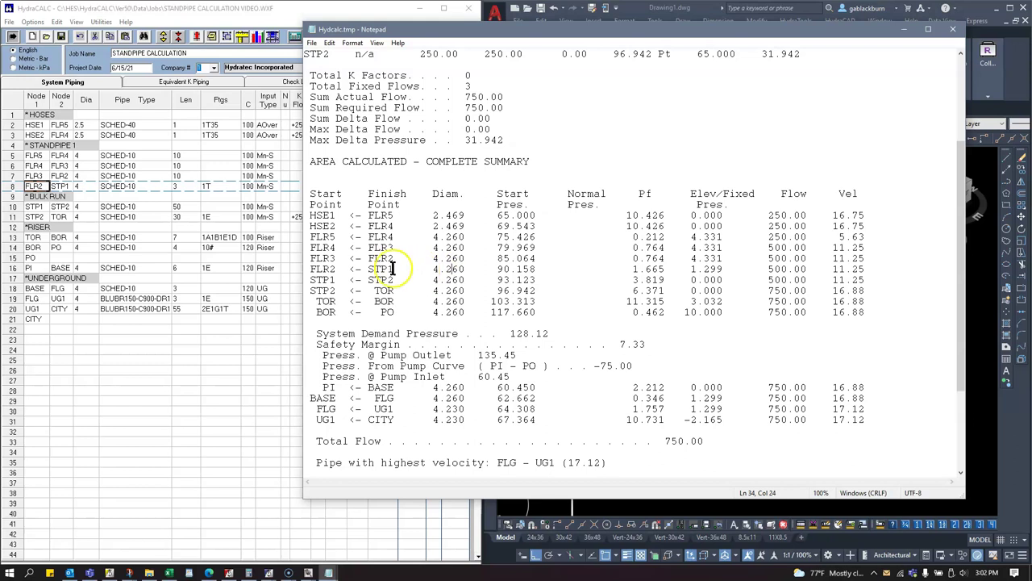
left_click_drag(313, 268, 417, 268)
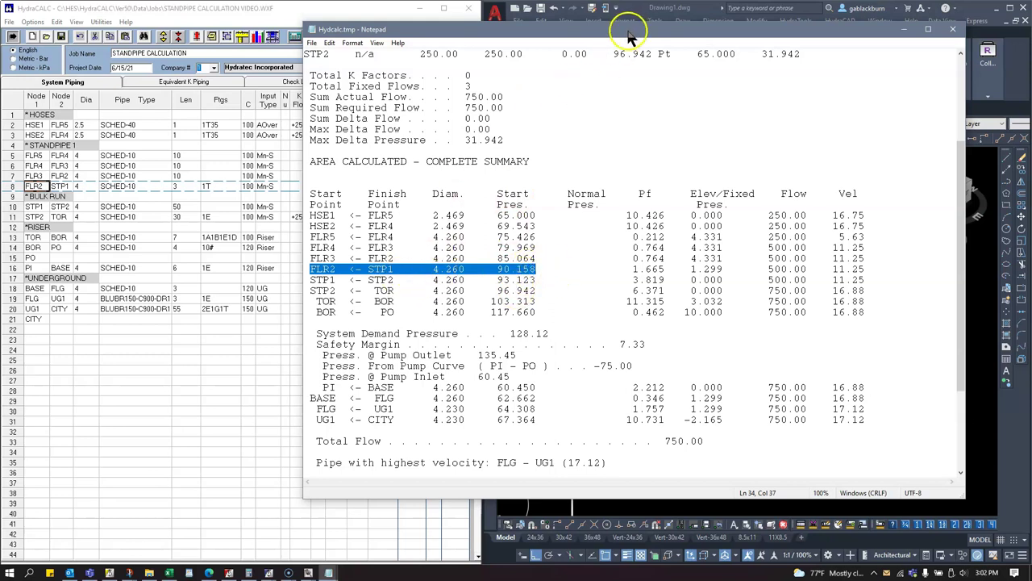
Check the FLR3 (85.064) and FLR4 (79.969) start pressures through STP1, then shift the window left.
left_click(528, 258)
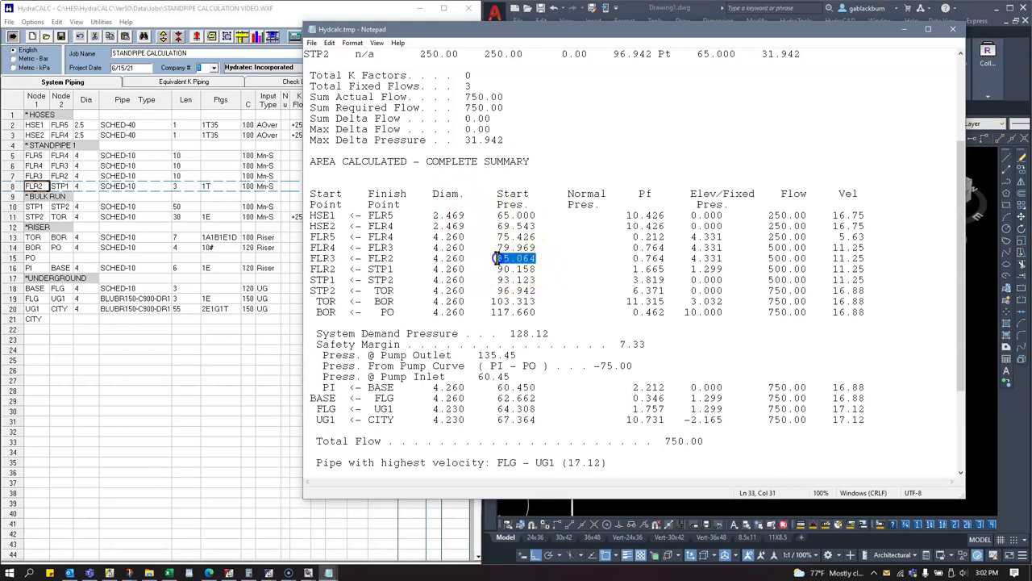
left_click(538, 247)
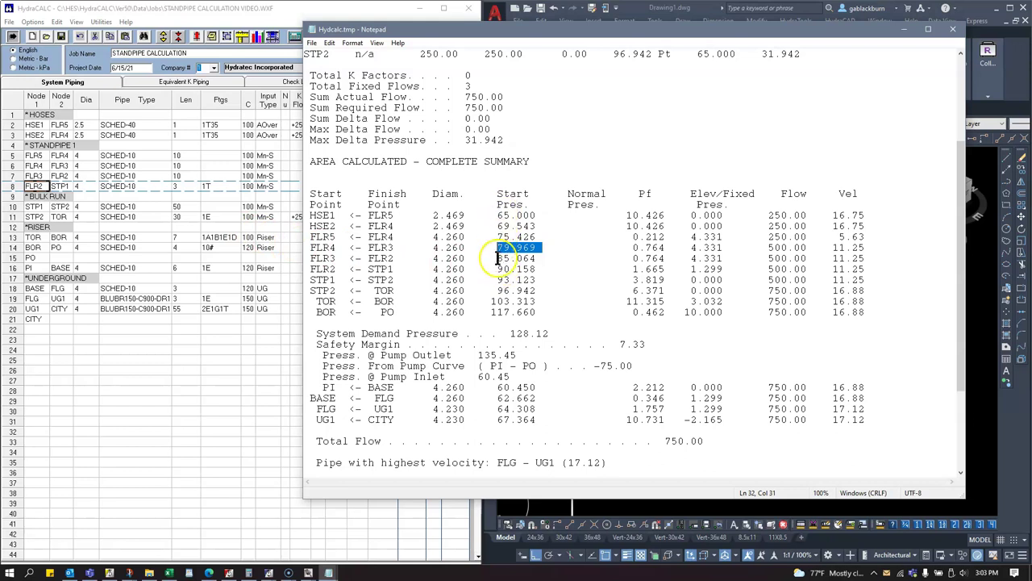
left_click_drag(307, 258, 300, 291)
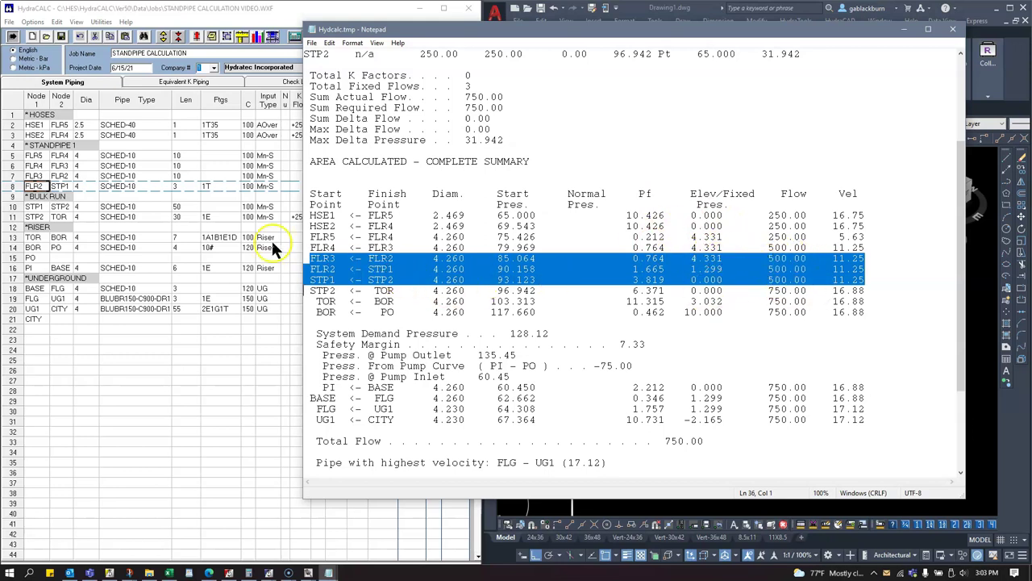
left_click(307, 258)
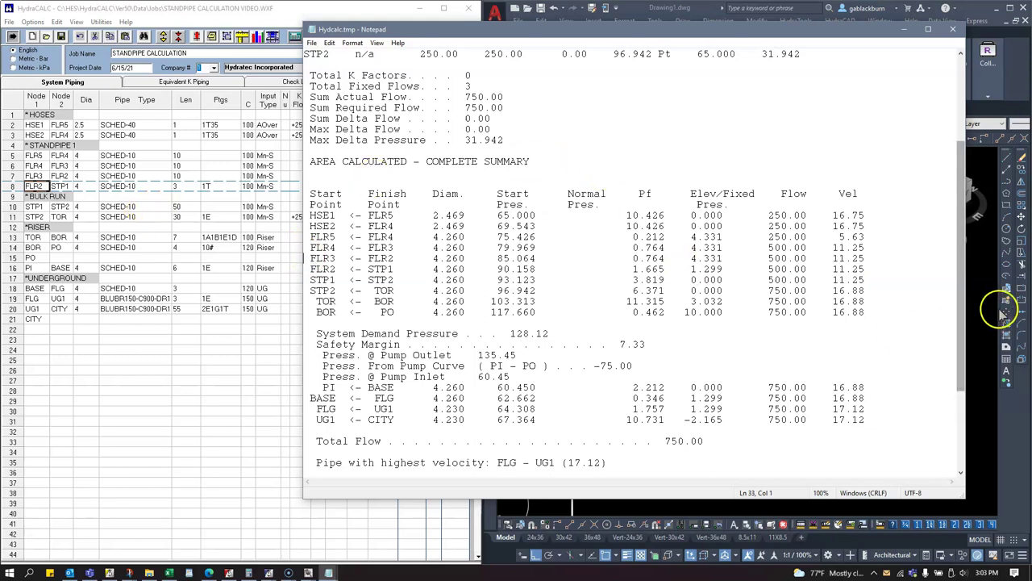
left_click_drag(833, 32, 719, 32)
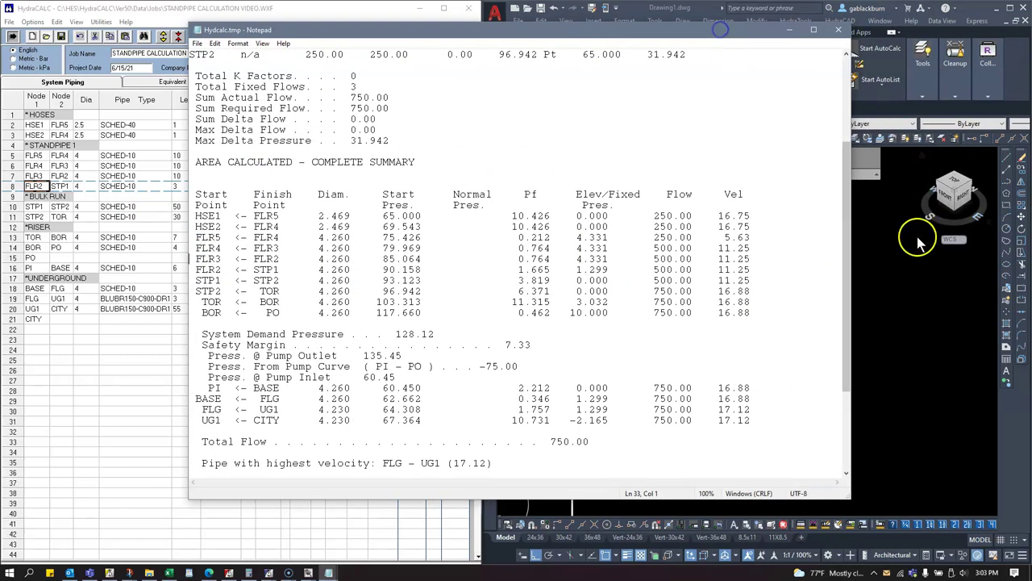